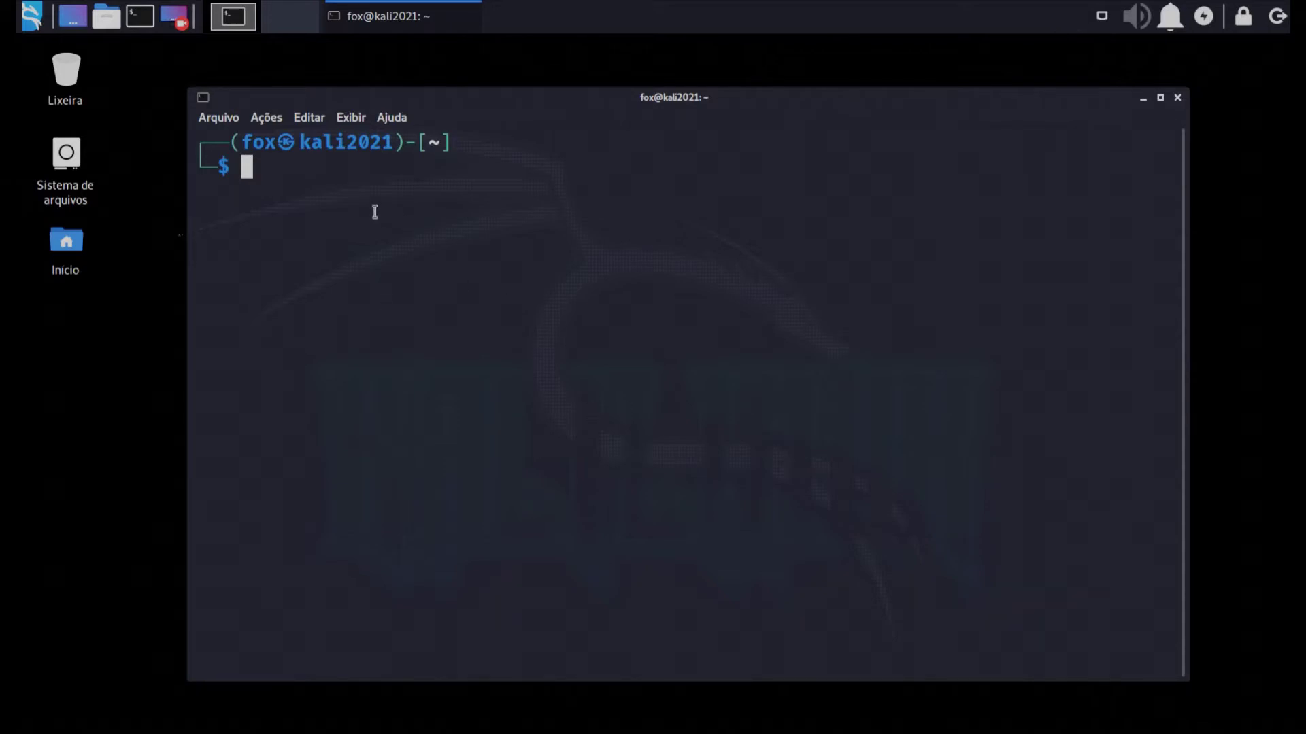
Open a root login shell with `sudo su -`, entering the account password at the prompt, and clear the terminal
drag(372, 204, 500, 231)
text(sudo su )
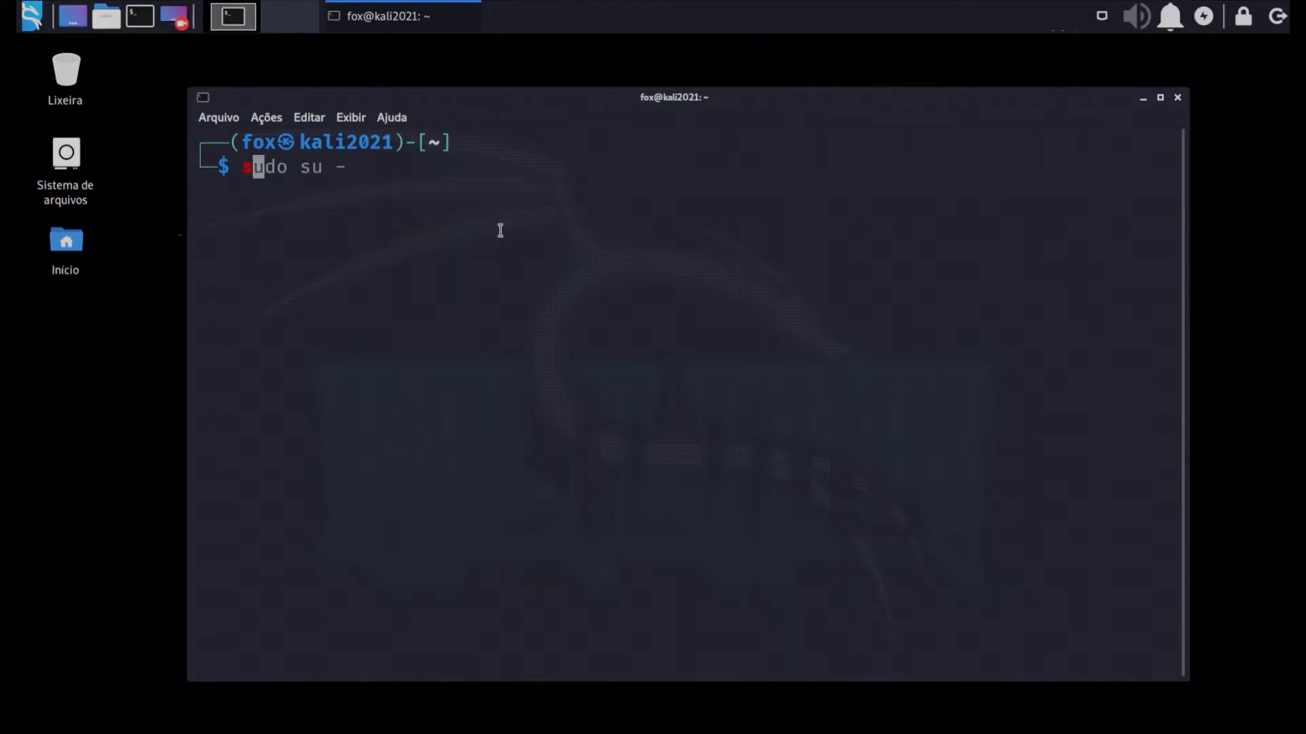
text(-)
key(Return)
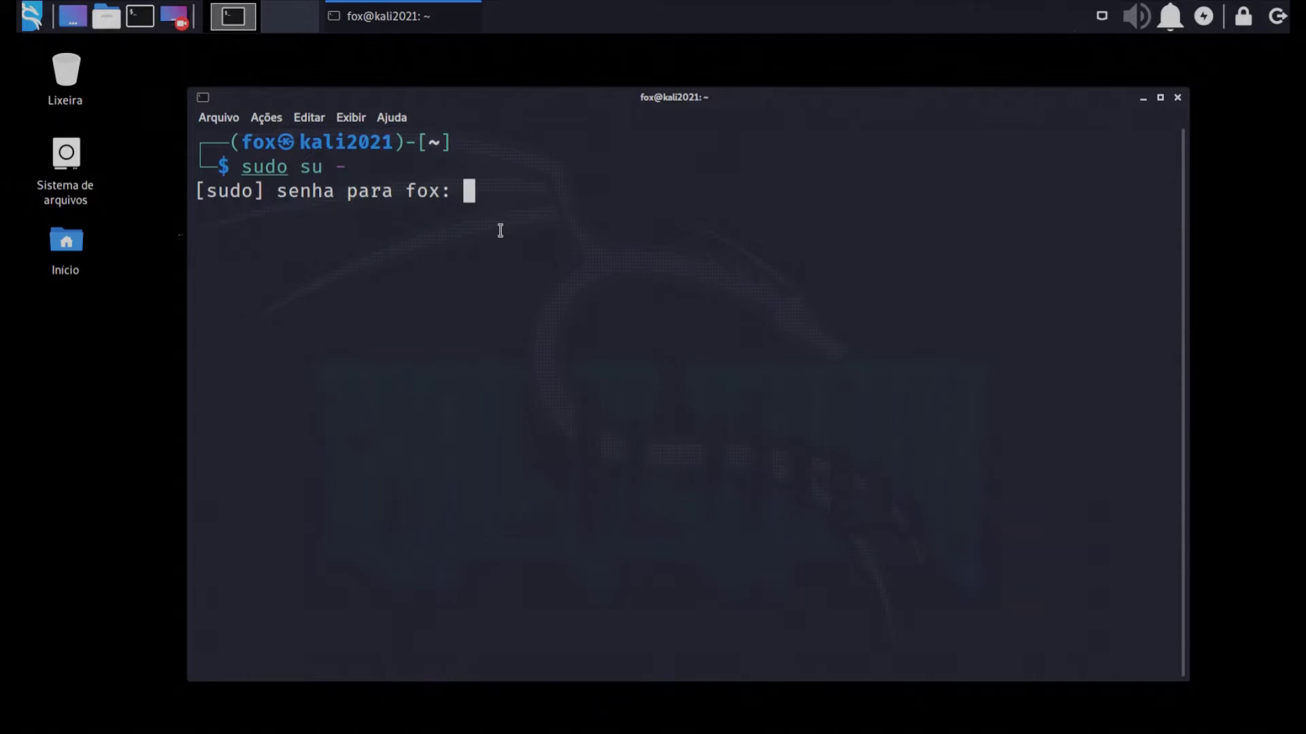
key(Return)
key(ctrl+l)
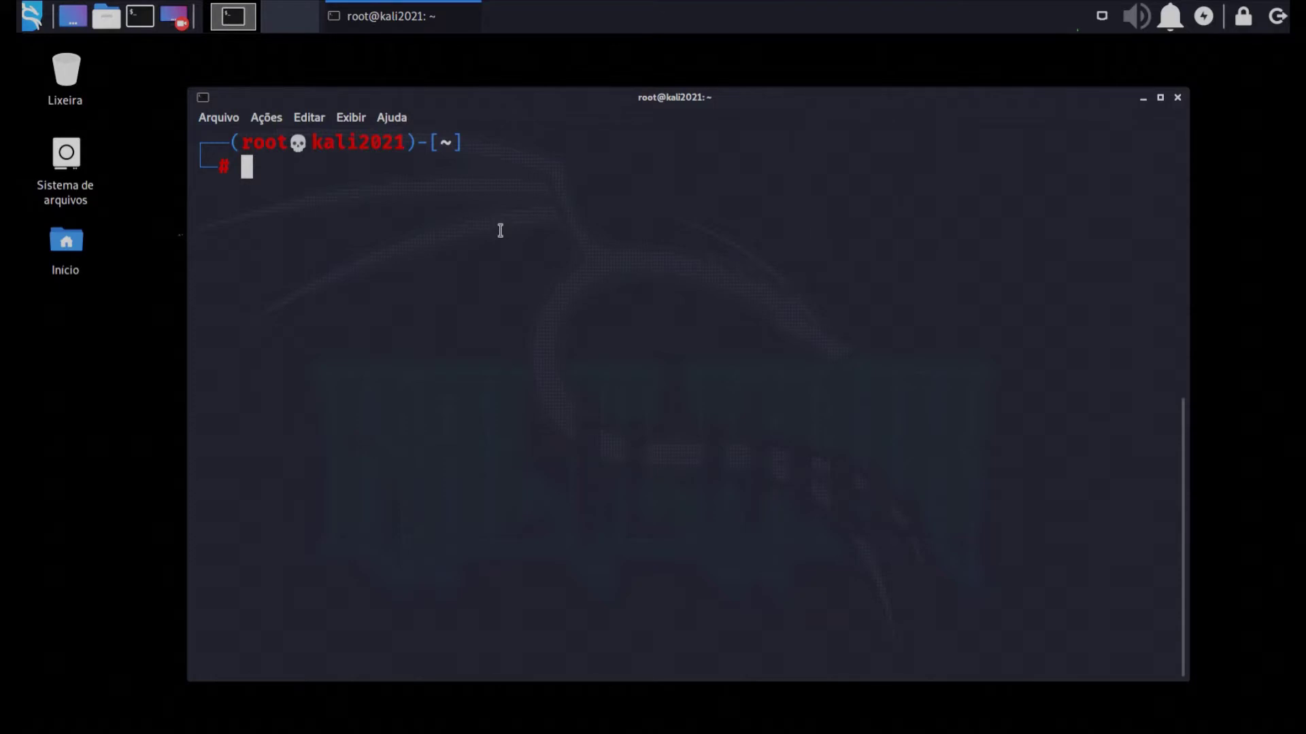
text(apt install)
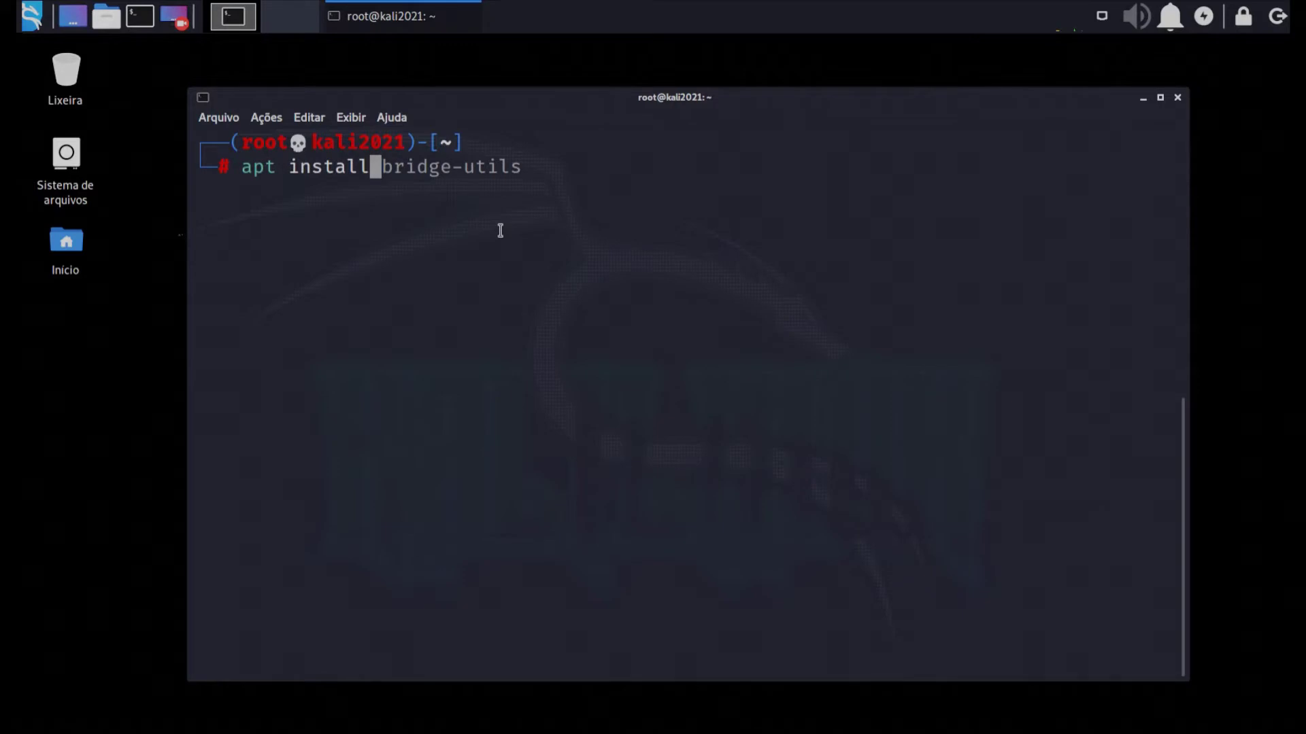
key(Right)
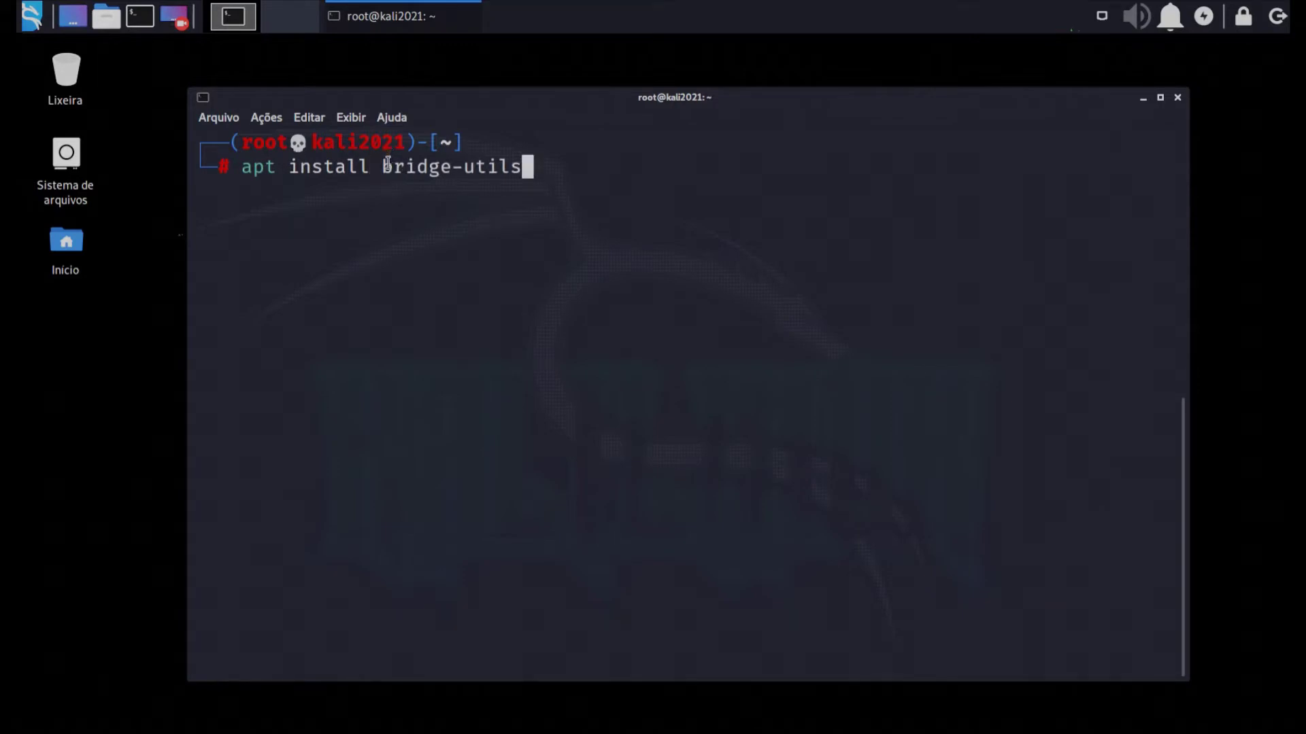
drag(381, 167, 529, 166)
click(626, 169)
key(ctrl+u)
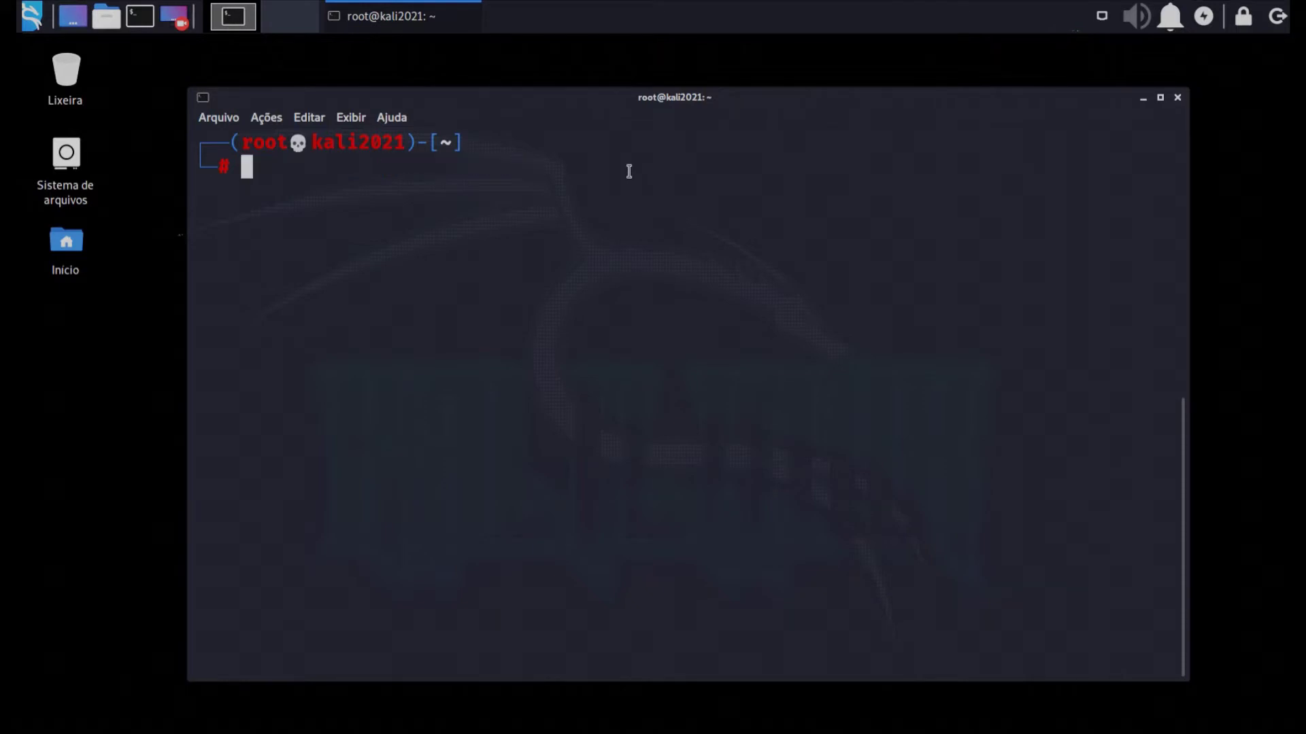
Stop the network manager service with `systemctl stop NetworkManager` and clear the terminal
text(Net)
key(Tab)
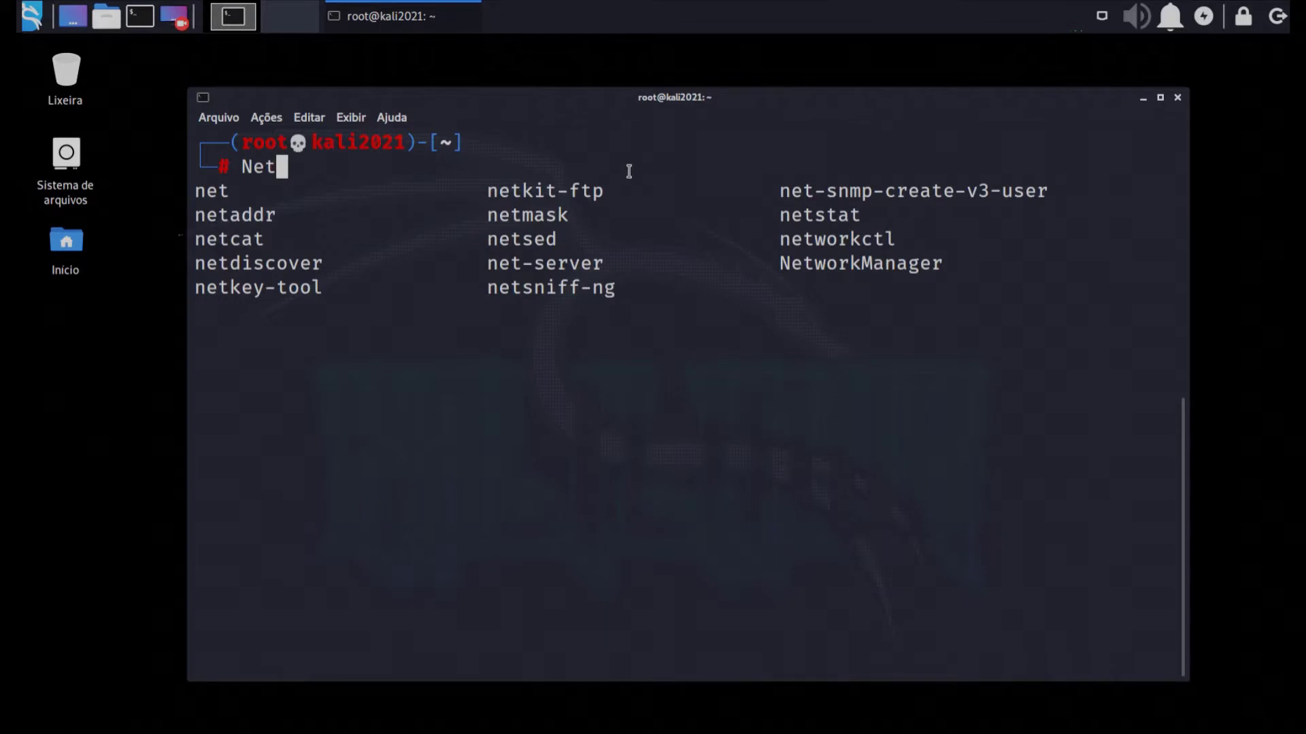
text(workManager)
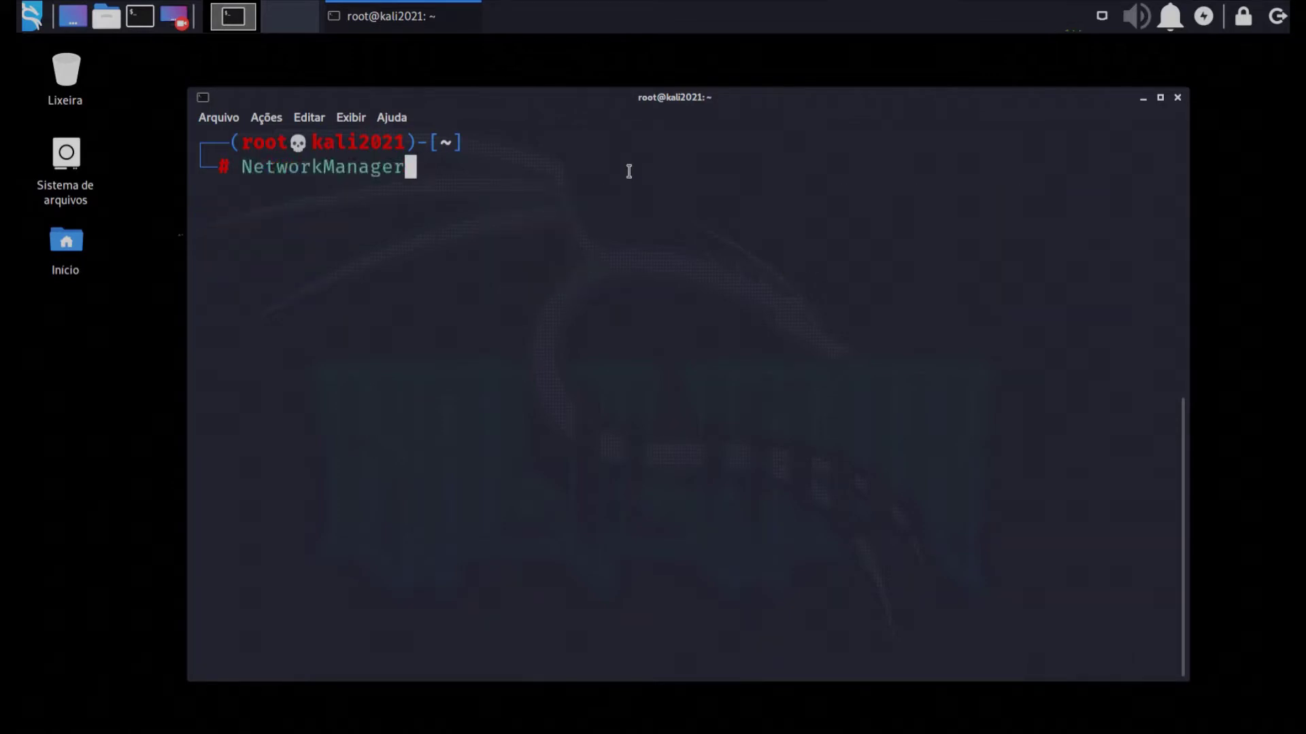
key(Home)
text(systemc)
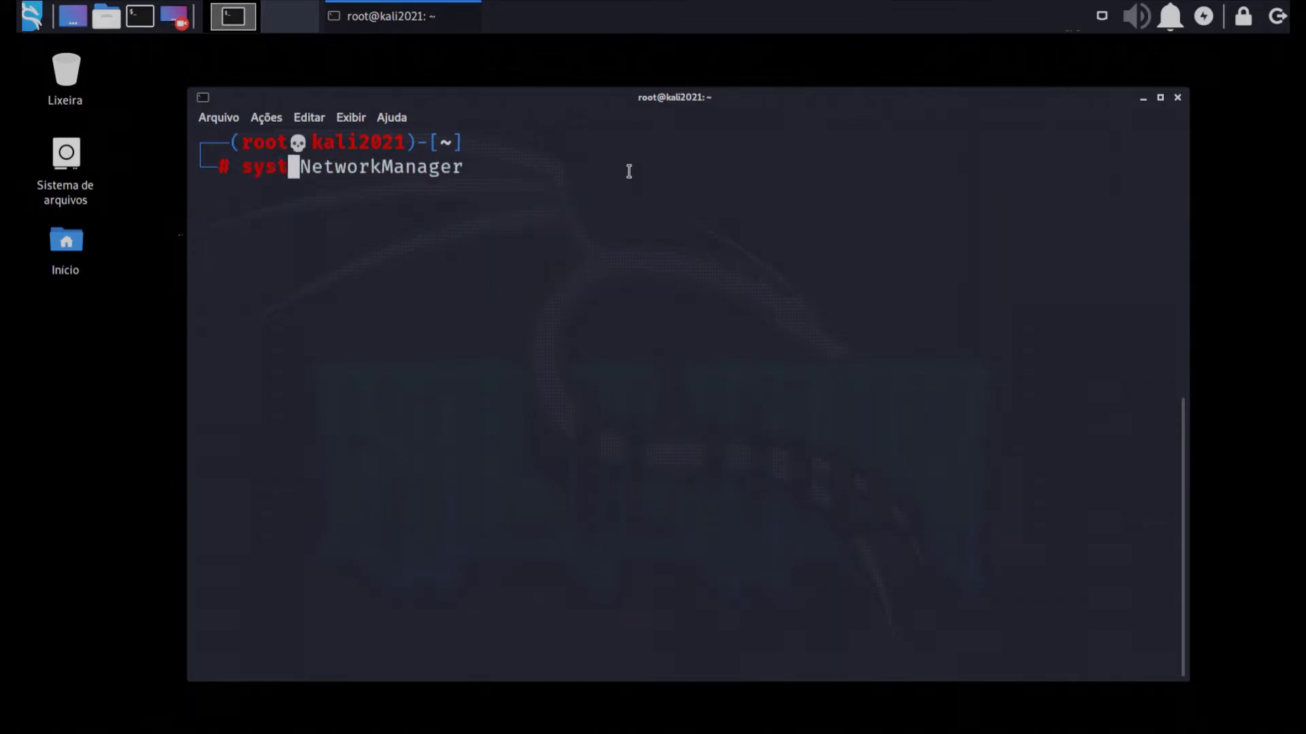
text(tl stop)
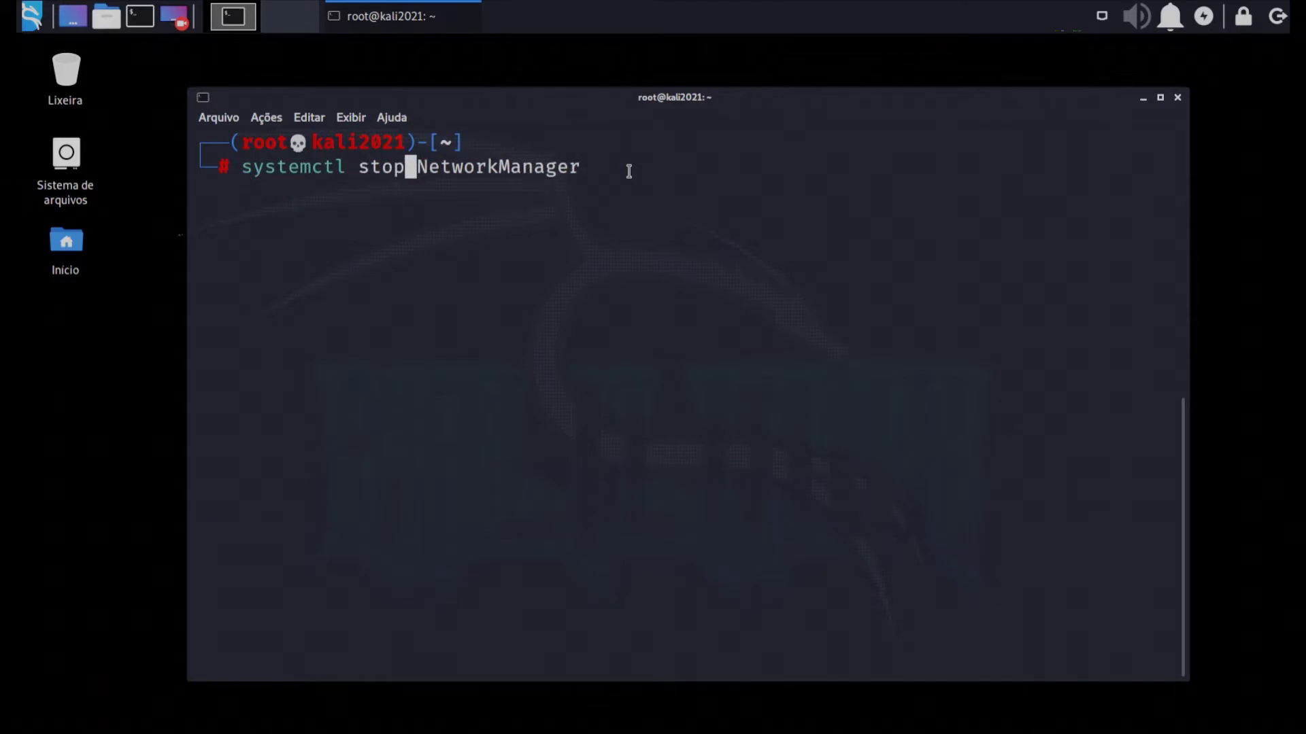
key(Return)
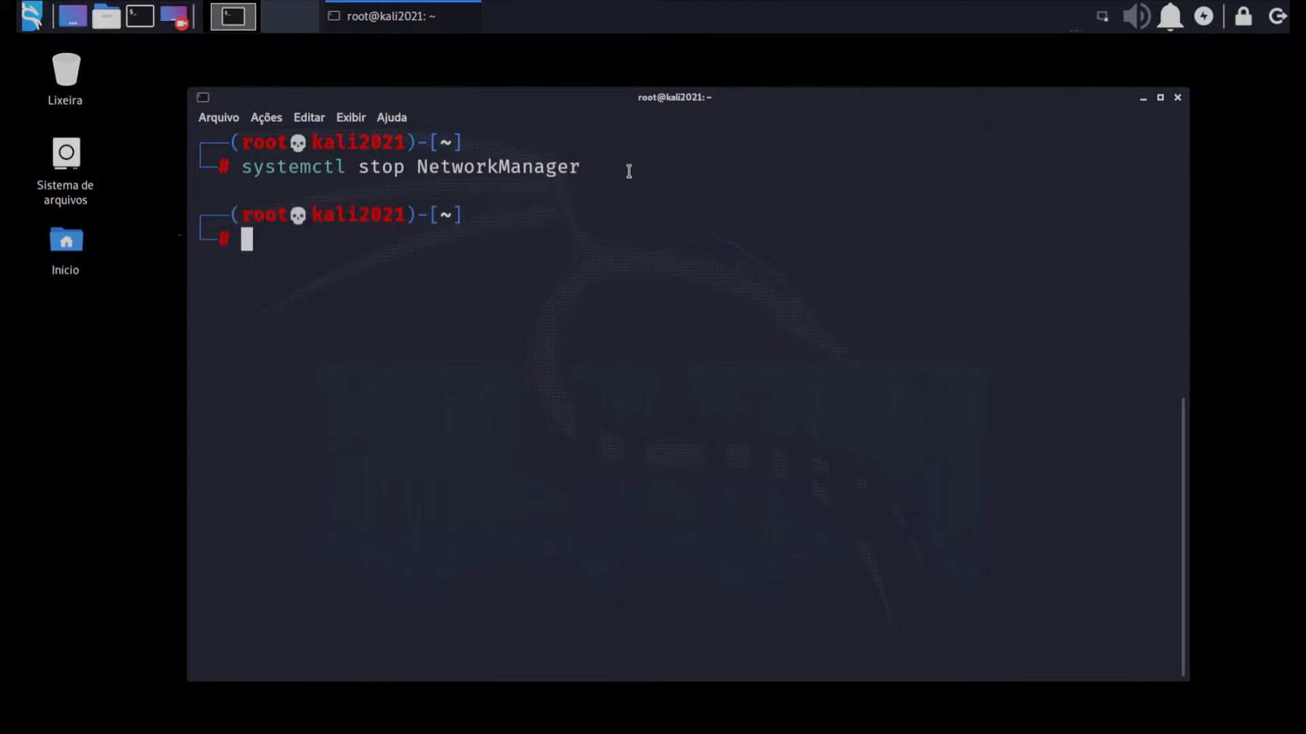
key(ctrl+l)
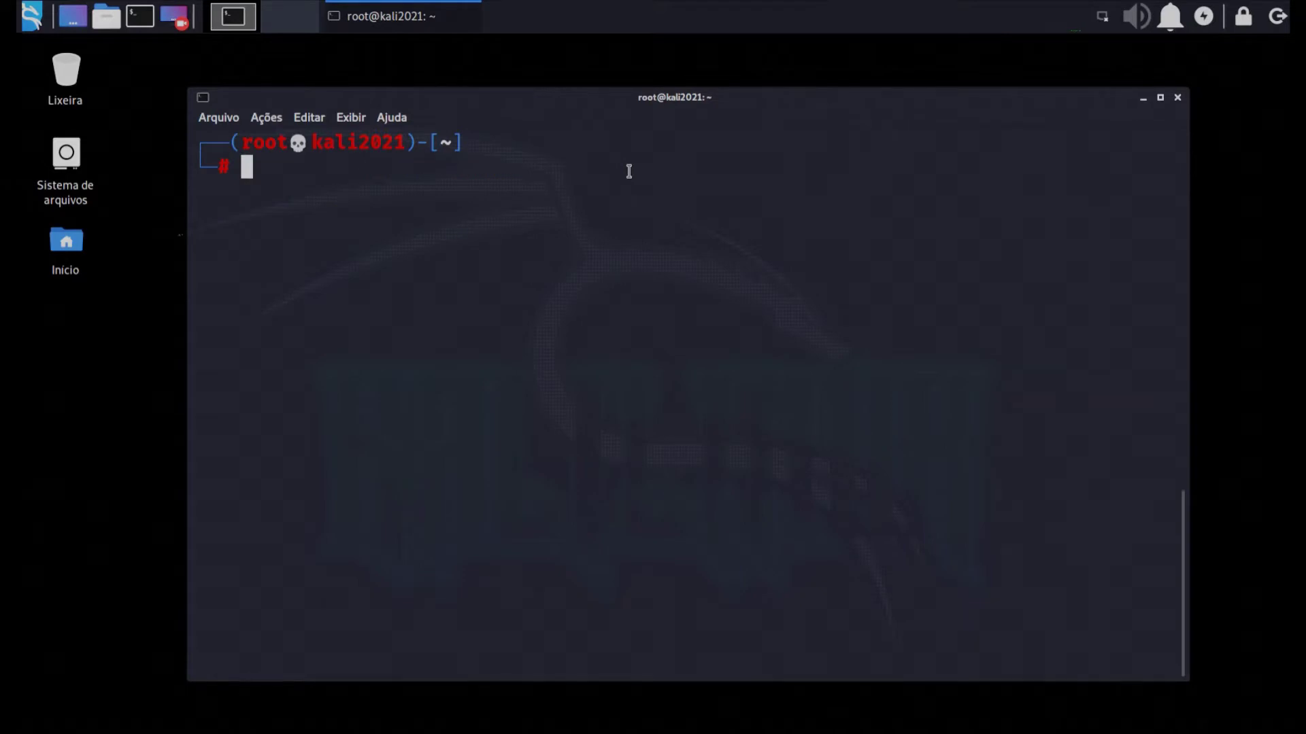
text(brctl)
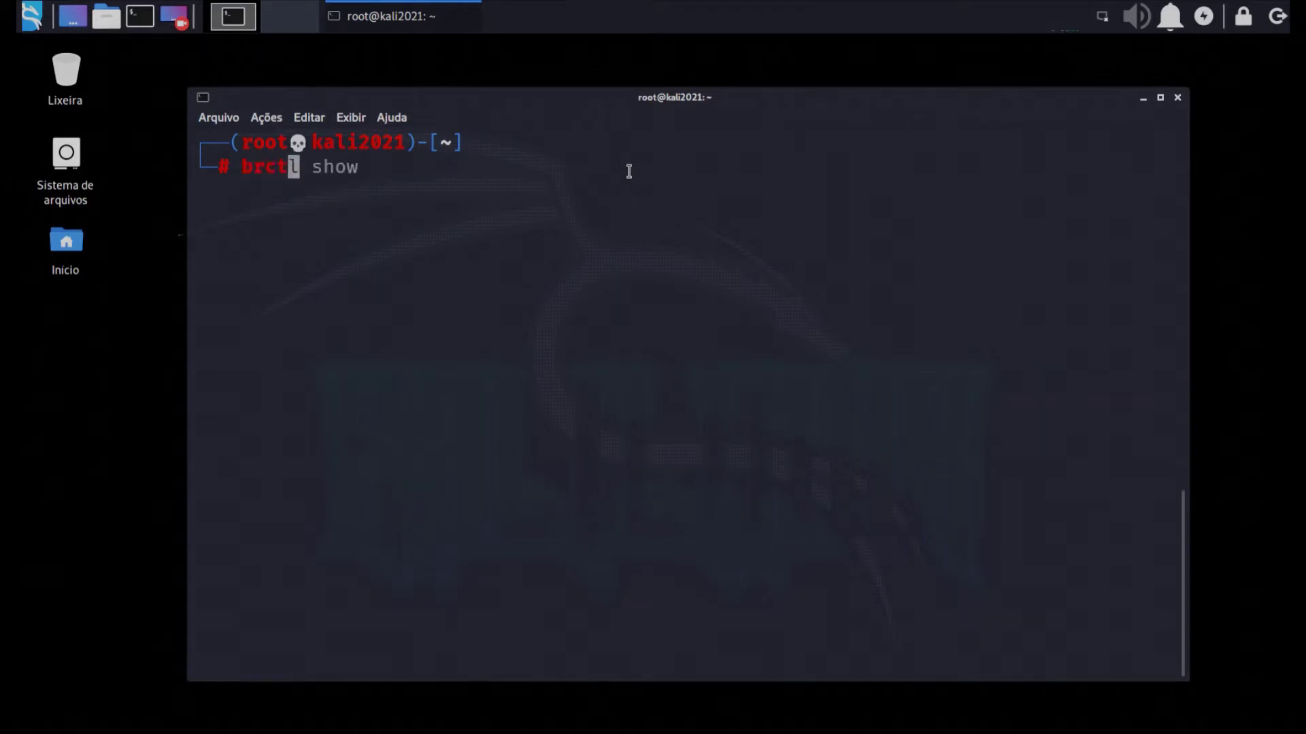
key(BackSpace)
key(BackSpace)
key(BackSpace)
key(BackSpace)
key(BackSpace)
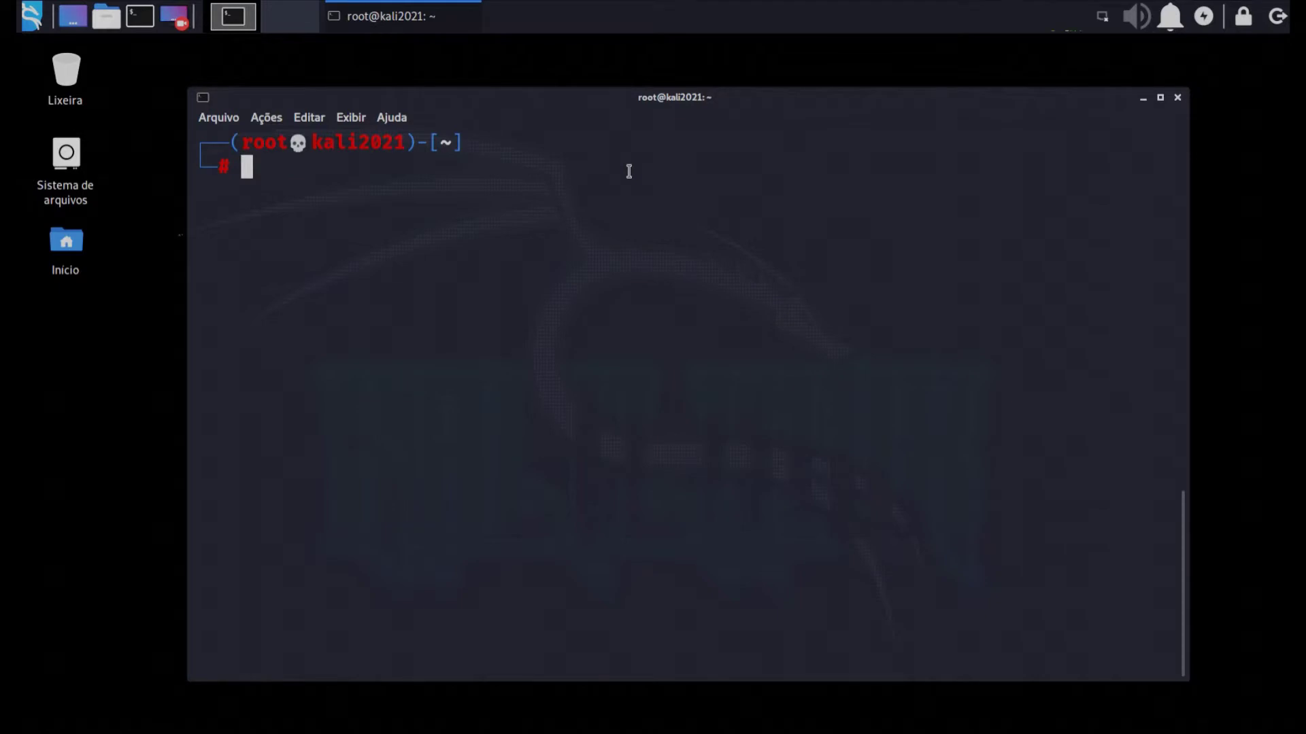
List the network interfaces in colour with `ip -c a` and examine the names of the two Ethernet interfaces
text(ip -ca)
key(Return)
key(Up)
key(Left)
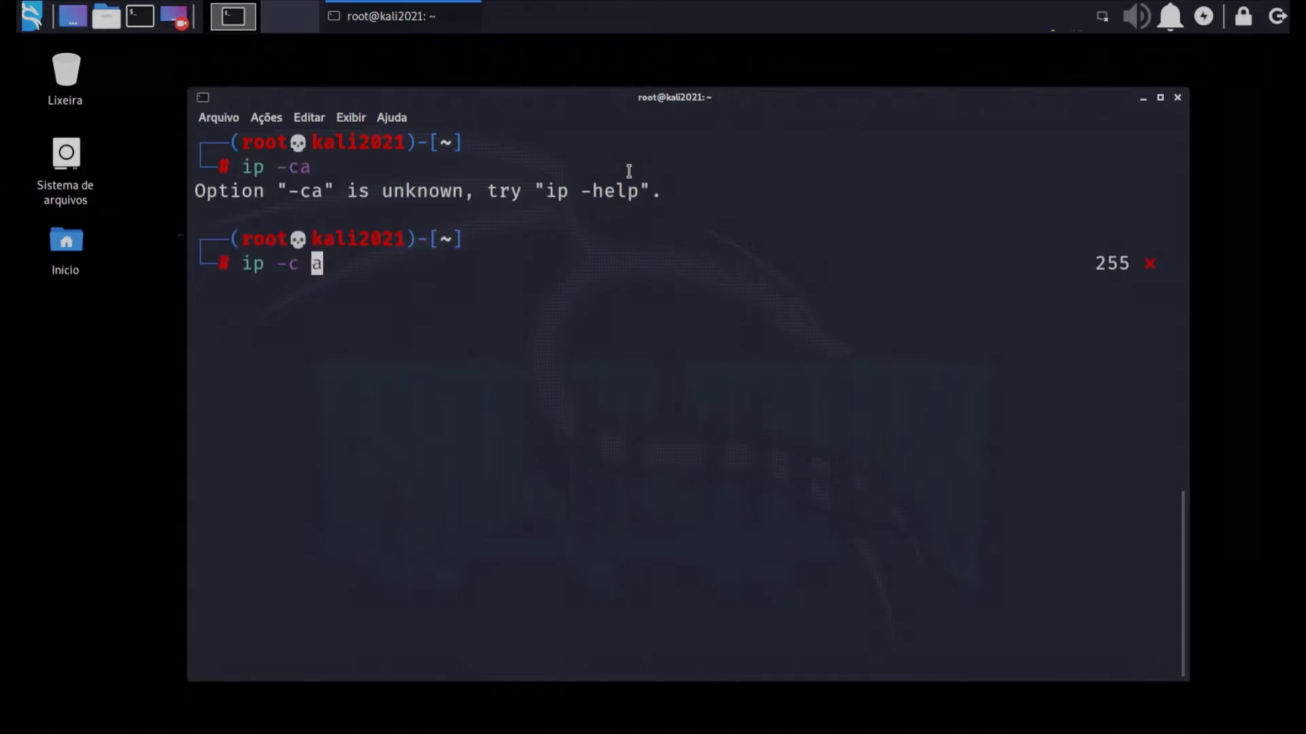
key(Return)
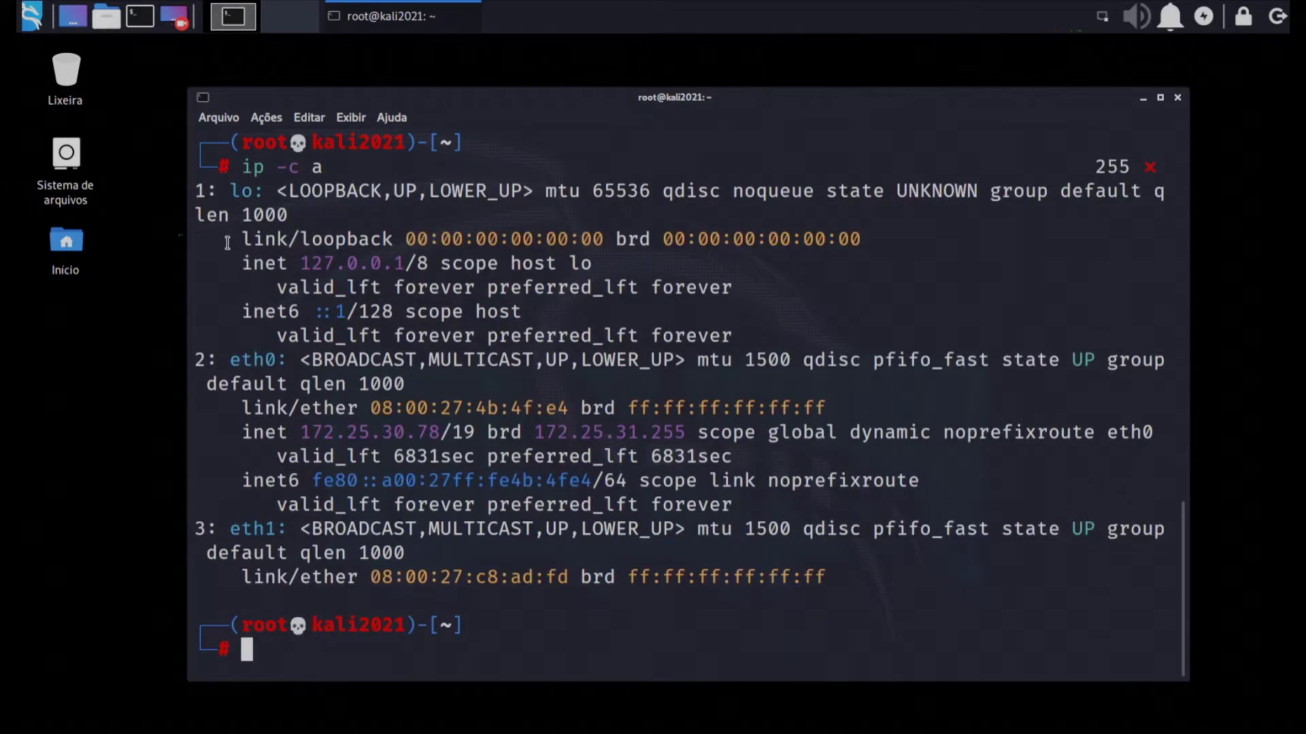
double_click(231, 360)
click(235, 529)
Create a network bridge named br0 with `brctl addbr br0`
text(brctl )
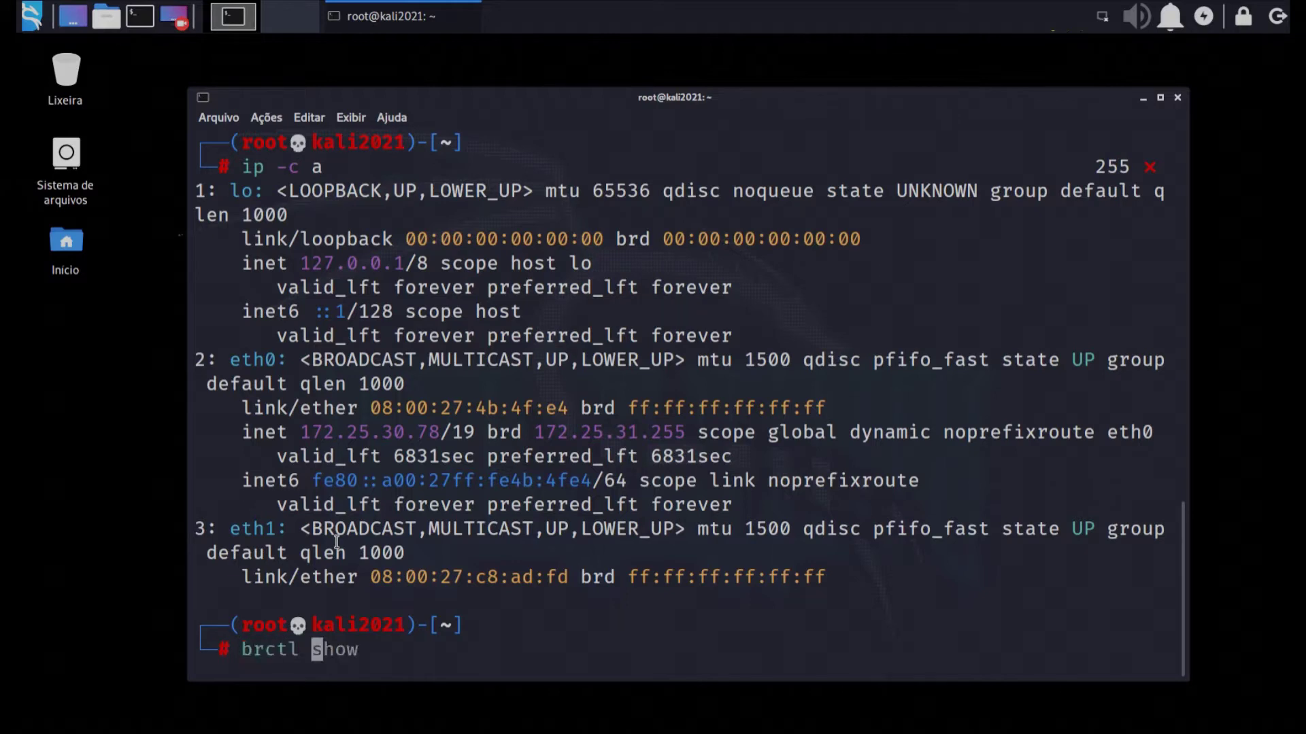
text(addbr )
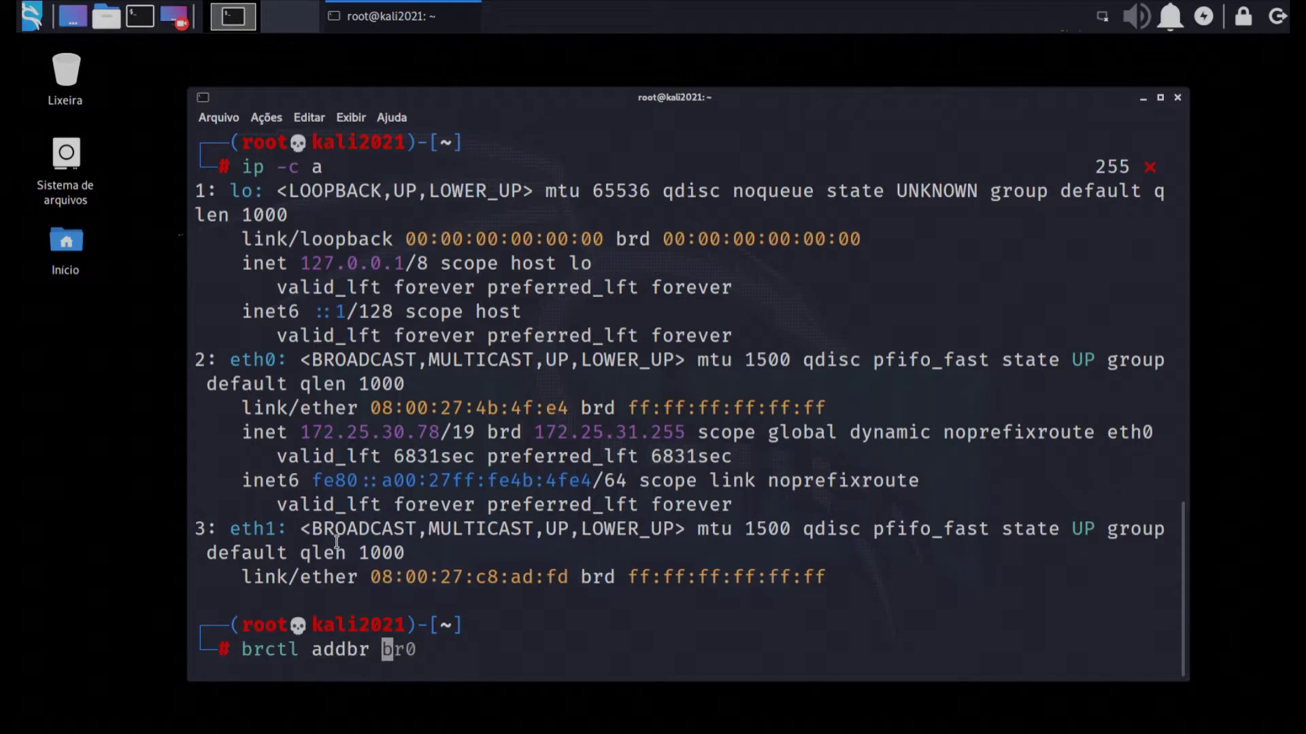
text(br0)
key(BackSpace)
text(0)
key(Return)
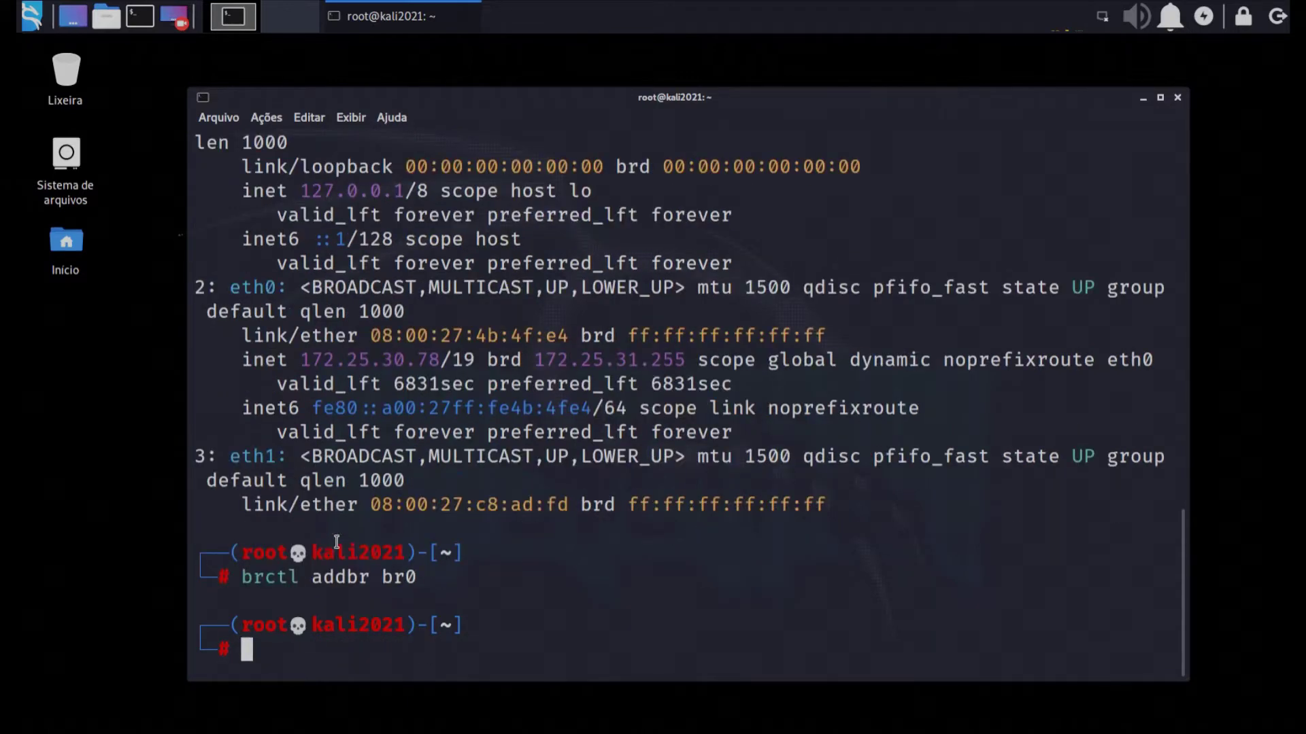
Add the eth0 interface to the bridge with `brctl addif br0 eth0`
text(brctl )
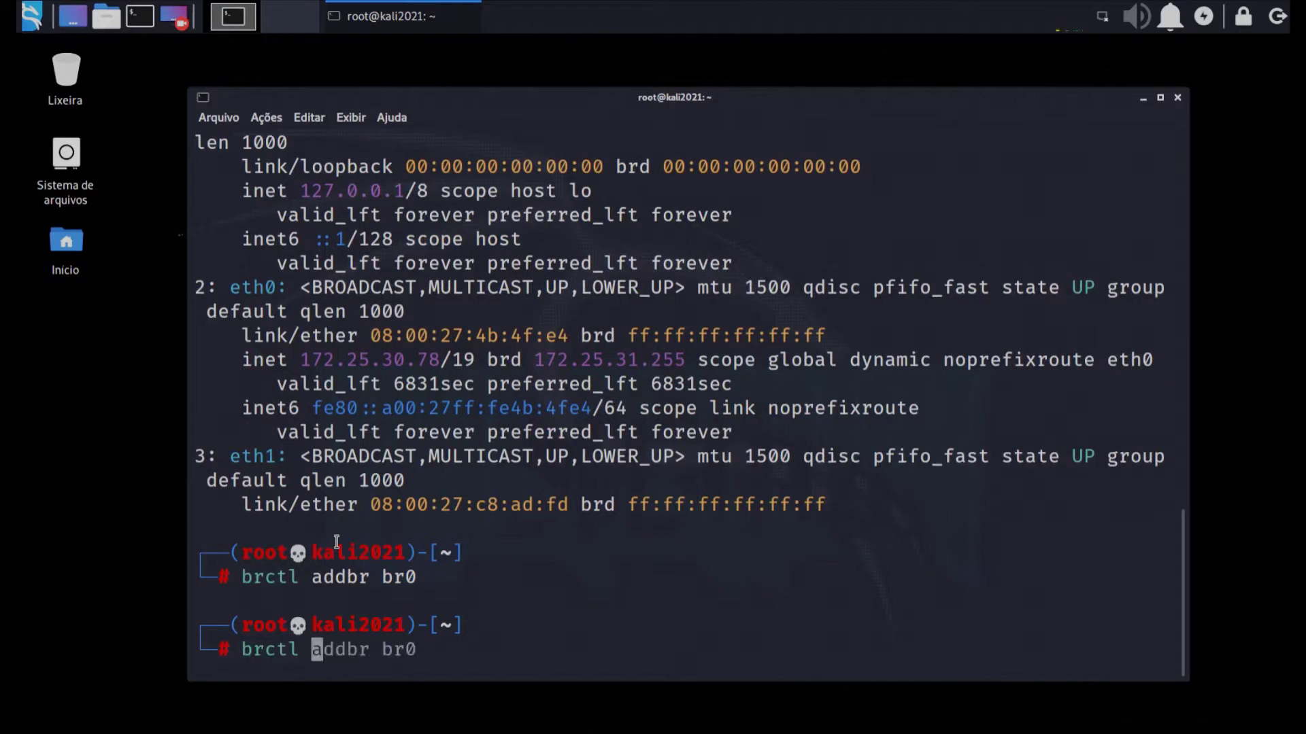
text(addif )
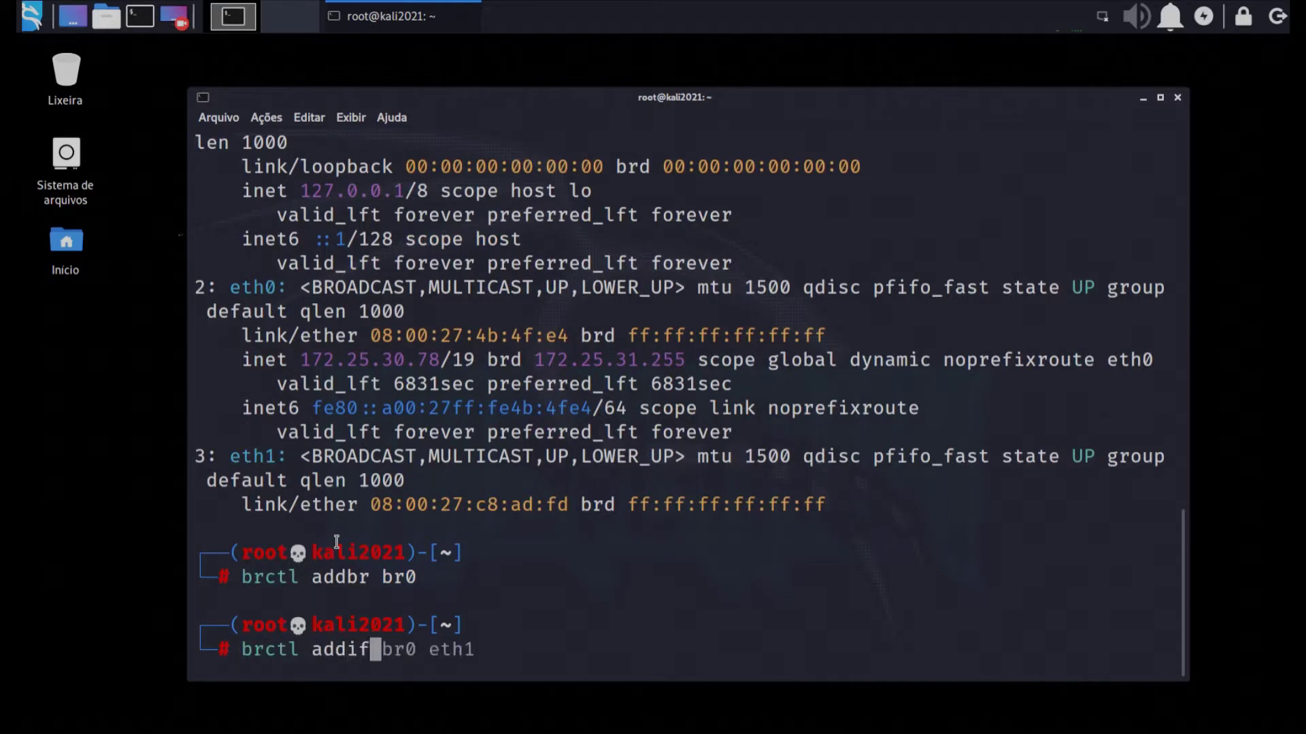
text(br0 eth)
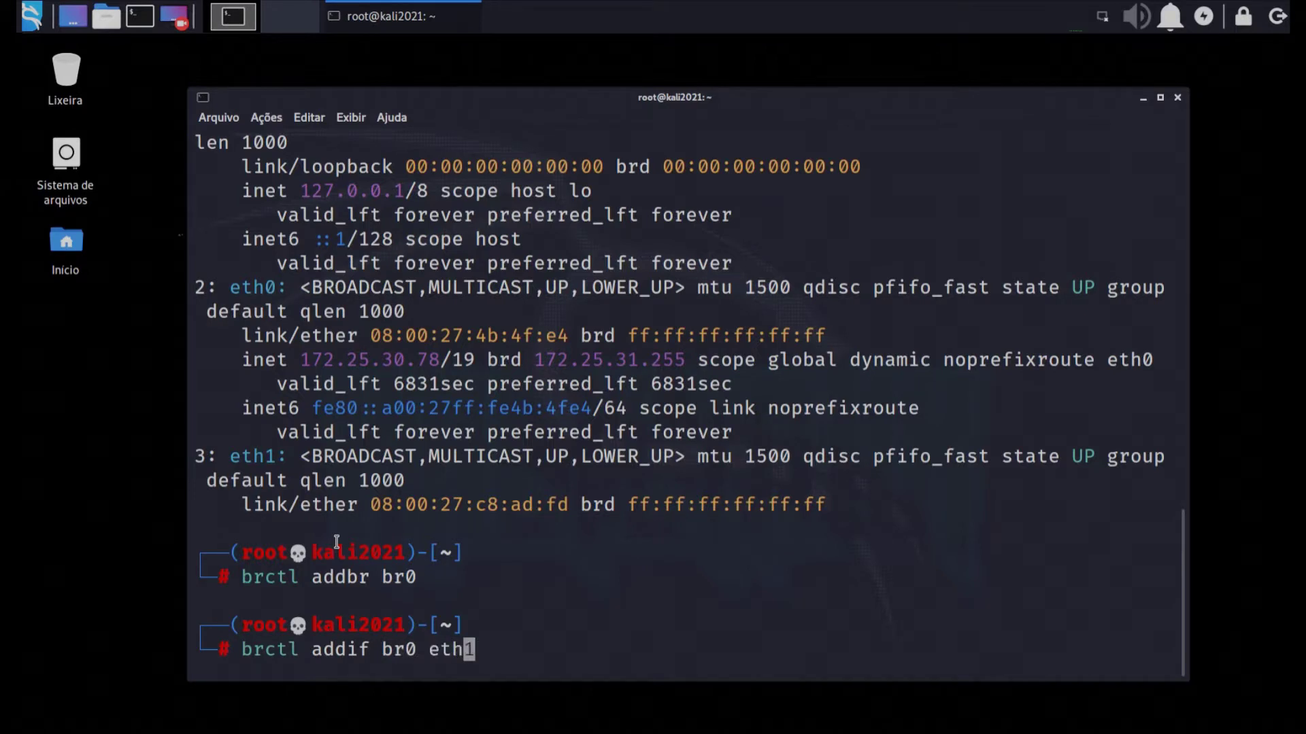
text(0)
key(Return)
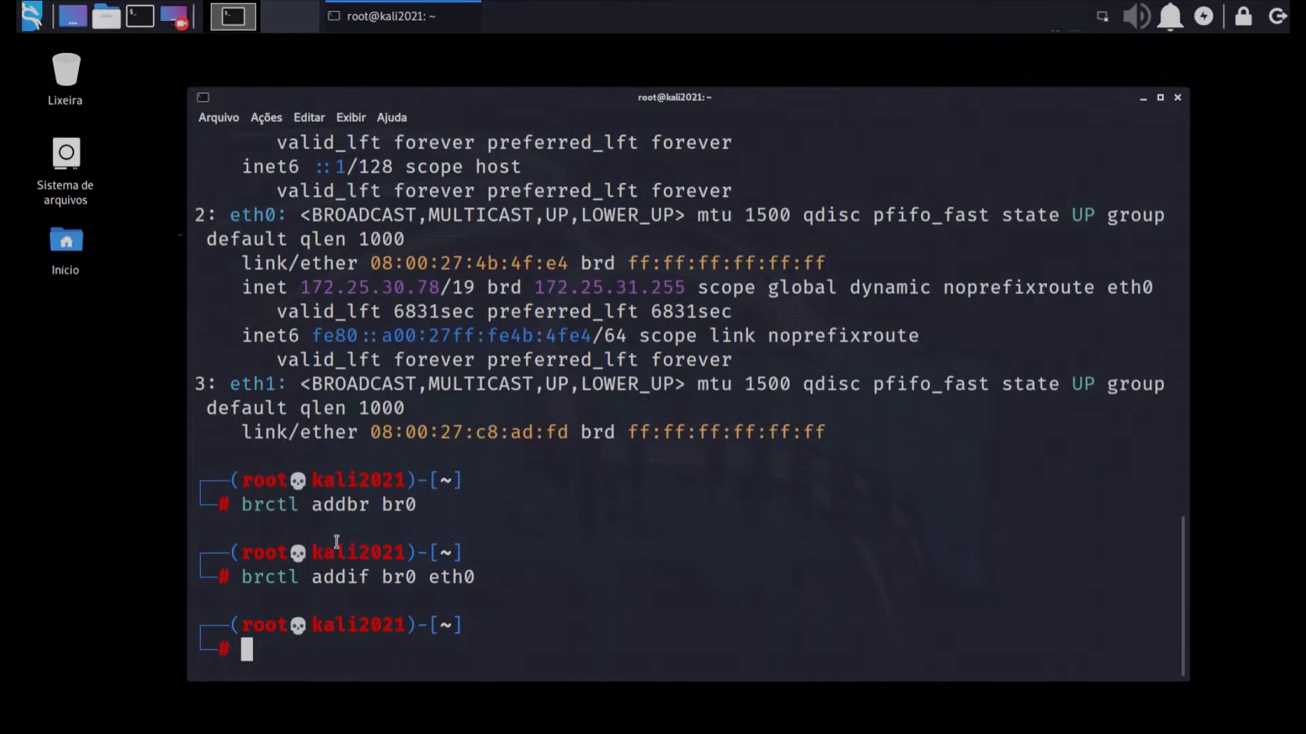
Add the eth1 interface to the bridge with `brctl addif br0 eth1`
key(Up)
key(BackSpace)
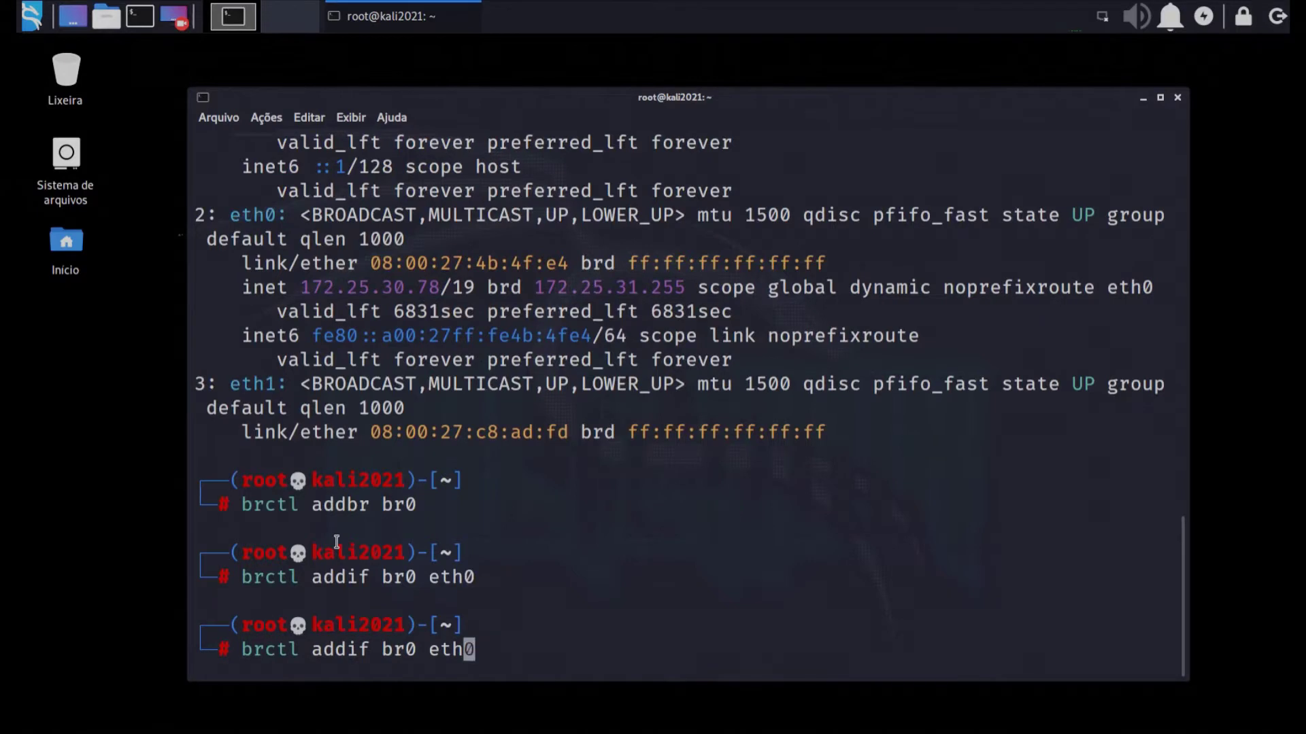
text(1)
key(Return)
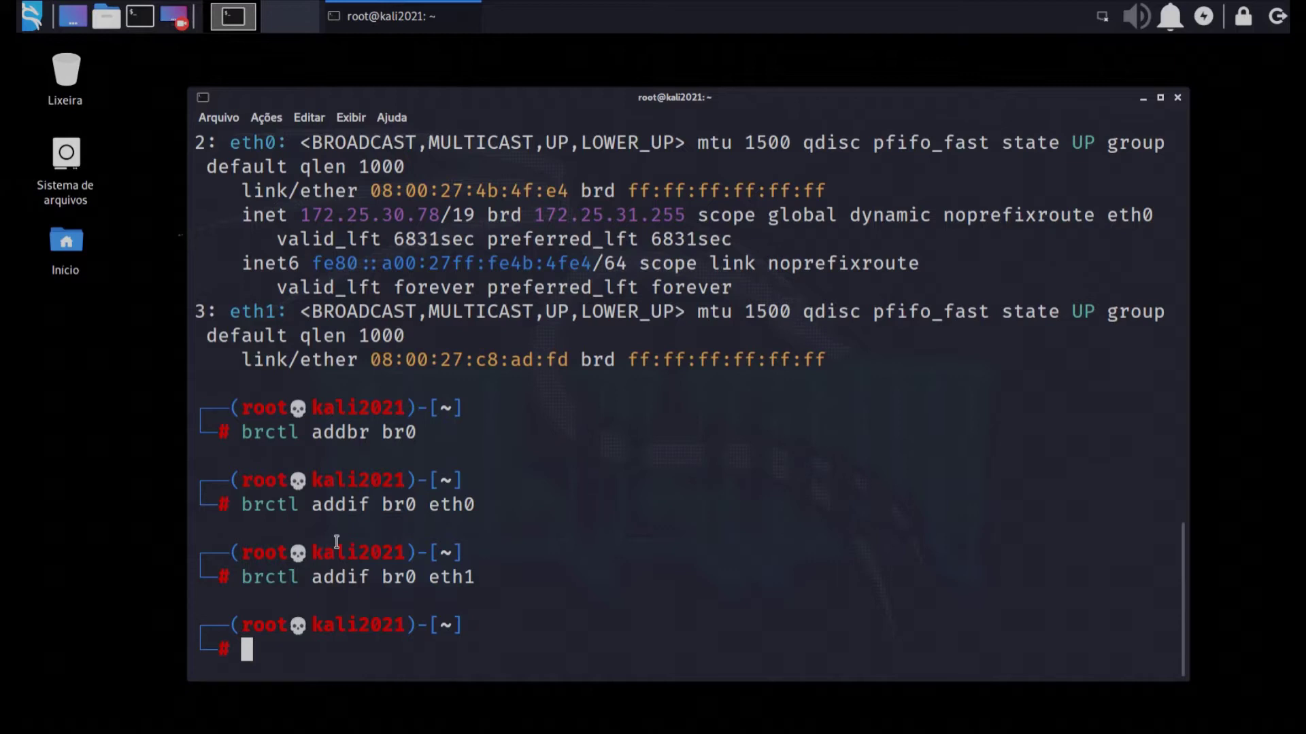
Show the configured bridges with `brctl show` and examine the bridge name and its member interfaces
text(brctl )
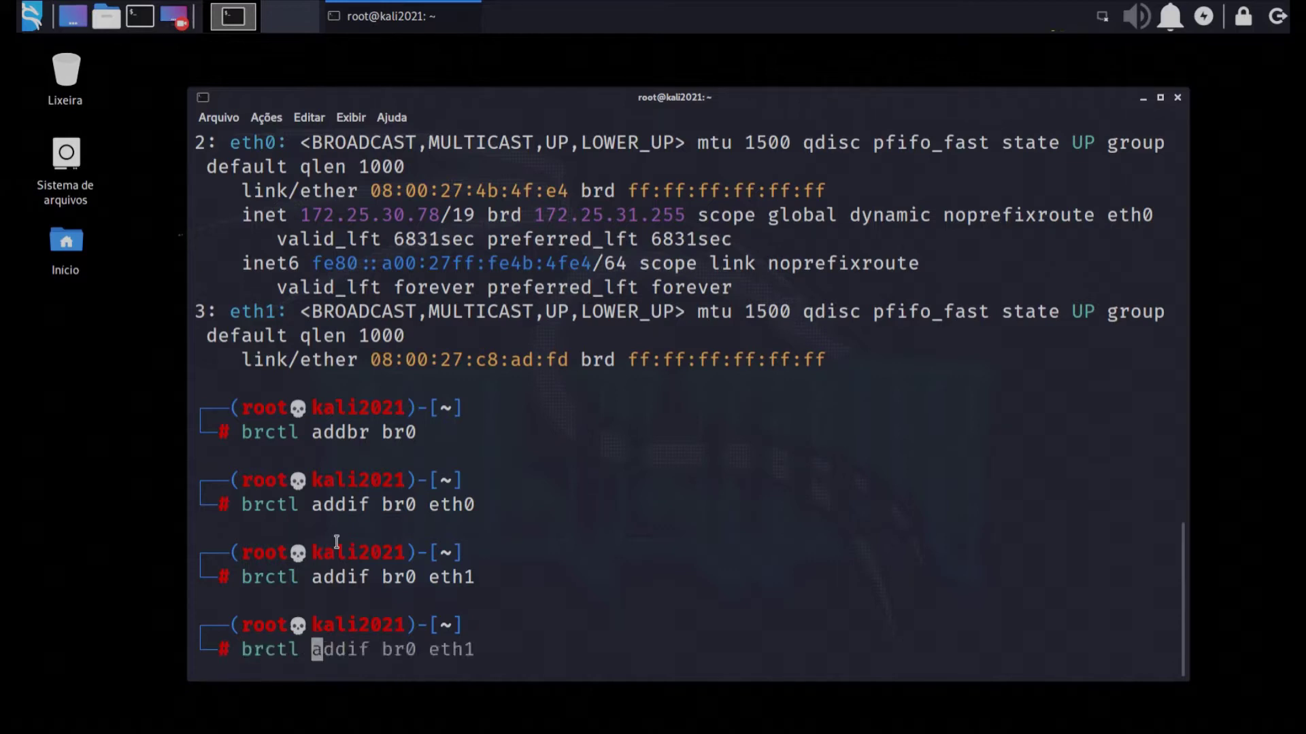
text(show)
key(Return)
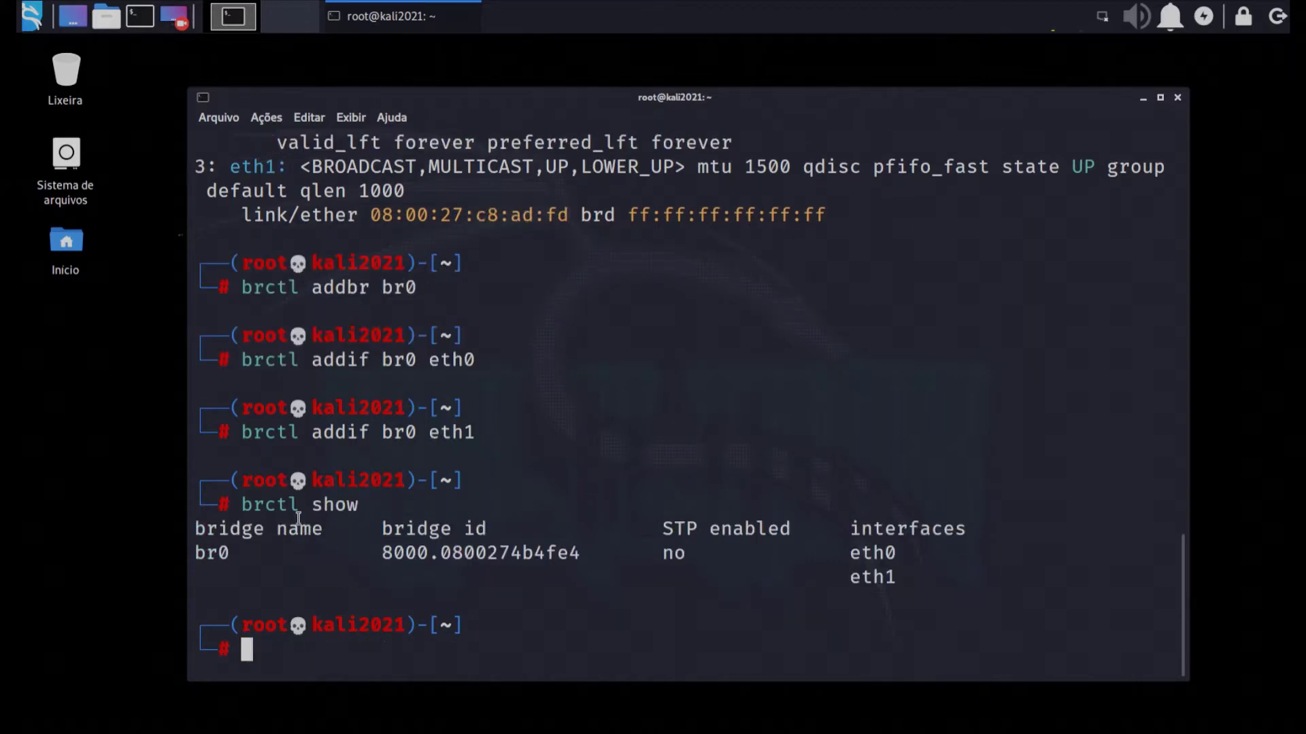
drag(178, 559, 259, 553)
drag(869, 552, 916, 552)
drag(848, 578, 926, 578)
click(914, 585)
click(723, 616)
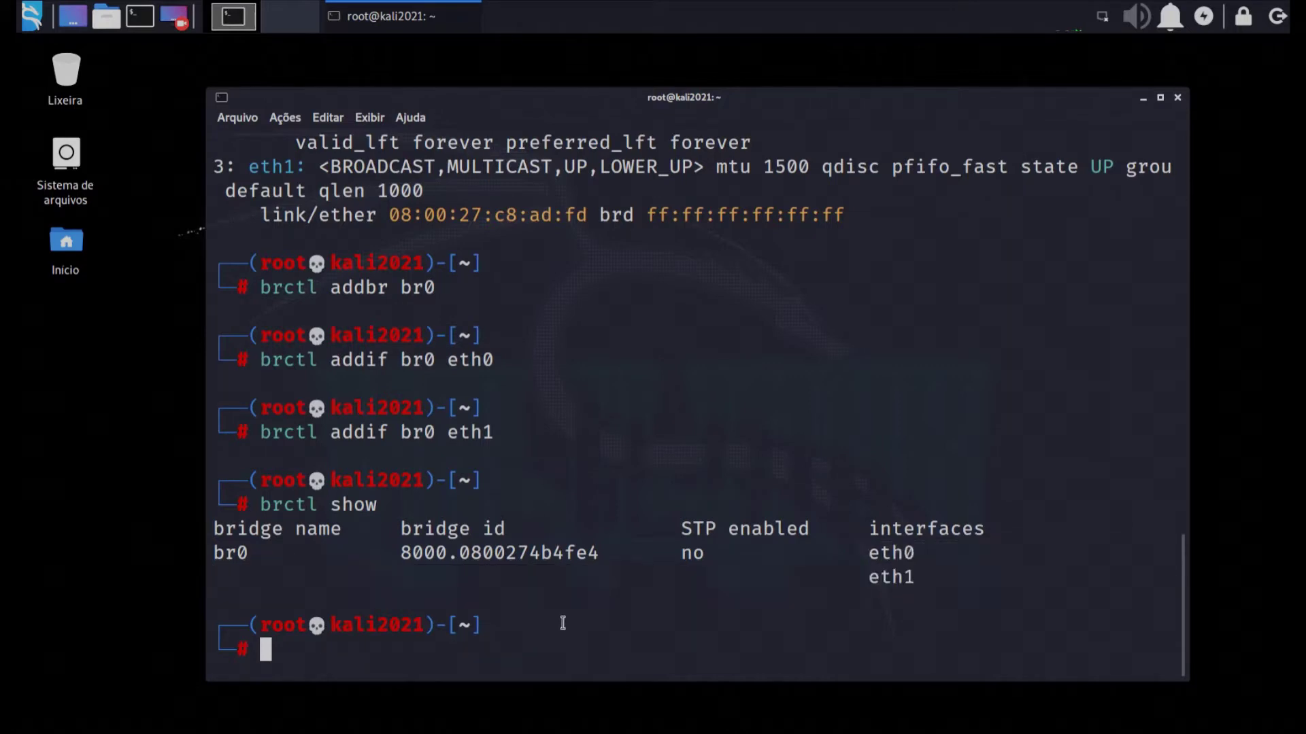
drag(242, 558, 213, 554)
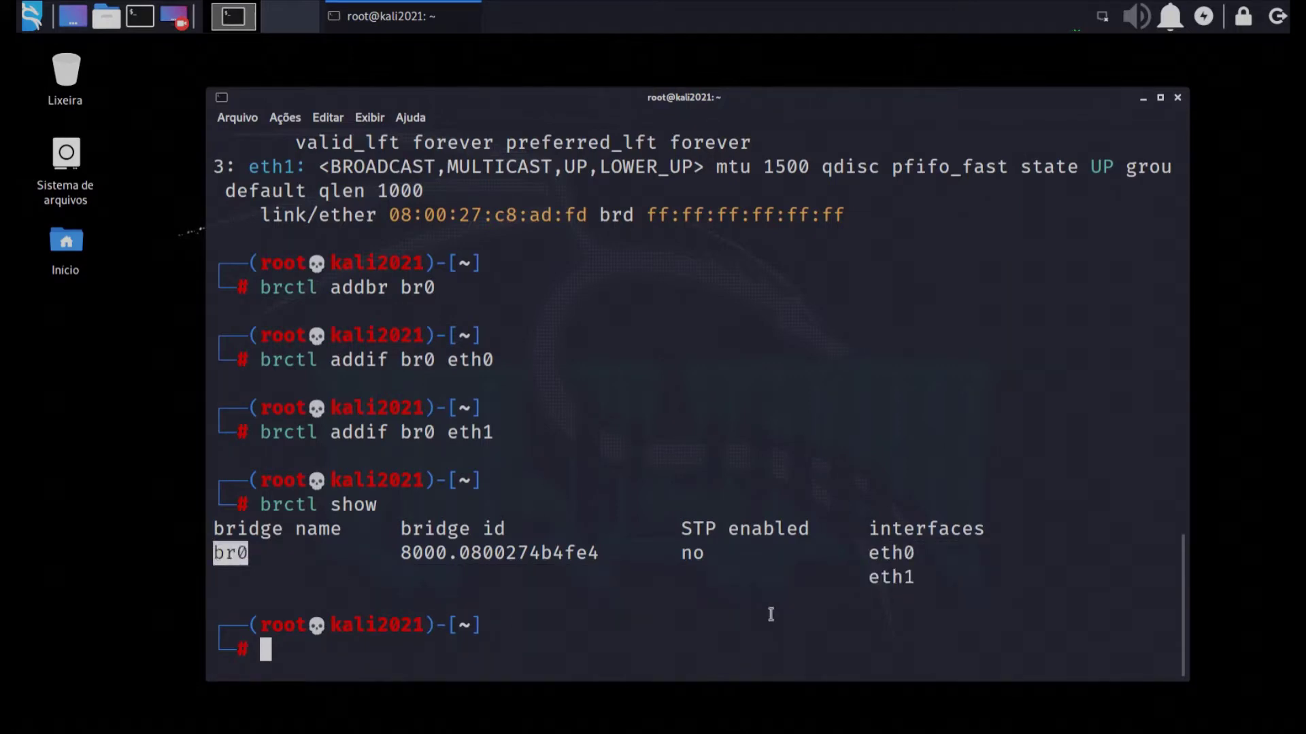
click(770, 610)
Check the bridge's interface state with `ip -c a`, and bring the bridge up with `ifconfig br0 up`
text(ip -c a)
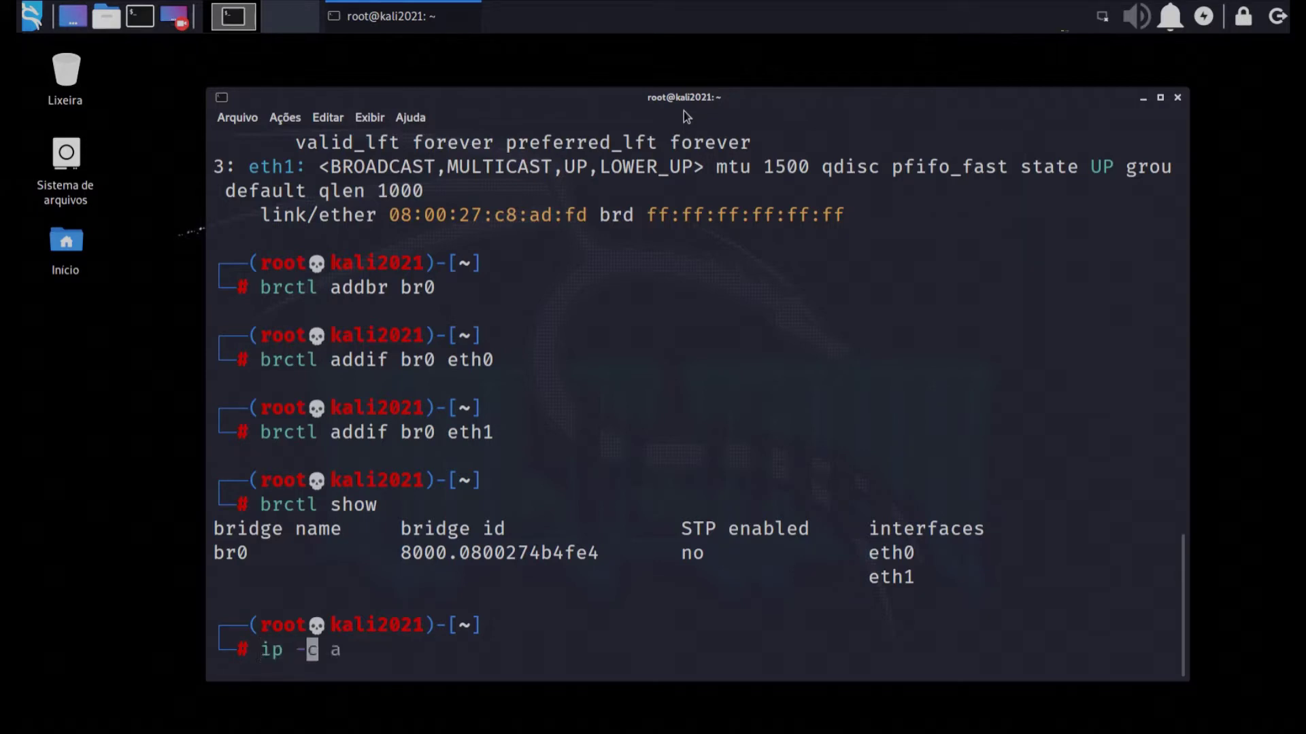
key(Return)
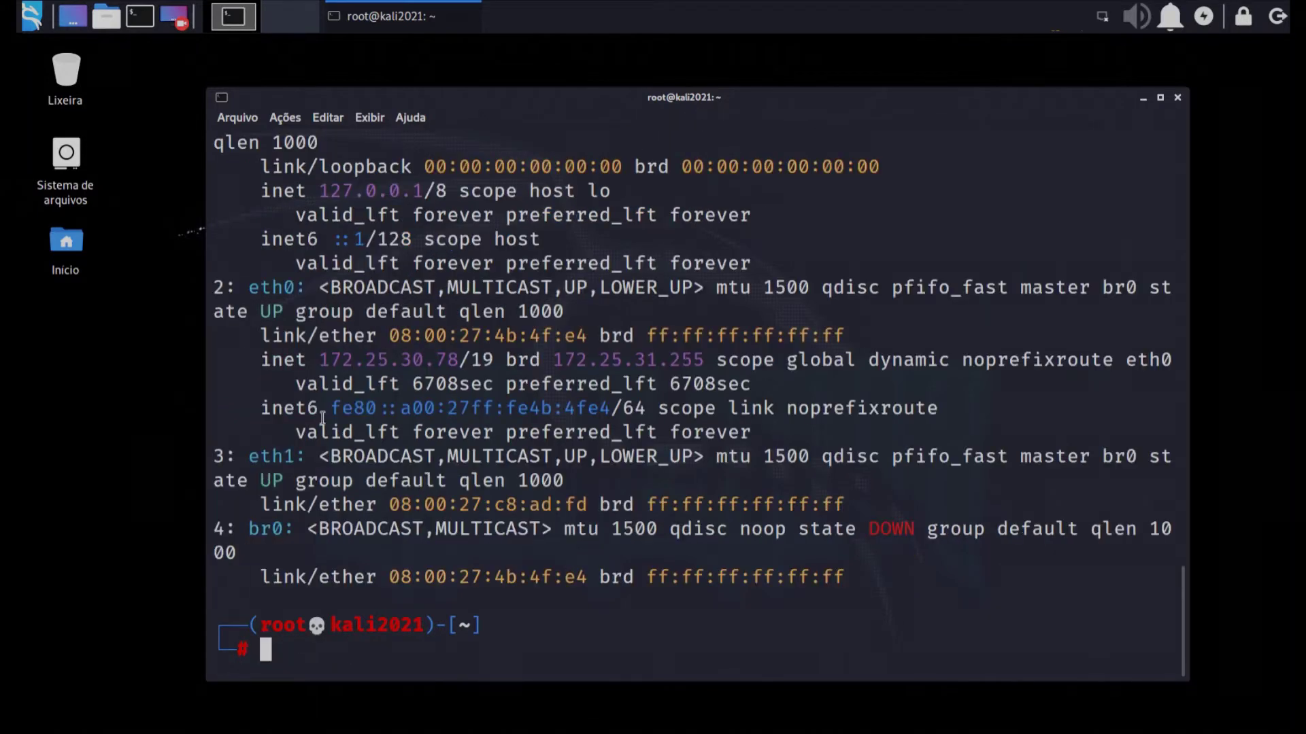
text(if)
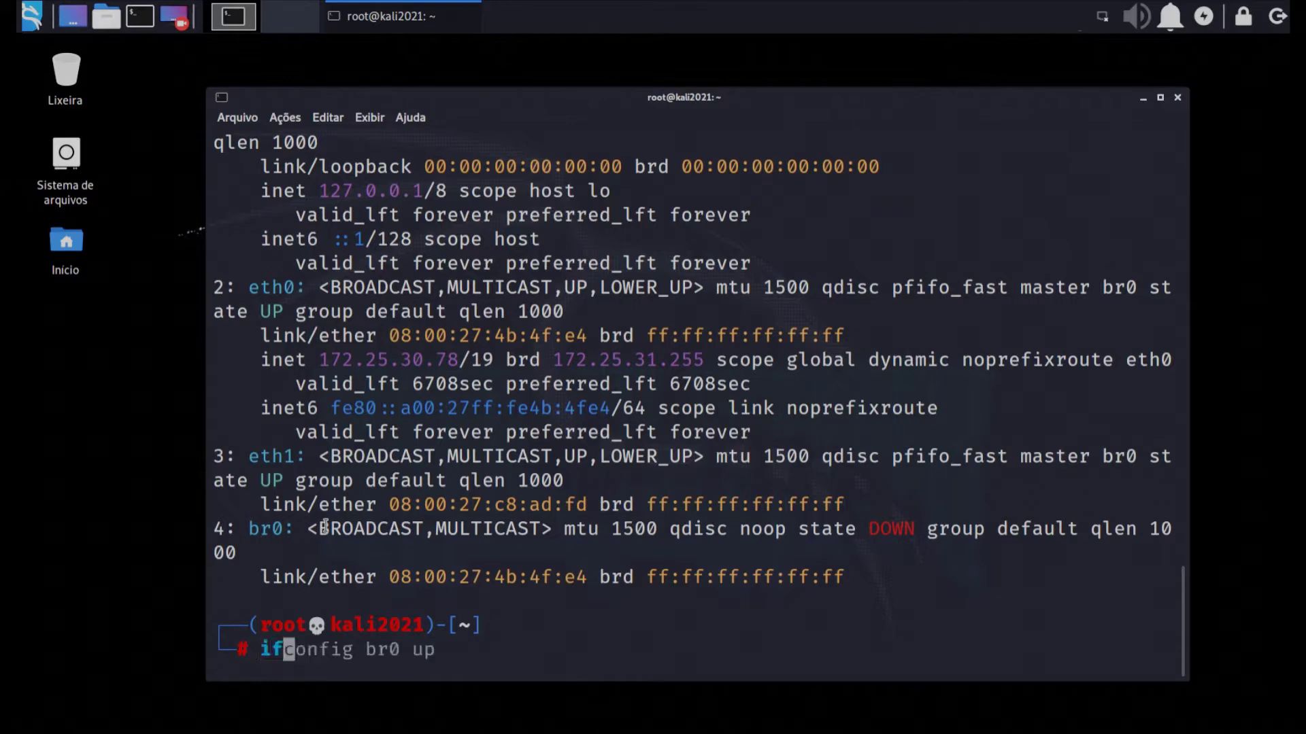
text(config up)
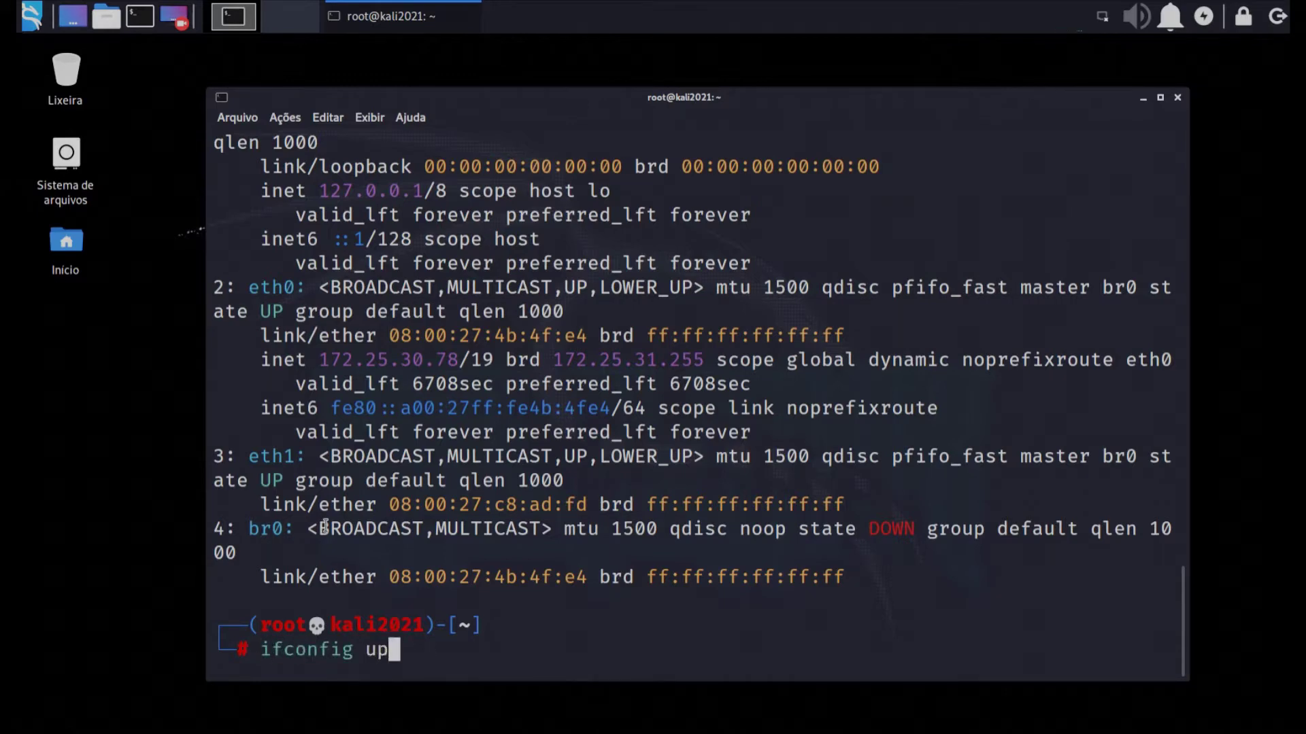
key(Left)
key(Left)
text(br0)
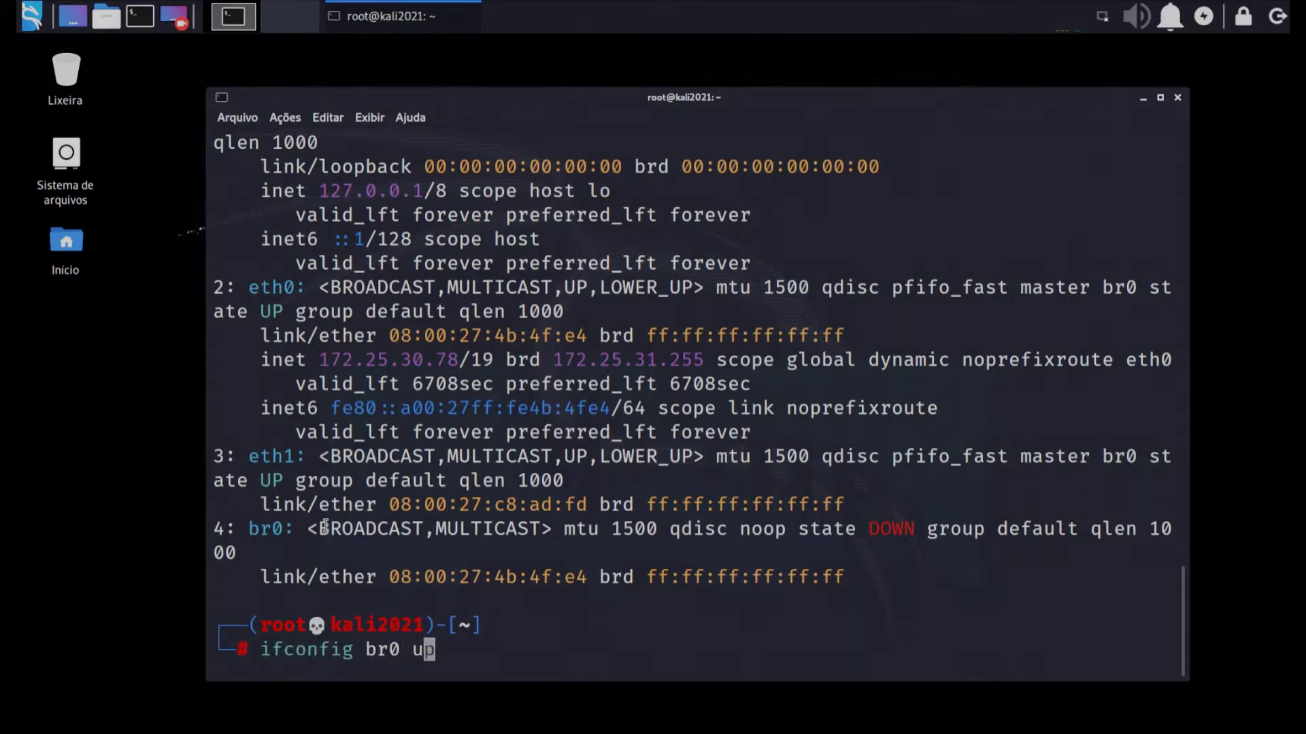
key(Return)
List the network interfaces with `ip -c a` and examine the state of the br0 bridge
text(ip -c a)
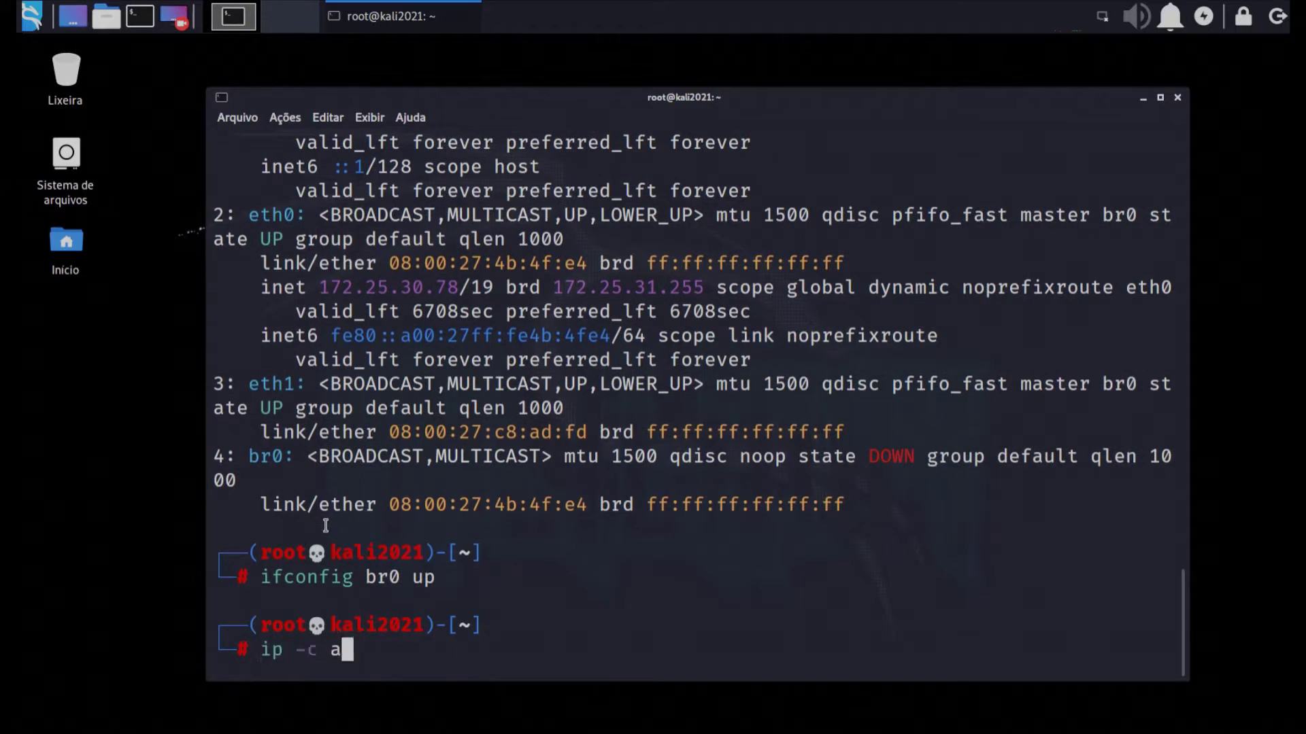
key(Return)
drag(250, 481, 320, 481)
click(1049, 479)
drag(1049, 480, 1074, 478)
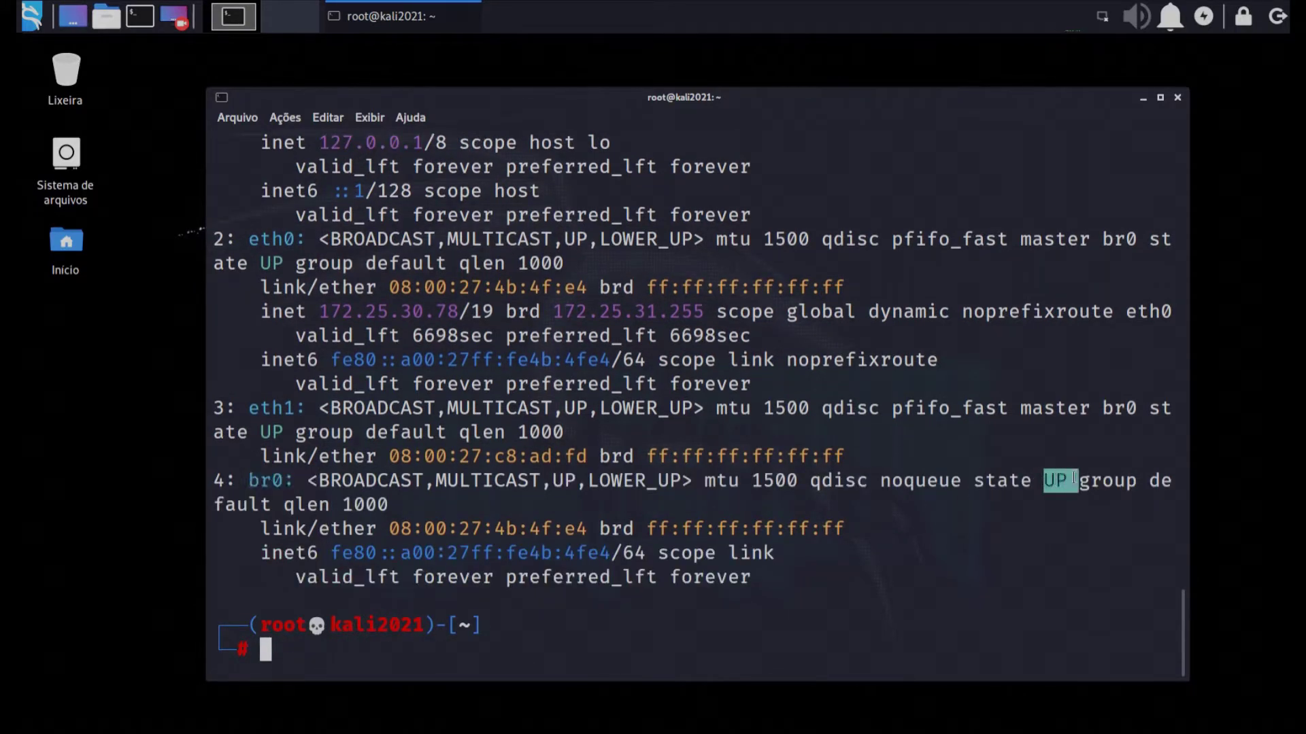
click(1029, 481)
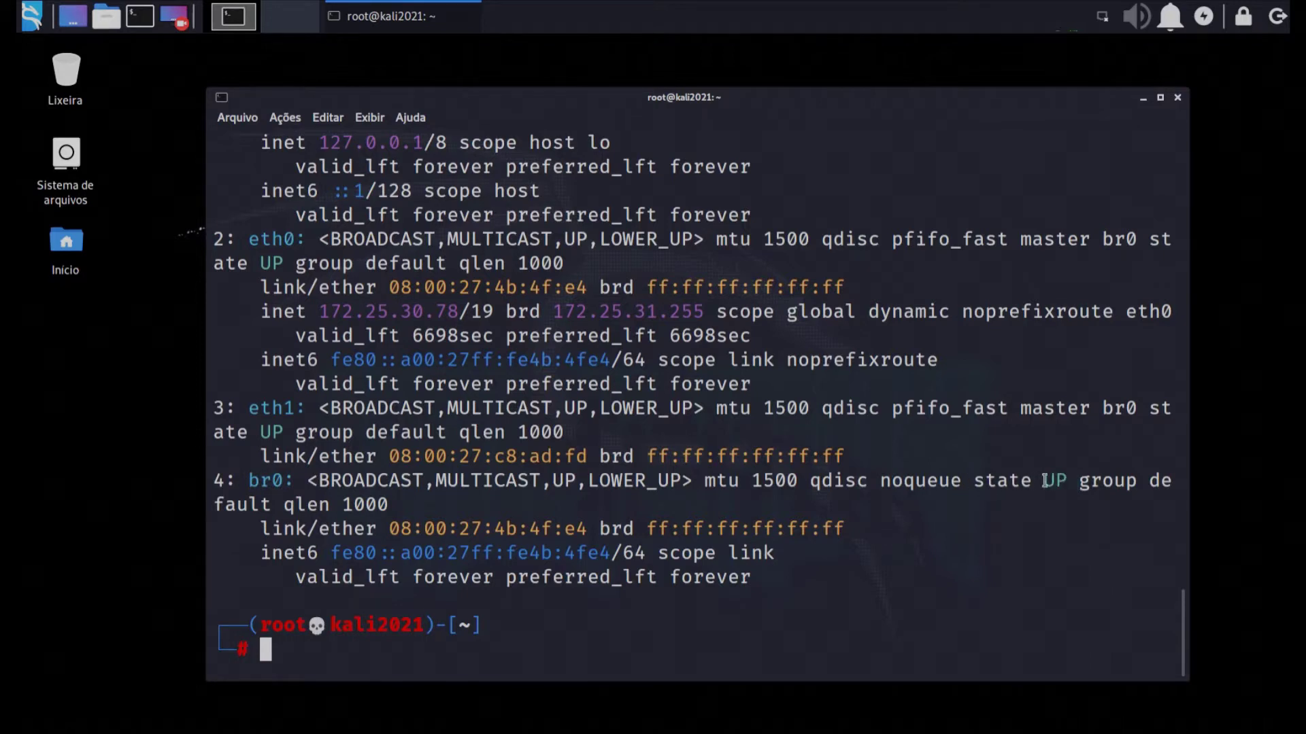
drag(1045, 481, 1031, 481)
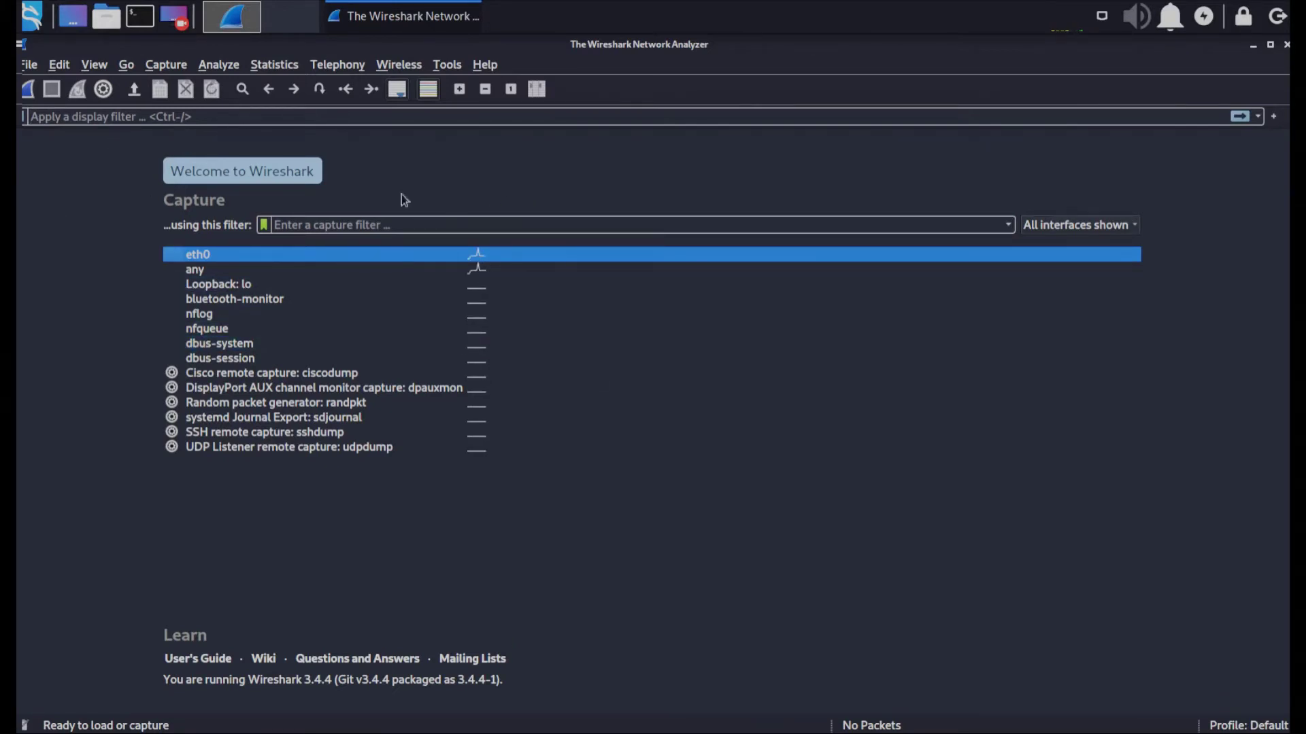
Open the capture options in an enlarged dialog, with eth0's addresses expanded and the Promiscuous column widened
click(104, 90)
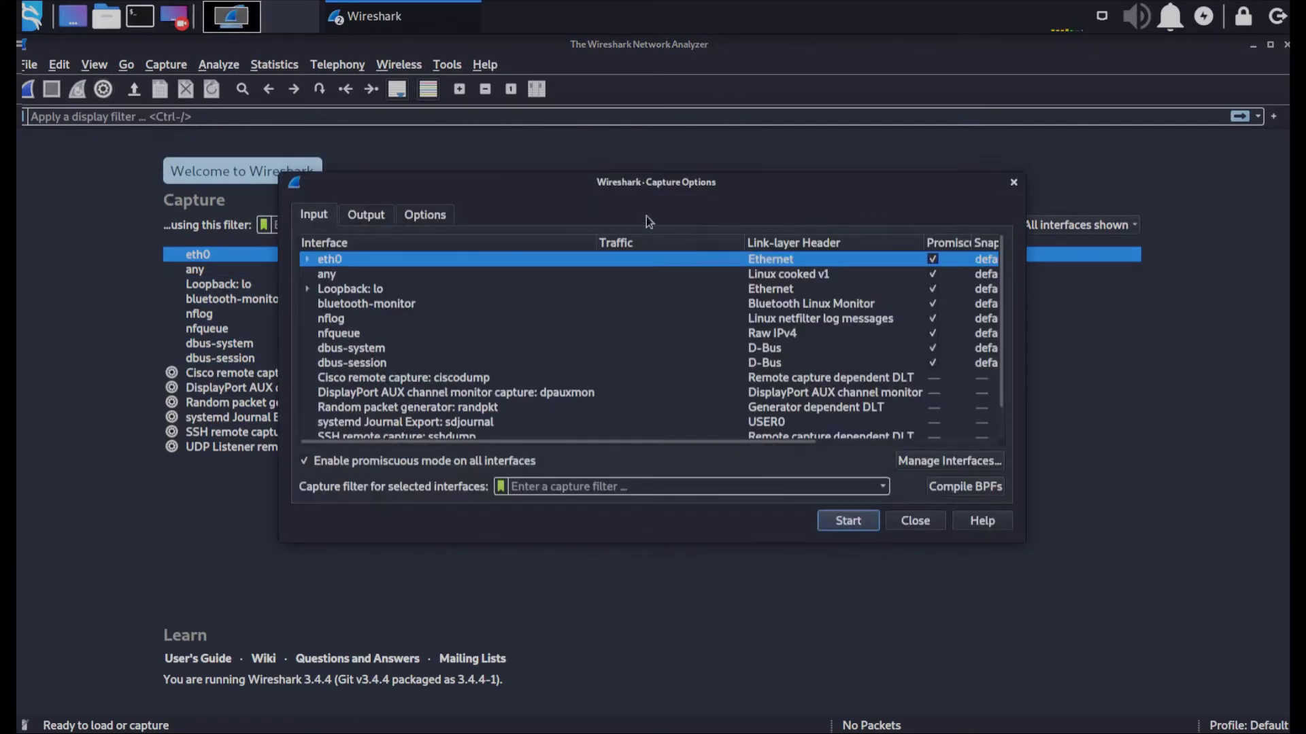
drag(657, 182, 622, 155)
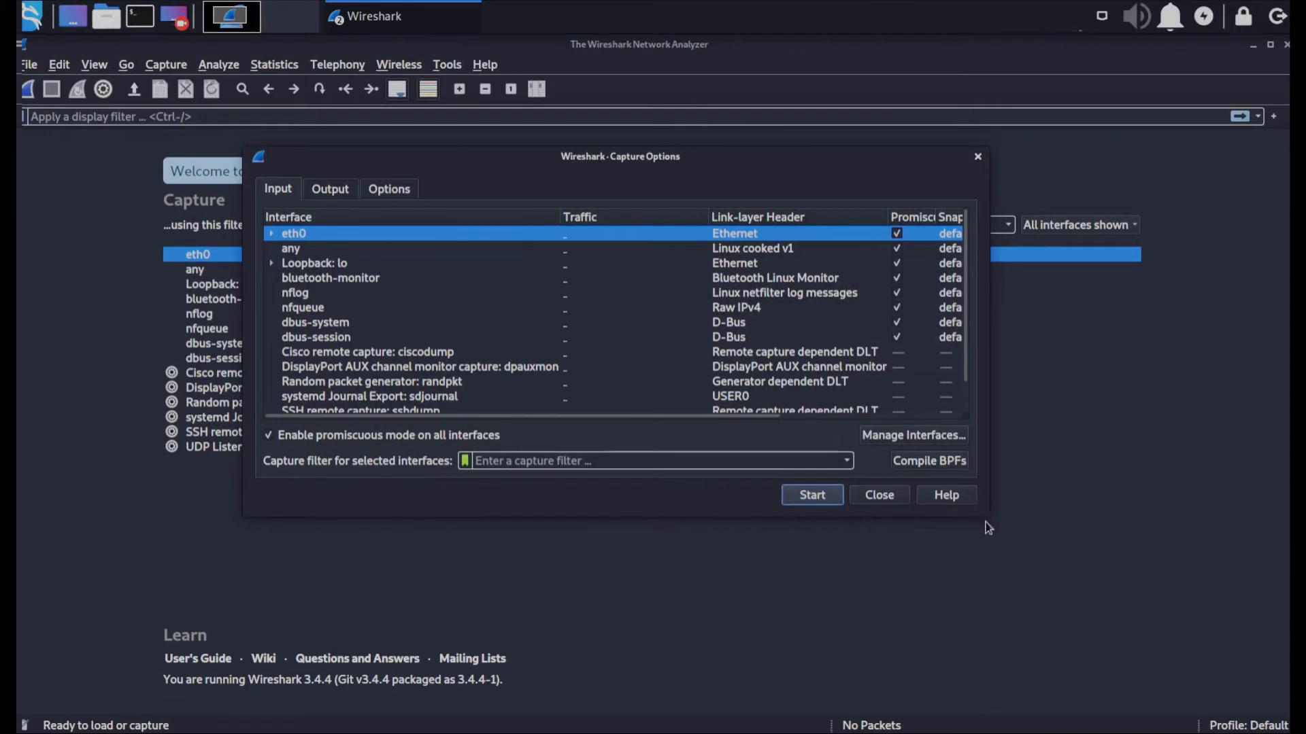
drag(983, 515, 1177, 675)
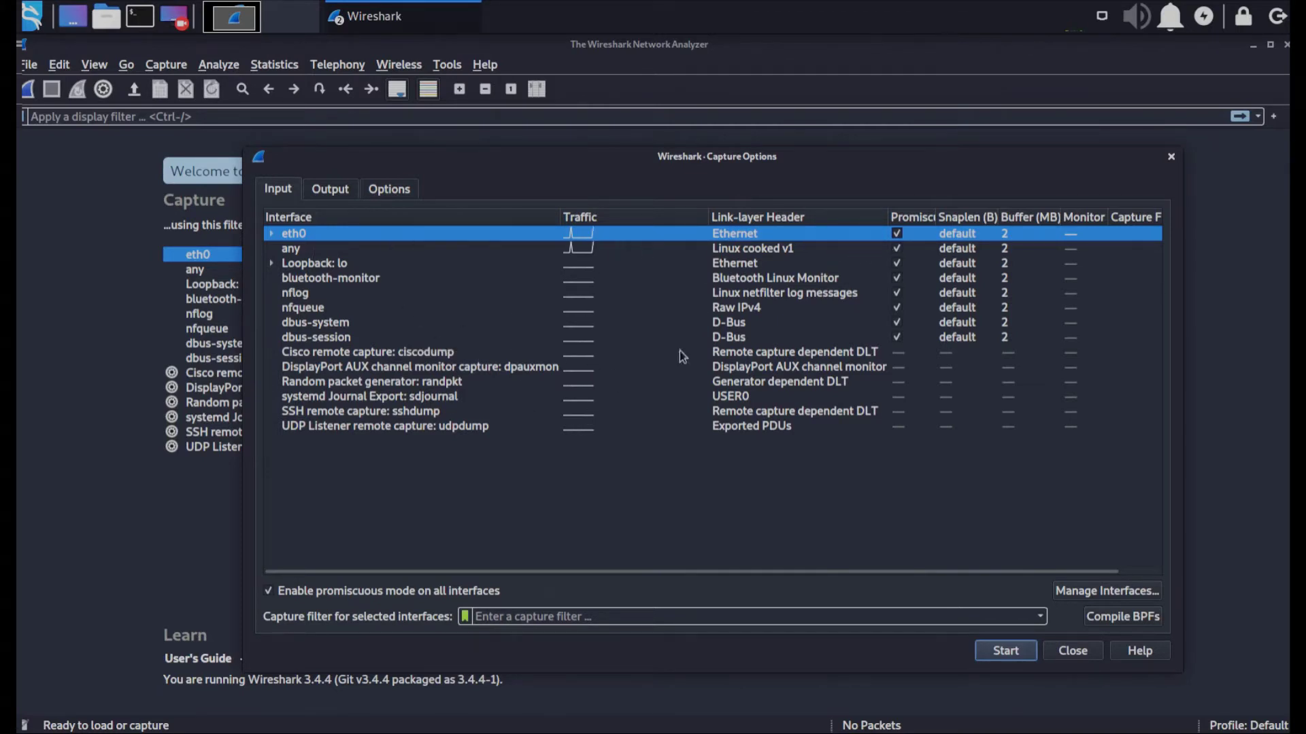
drag(746, 163, 746, 147)
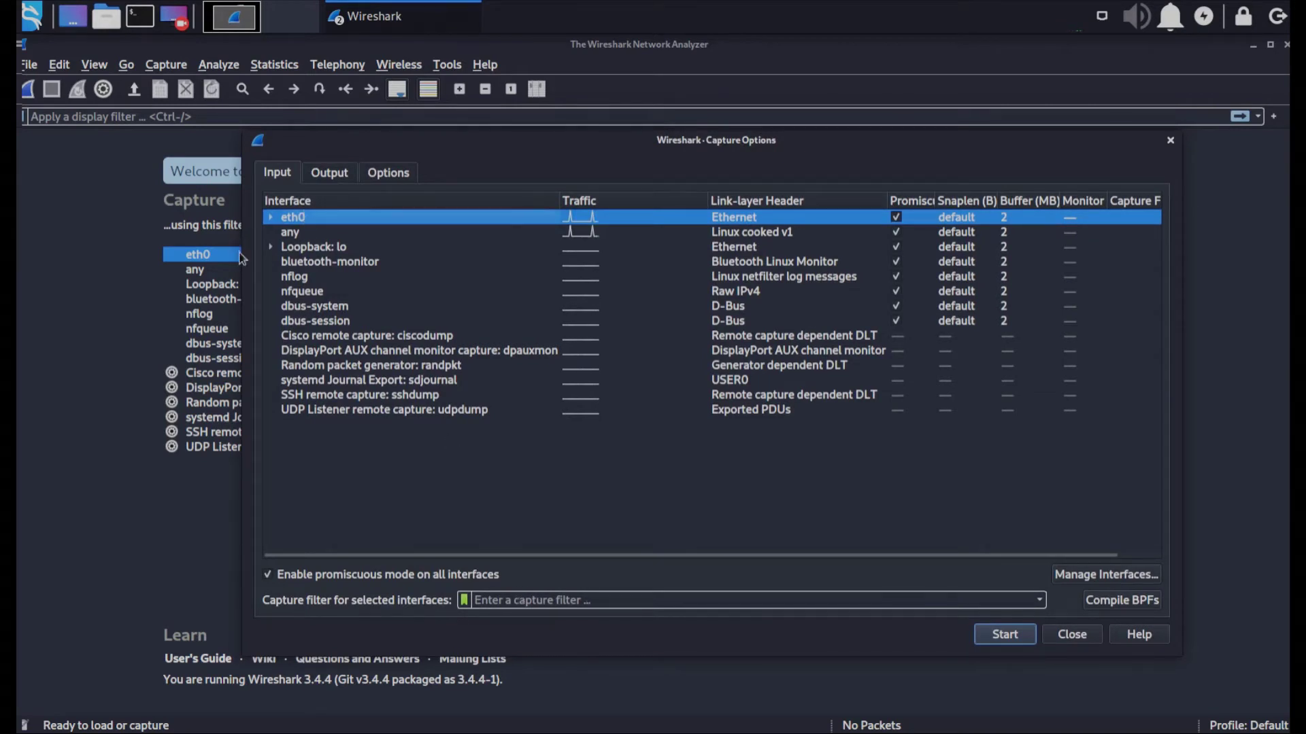
click(270, 218)
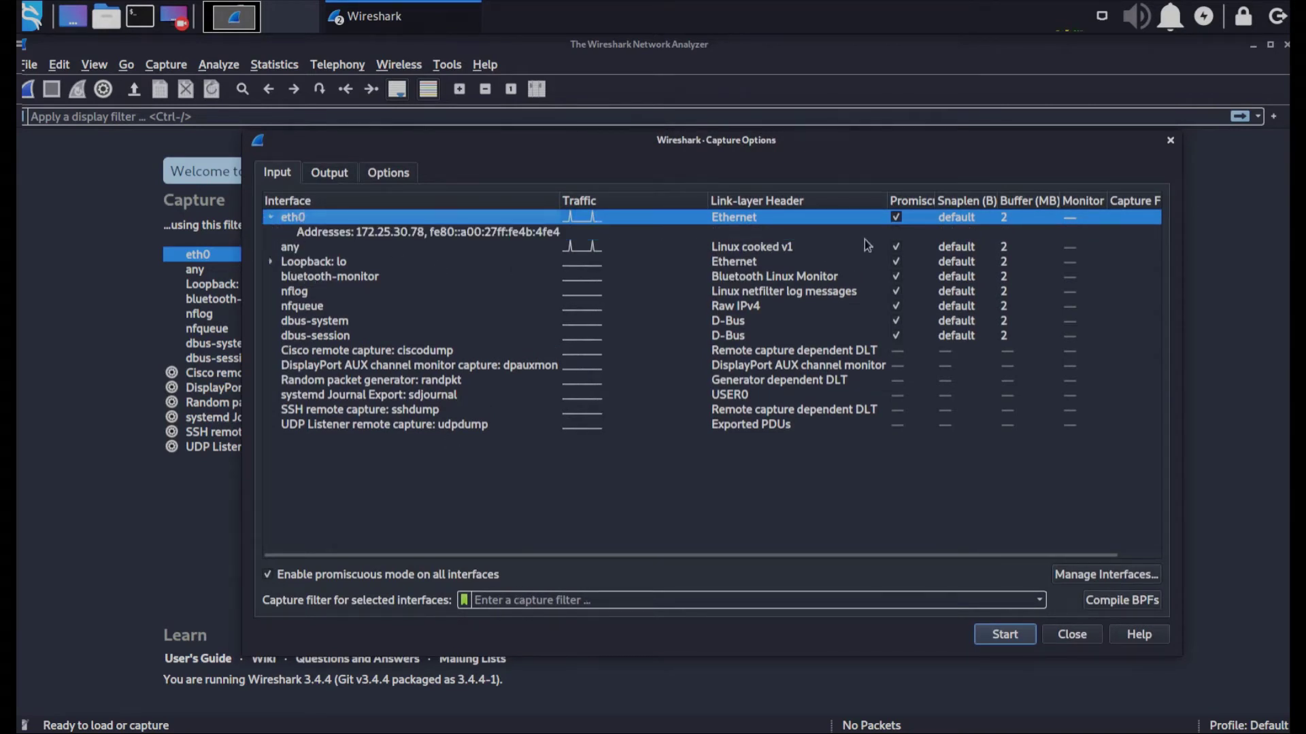
drag(934, 200, 980, 199)
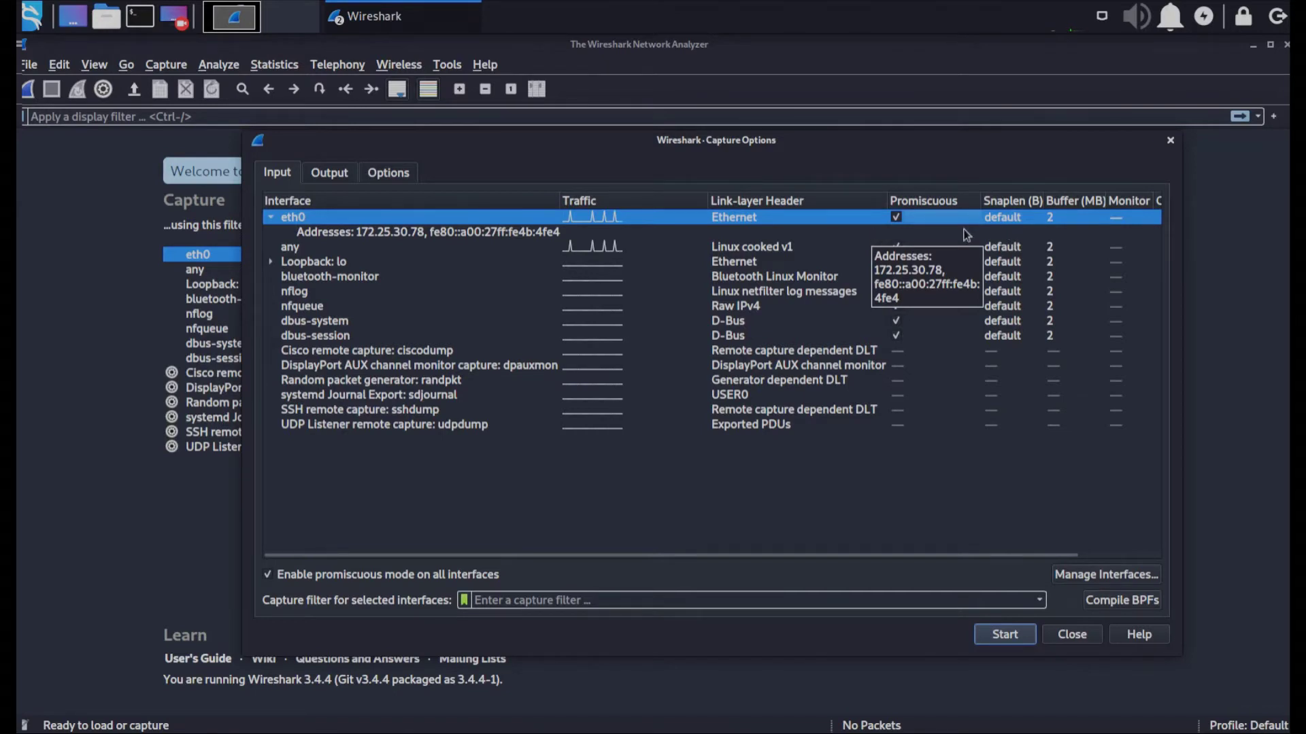
Turn promiscuous mode off and back on for eth0, and reposition the capture options dialog
click(897, 218)
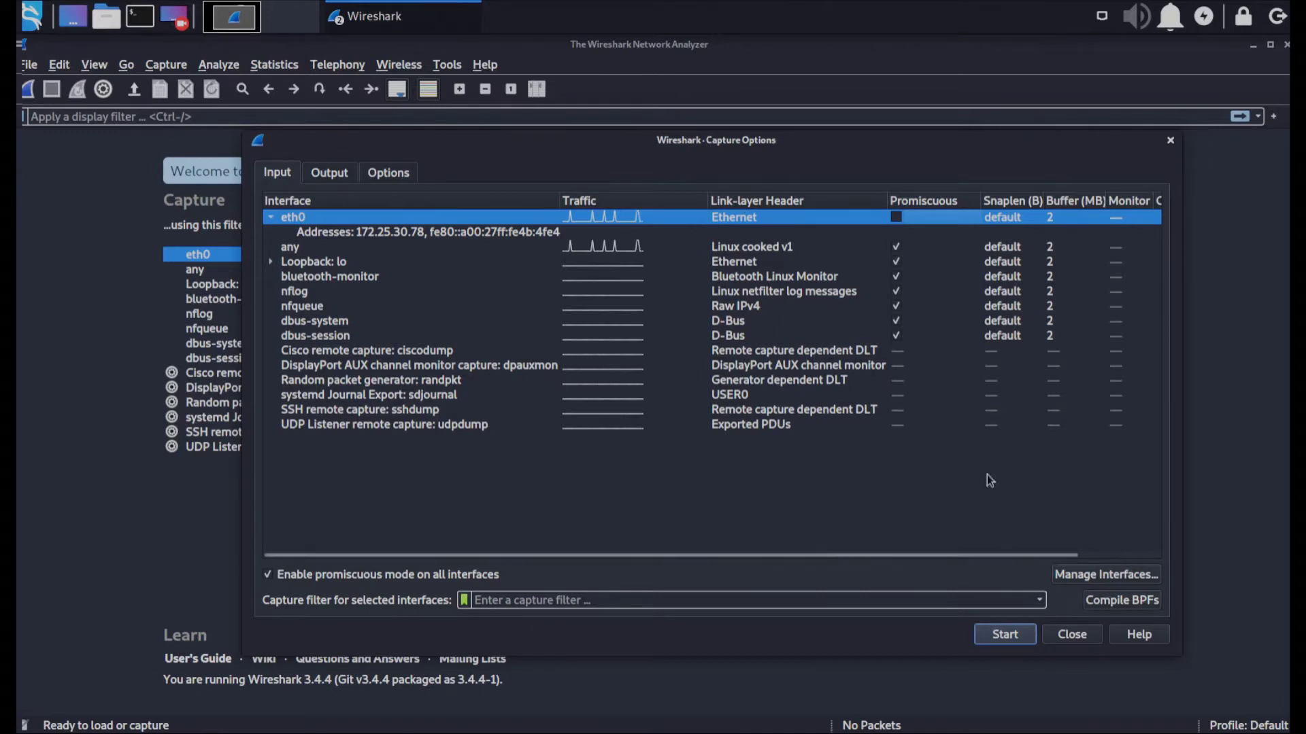
click(897, 219)
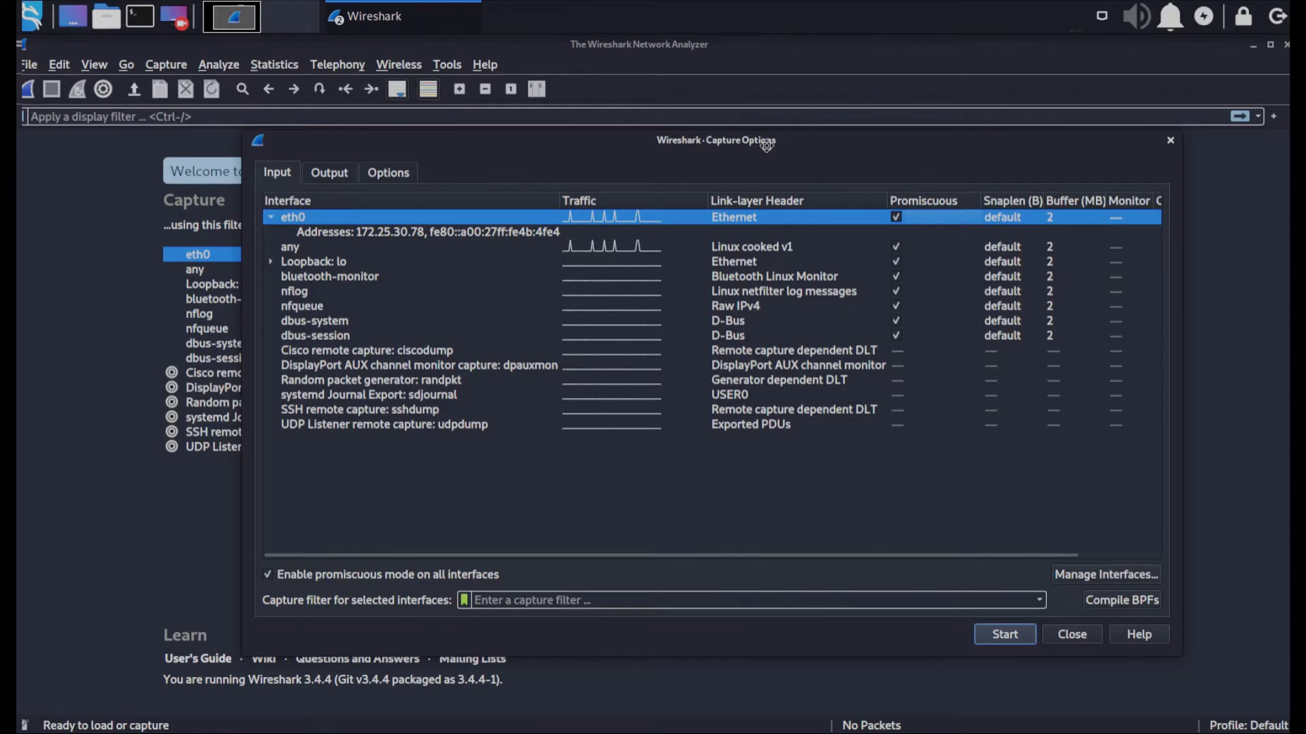
drag(761, 141, 696, 158)
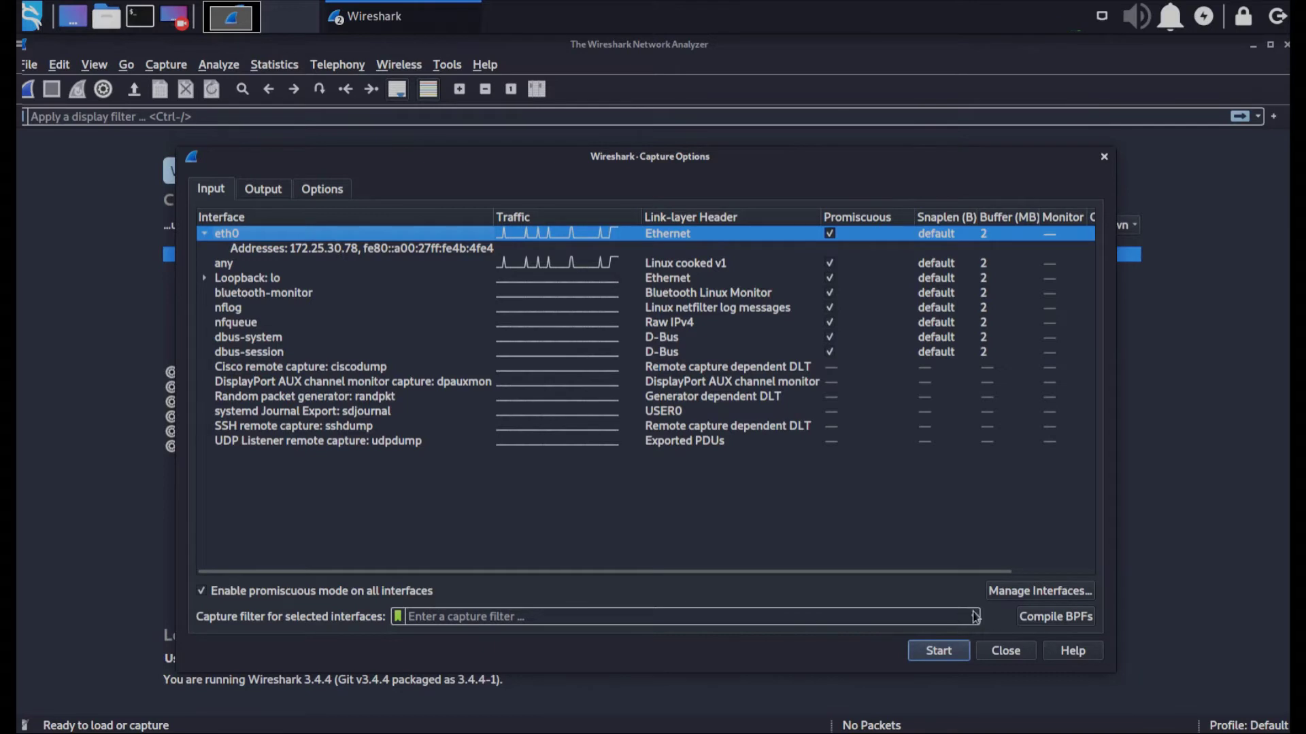
Examine the local interfaces in the interface manager and leave it without saving changes
click(1026, 595)
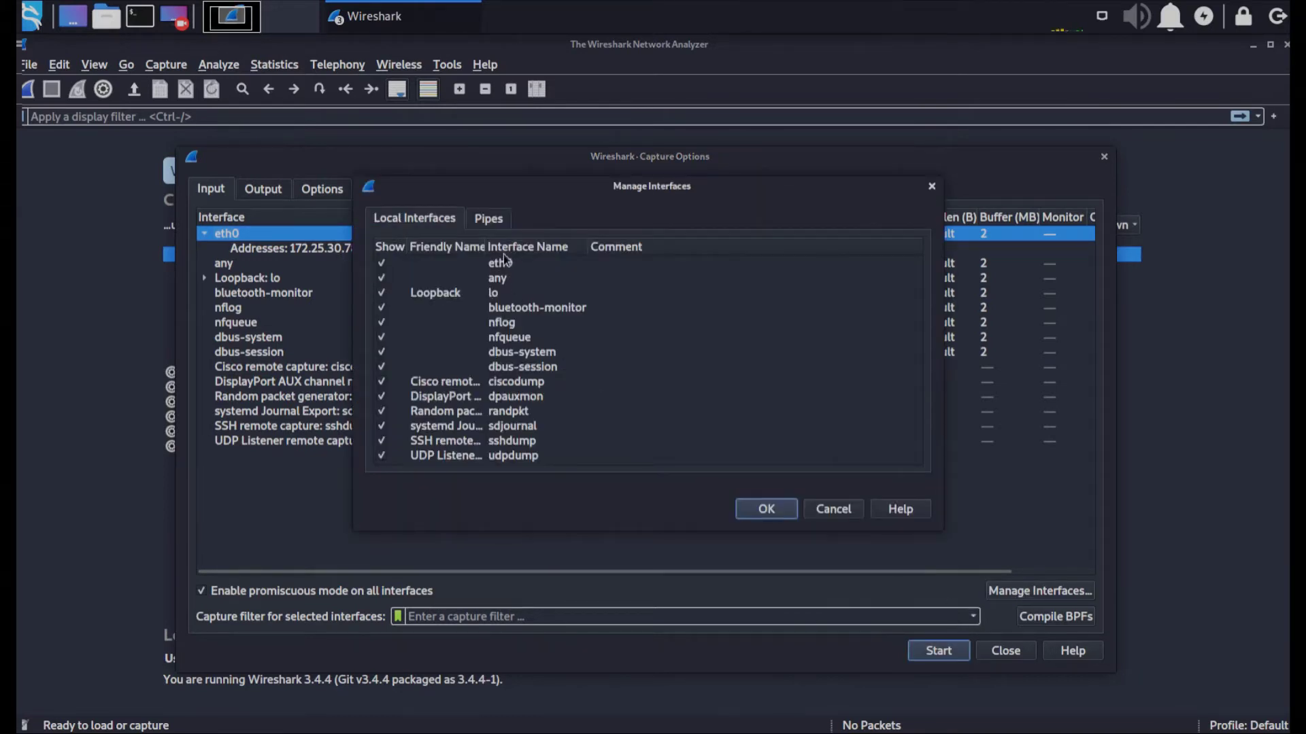
click(511, 309)
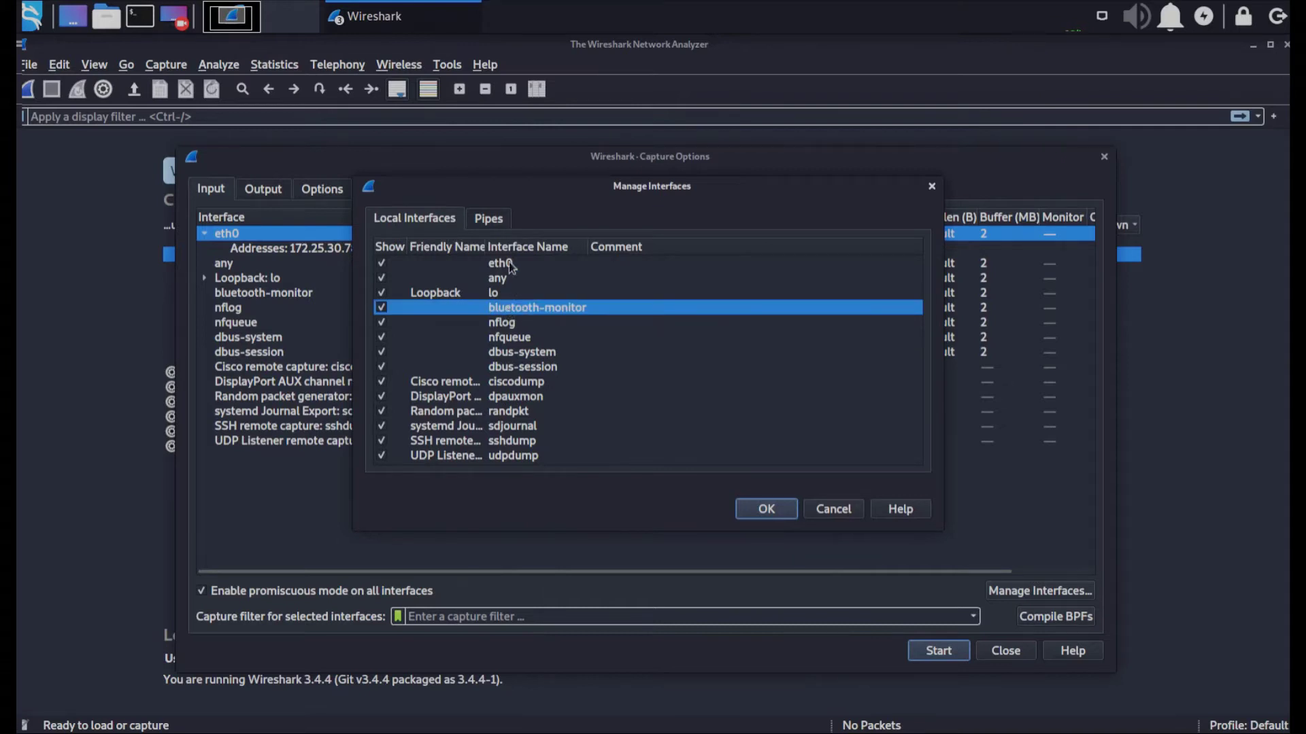
click(489, 227)
click(823, 509)
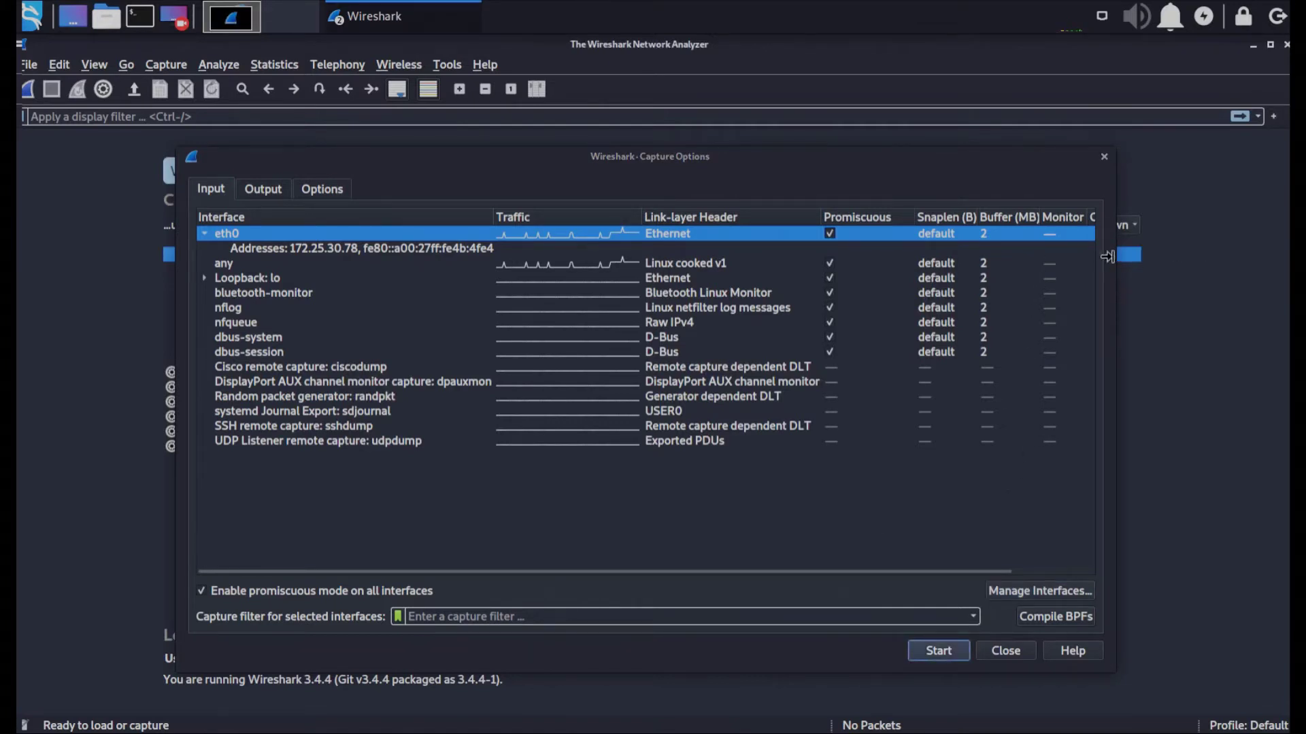
Widen the capture options to show the whole Capture Filter column, and enter `tcp port 80` as eth0's capture filter
drag(1108, 254, 1277, 257)
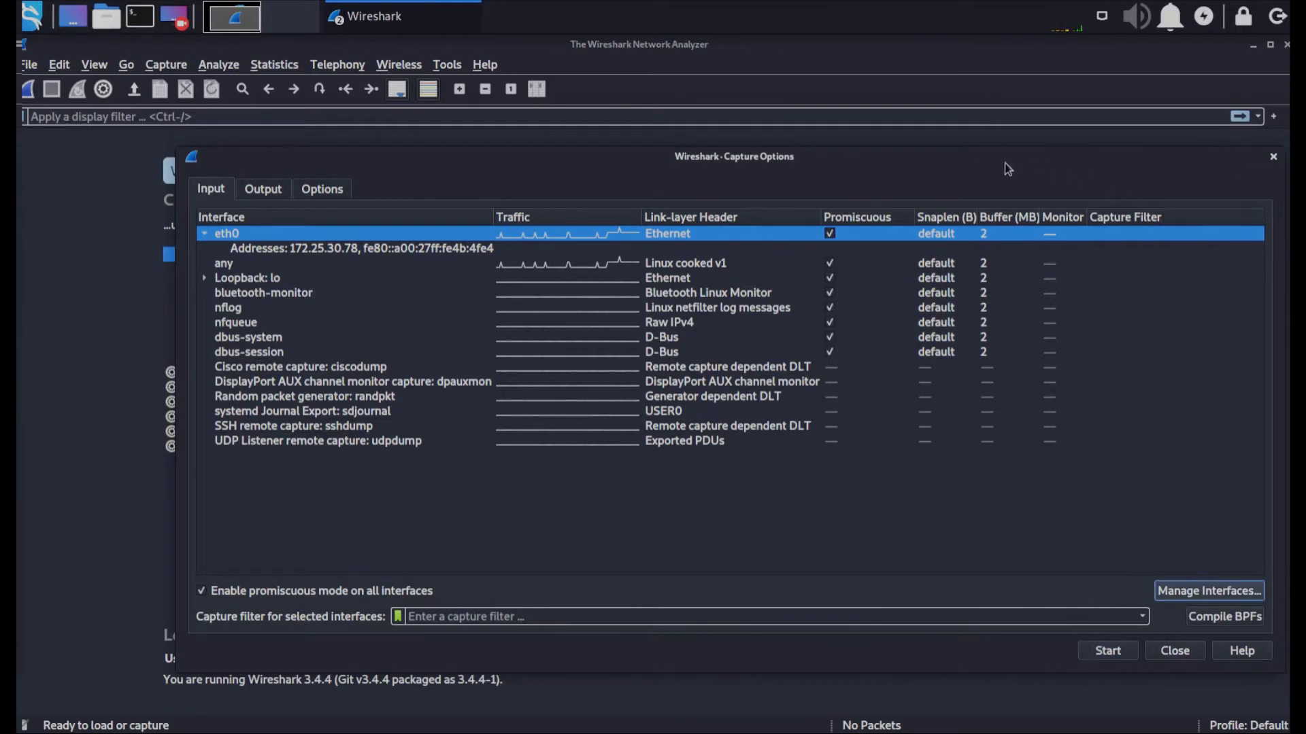
drag(1005, 162, 958, 159)
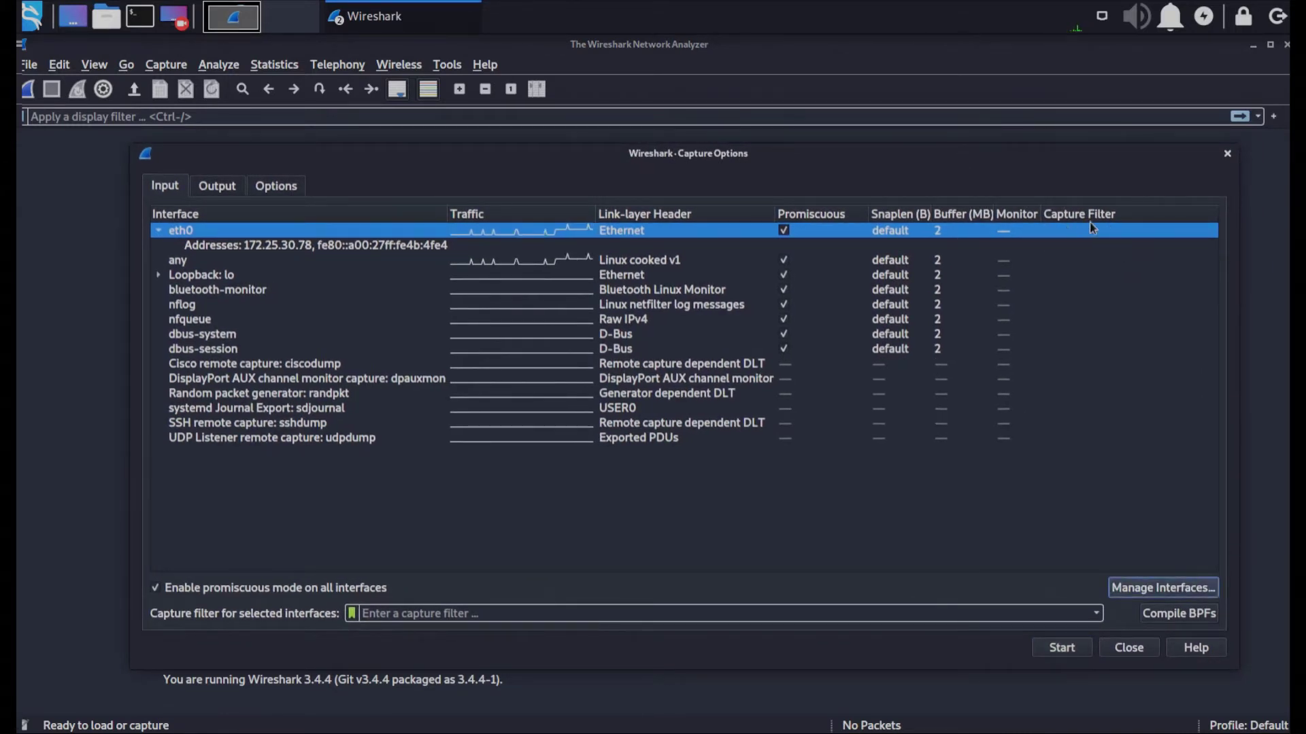
double_click(1082, 234)
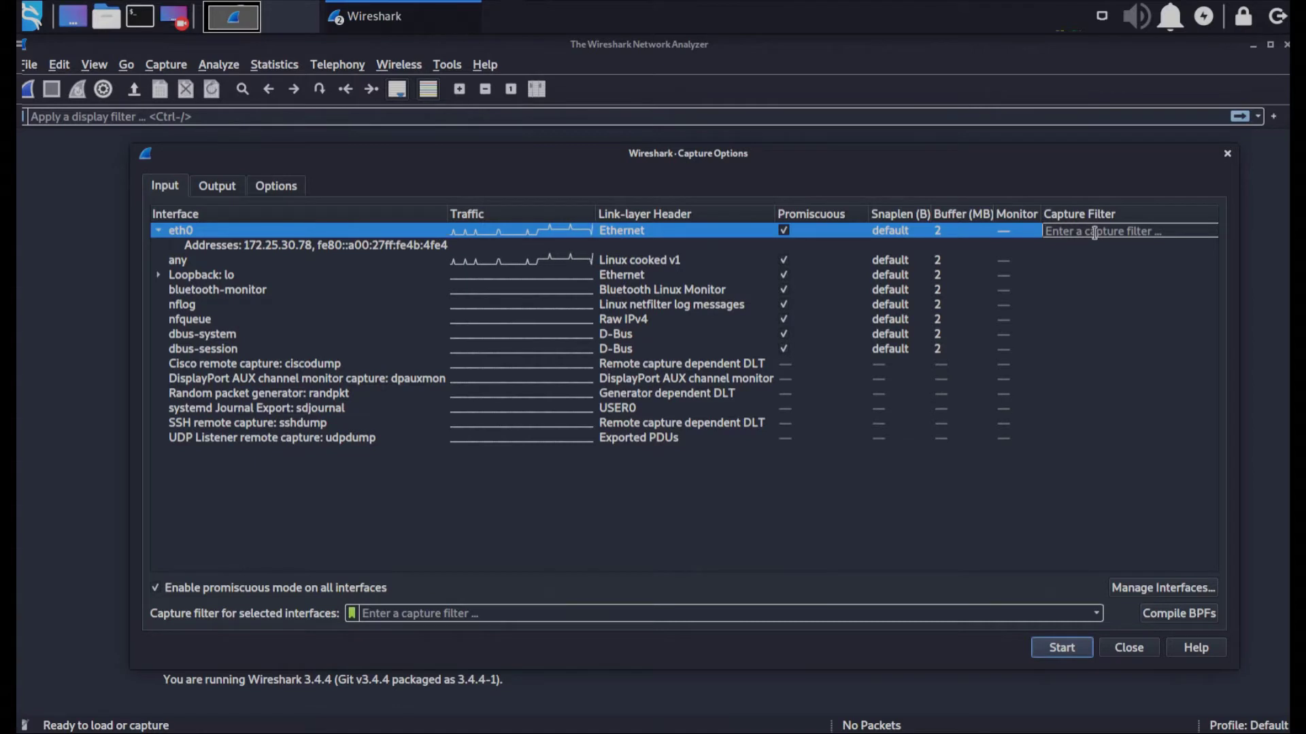
text(tcp)
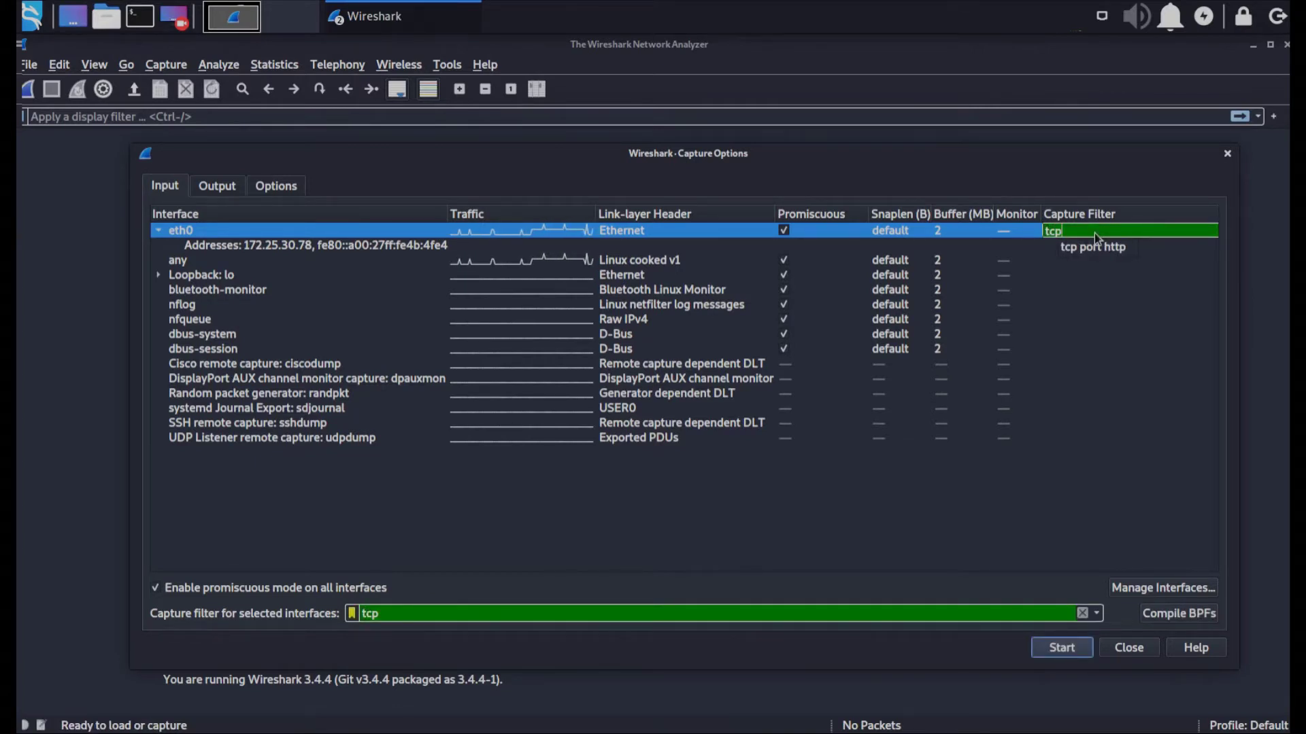
text( port )
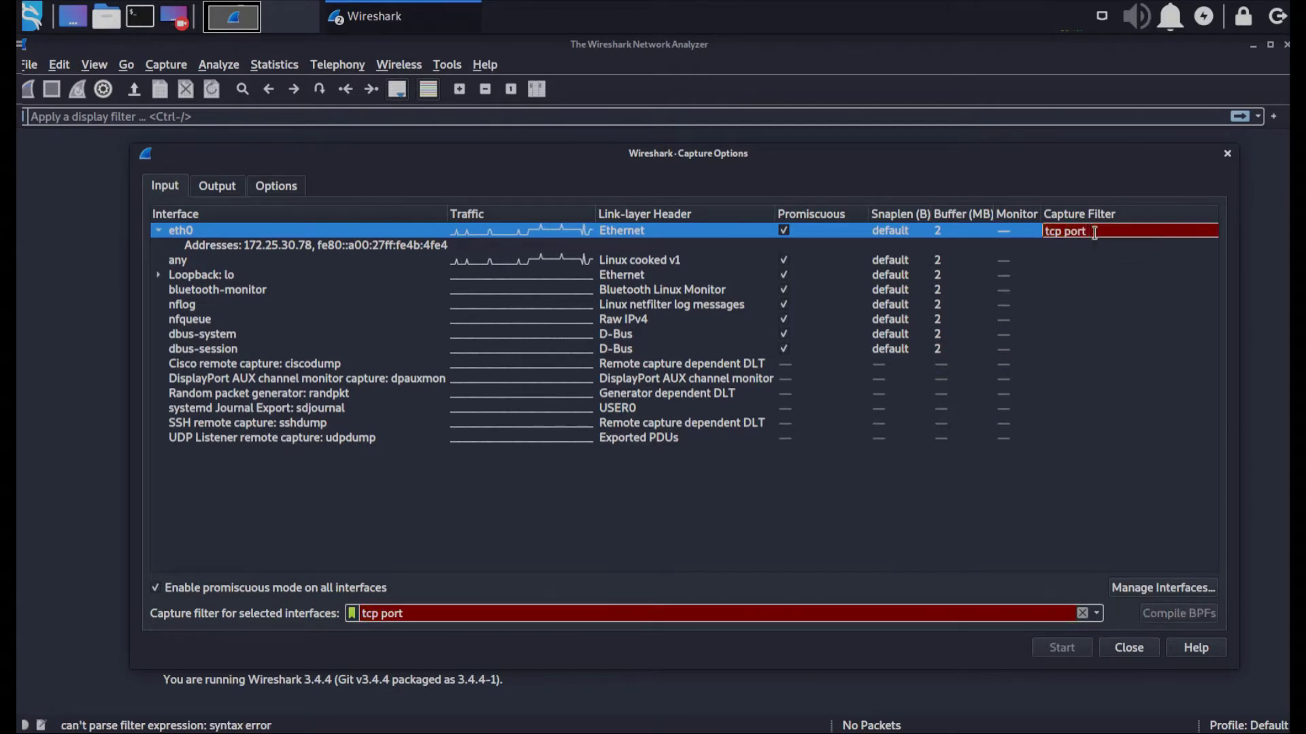
text(80)
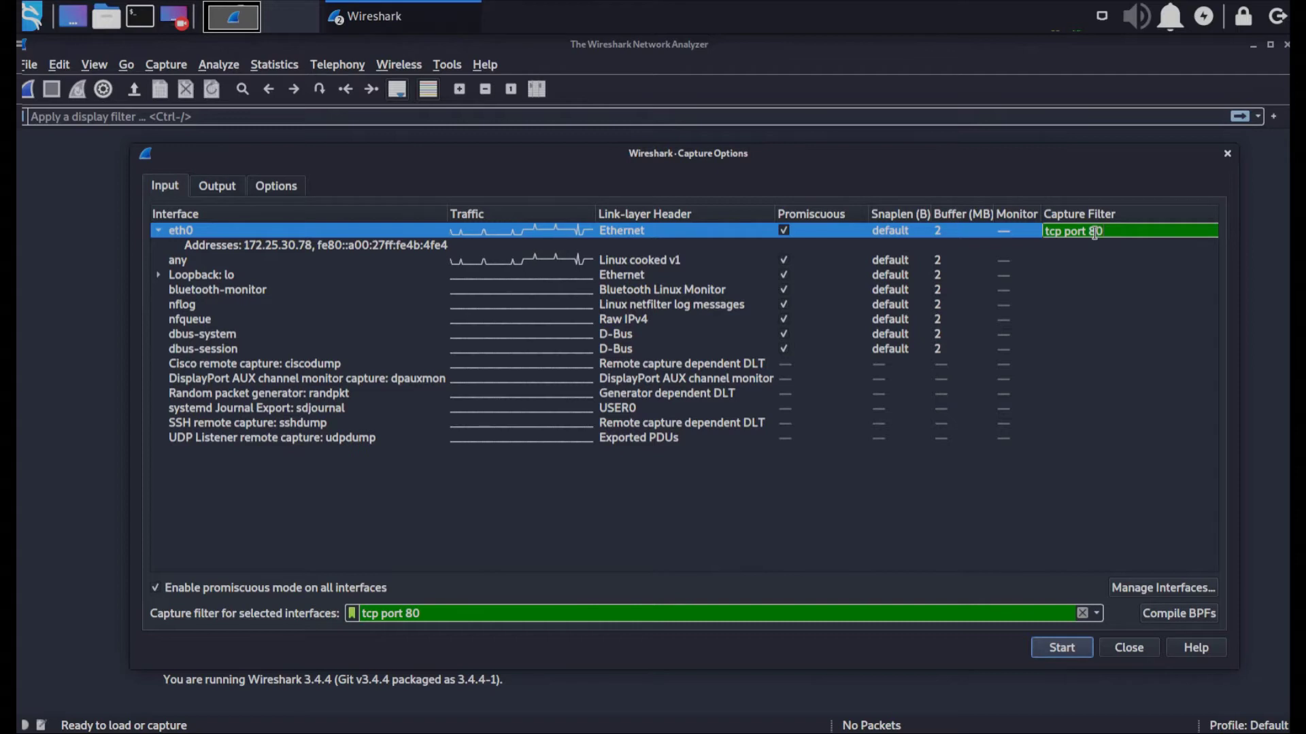
Change eth0's capture filter to `tcp port 443 || udp port 53`
drag(1128, 231, 1093, 226)
key(BackSpace)
text(443)
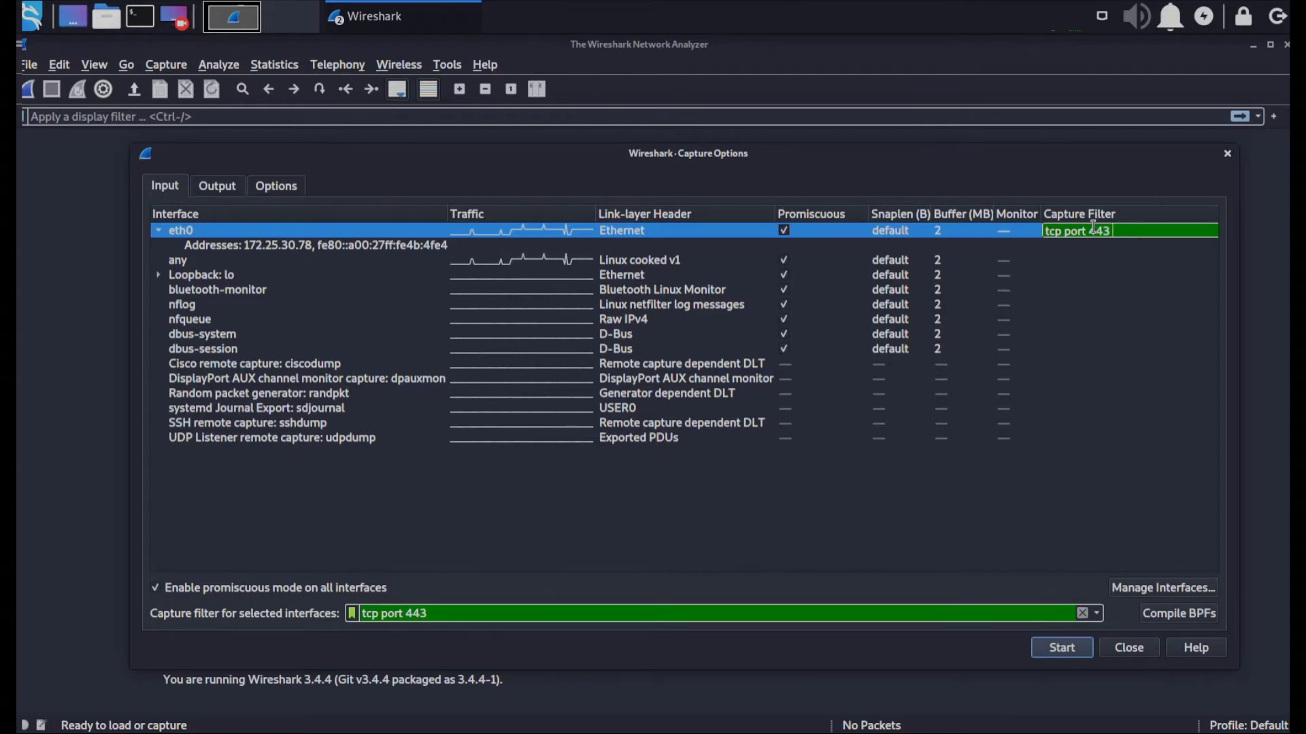
text(||)
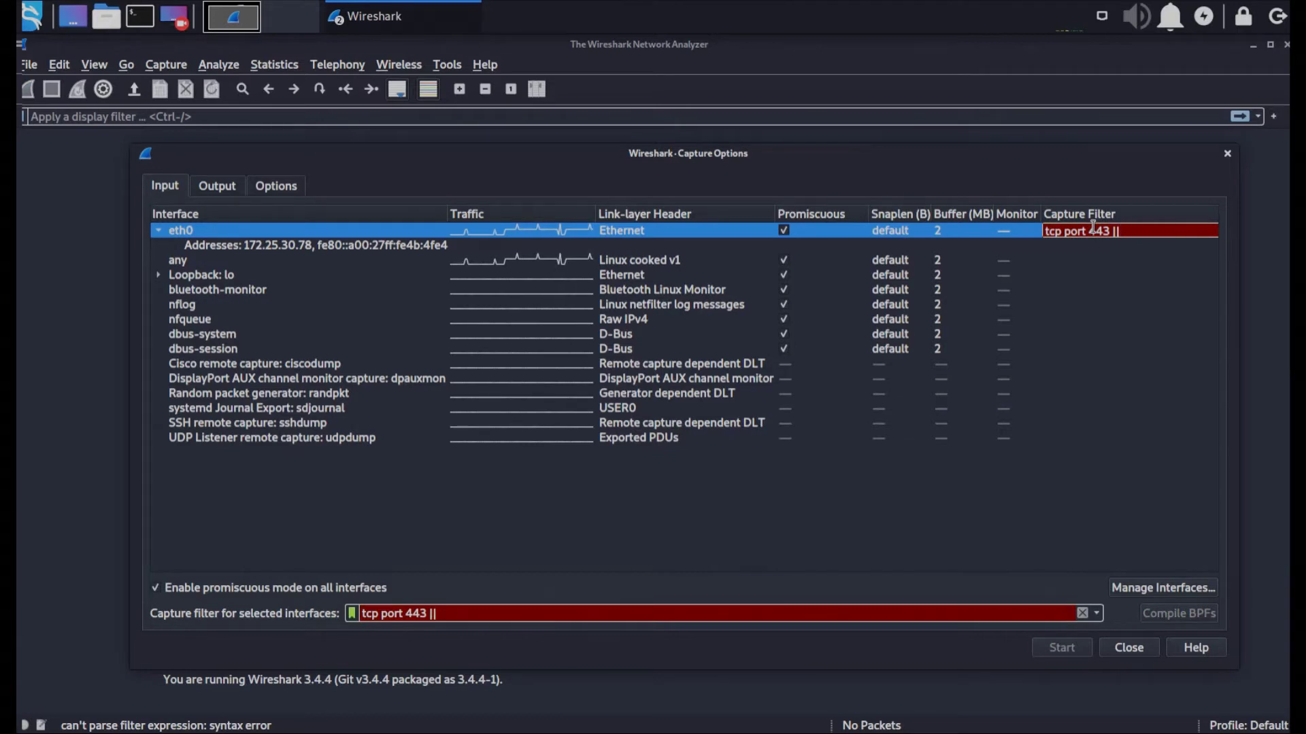
text( udp)
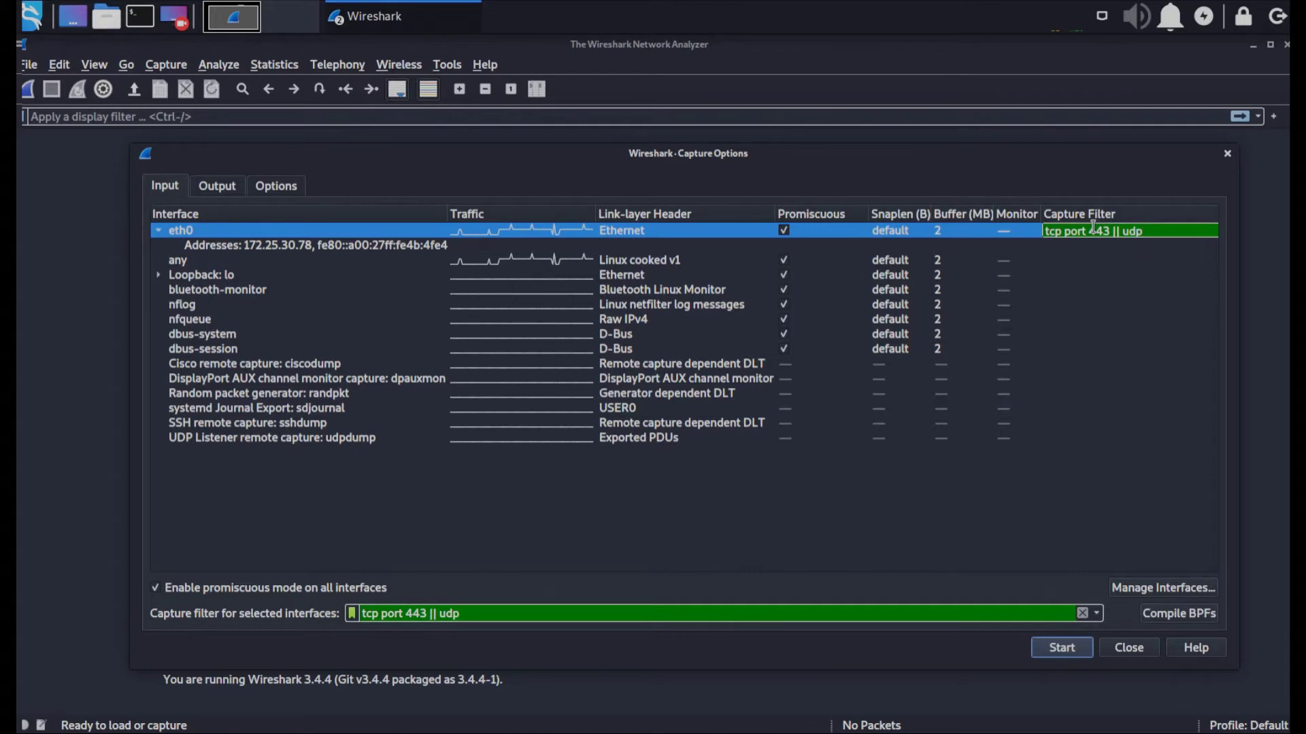
text( port)
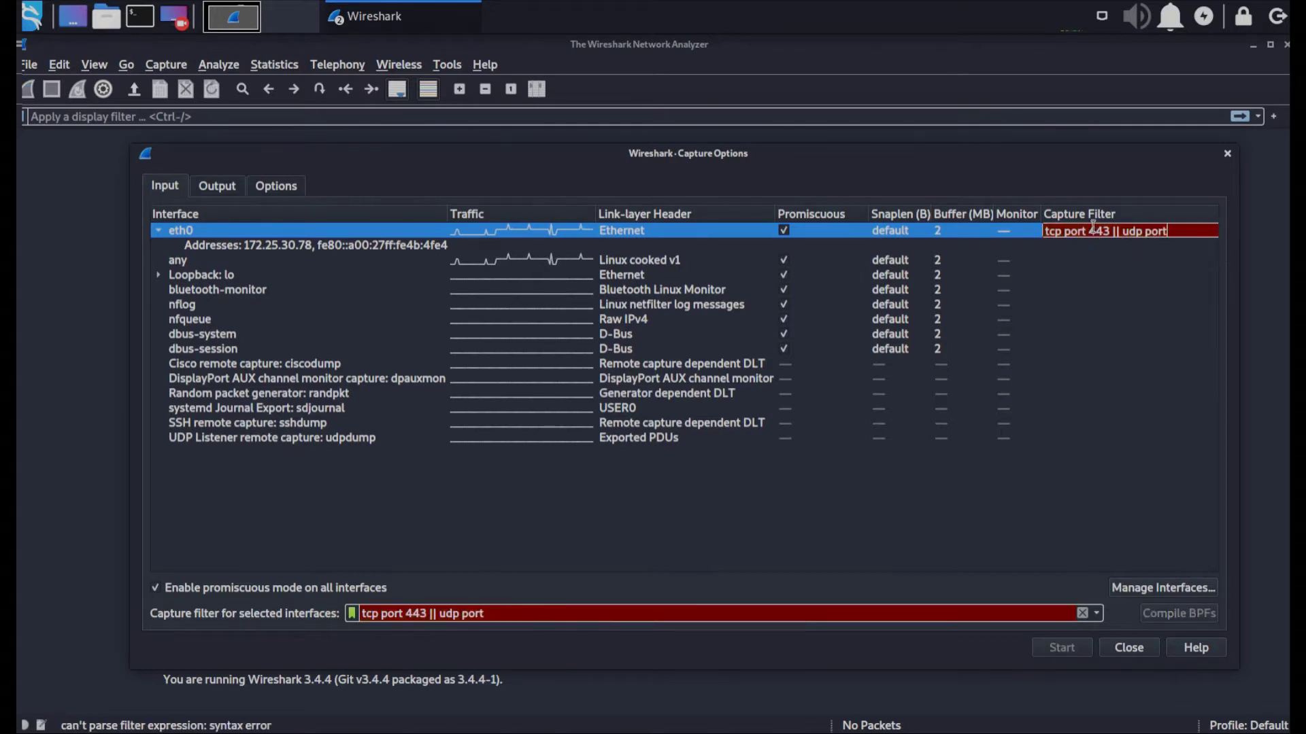
text( 53)
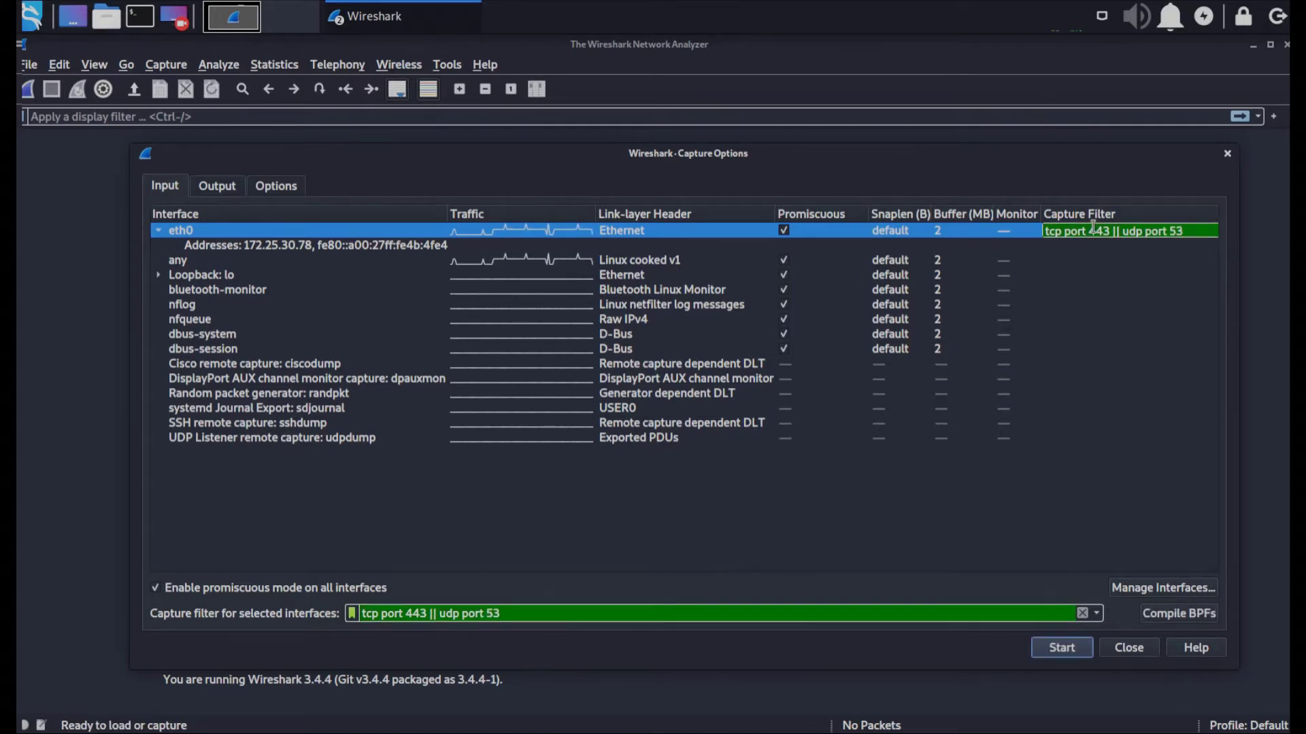
key(Return)
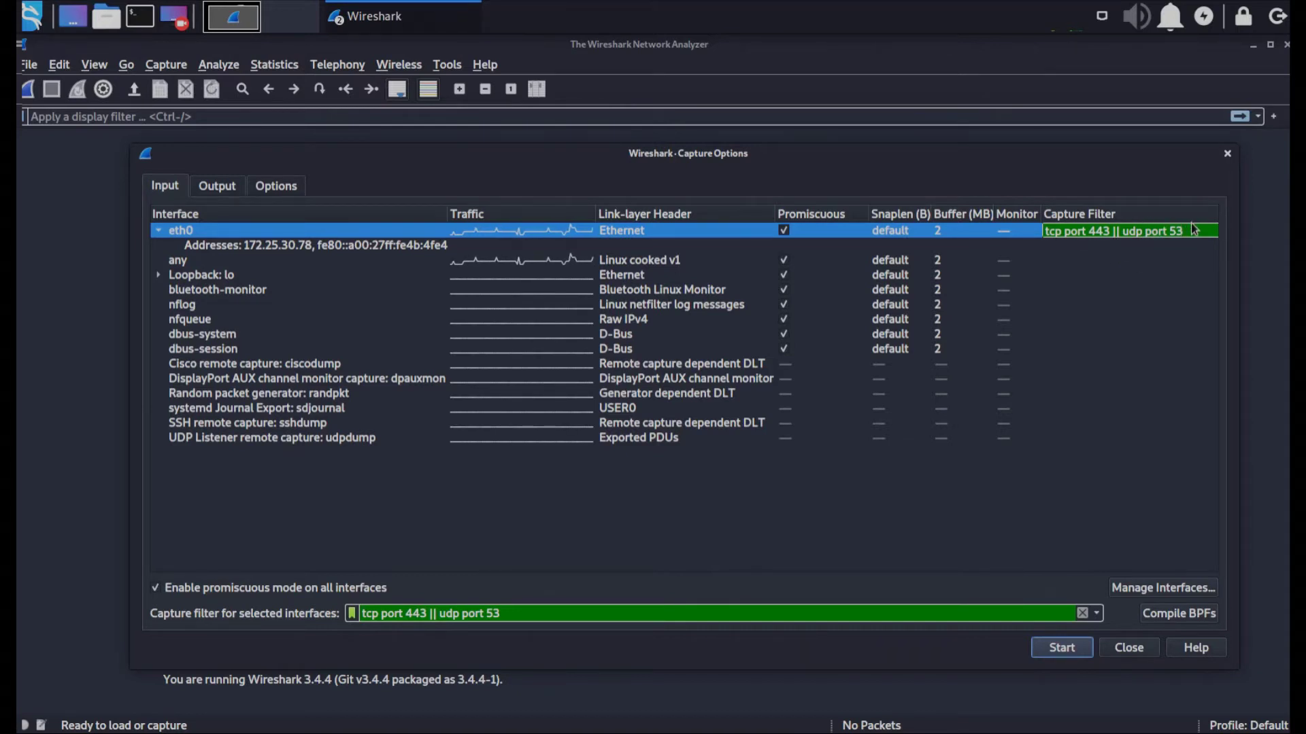
drag(1182, 231, 1108, 235)
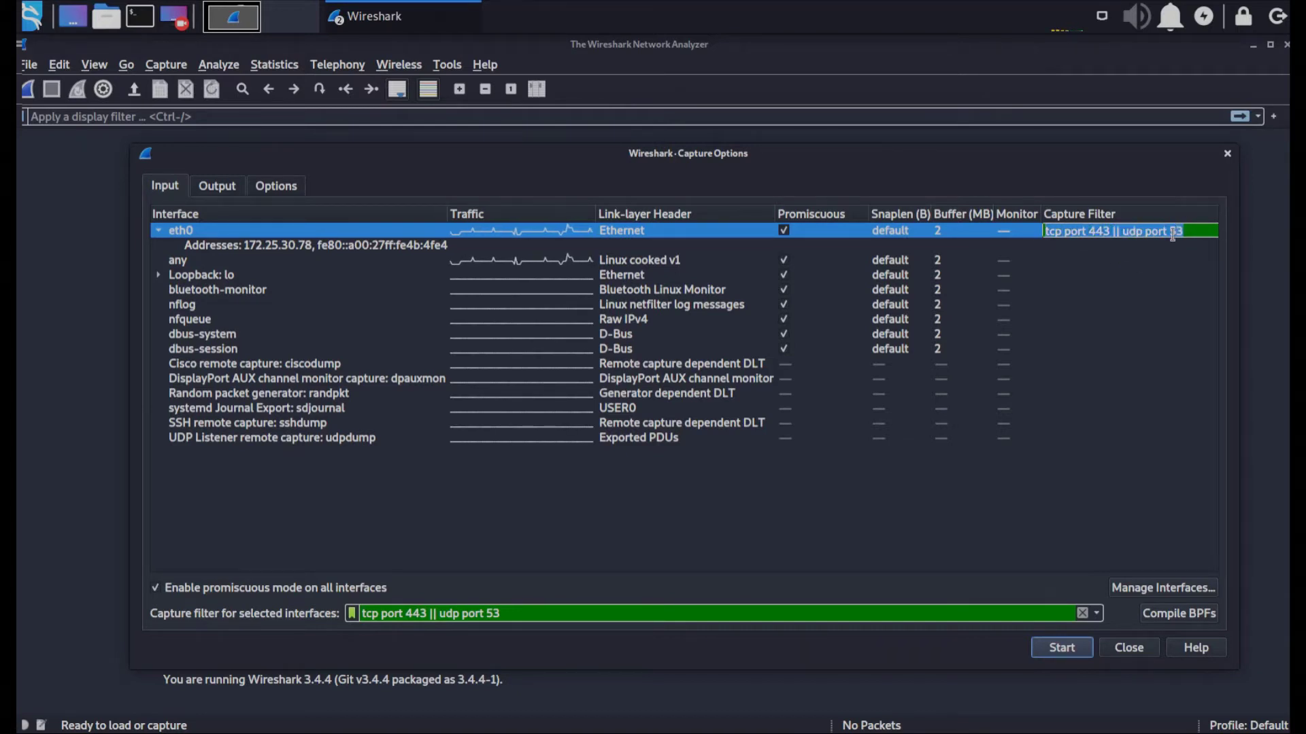
click(1208, 234)
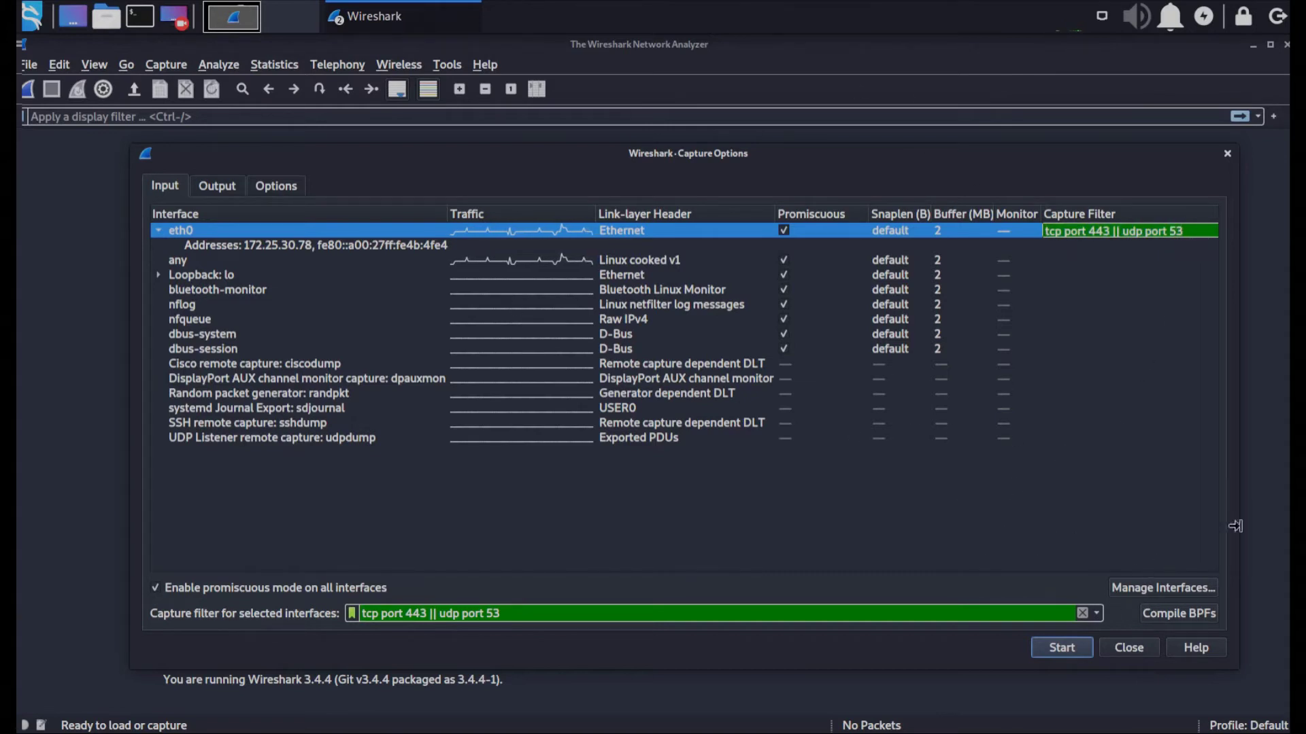
Examine the capture's output settings, including the permanent file field and its file chooser, without choosing a file
click(219, 188)
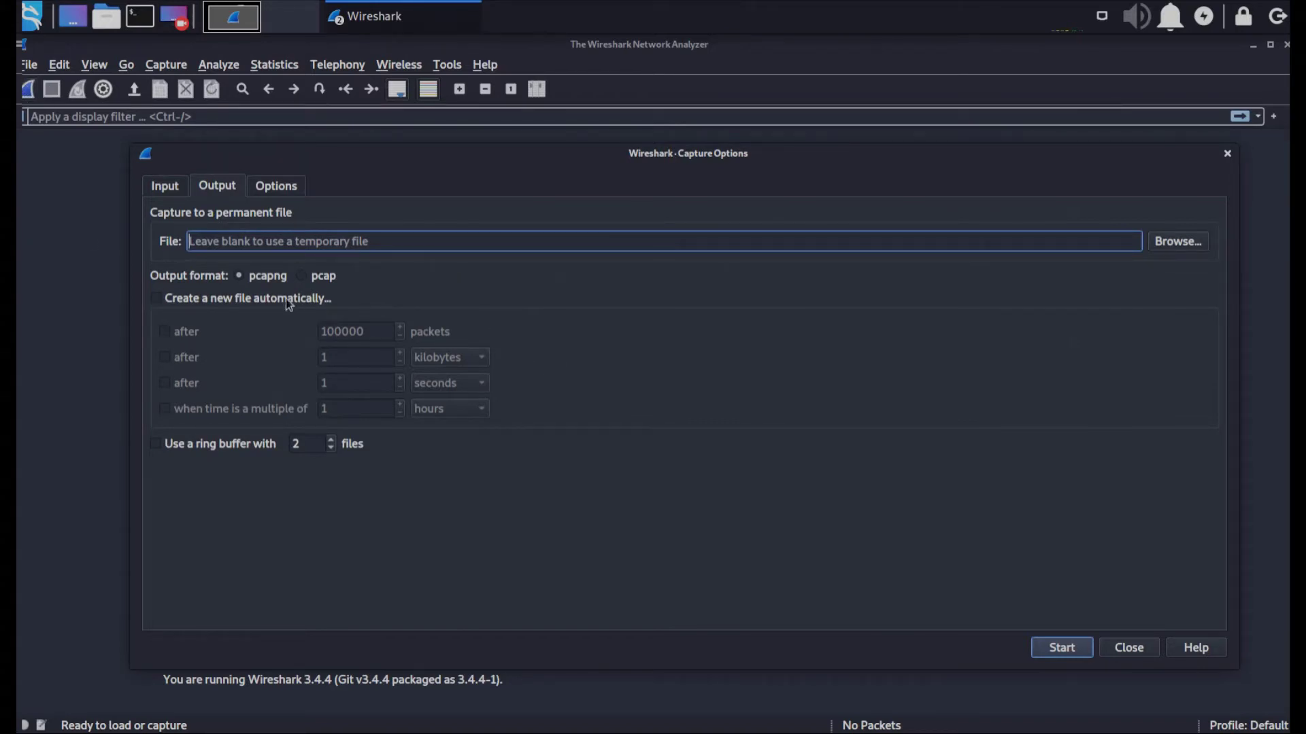
mouse_move(289, 305)
click(55, 89)
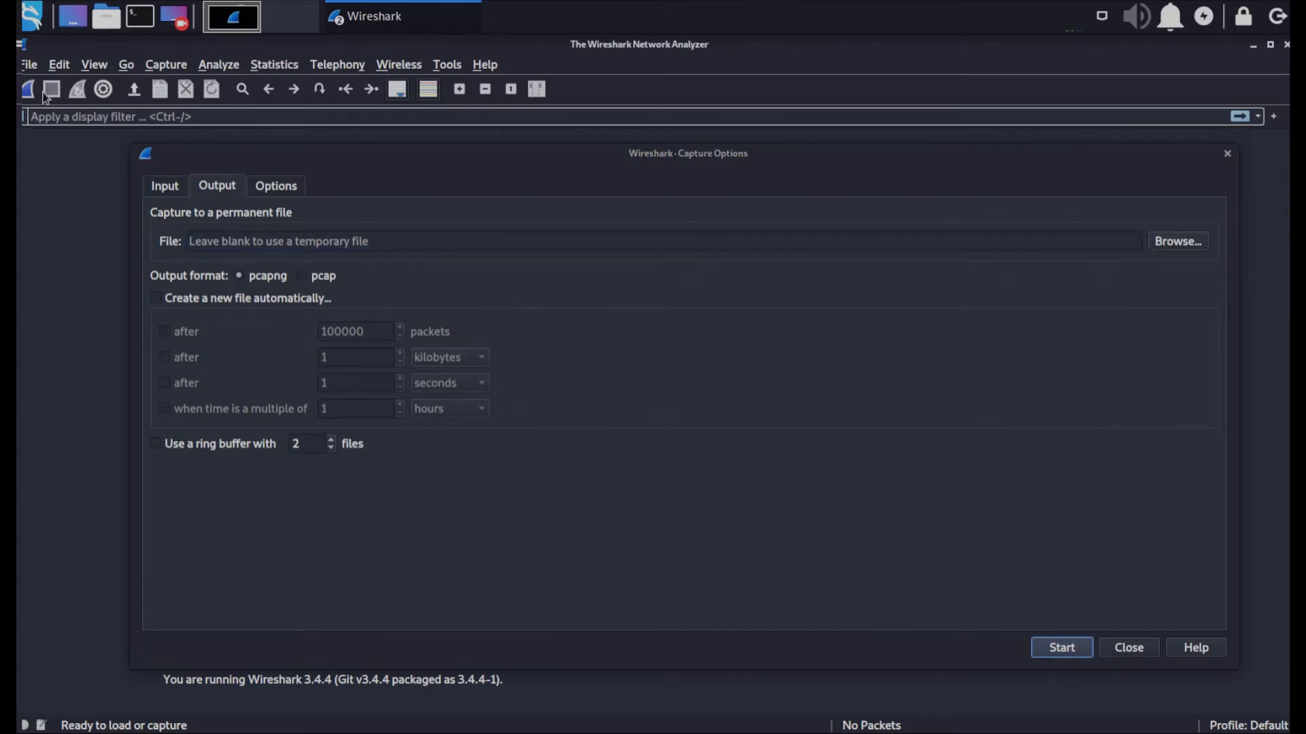
click(512, 193)
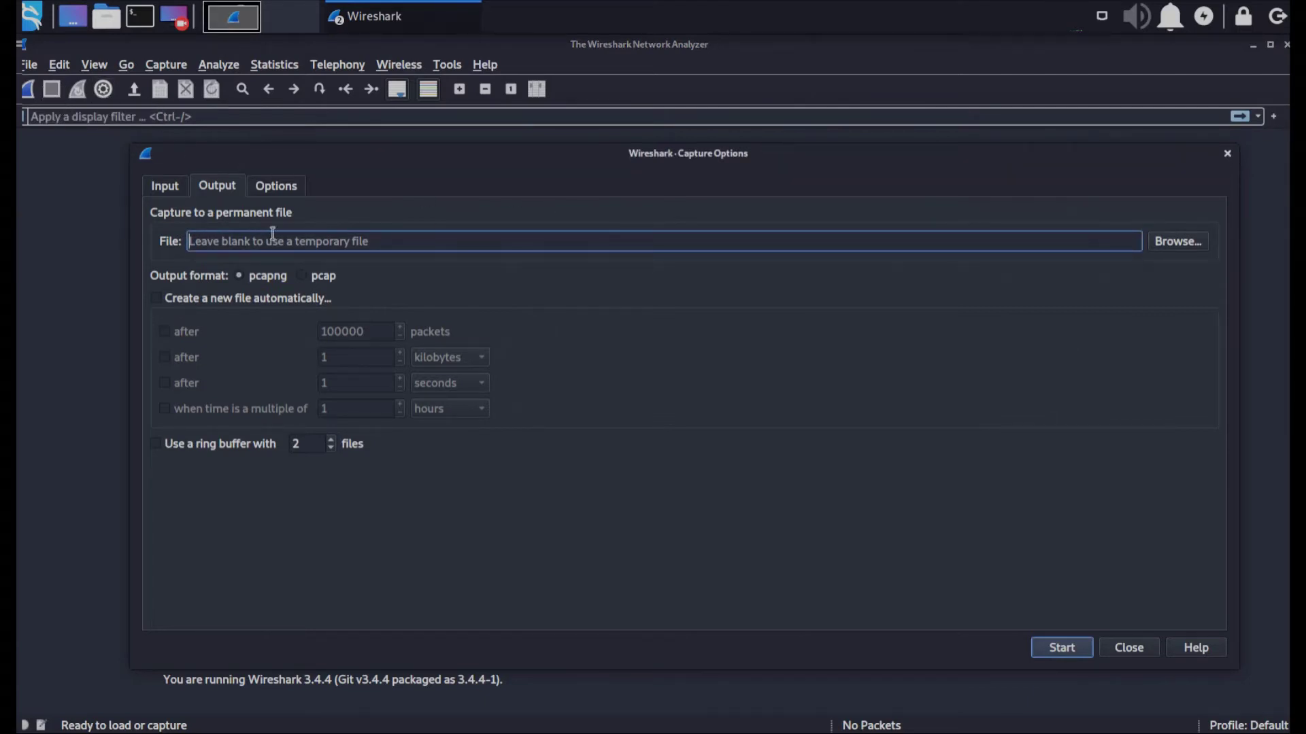
click(1178, 244)
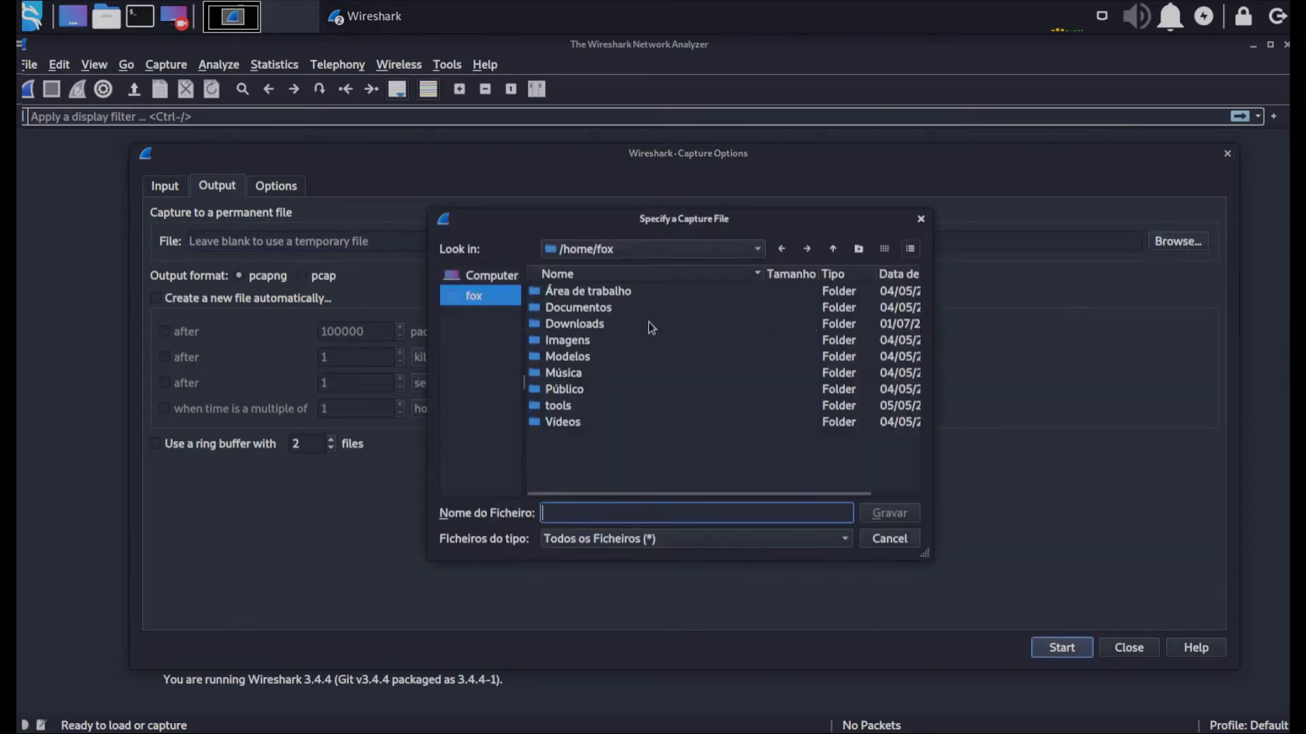
click(903, 539)
click(379, 243)
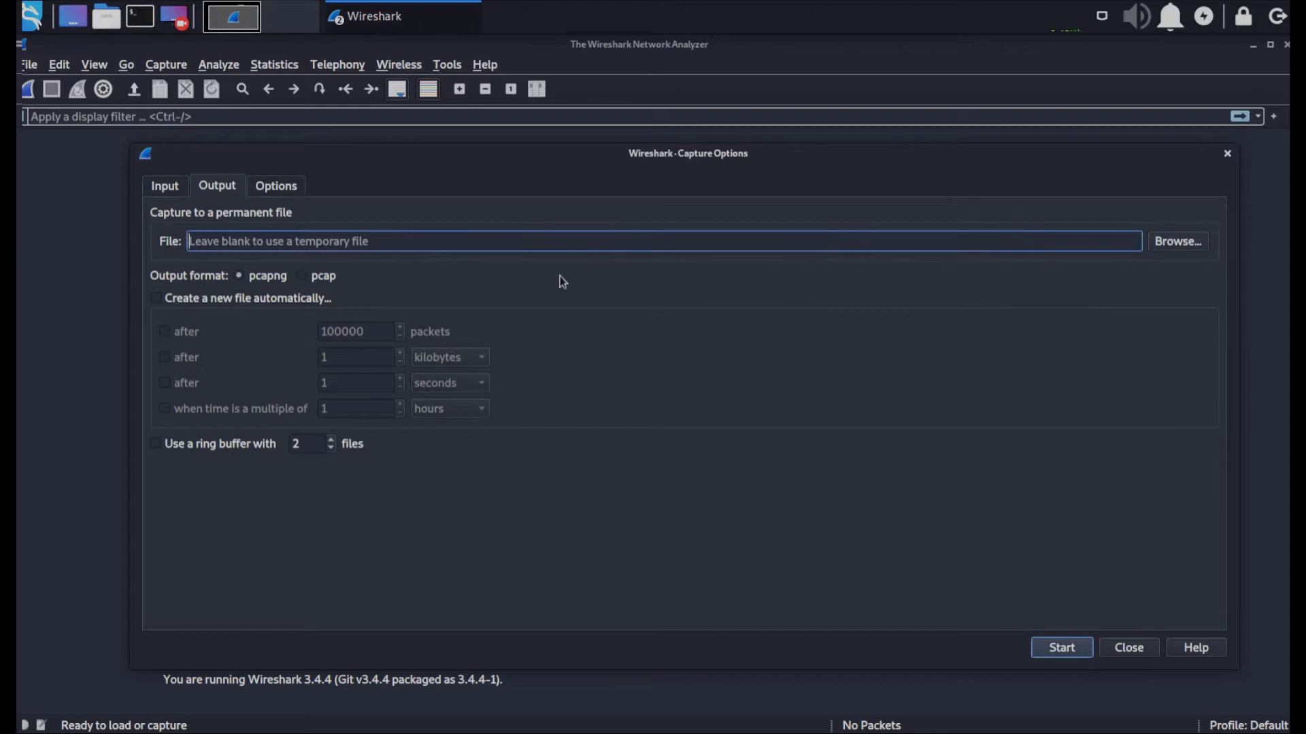
Set the capture's permanent output file to capture.pcap in the Documentos folder
click(1163, 246)
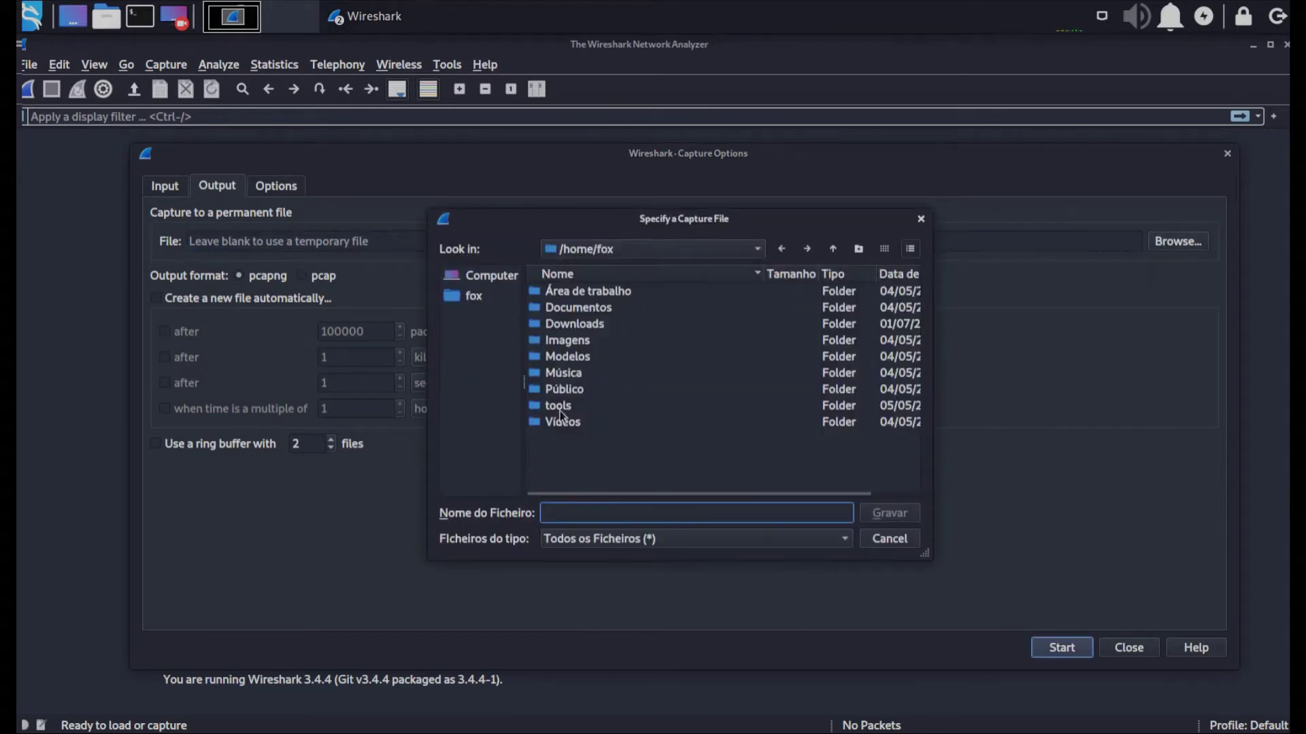
double_click(582, 308)
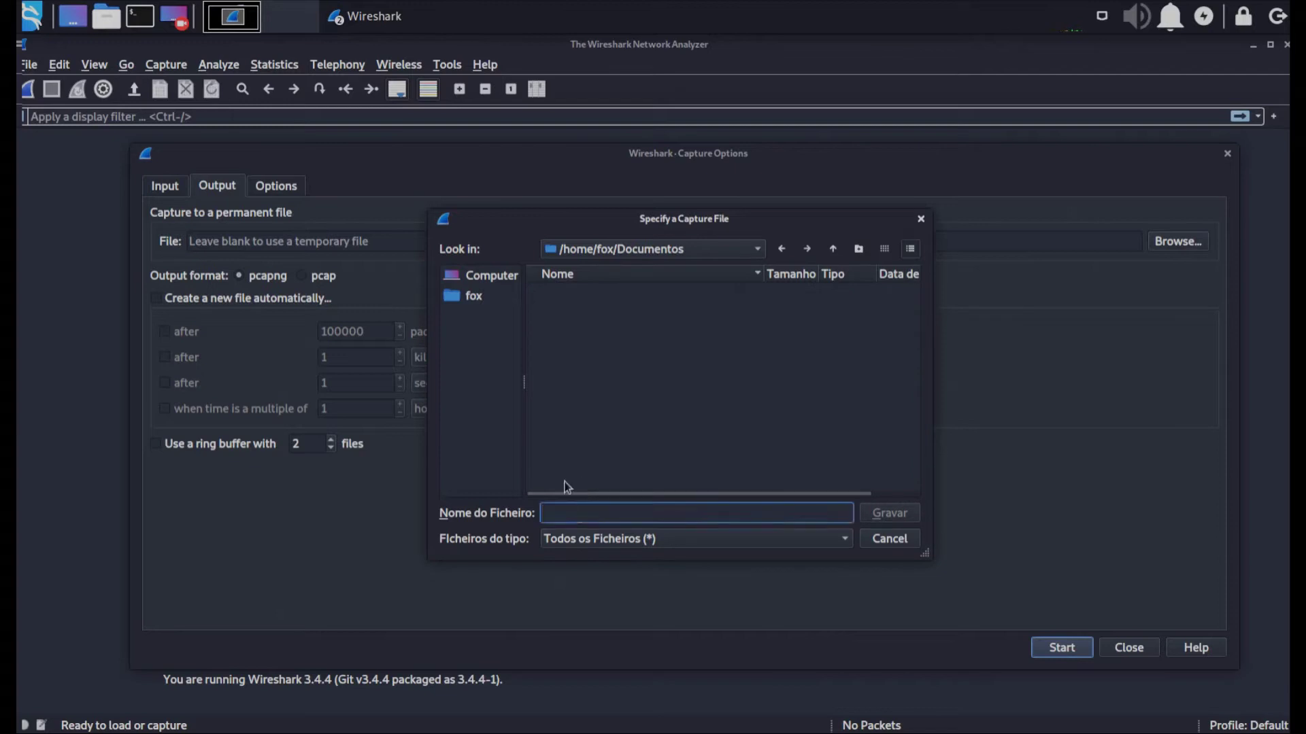
text(capture)
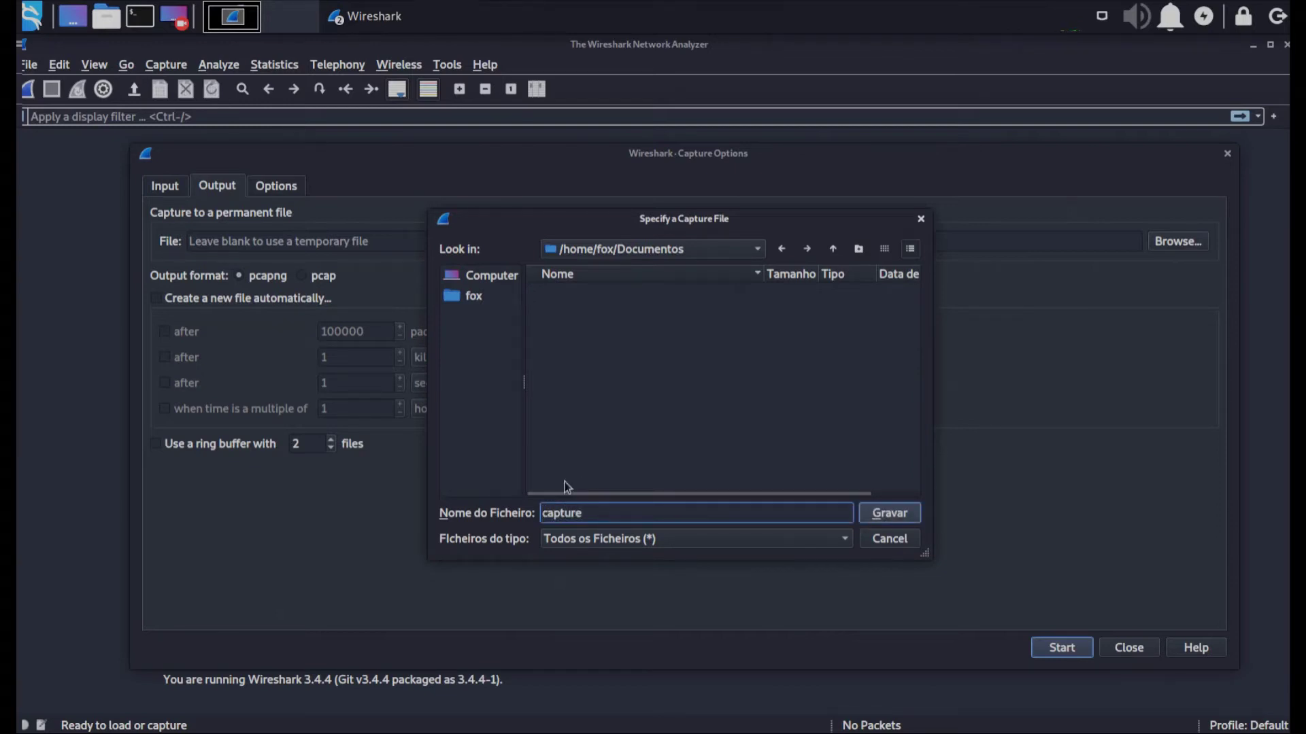
text(.pcap)
click(891, 513)
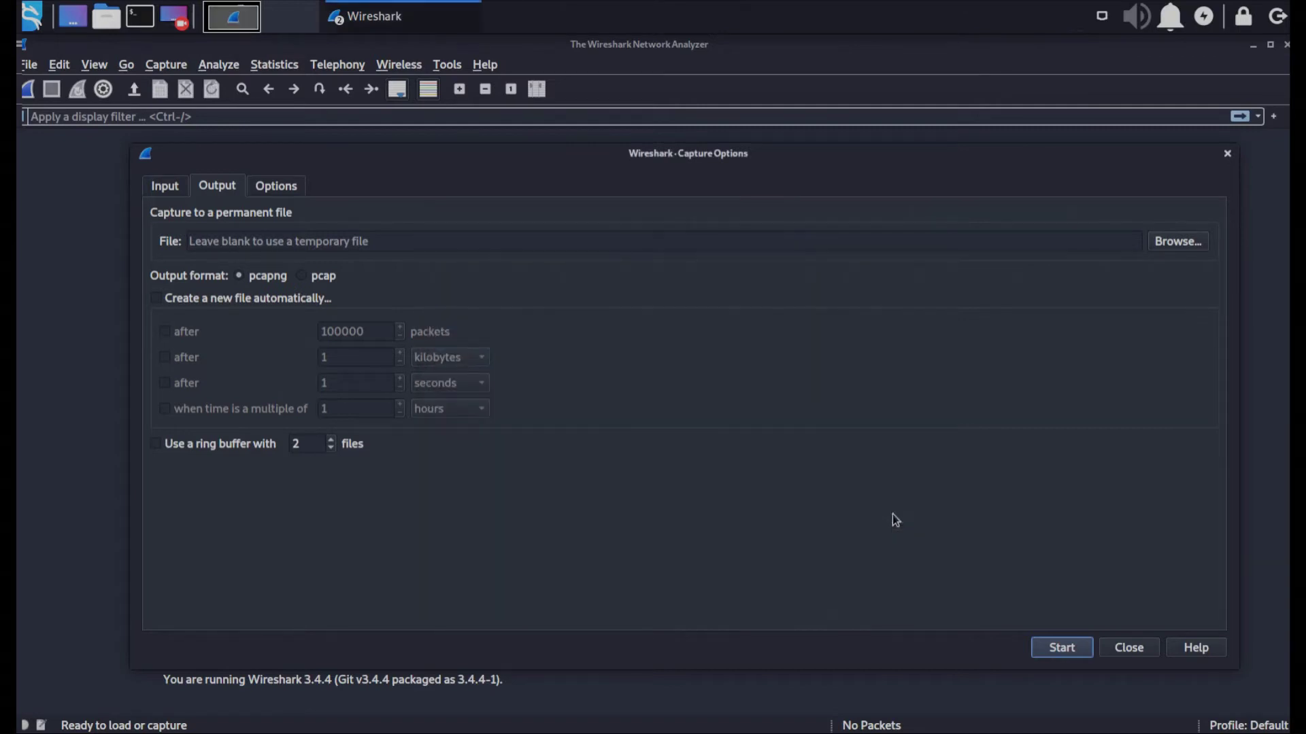
Try pcap as the output format, return it to pcapng, and turn off MAC address resolution
click(300, 279)
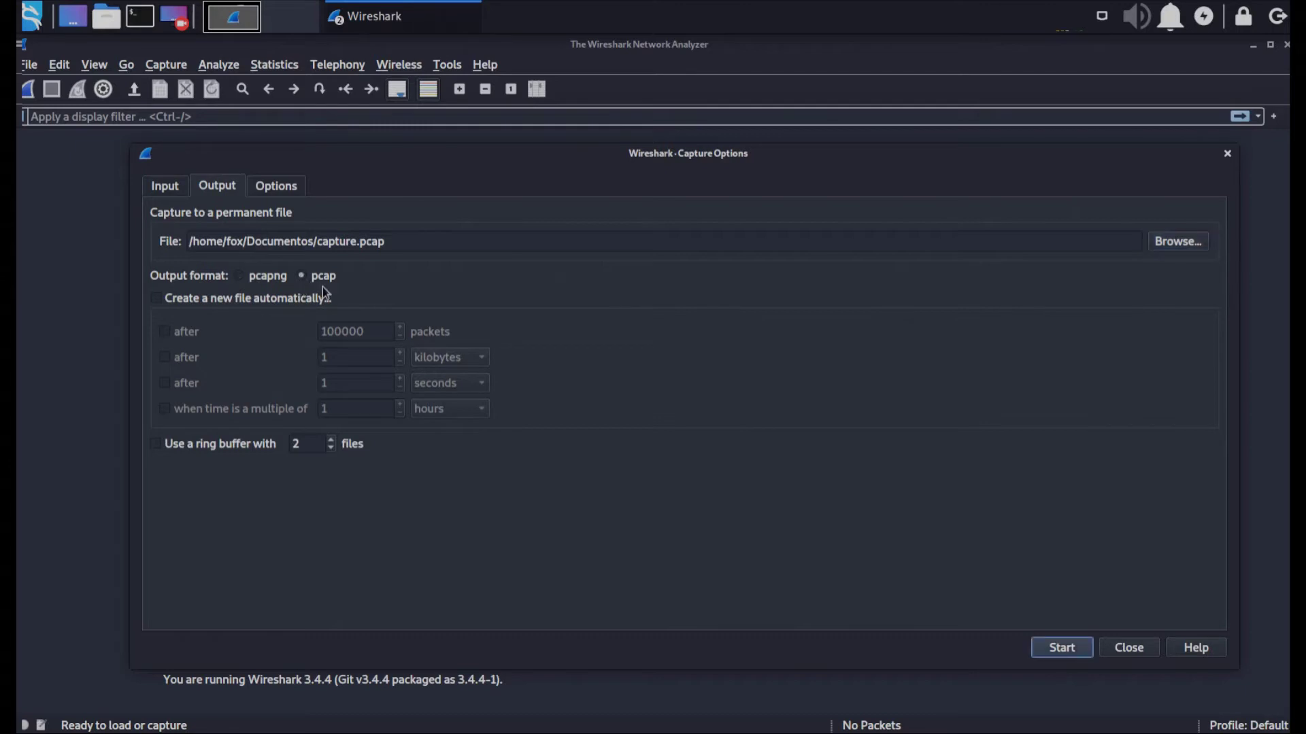
click(242, 276)
click(290, 187)
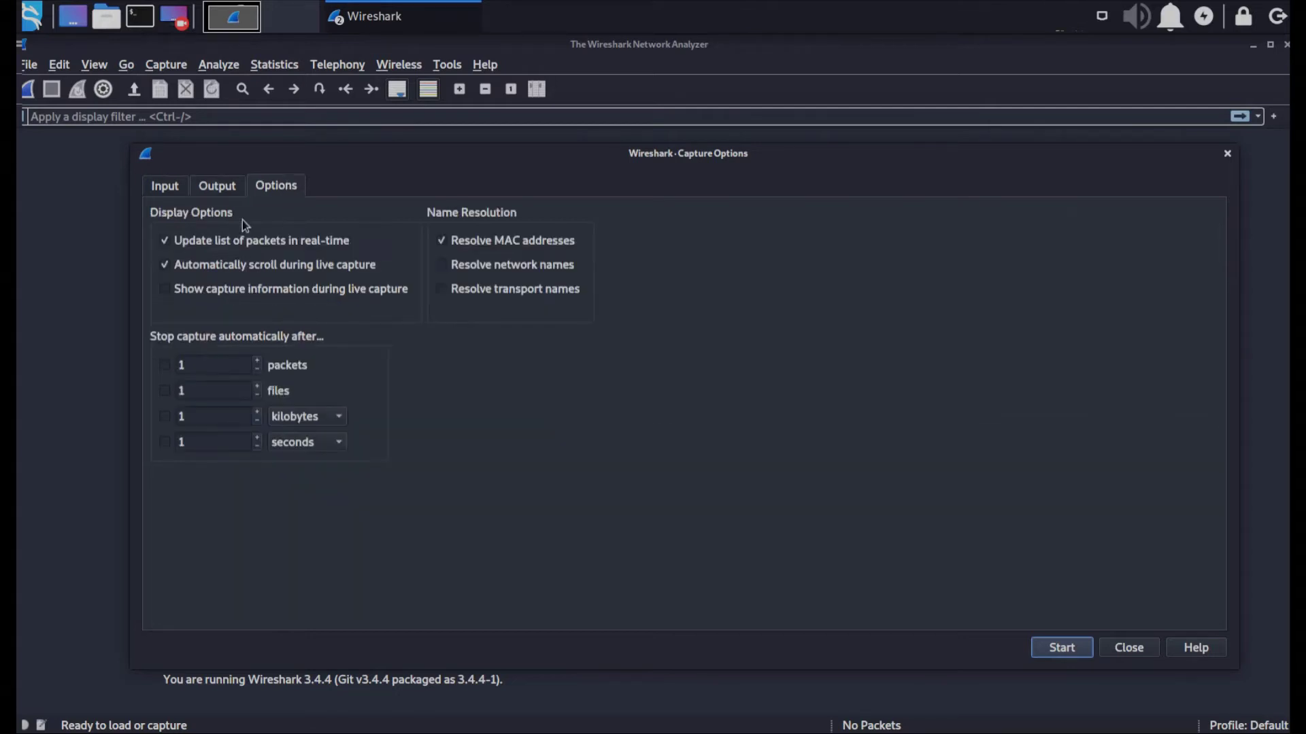
click(482, 247)
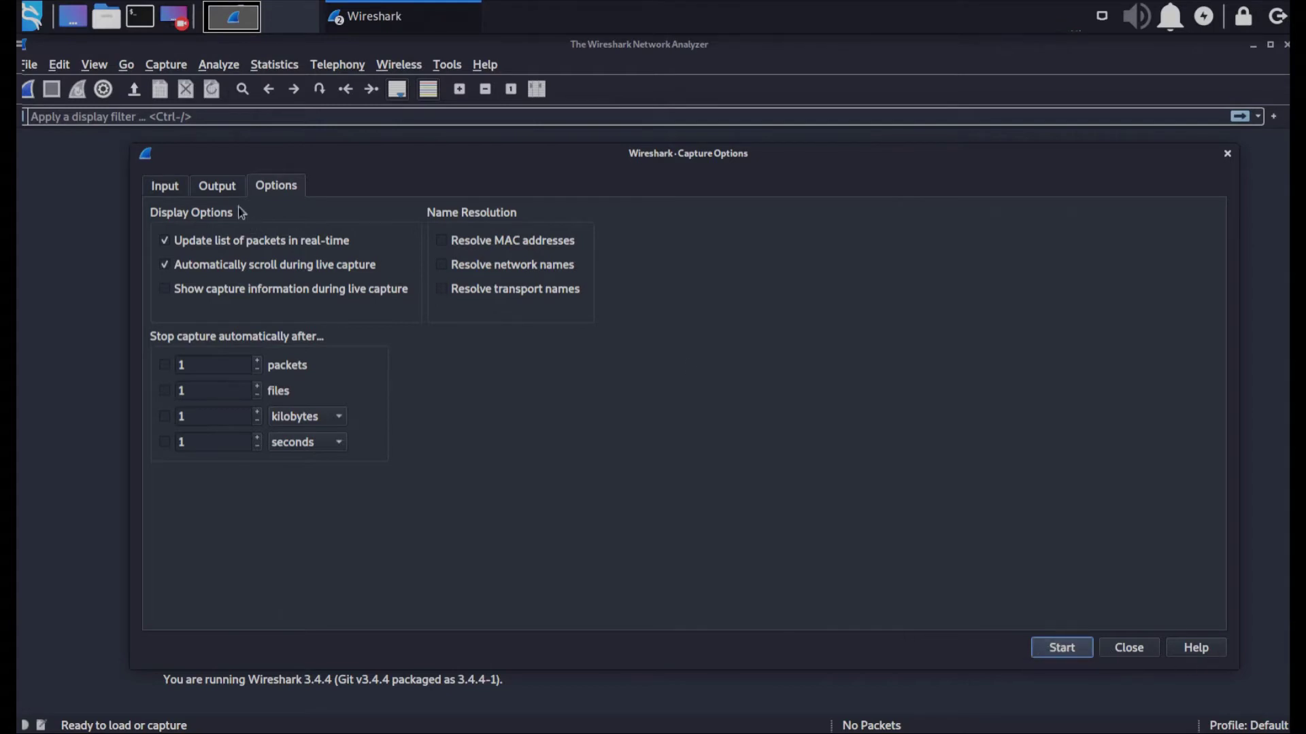
Clear eth0's capture filter completely and start capturing on the interface
click(178, 187)
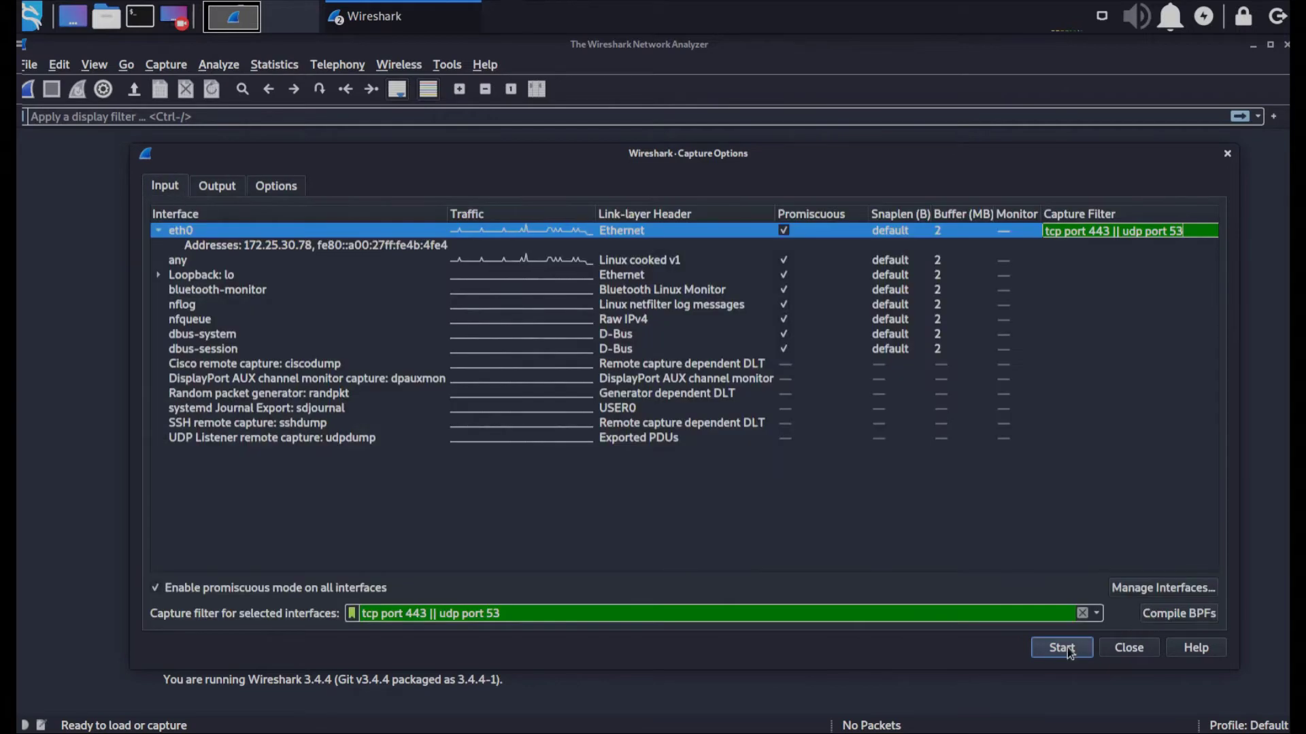
drag(529, 612, 352, 612)
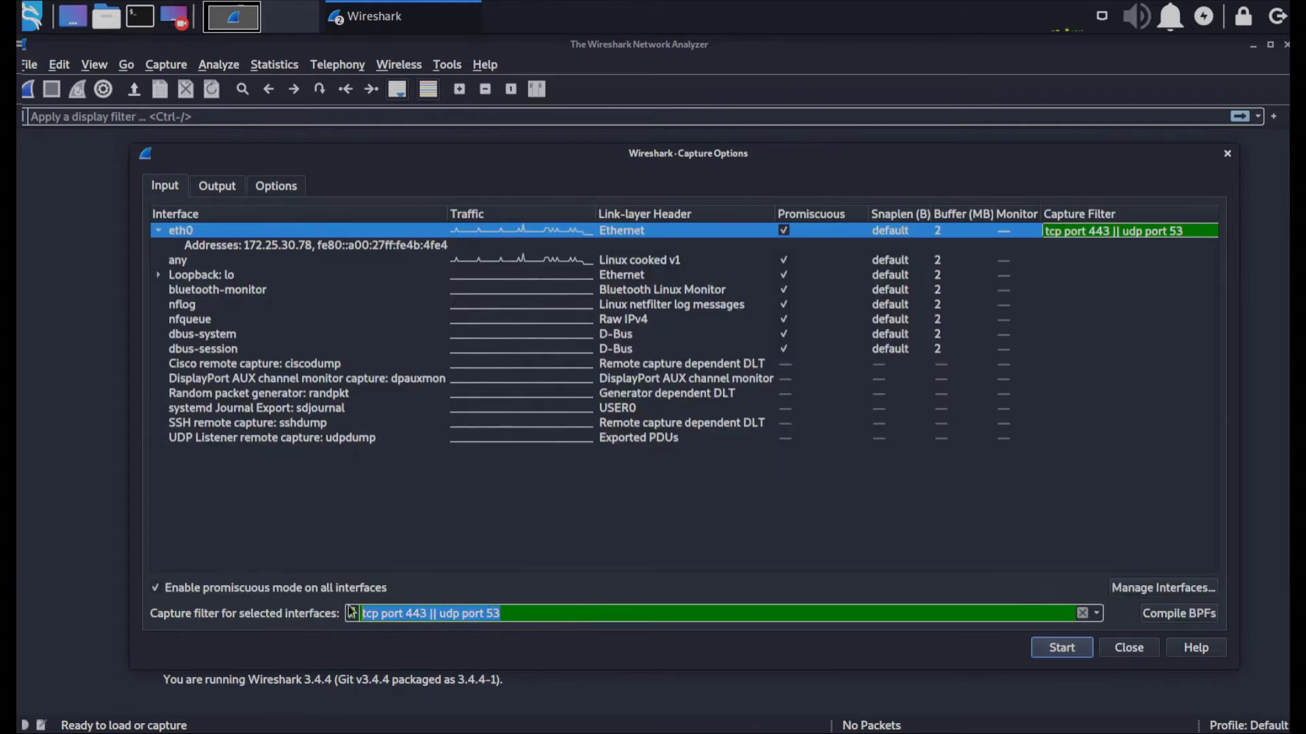
key(BackSpace)
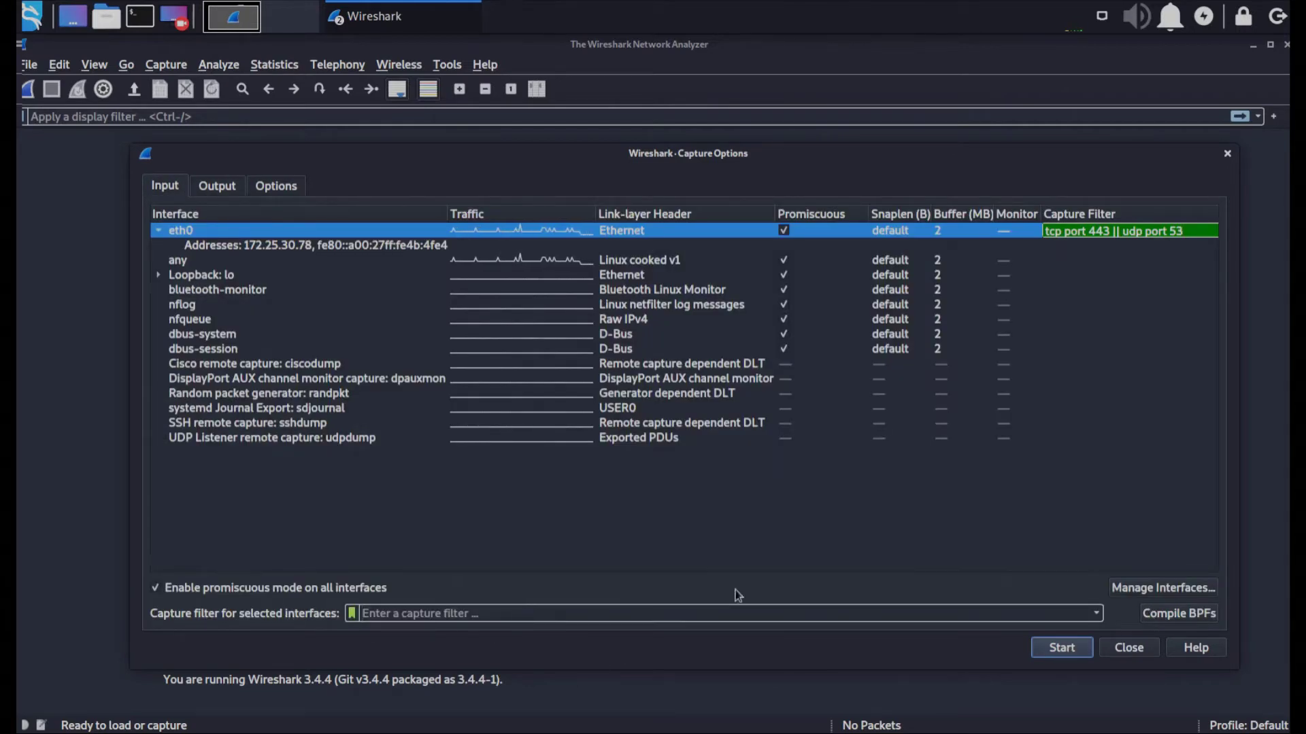
drag(1172, 232, 982, 222)
key(BackSpace)
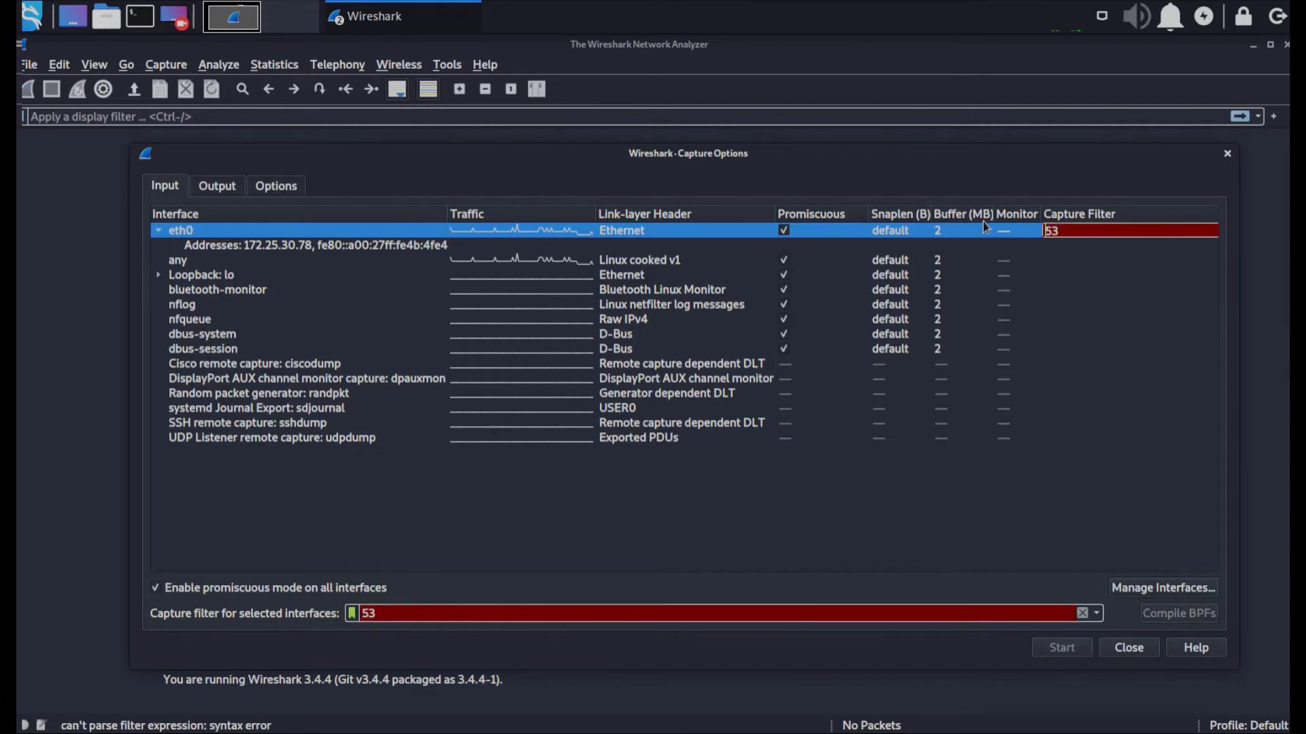
key(Delete)
key(Delete)
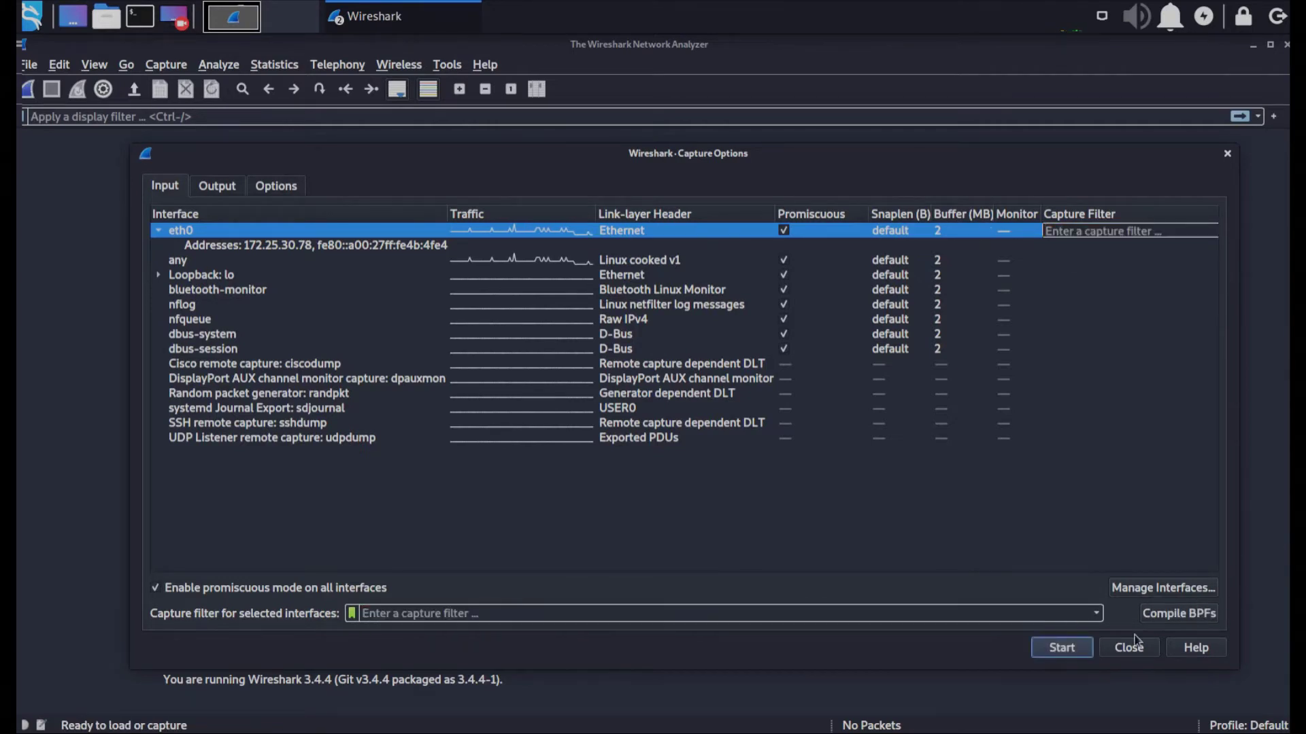
click(1061, 647)
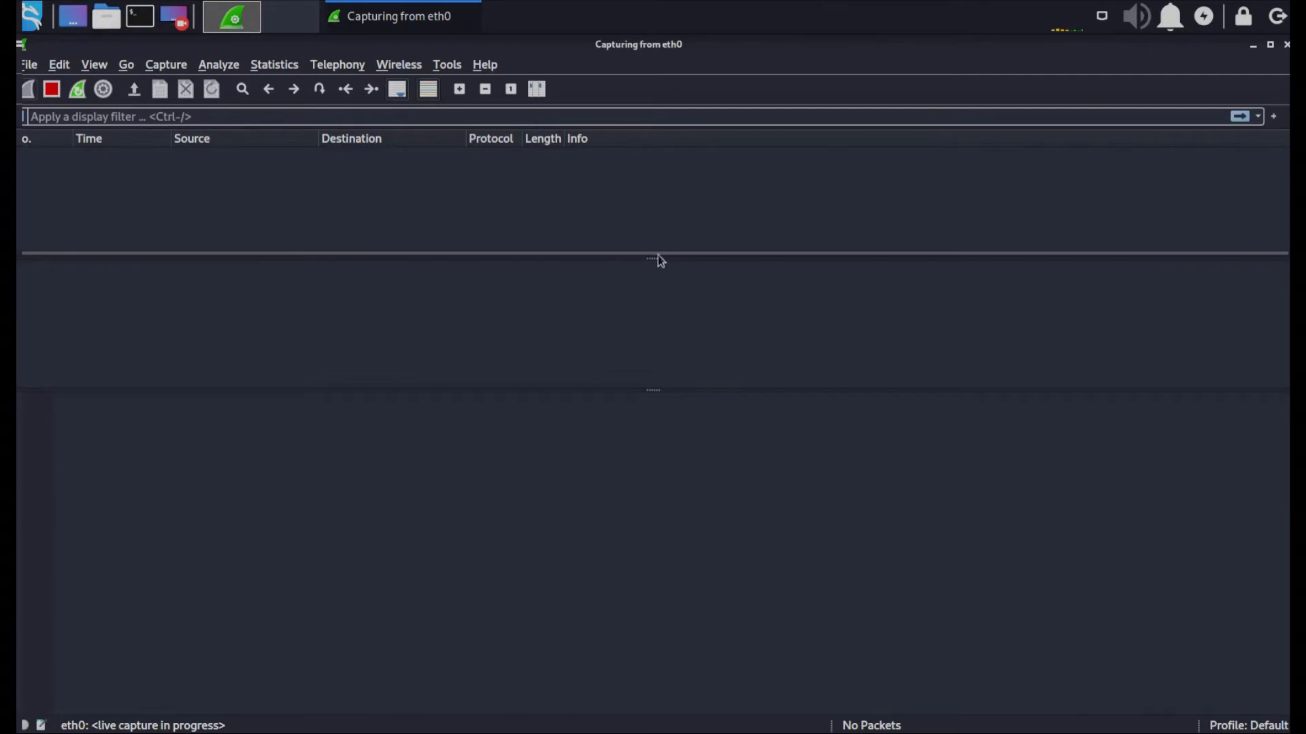
Enlarge the packet list, launch Firefox to generate traffic, and return to the live capture in Wireshark
drag(663, 256, 614, 293)
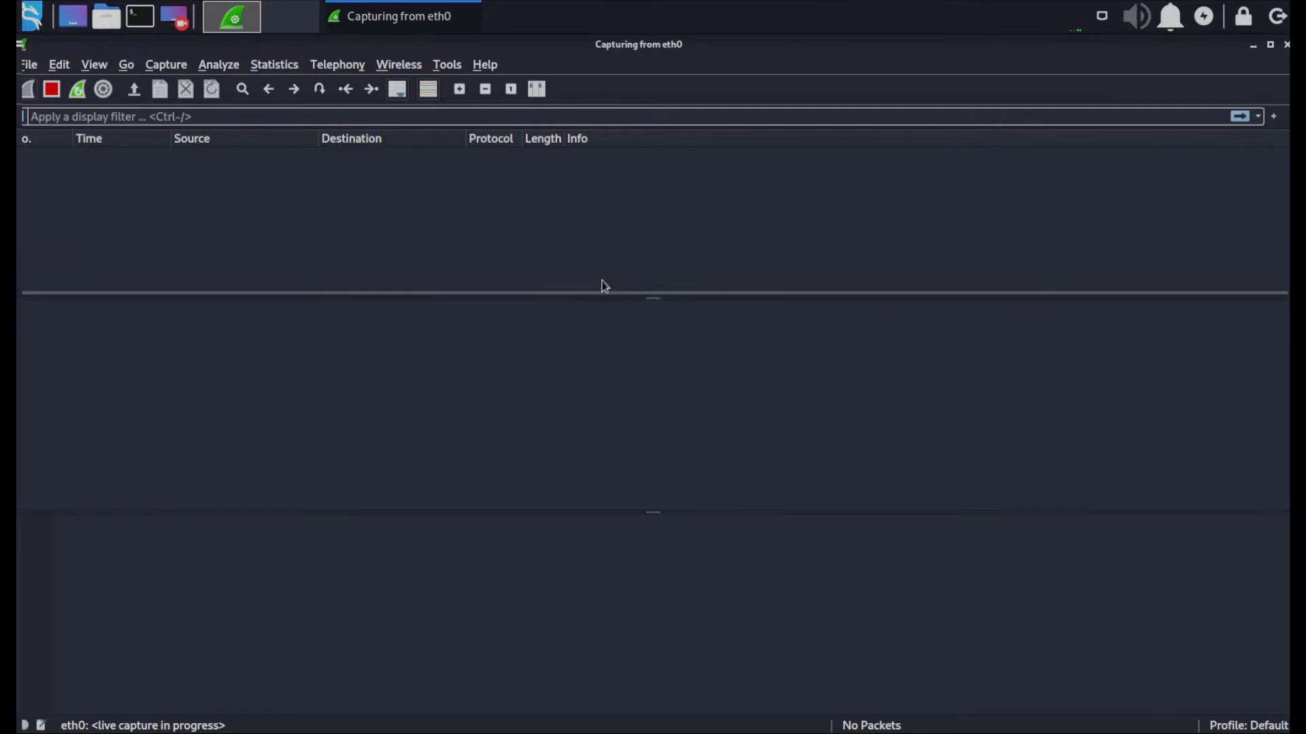
click(32, 16)
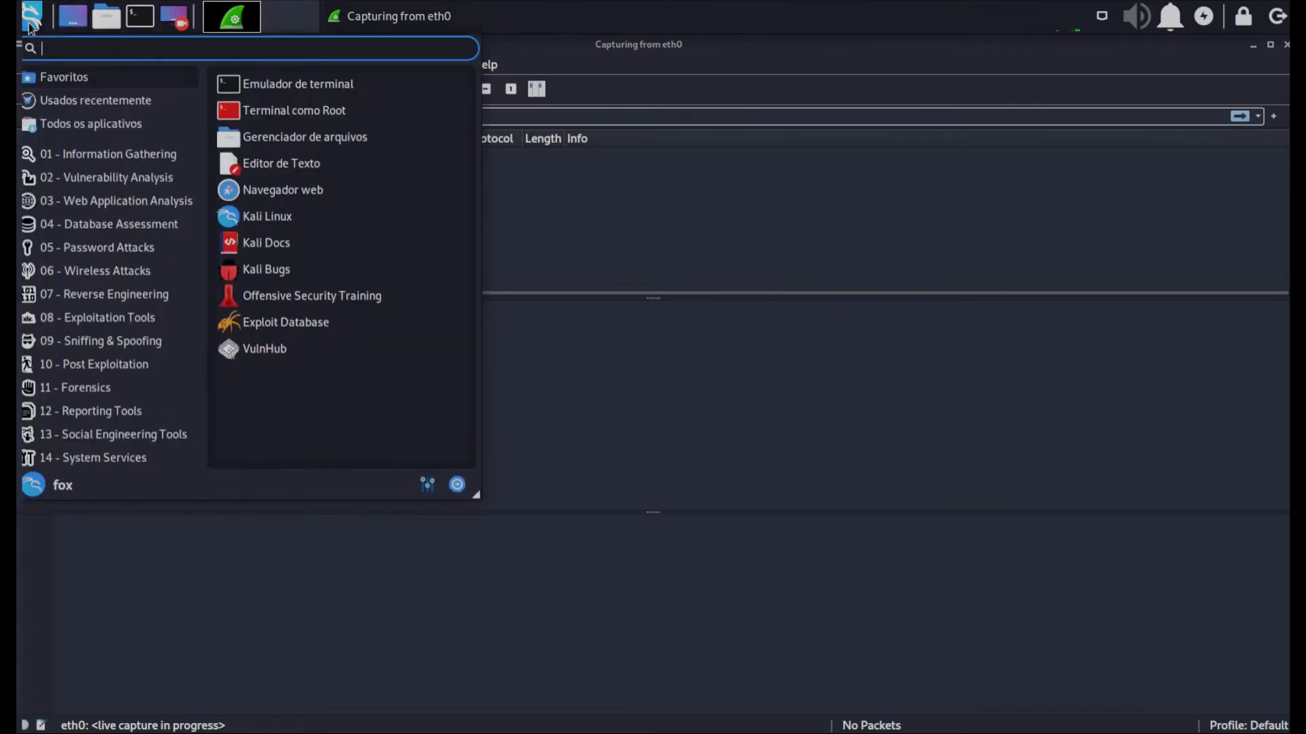
text(fire)
key(Return)
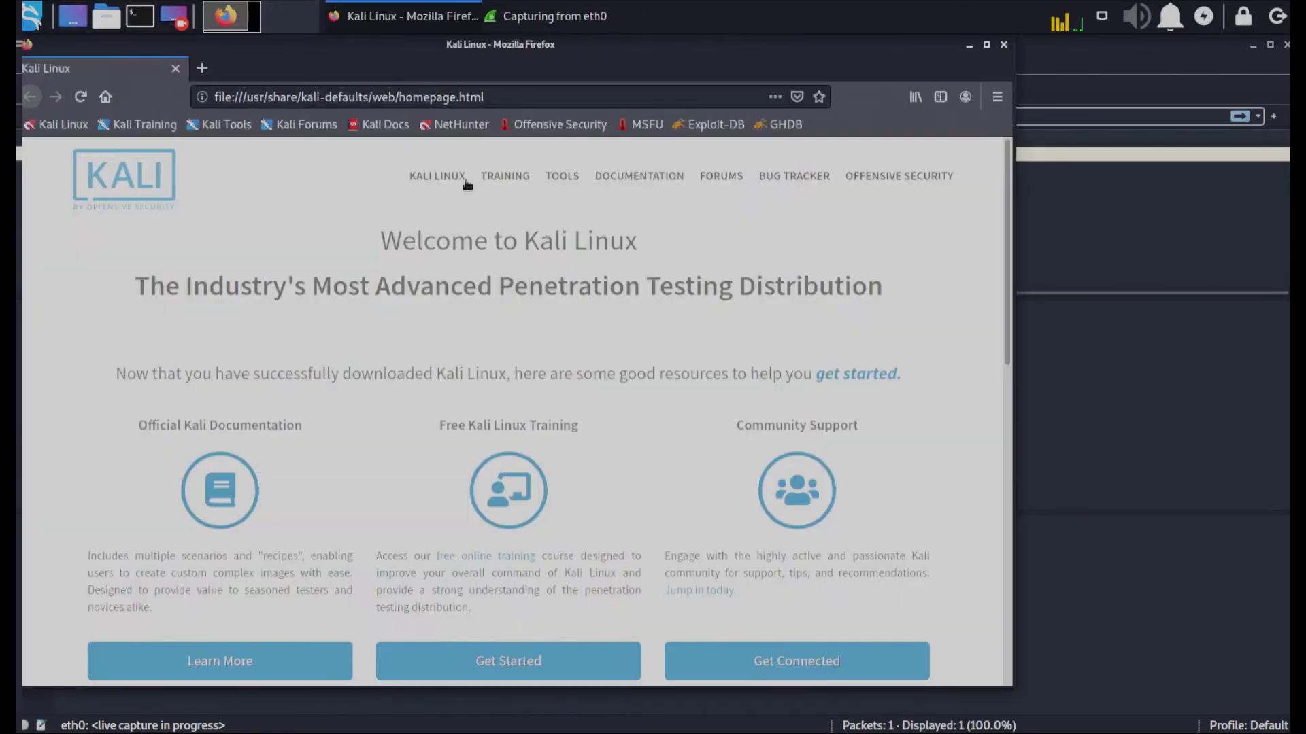
click(1070, 271)
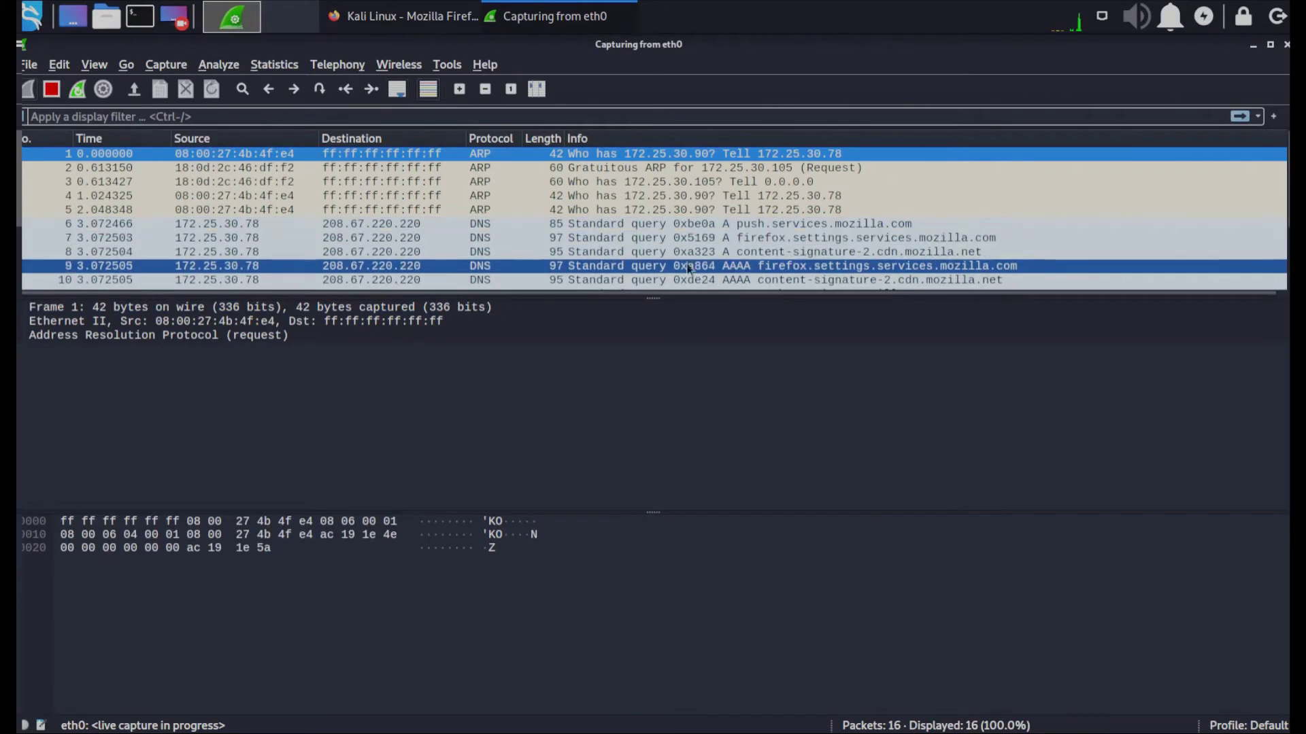
Load google.com in a new Firefox tab and return to the live capture in Wireshark
click(381, 20)
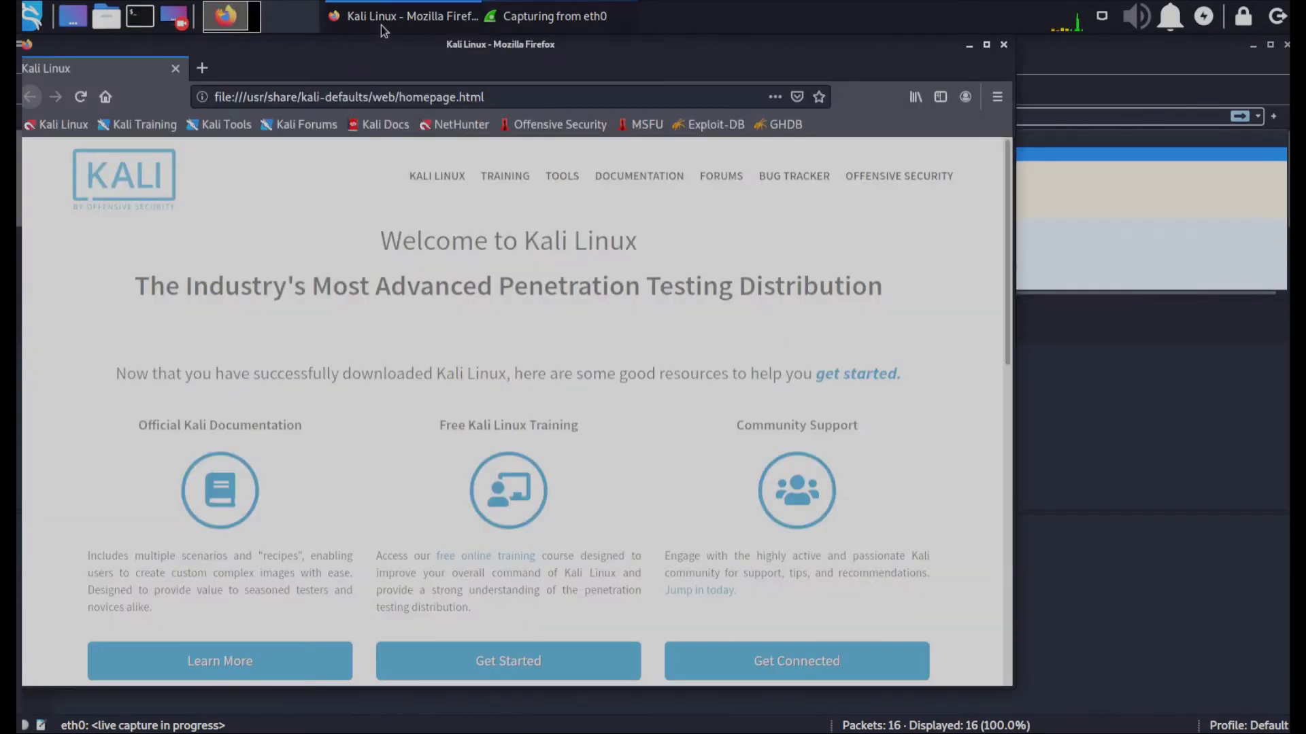
click(211, 68)
text(google.com/)
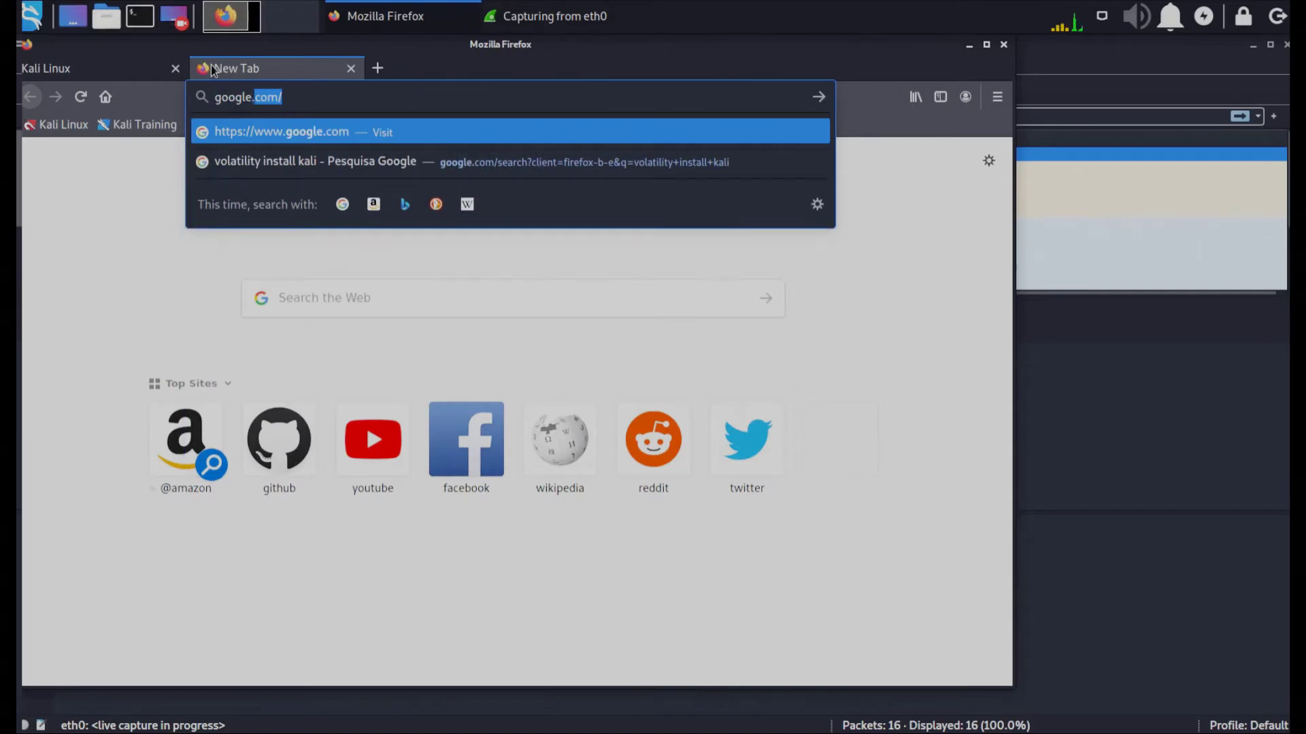
key(Return)
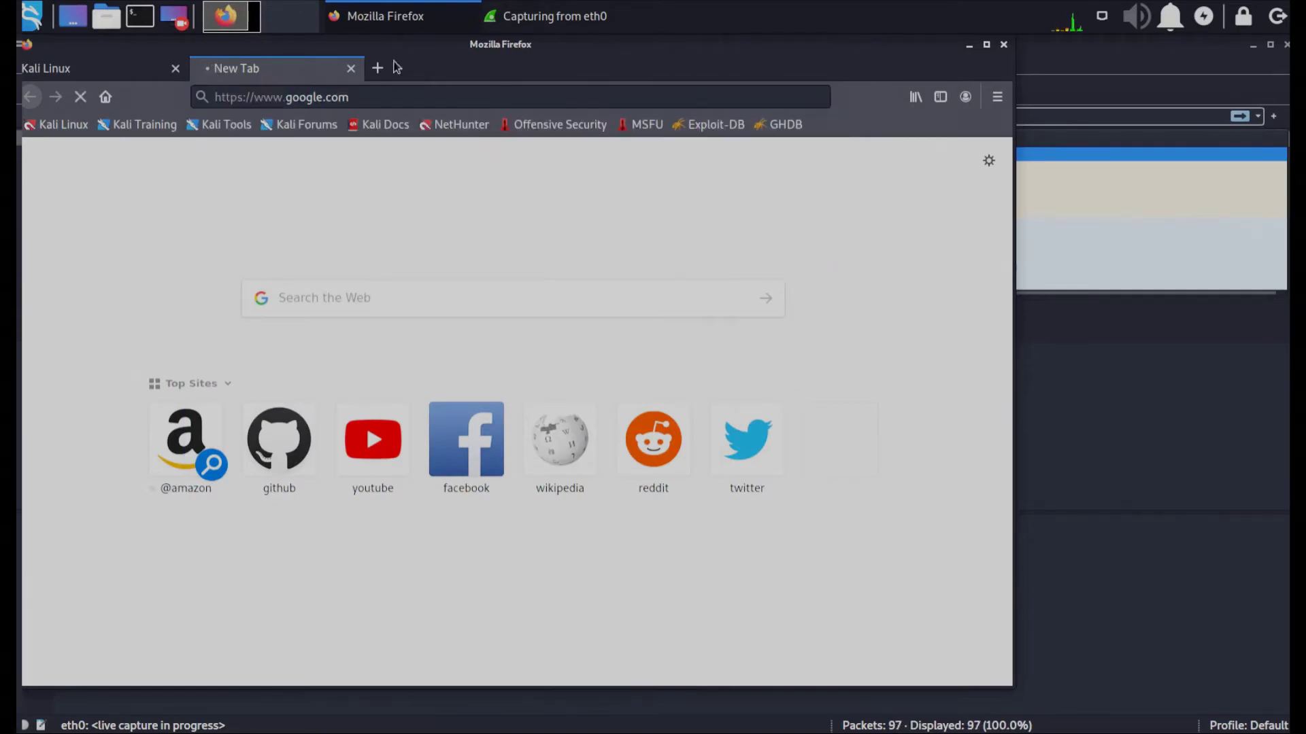
click(1139, 230)
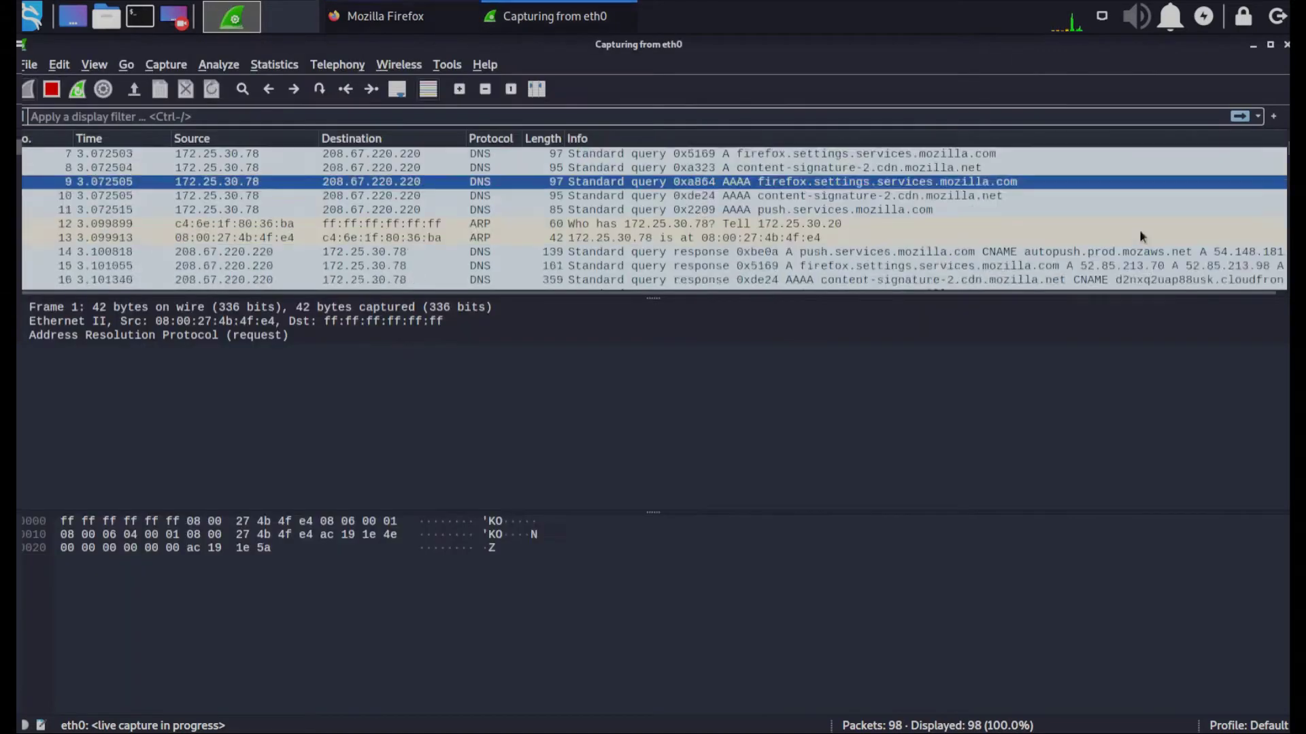
Turn on automatic scrolling to the latest packets, and switch packet colouring off and back on
click(400, 95)
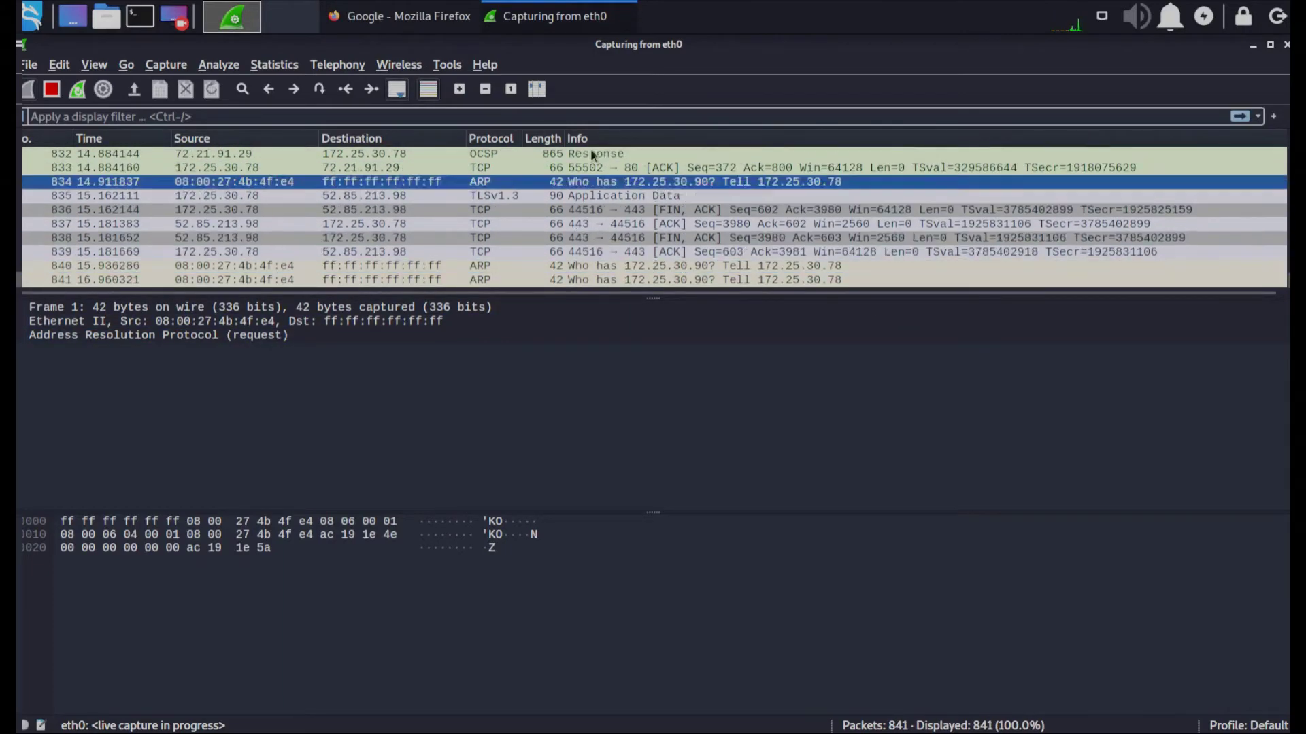
click(428, 89)
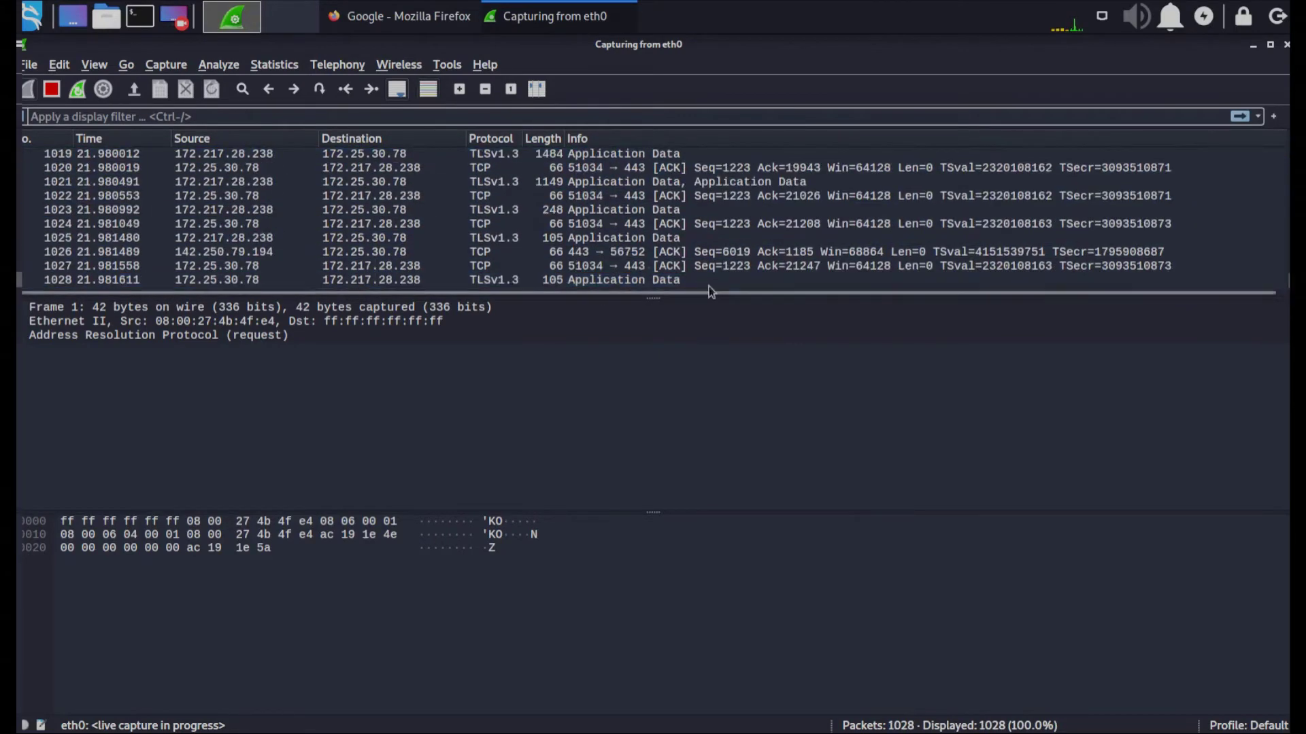
click(429, 97)
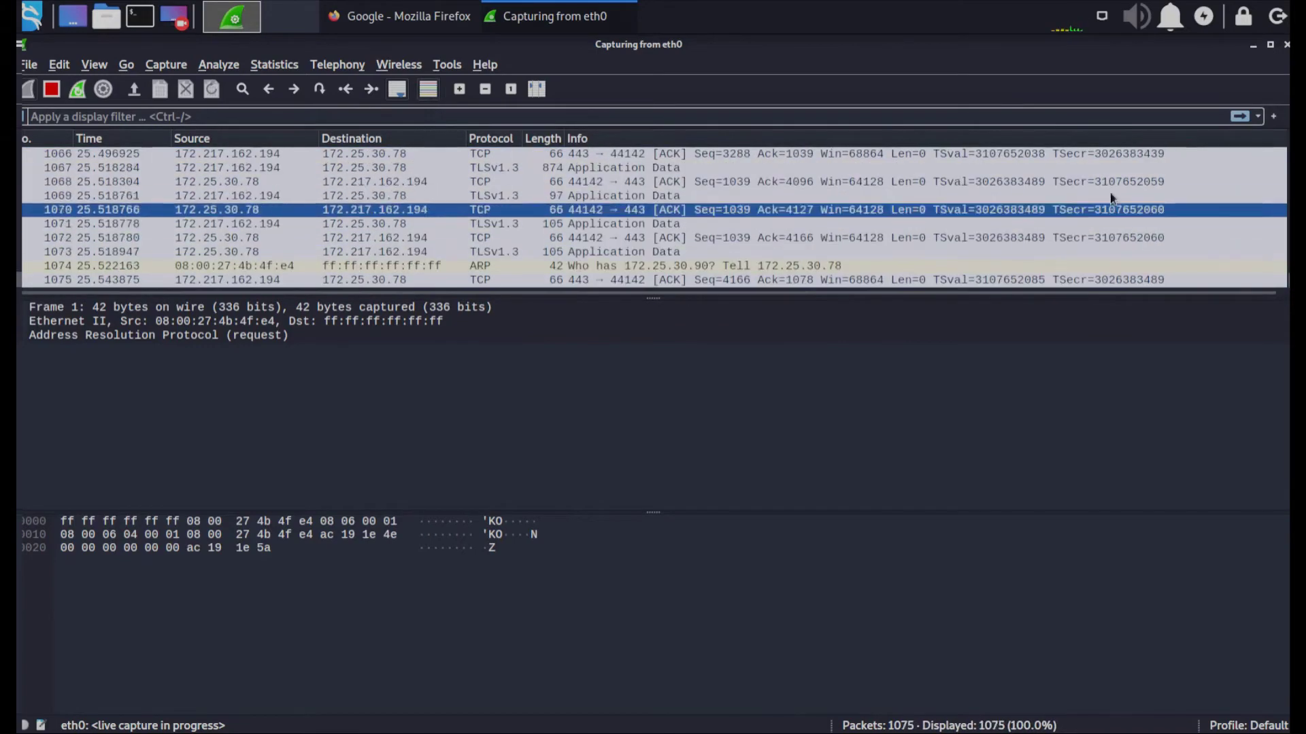
Enlarge the packet list further and expand the first packet's Address Resolution Protocol, Ethernet II and Frame details
drag(653, 297, 653, 355)
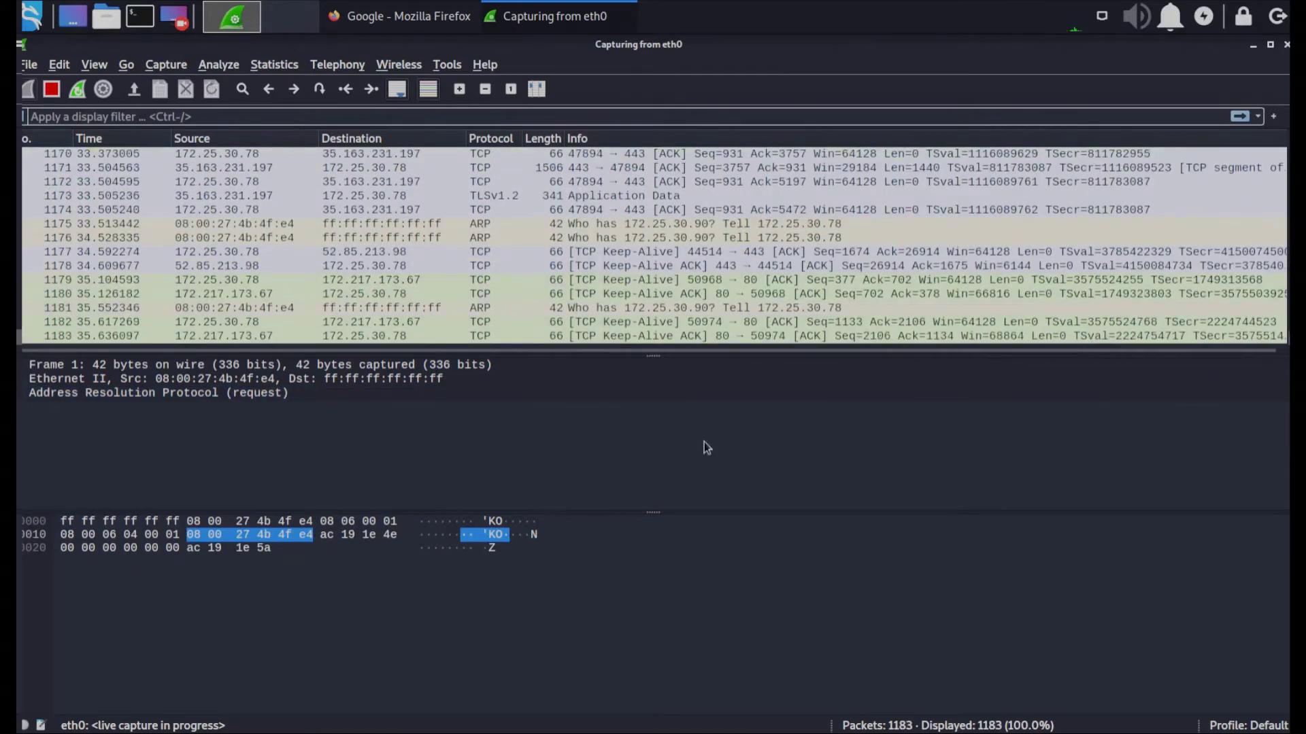
double_click(24, 393)
double_click(24, 379)
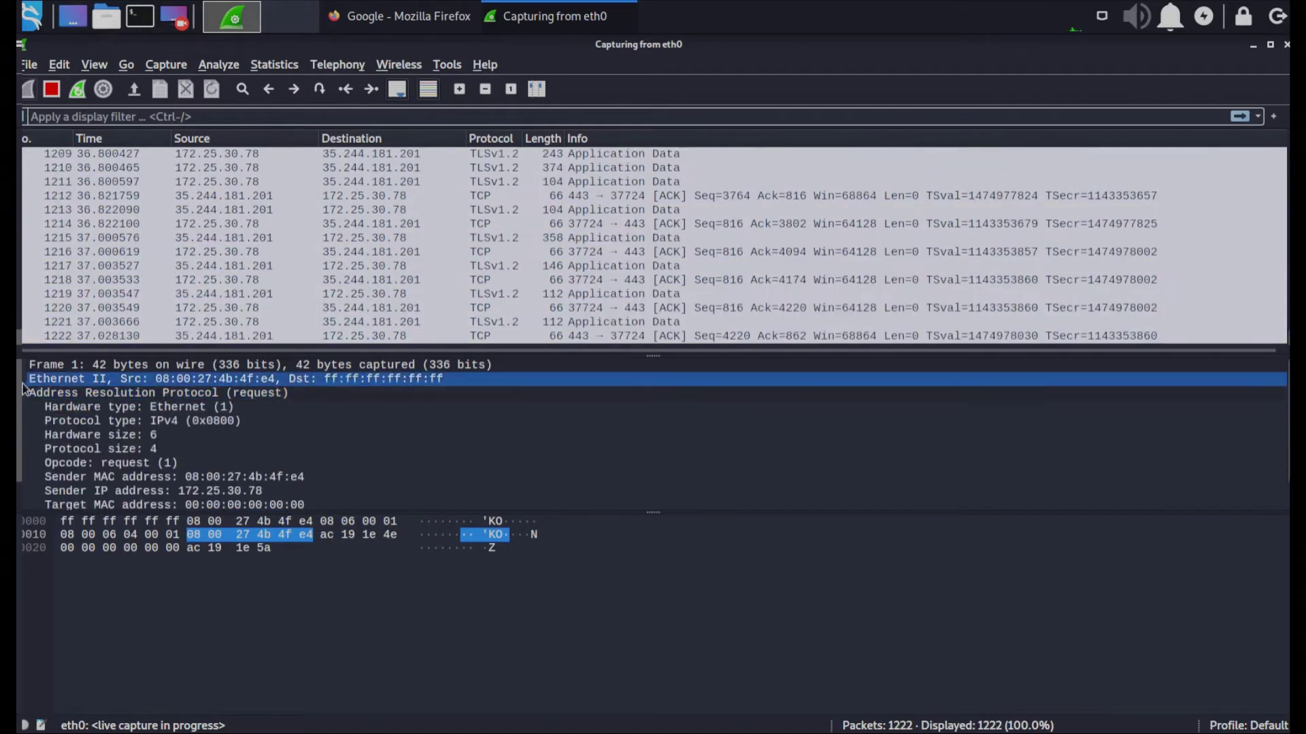
double_click(30, 365)
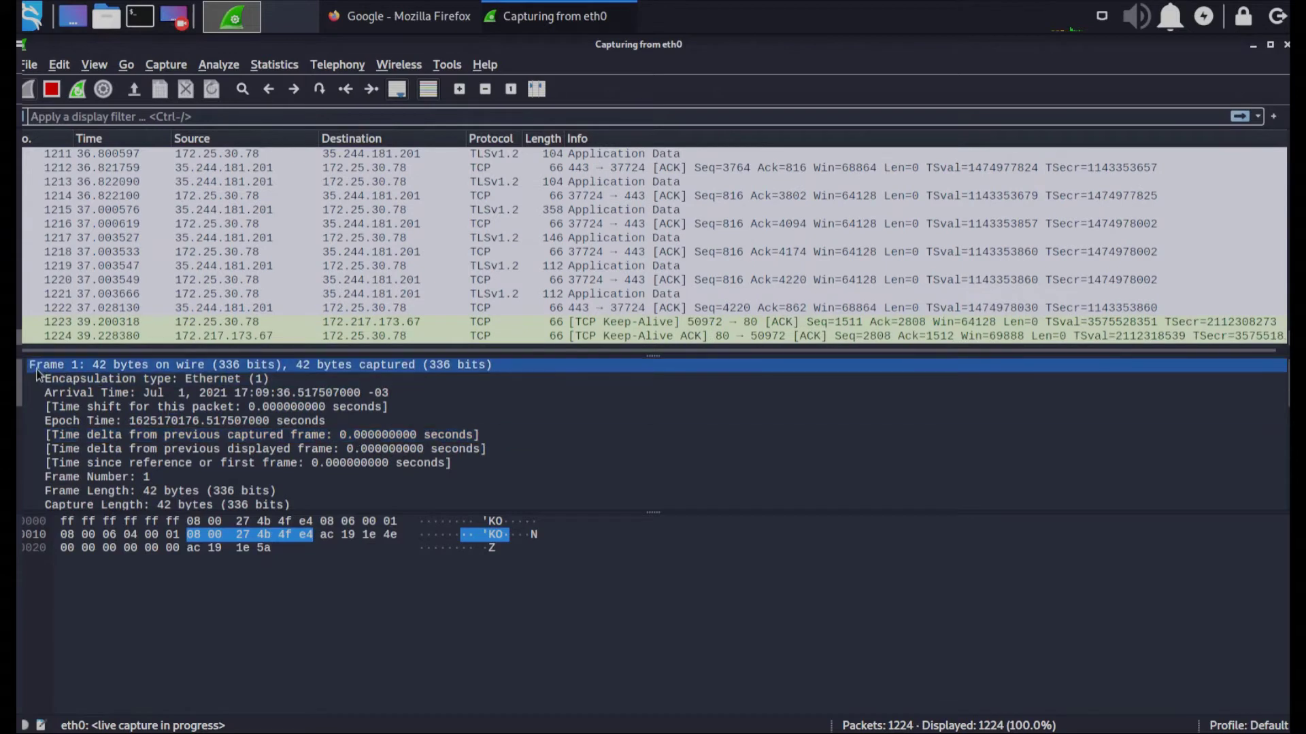
click(89, 378)
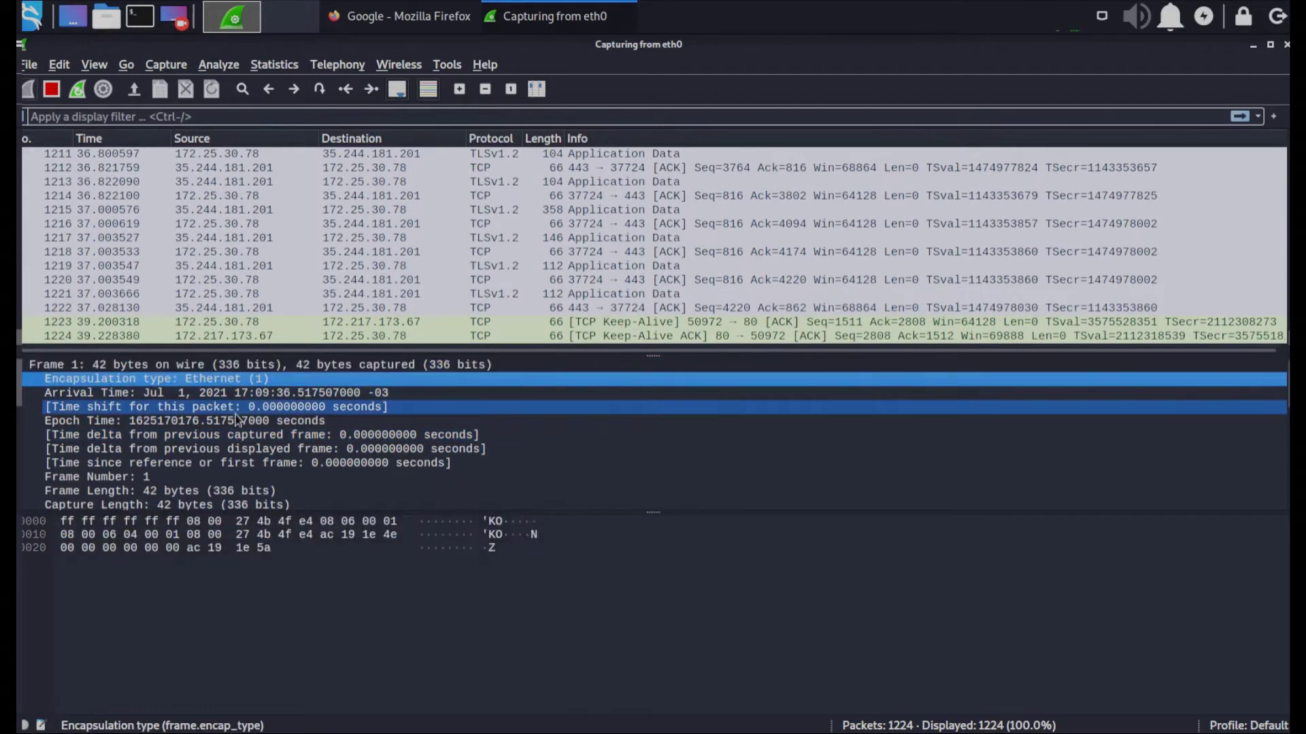
Collapse the first packet's Frame, Ethernet II and ARP details, and select the ARP layer to examine its bytes
click(52, 365)
click(27, 367)
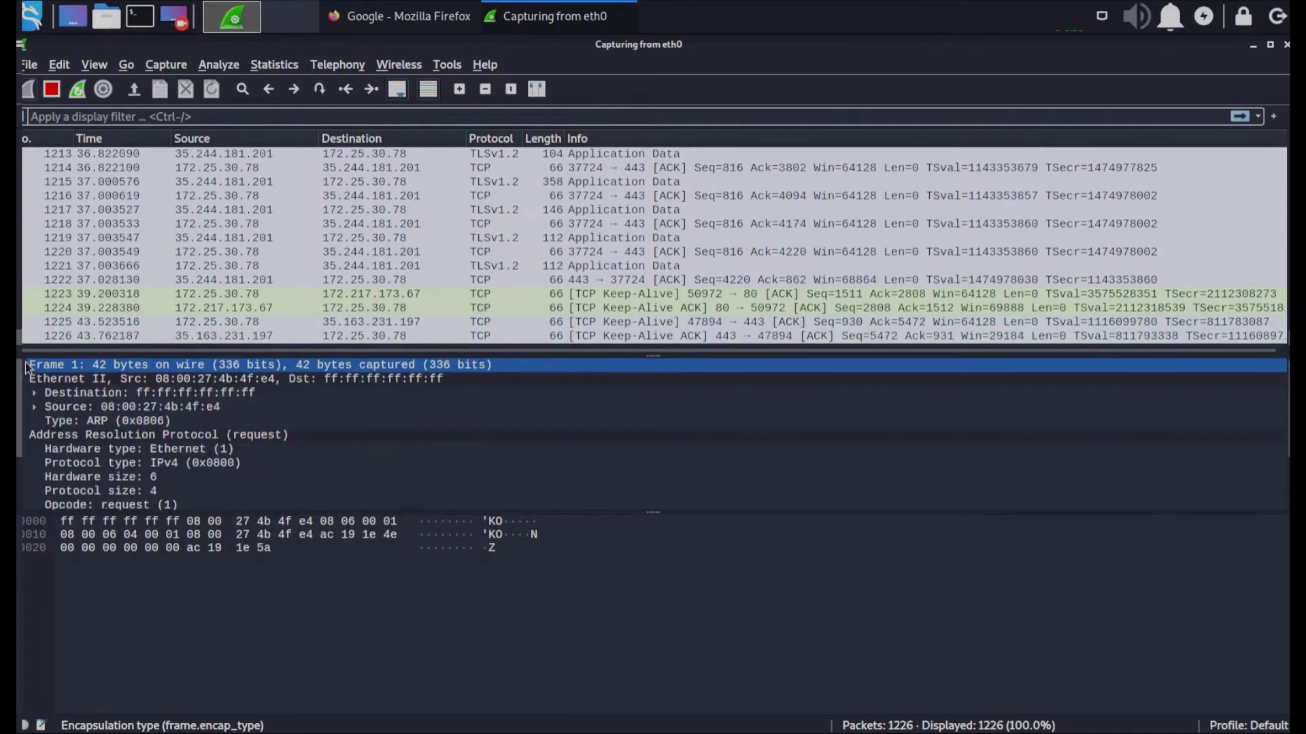
click(31, 378)
click(25, 378)
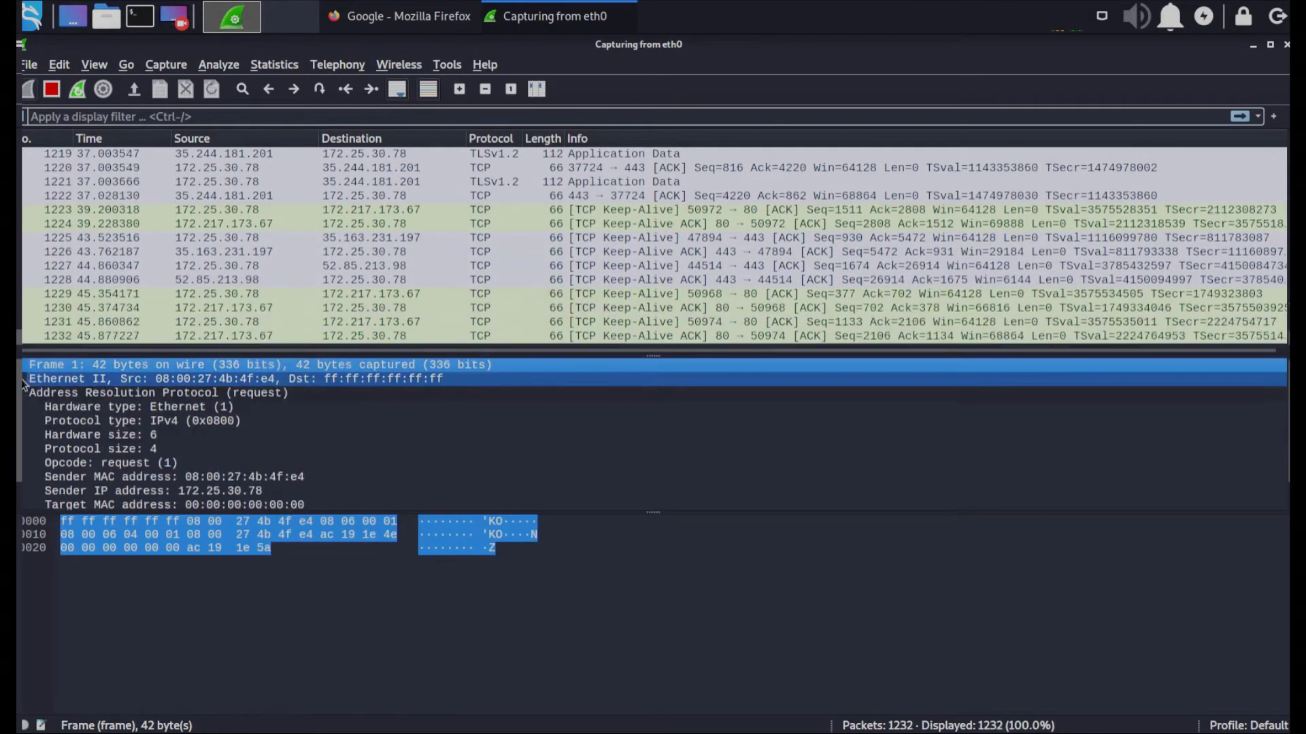
click(24, 392)
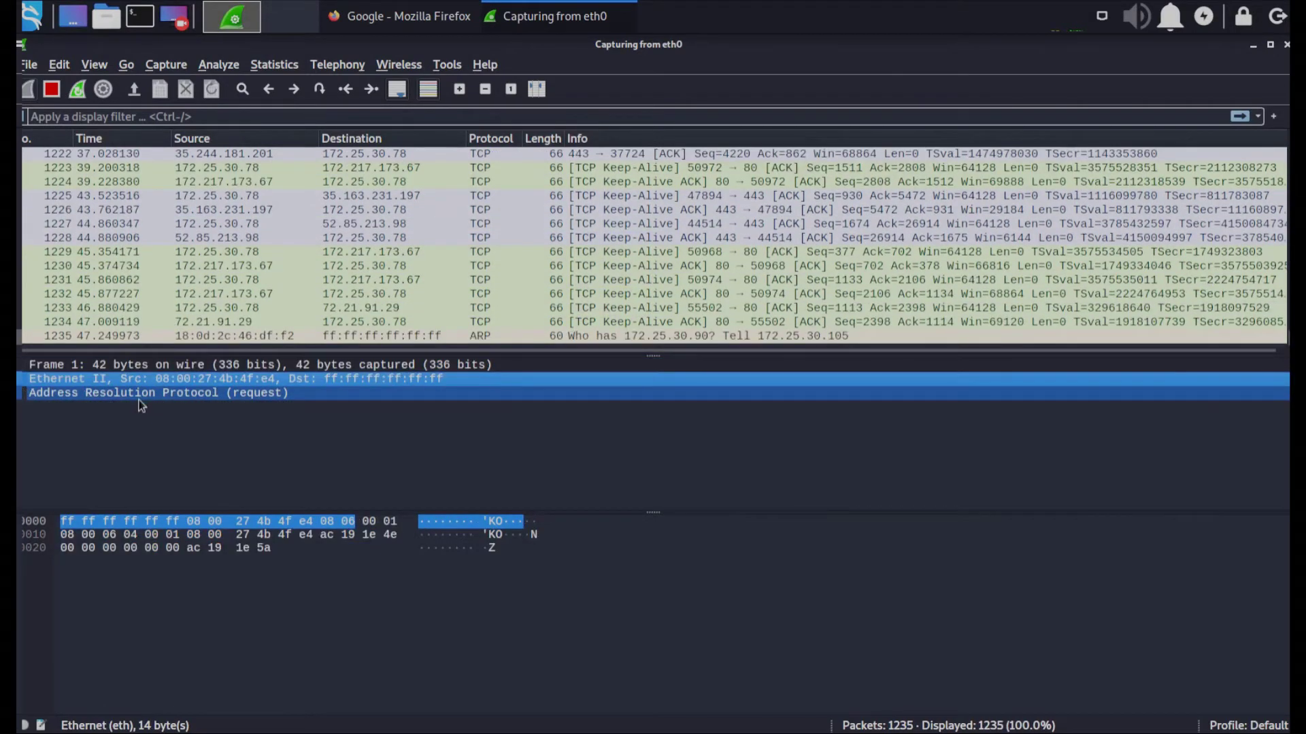
click(203, 394)
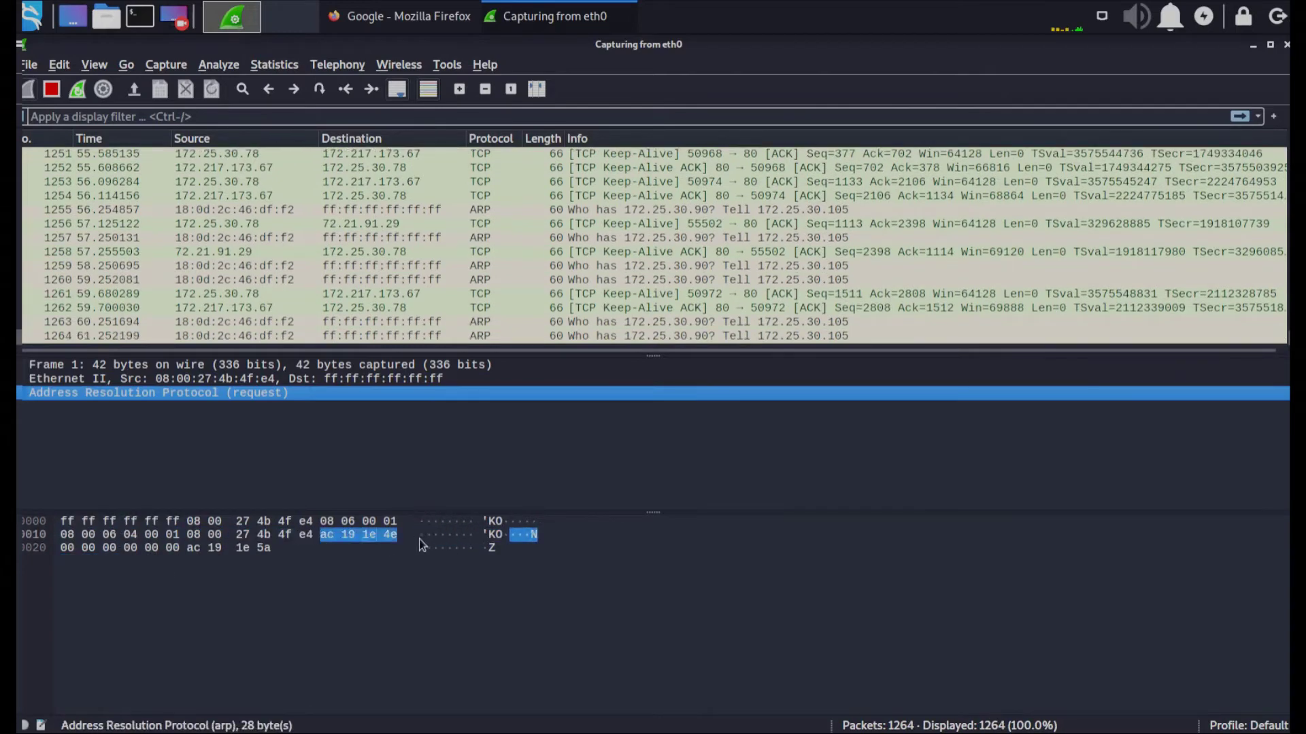
Examine the details and bytes of TCP Keep-Alive packets 1258 and 1256 in the packet list
click(626, 238)
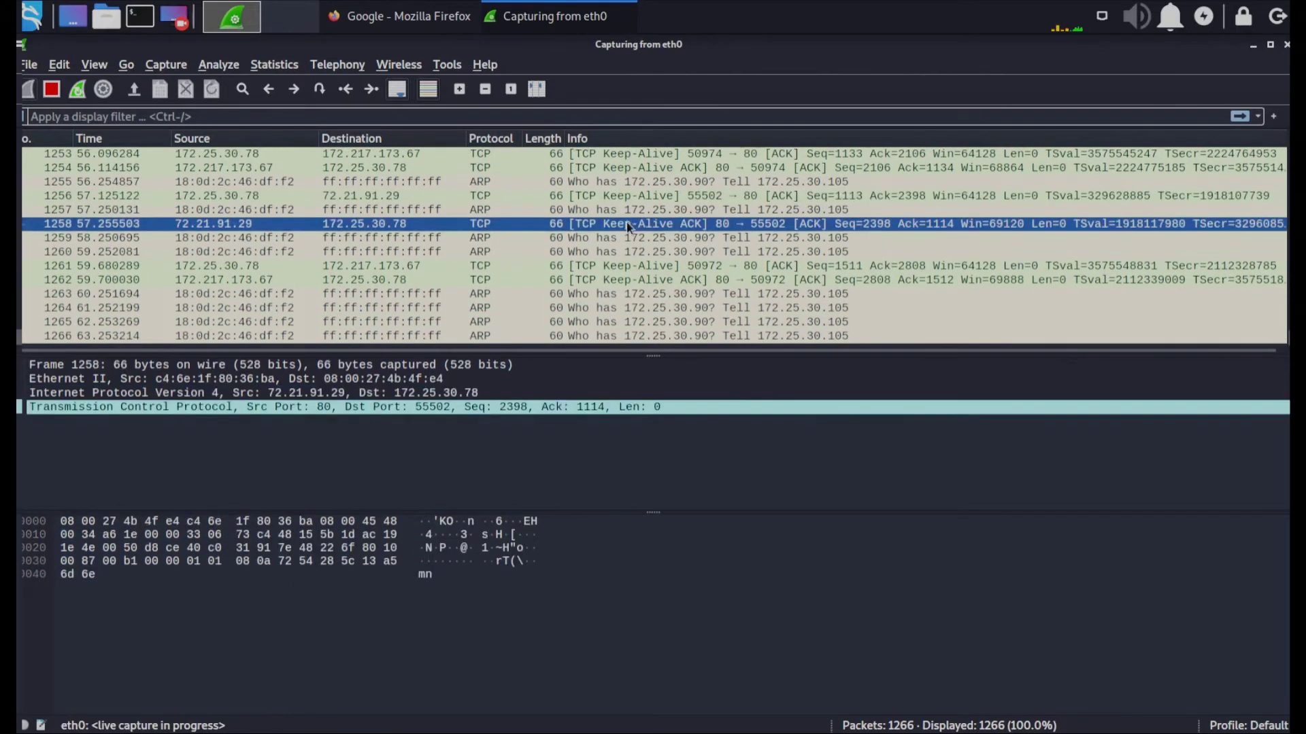
scroll(670, 328, up, 3)
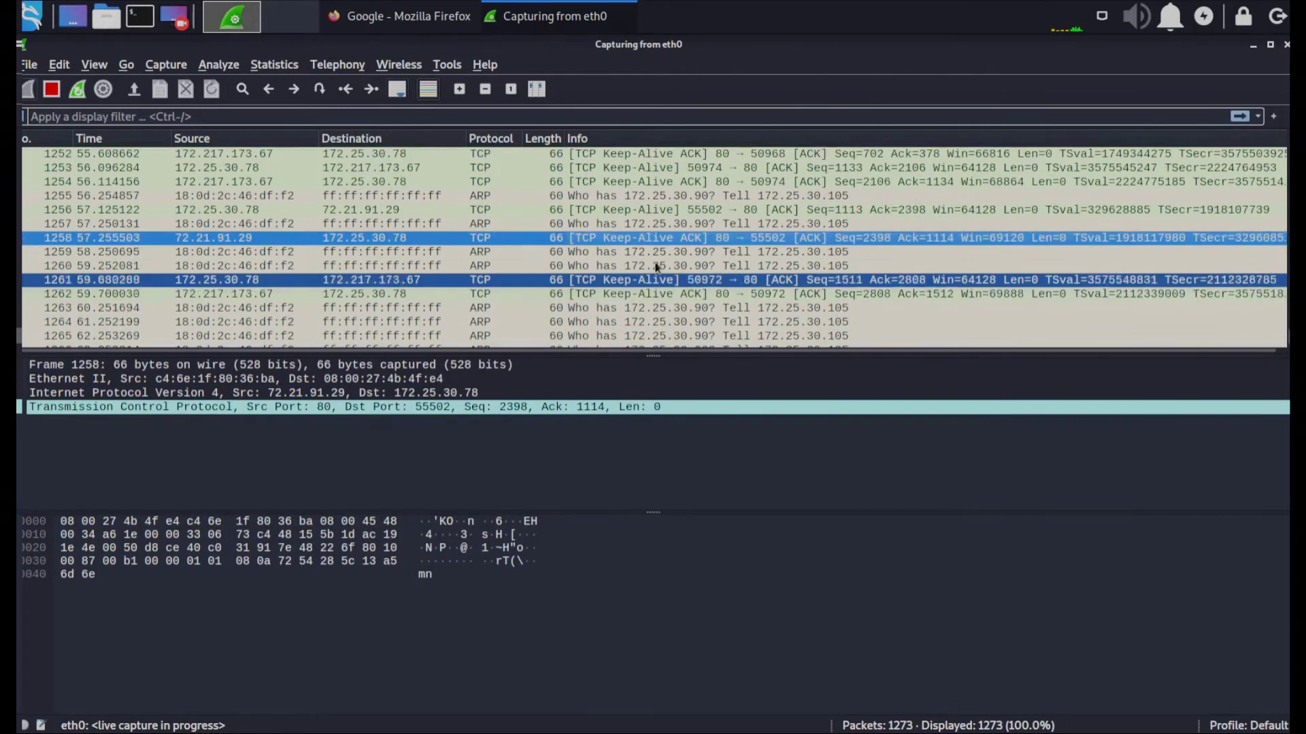
click(673, 209)
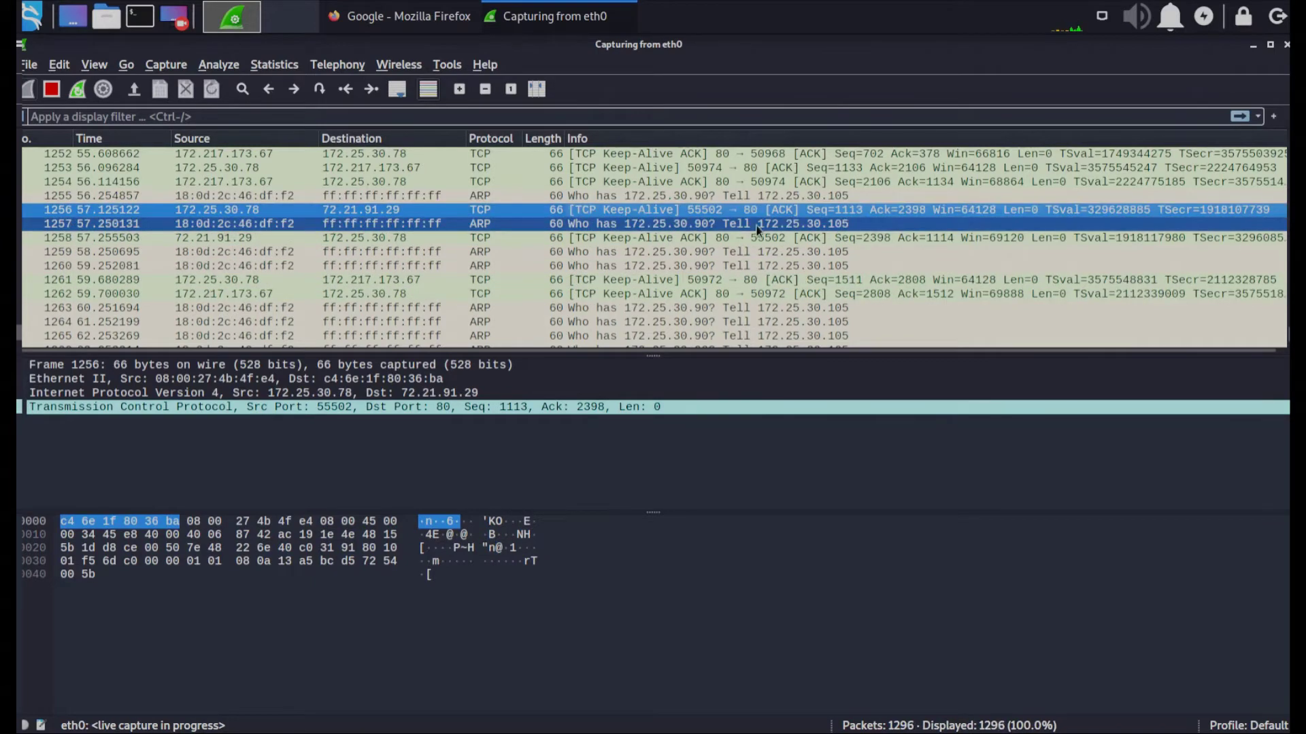
Examine the source MAC address field through its bytes in packet 1256
click(501, 522)
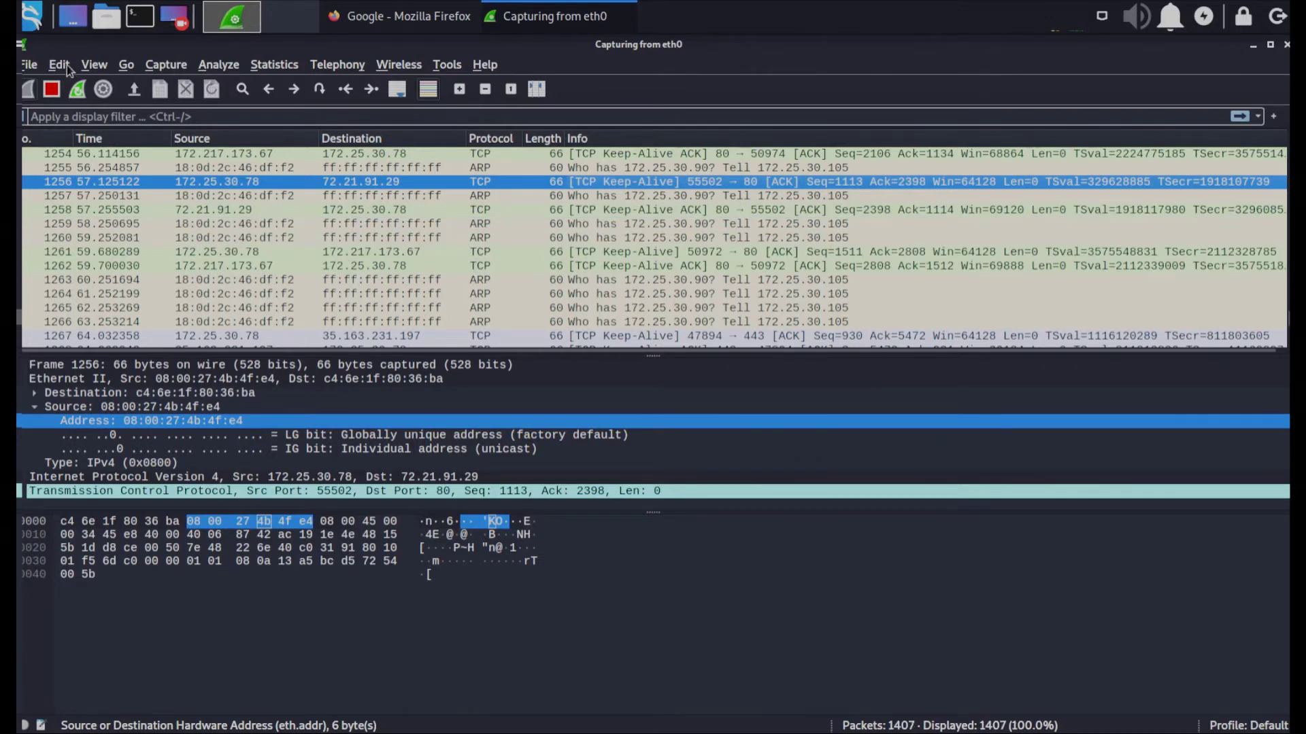
Open the packet coloring rules and enlarge their window to show more of the filter expressions
click(88, 72)
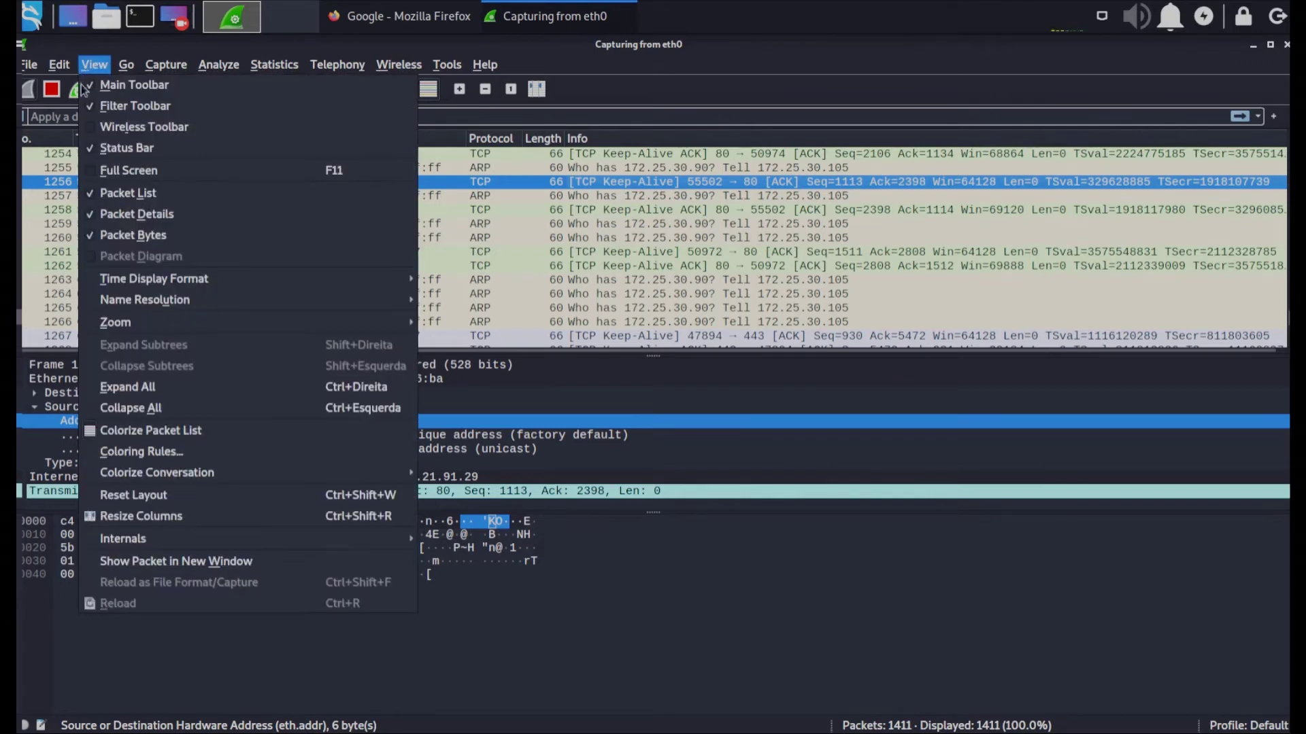
click(167, 451)
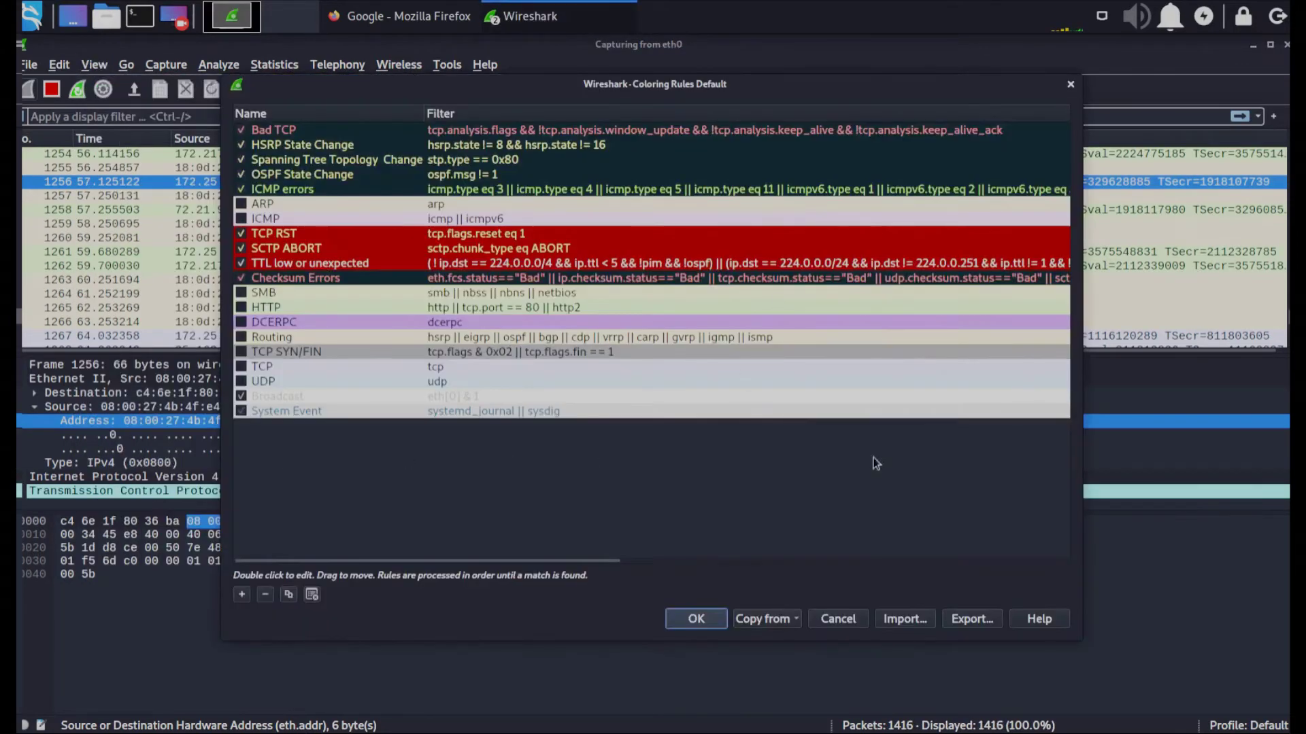
drag(1077, 631, 1229, 709)
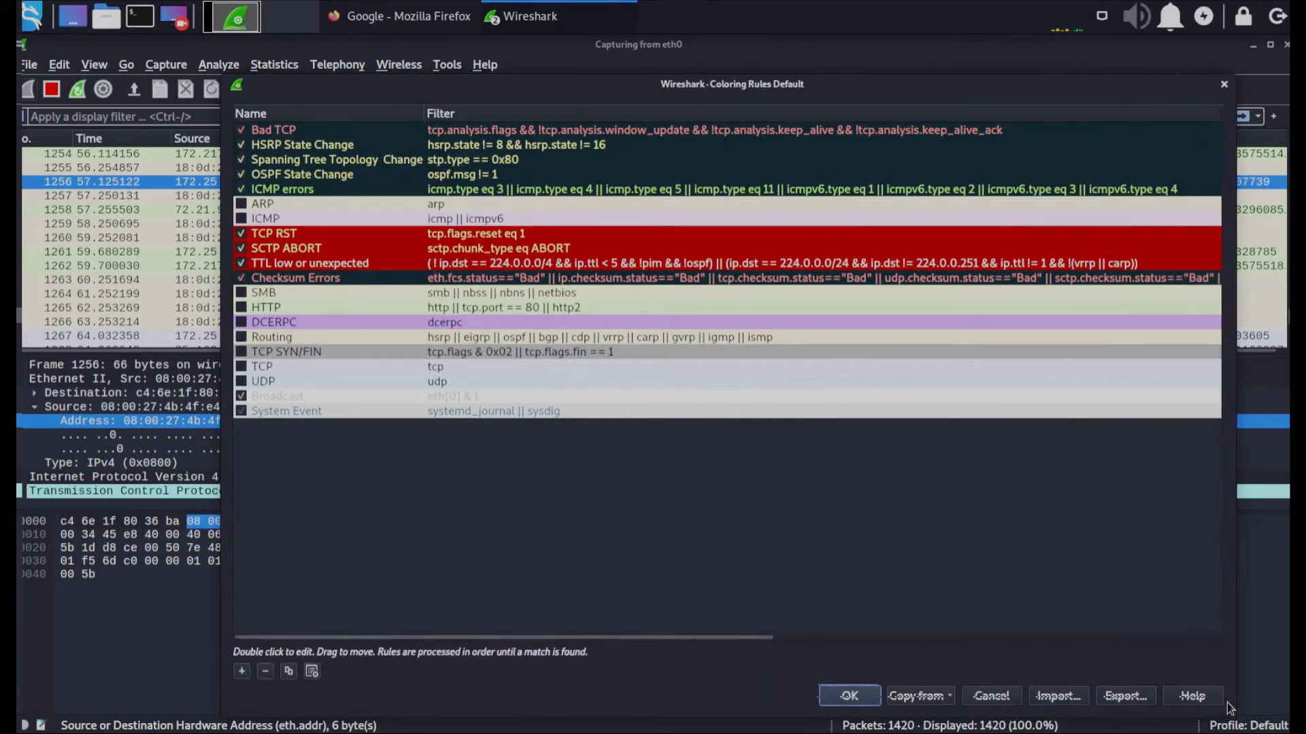
Examine the colours and filters of the Bad TCP, HSRP, OSPF, ICMP errors, ARP, TCP RST, TTL and SCTP ABORT coloring rules
click(291, 129)
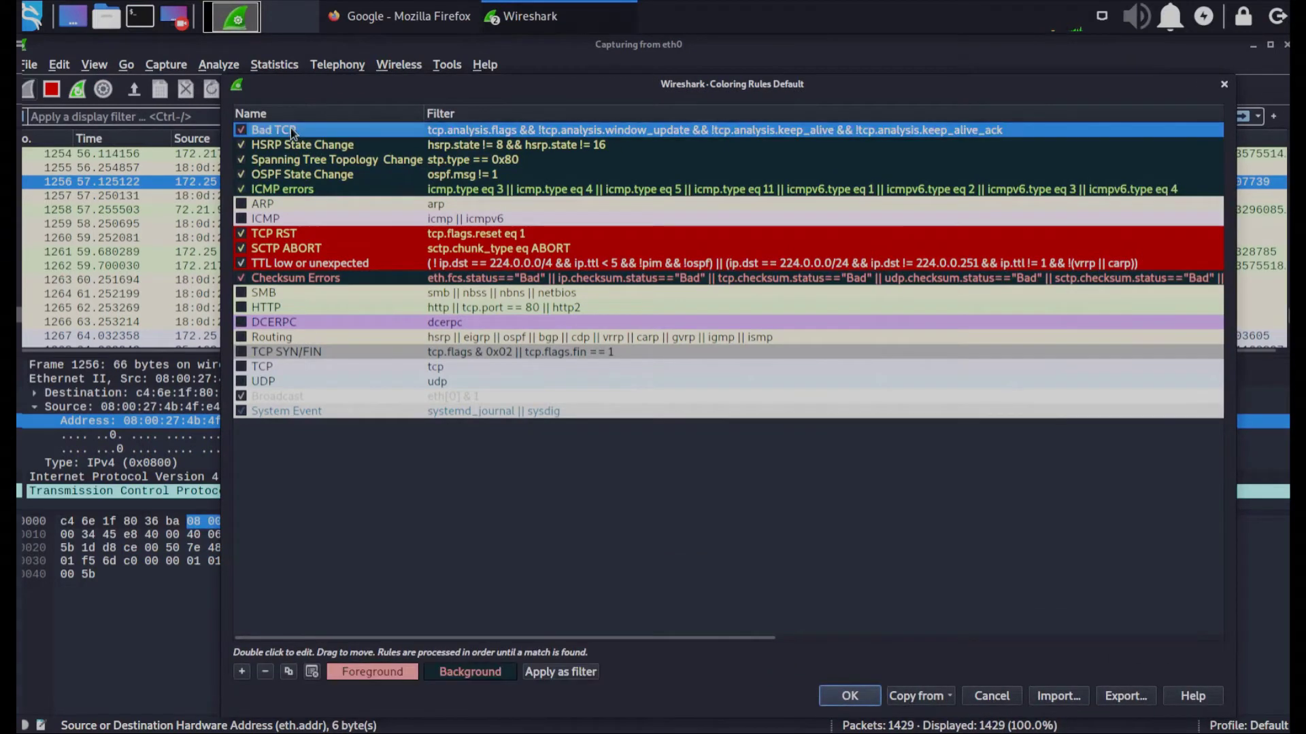
click(294, 145)
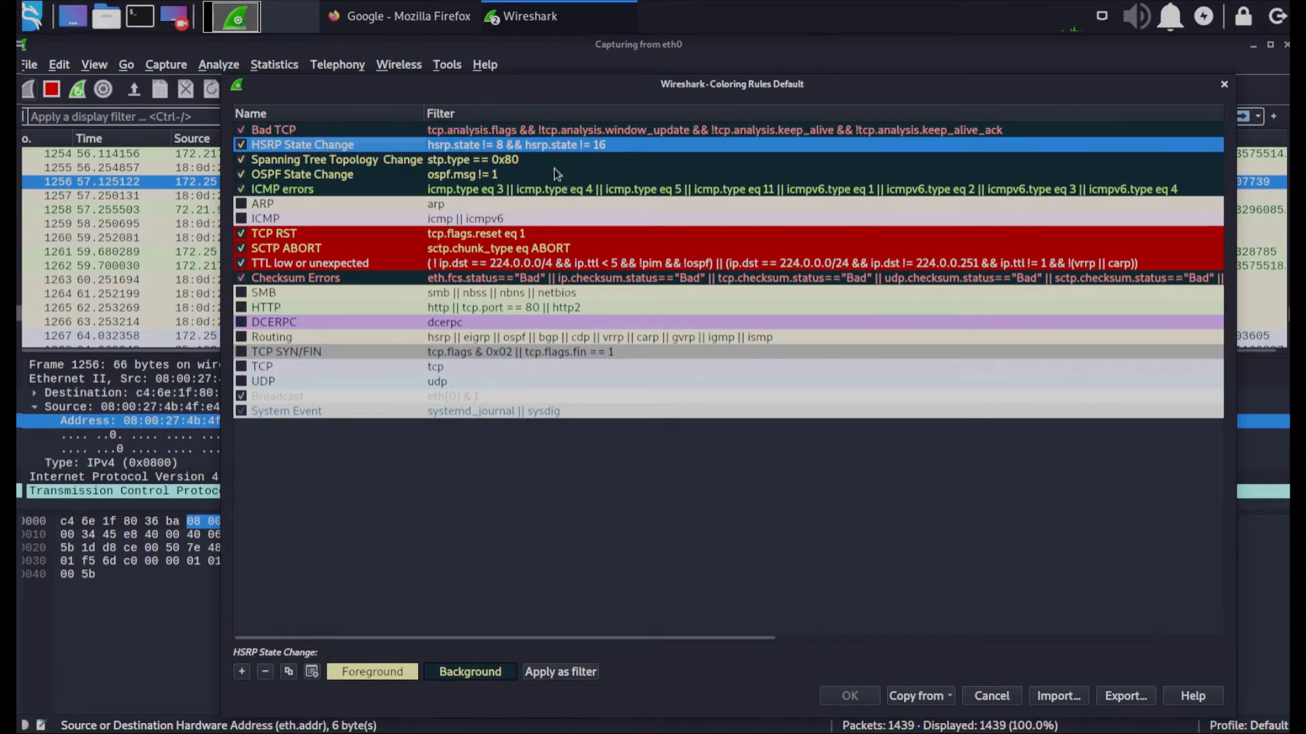
click(455, 176)
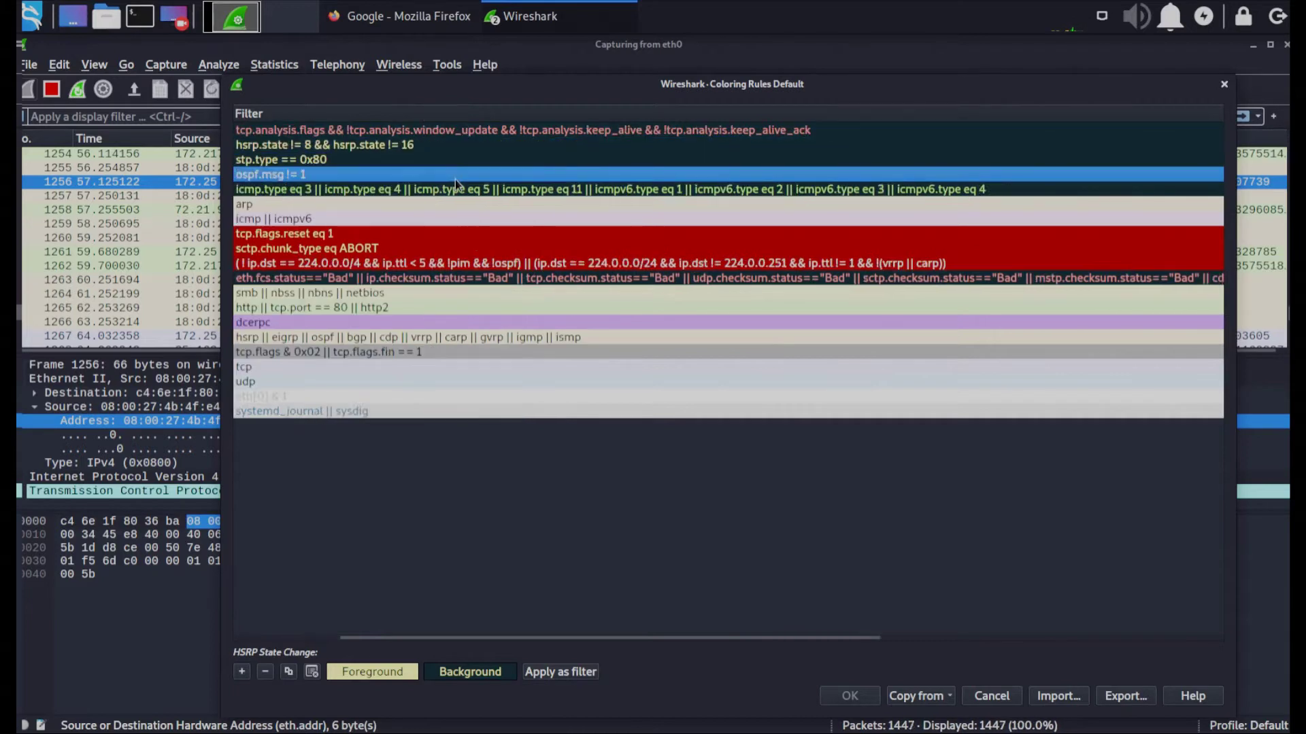
drag(800, 644, 440, 606)
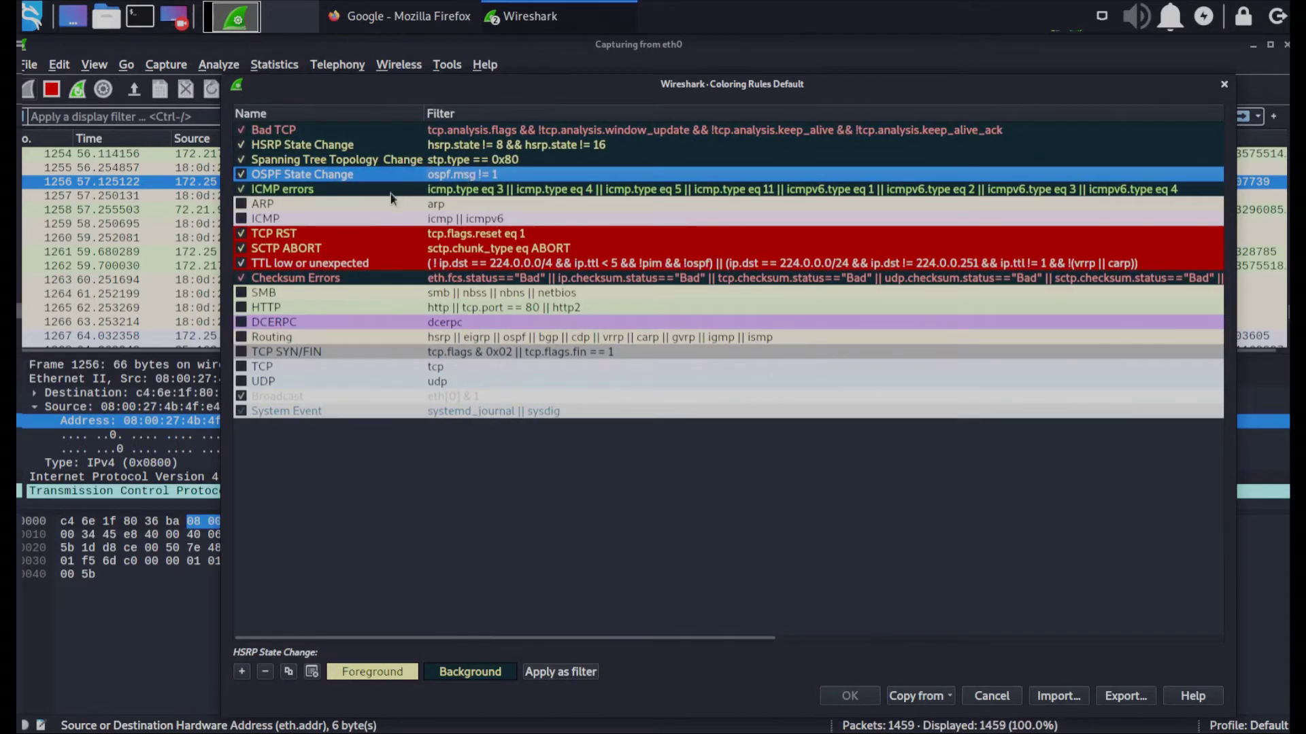
click(306, 196)
click(304, 207)
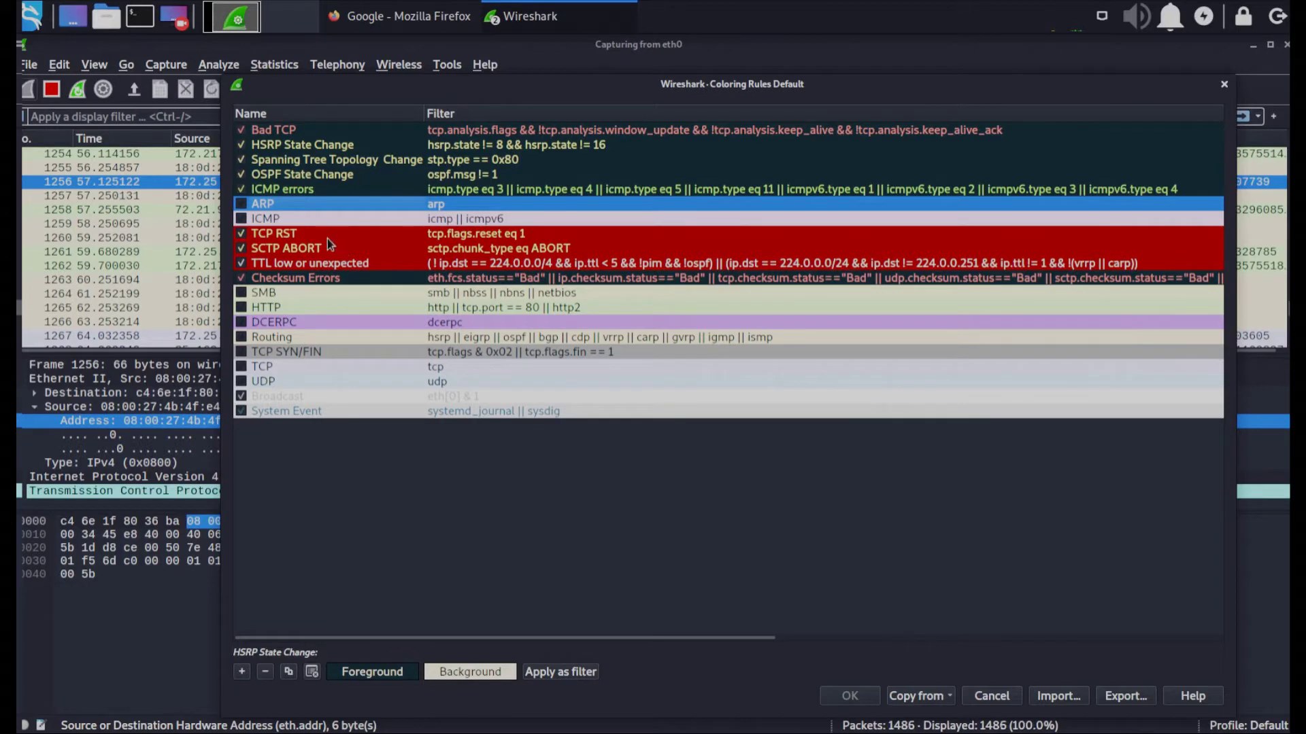
click(283, 237)
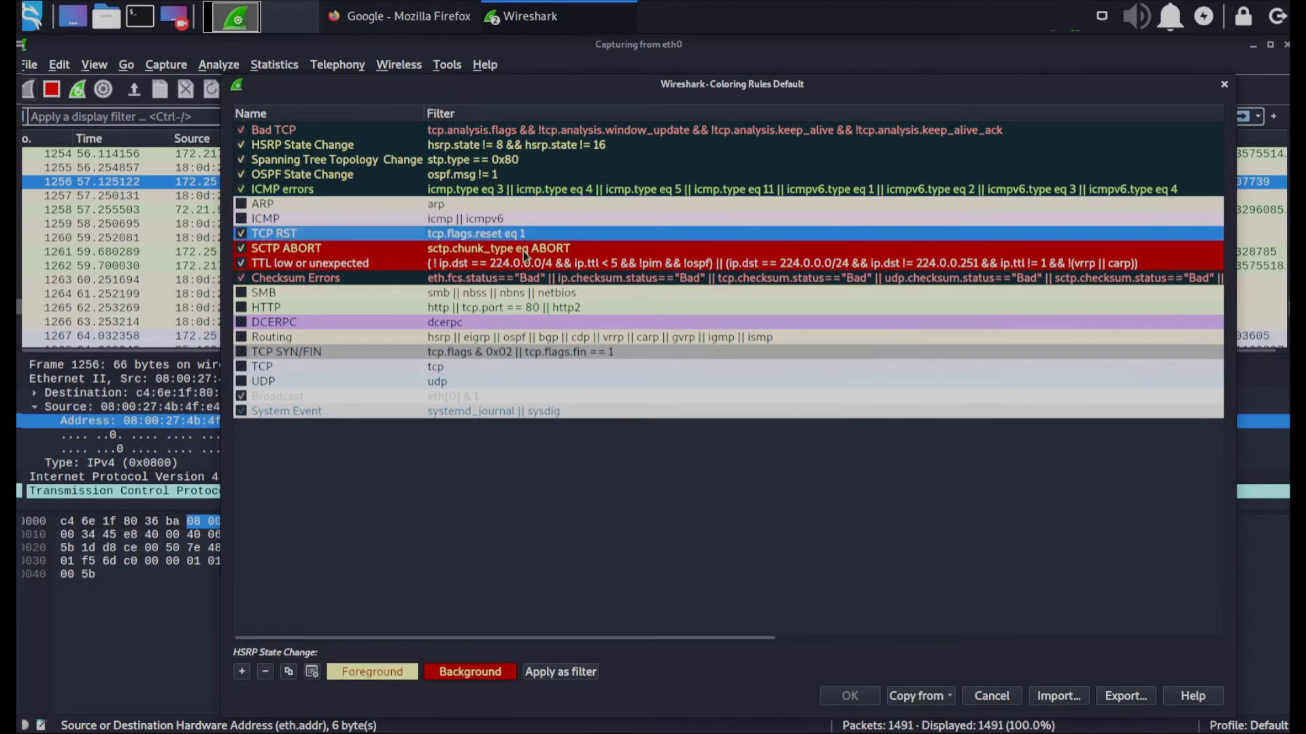
scroll(474, 224, right, 3)
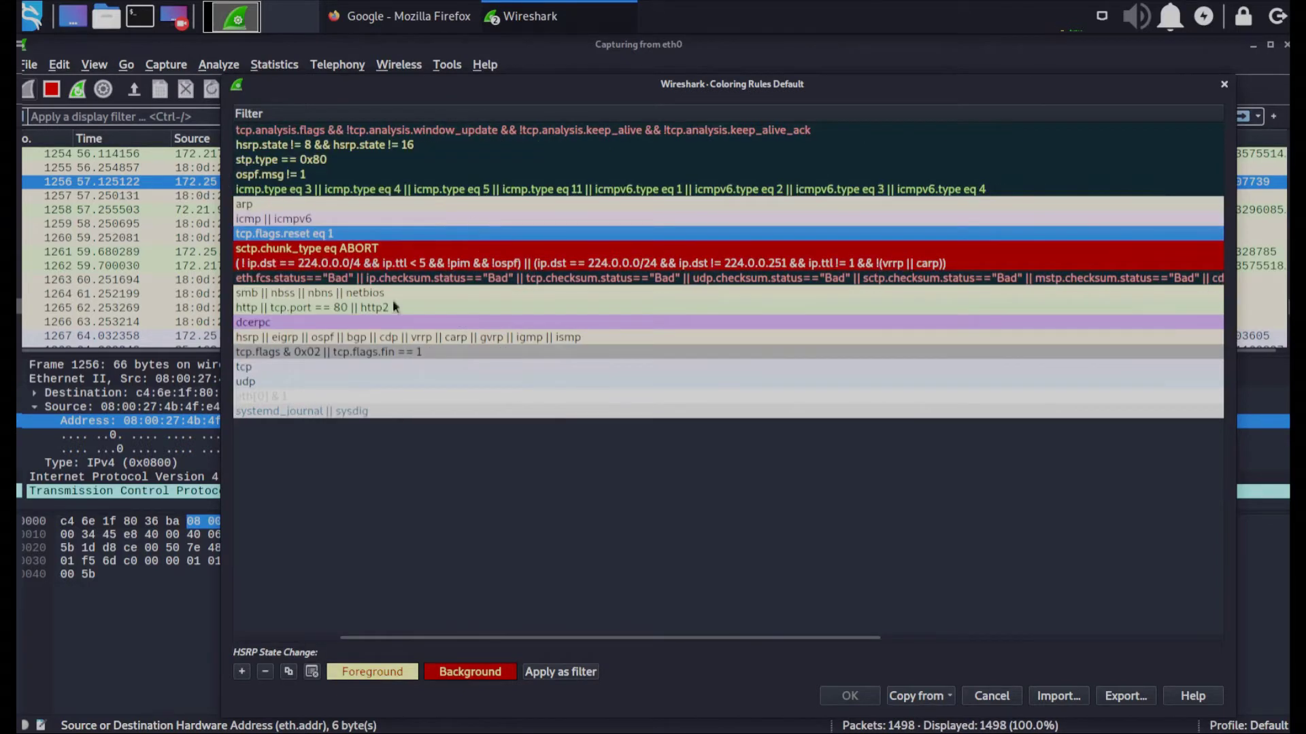
drag(614, 639, 273, 640)
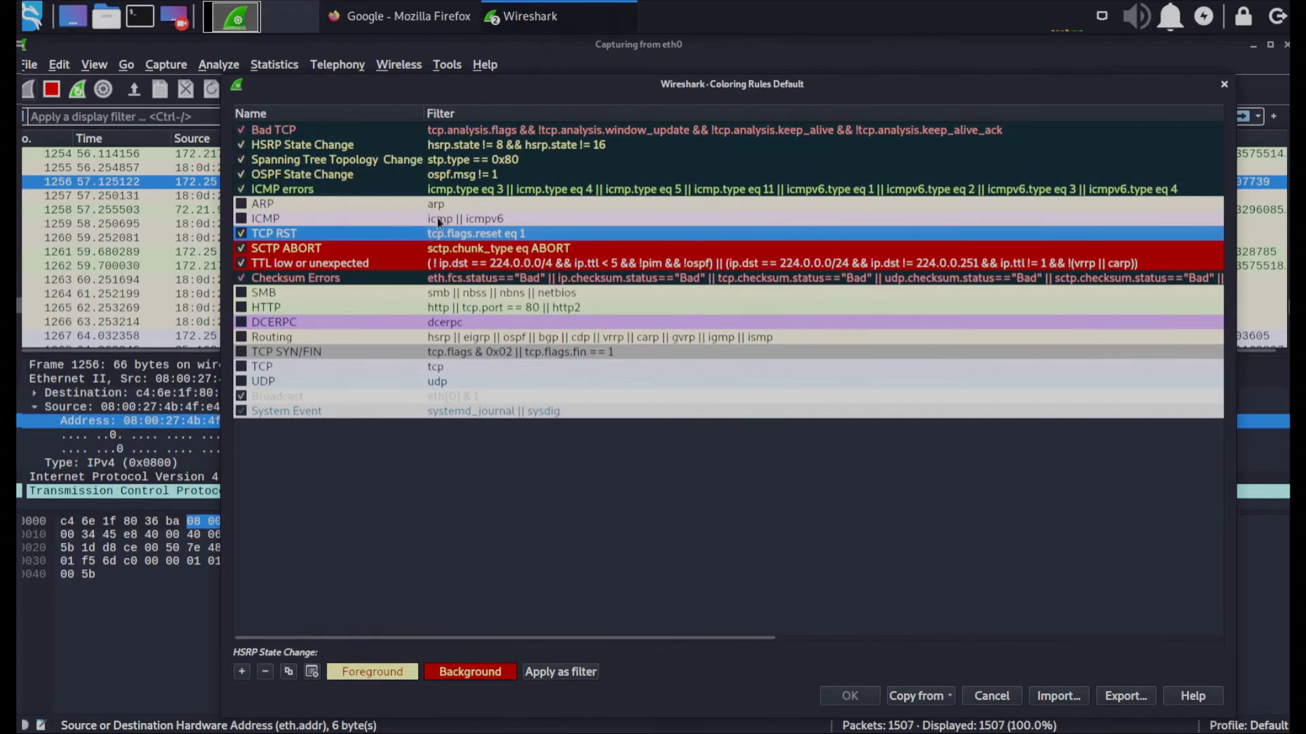
click(300, 266)
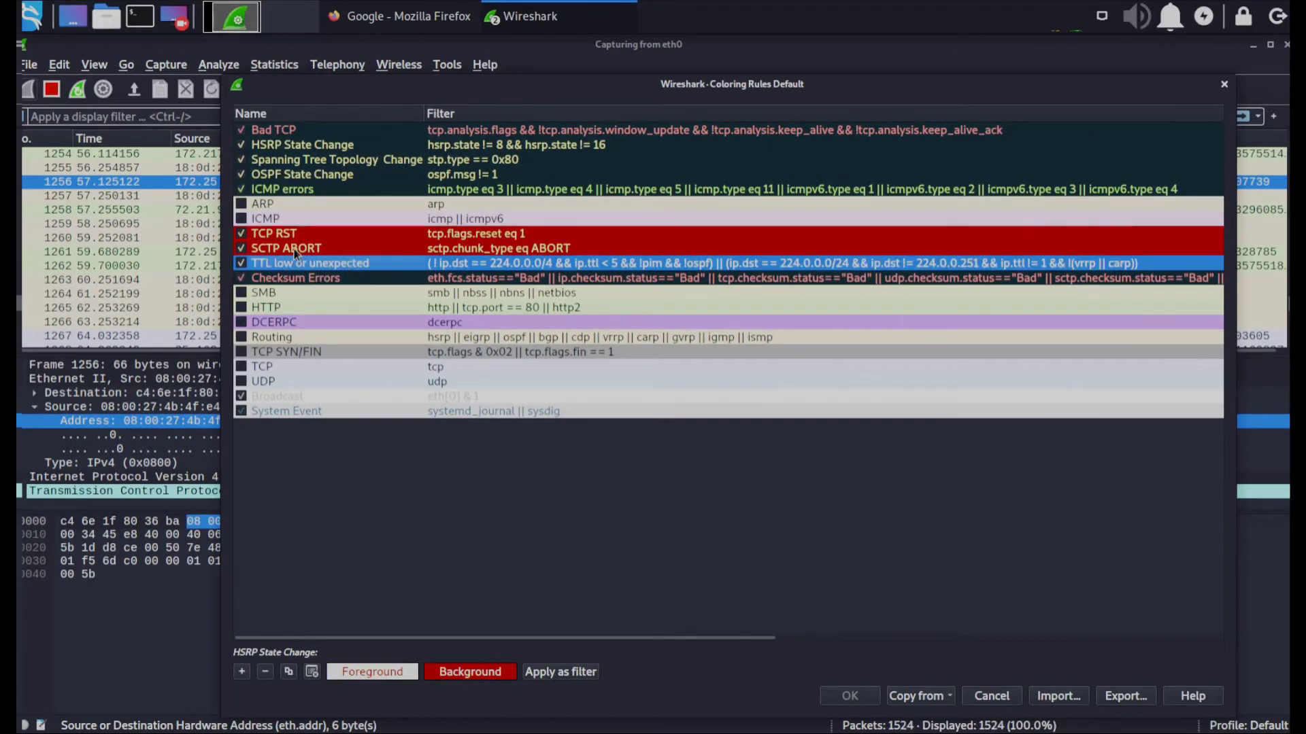
click(295, 250)
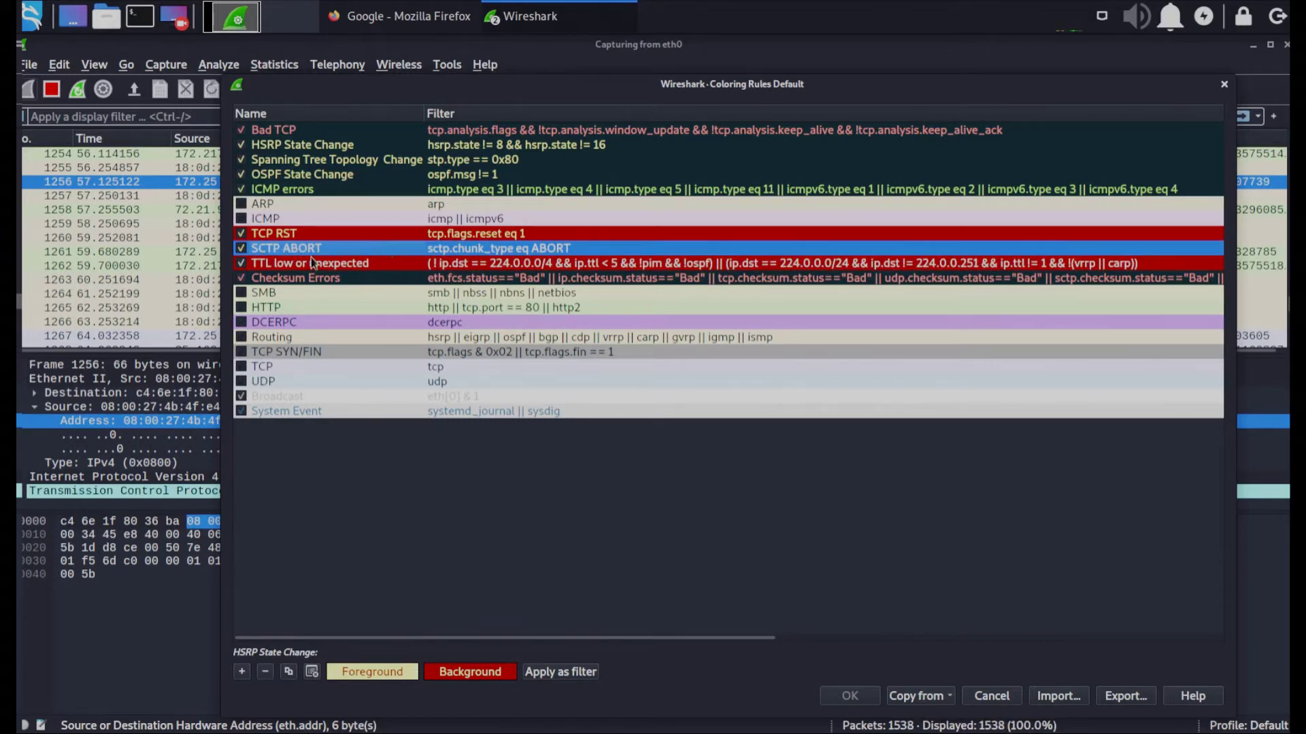
Examine the colours and filters of the SMB, HTTP, Routing, UDP and TCP coloring rules
click(305, 293)
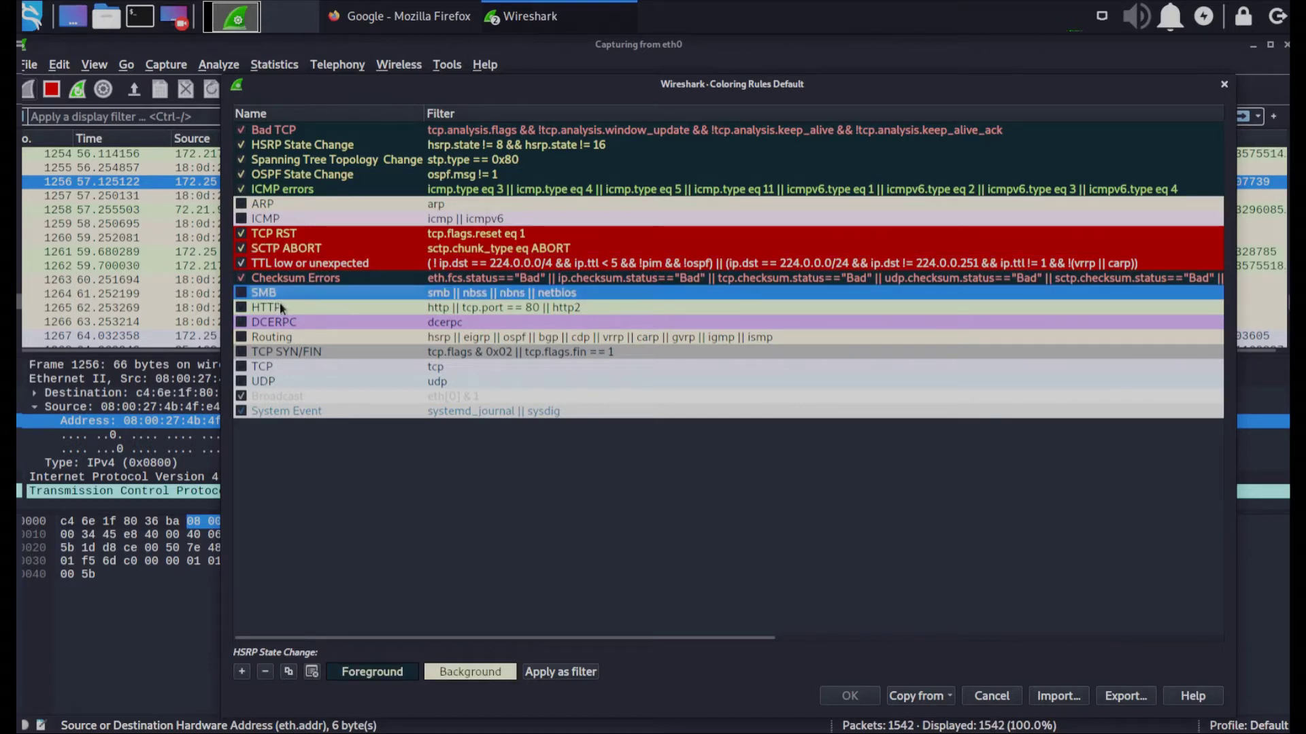
click(280, 305)
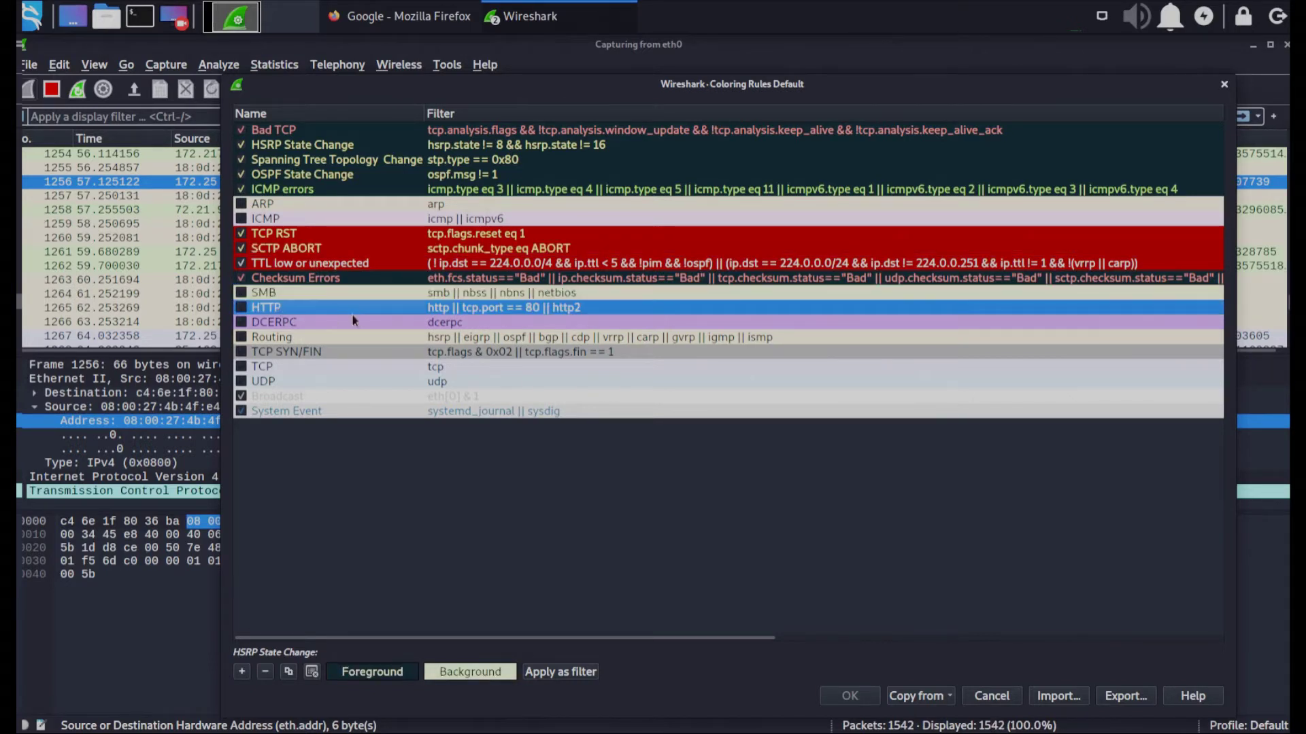
click(291, 338)
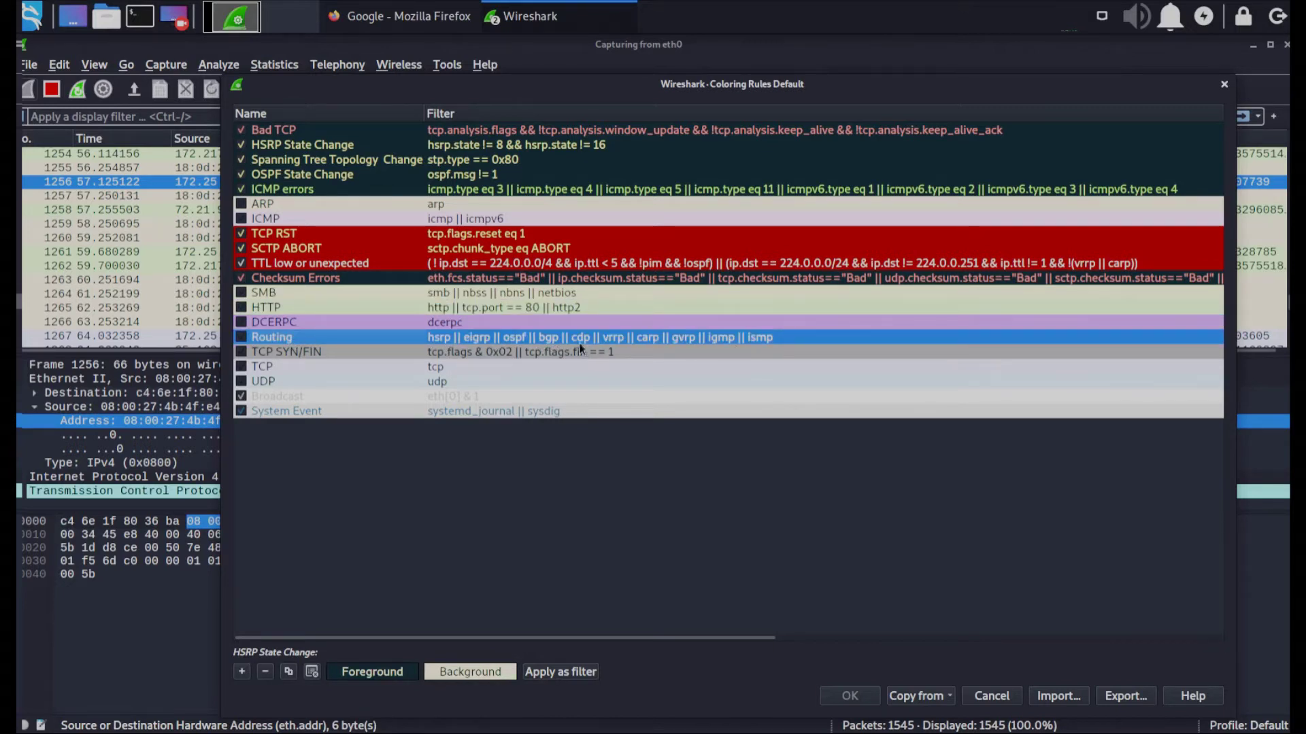
scroll(604, 342, right, 3)
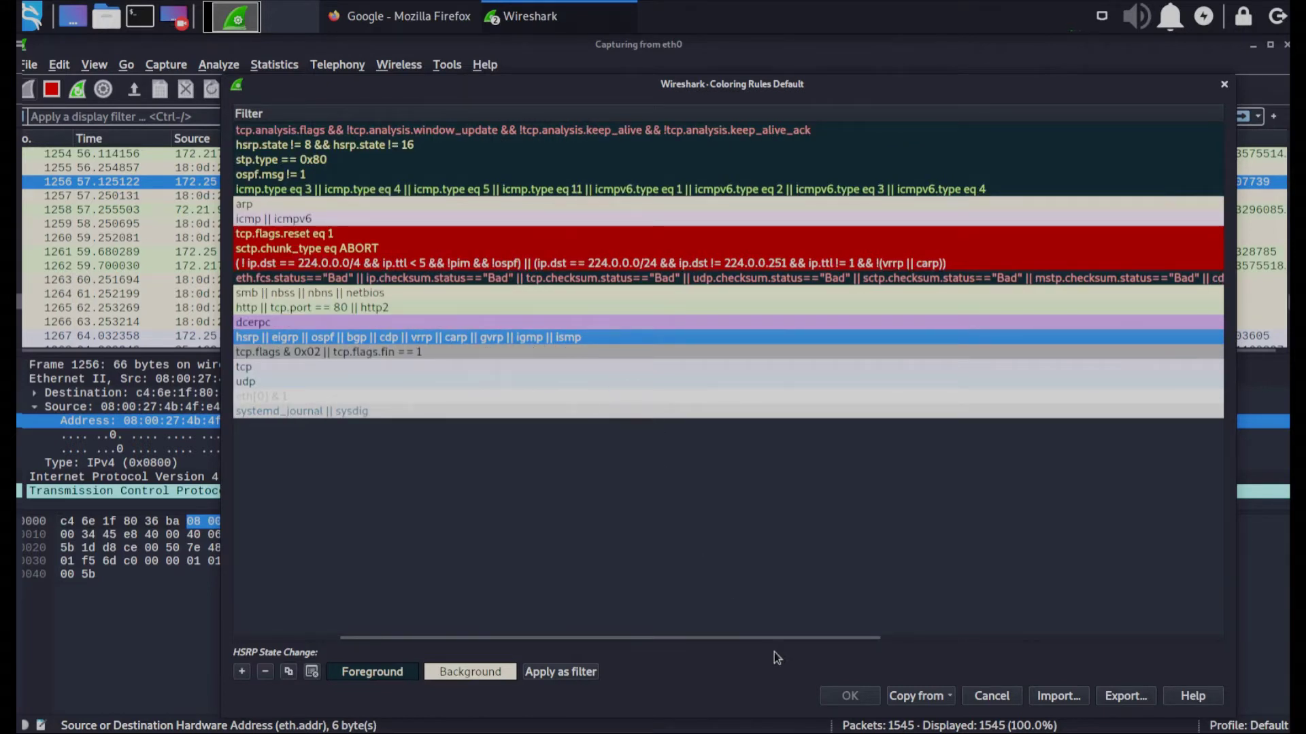
scroll(774, 652, left, 3)
click(343, 380)
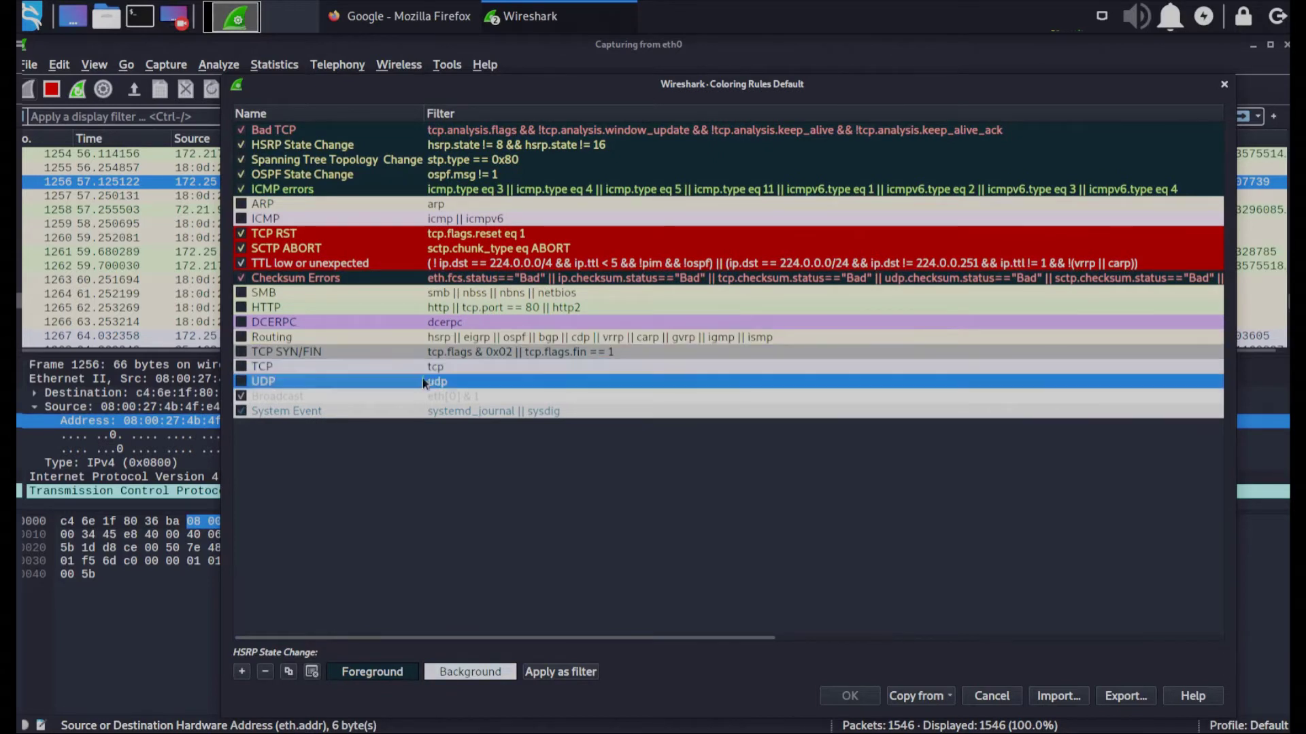
scroll(401, 384, right, 3)
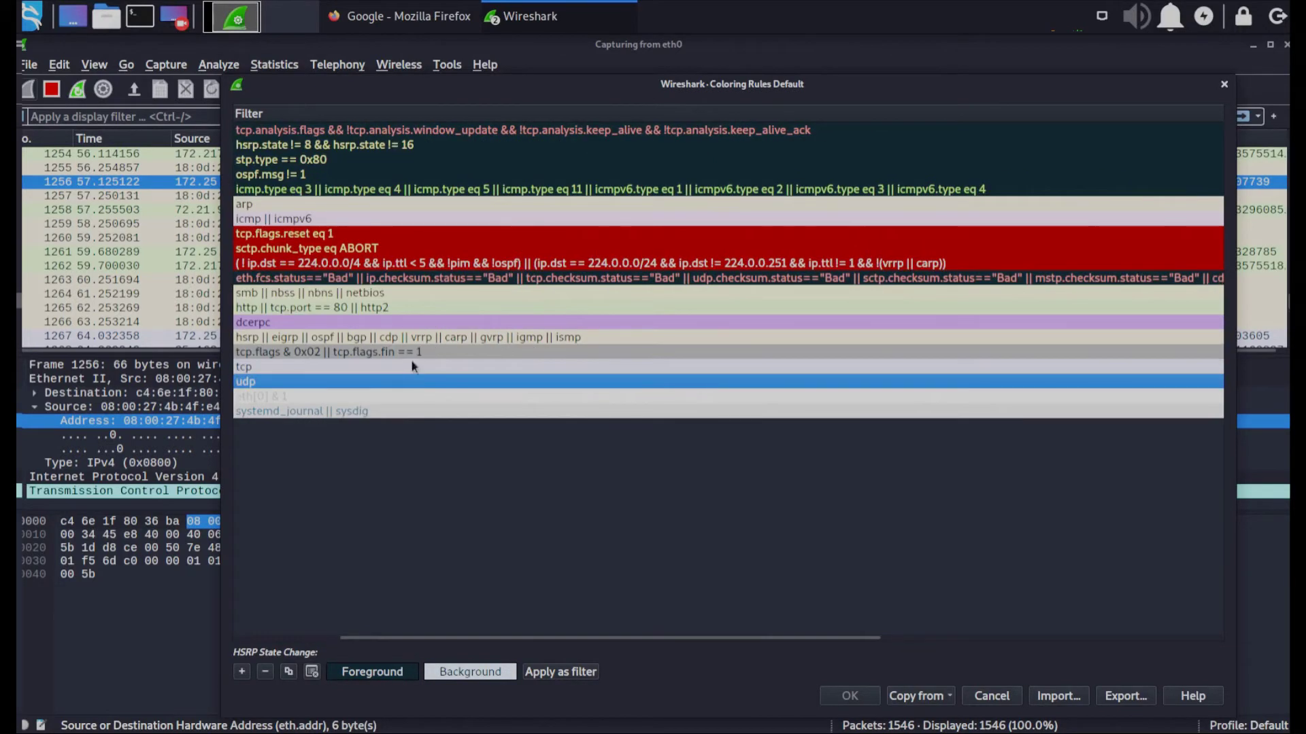
click(469, 371)
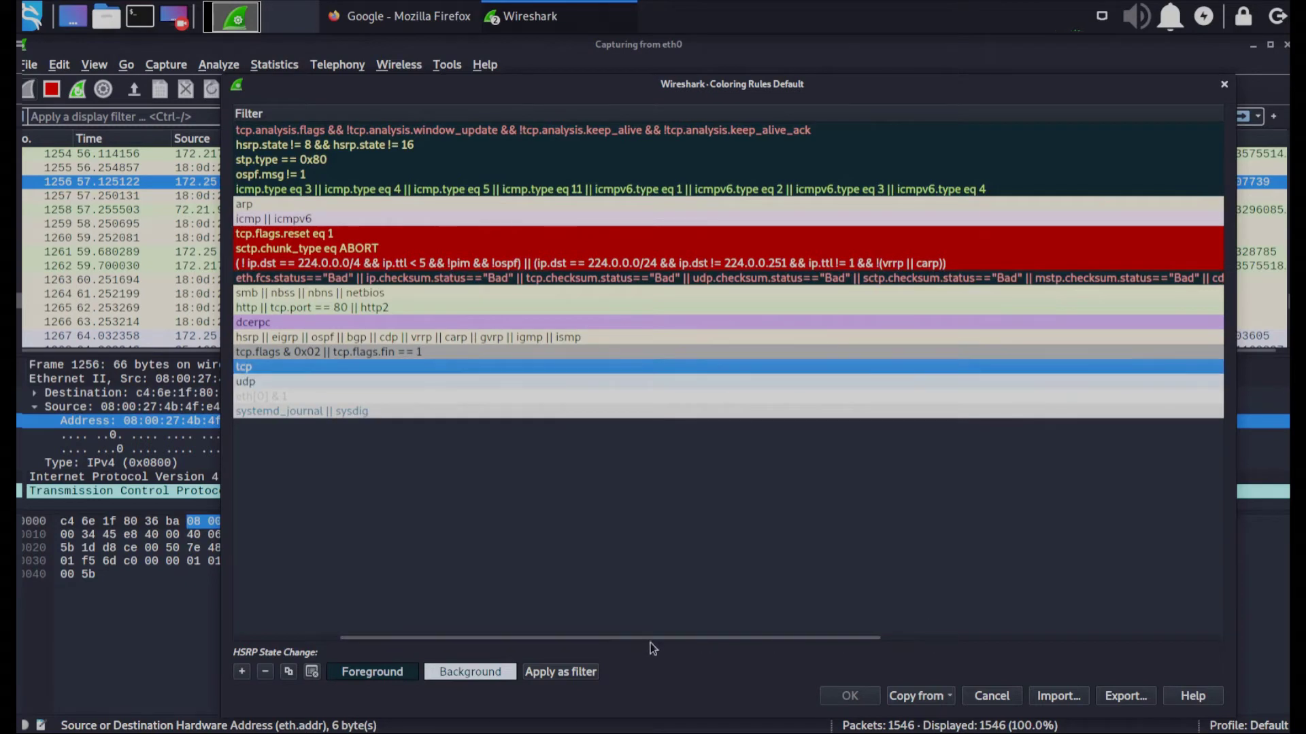
scroll(651, 646, left, 3)
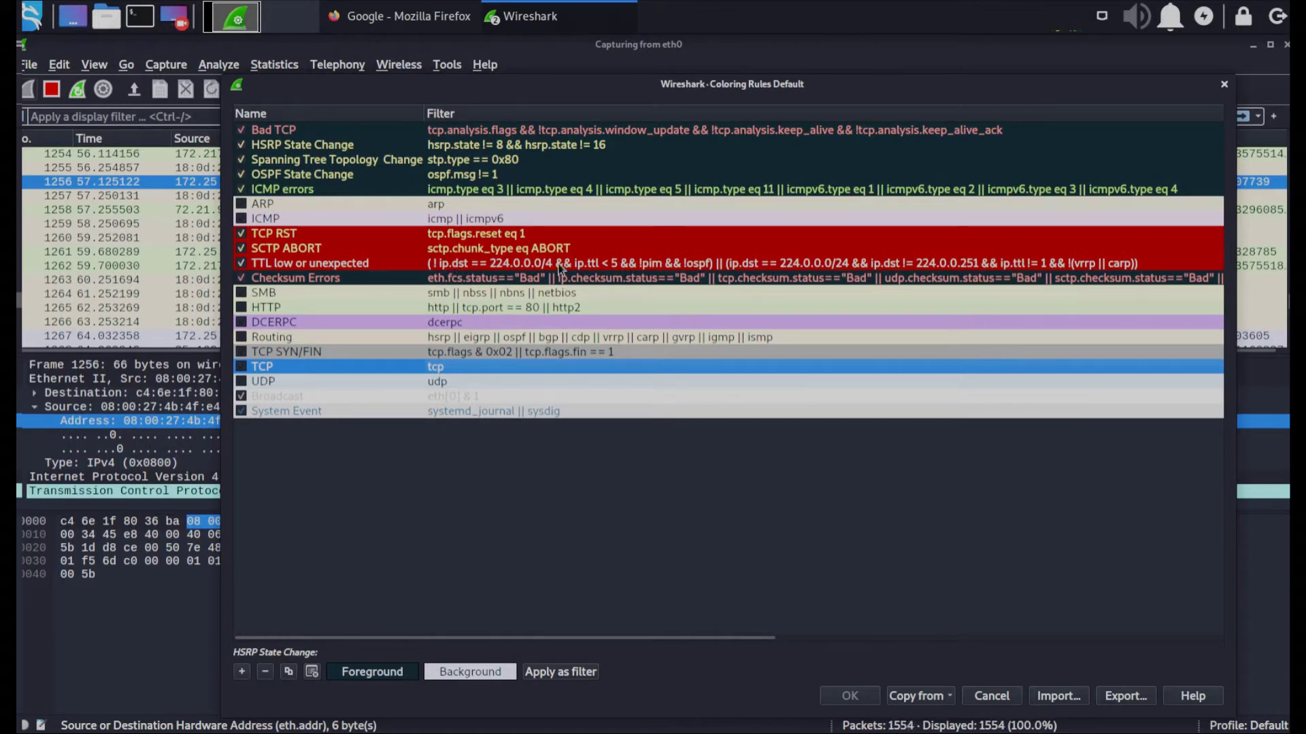
Add a new coloring rule with the filter quic and enable it
click(241, 672)
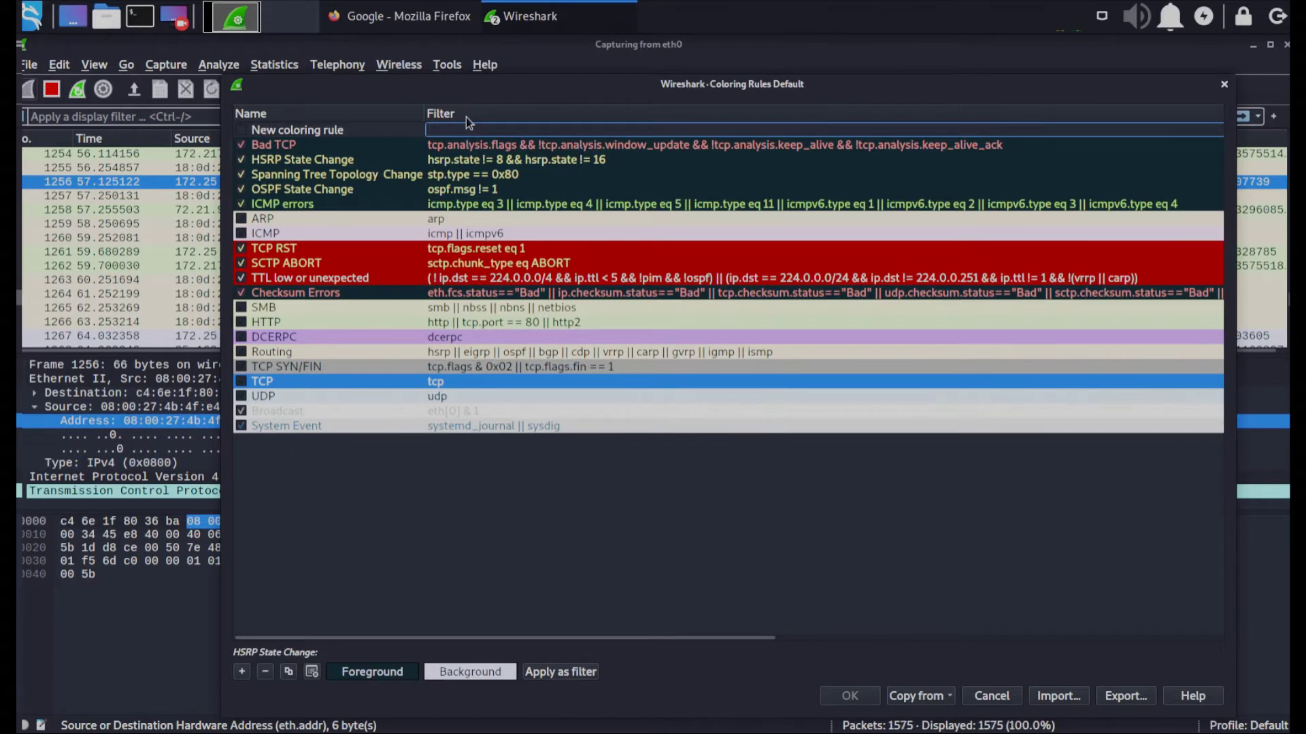
text(quic)
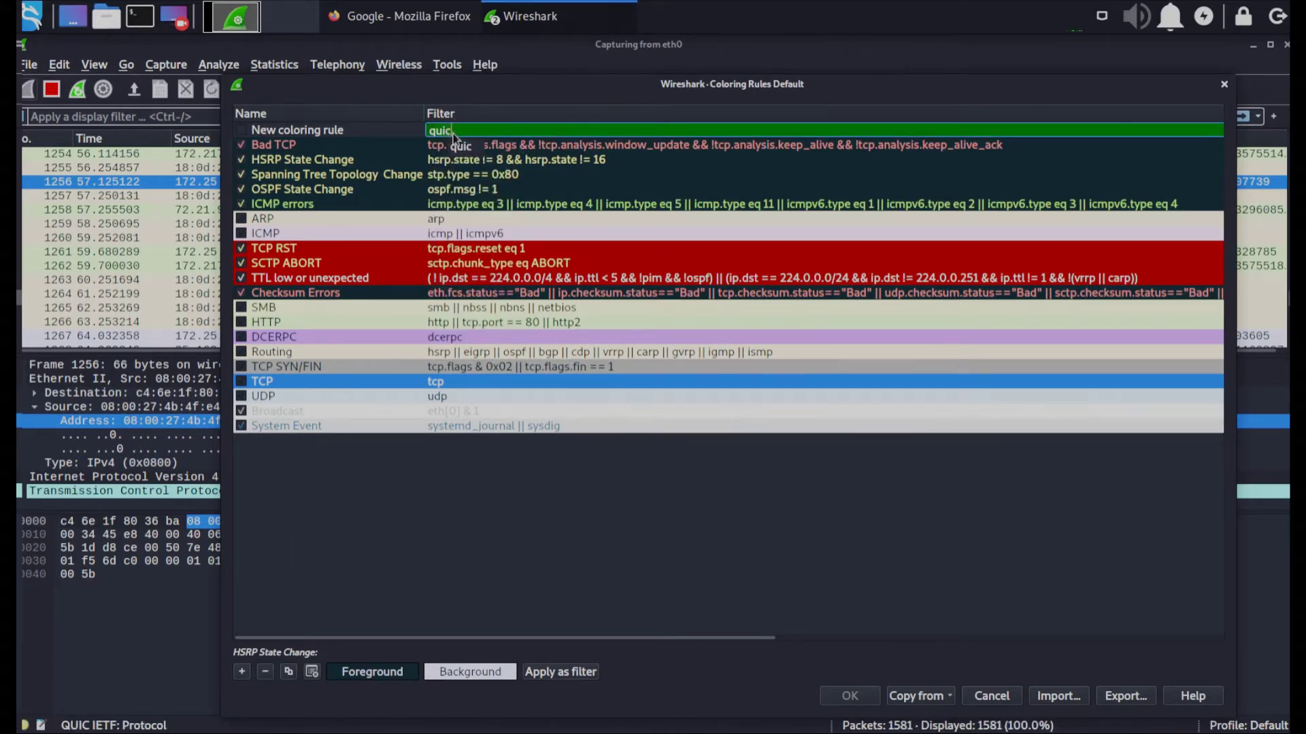
click(459, 131)
double_click(460, 130)
click(469, 128)
click(242, 131)
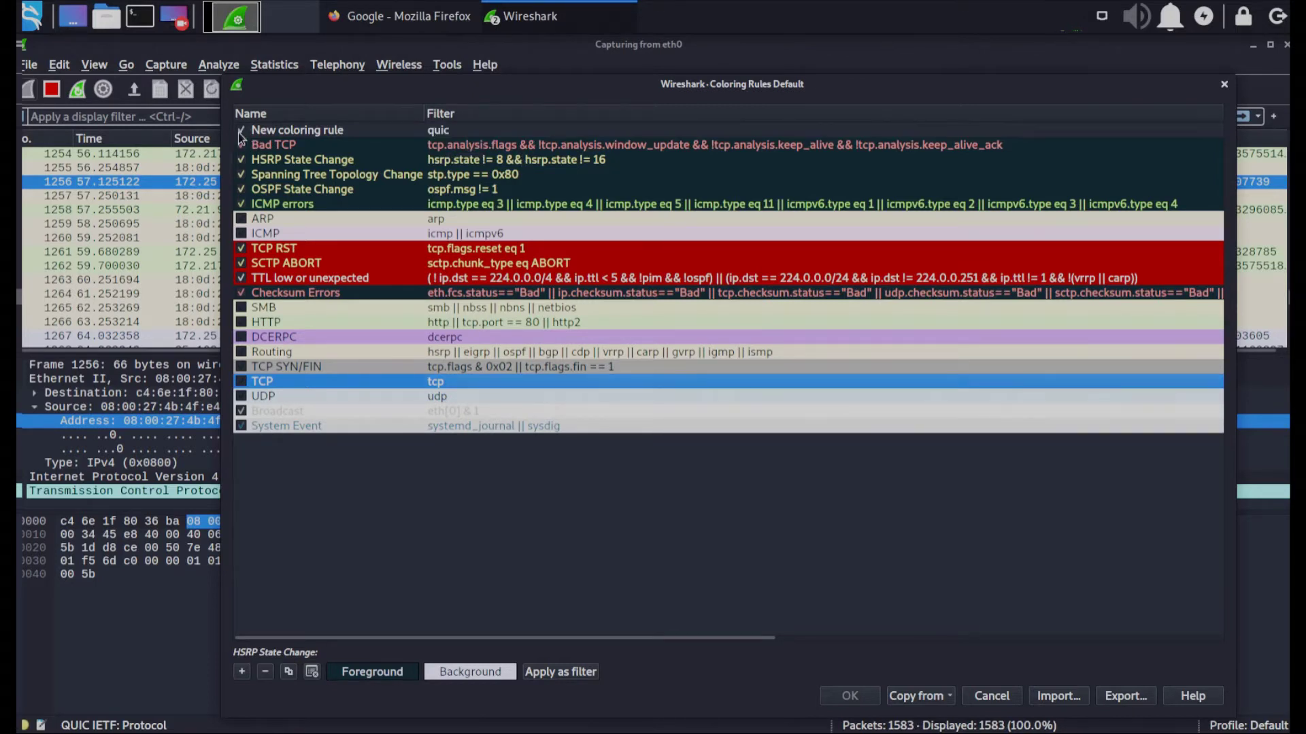
Set the background colour of the quic coloring rule to pink, #ff009d
click(437, 129)
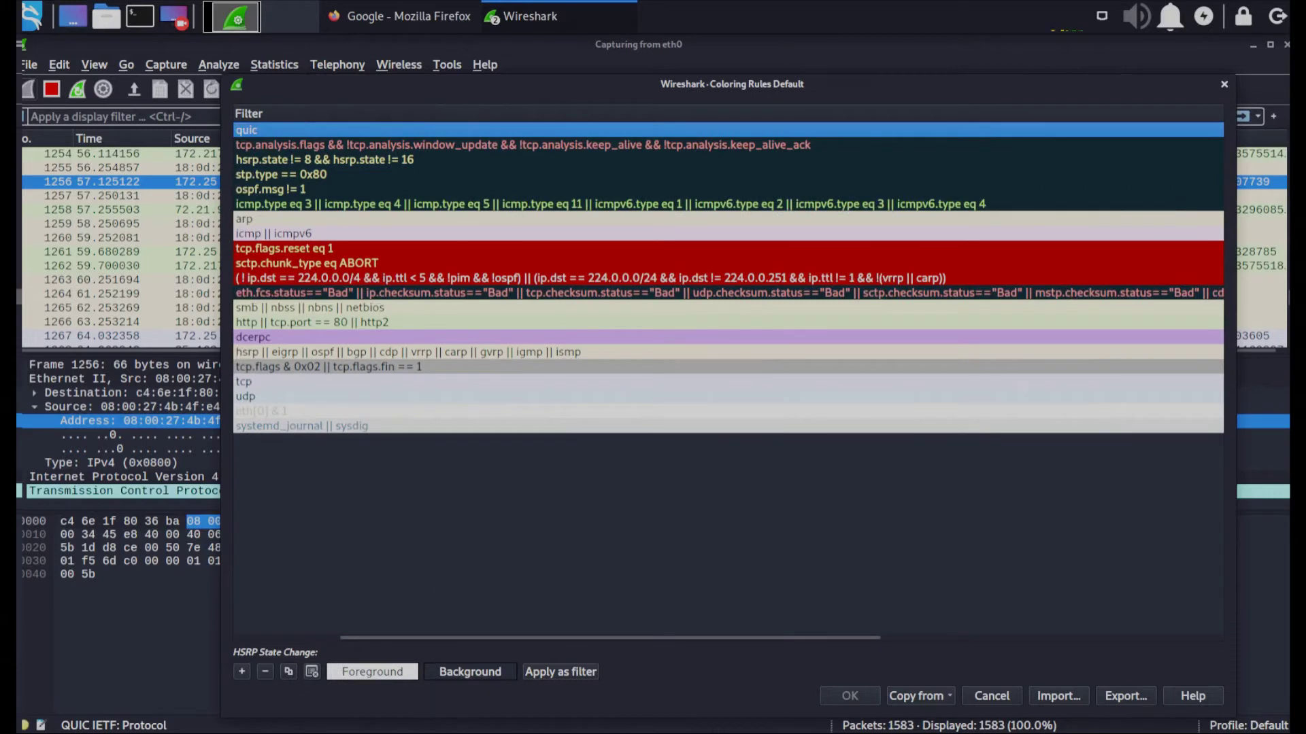
click(371, 673)
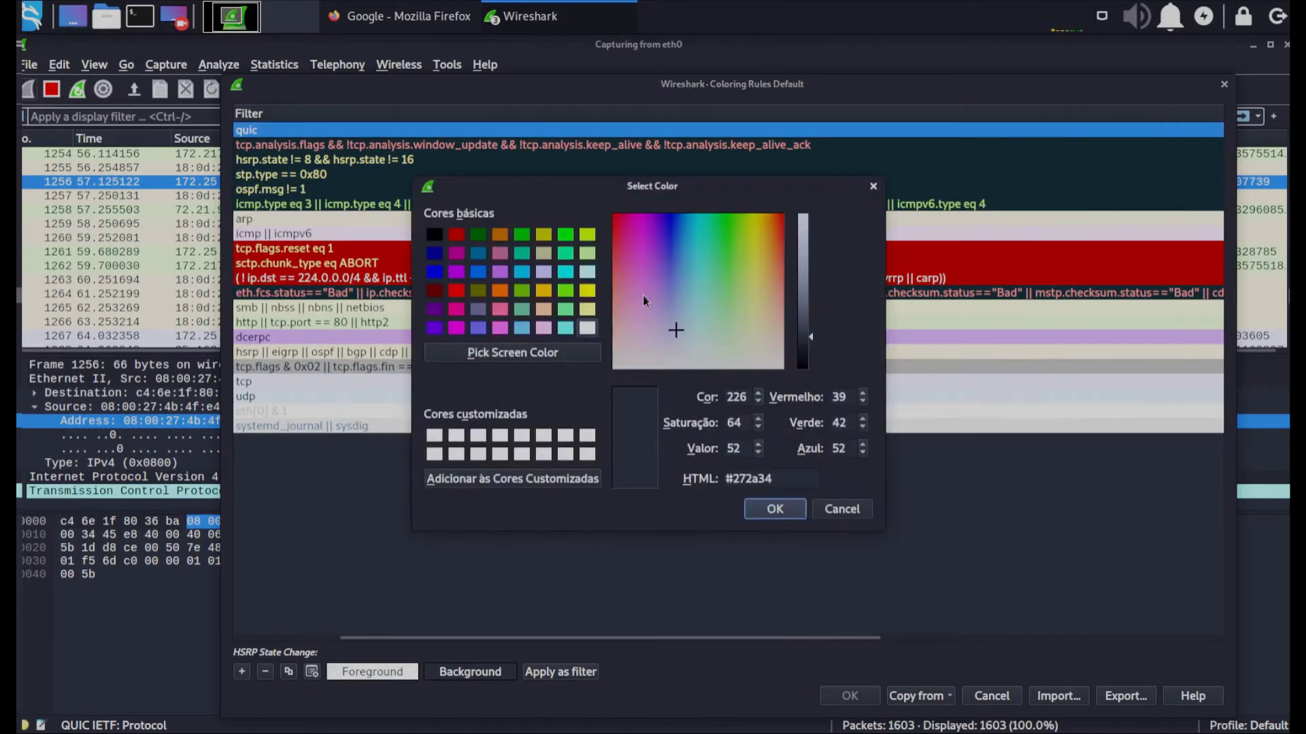
drag(682, 311, 638, 226)
drag(805, 337, 806, 213)
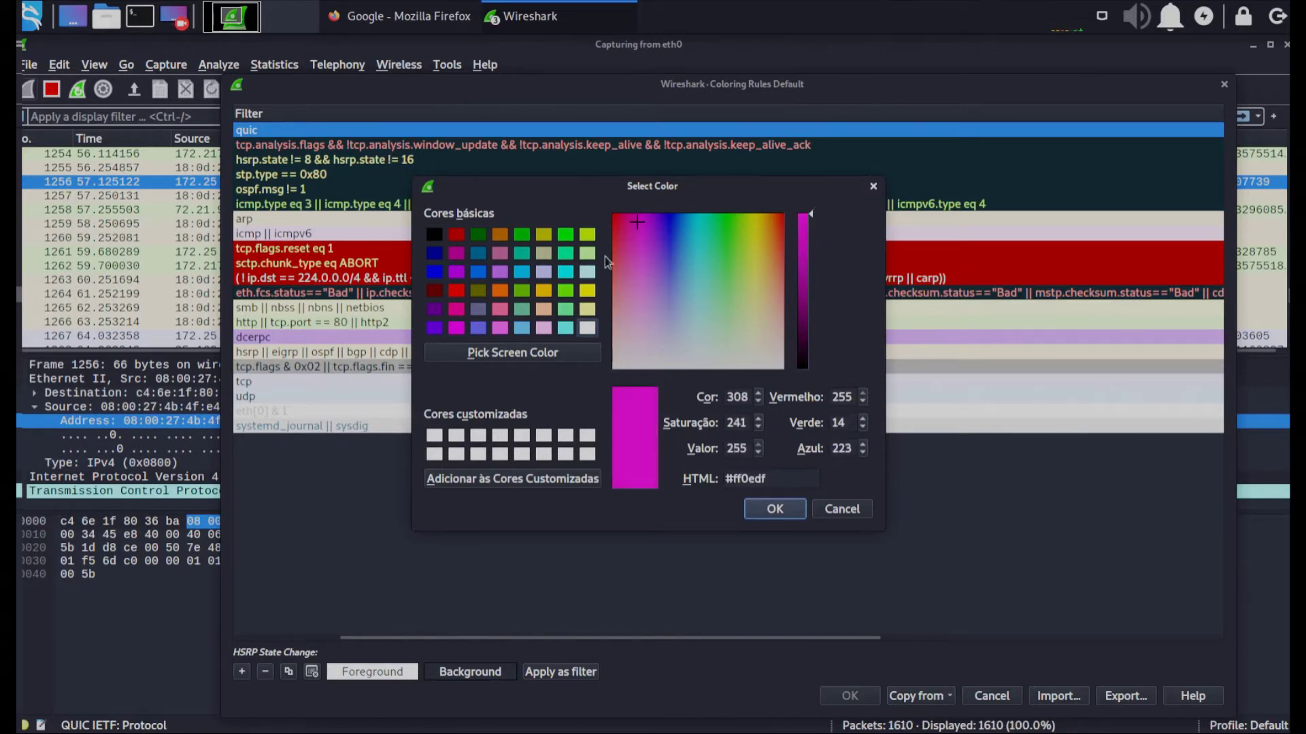
click(627, 222)
mouse_move(627, 223)
mouse_down()
mouse_move(658, 215)
mouse_move(626, 215)
mouse_up()
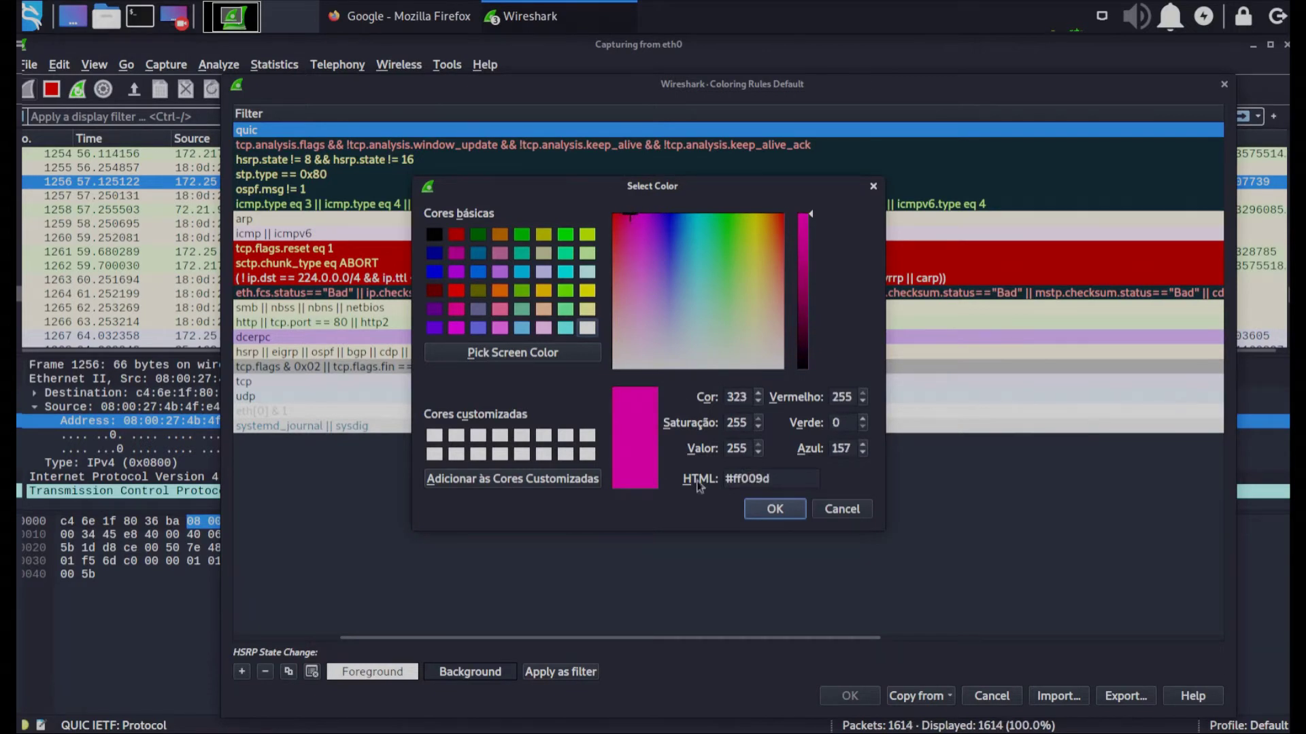
click(755, 511)
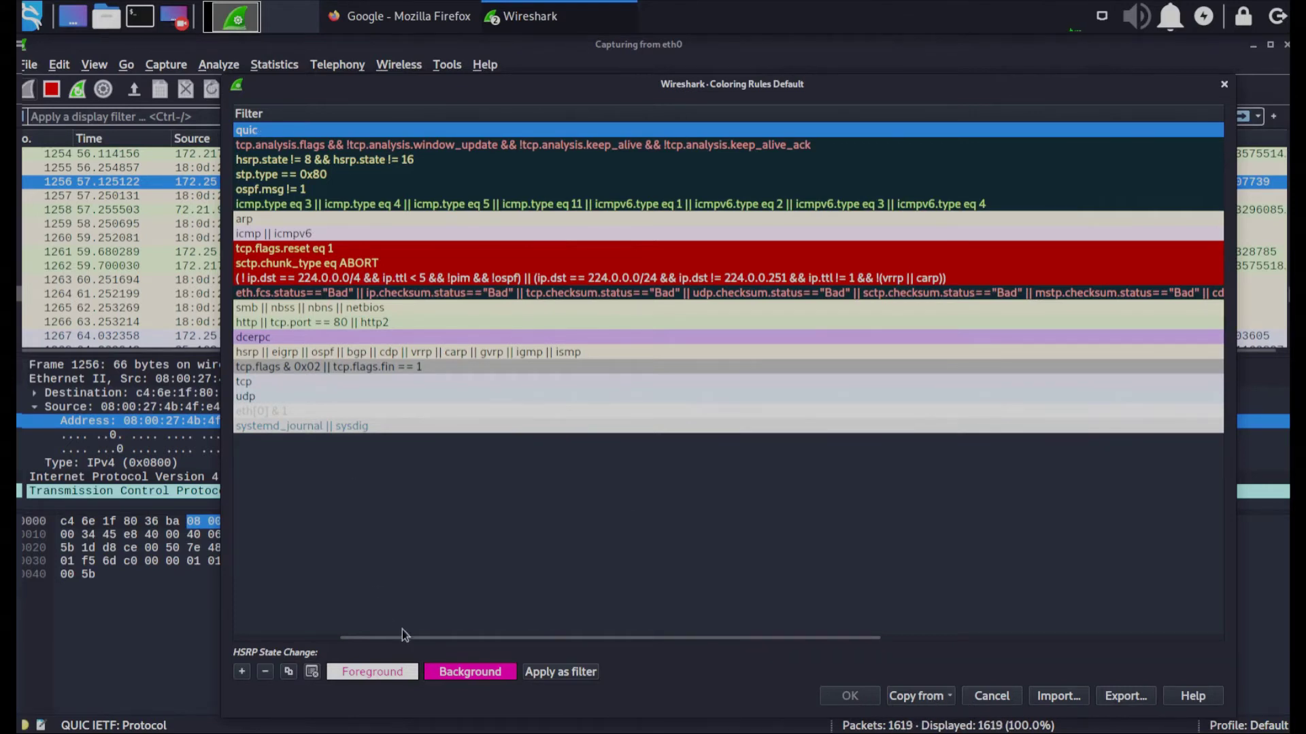
Check the quic rule's new colouring in the rule list against the Bad TCP rule
drag(405, 637, 218, 583)
click(458, 147)
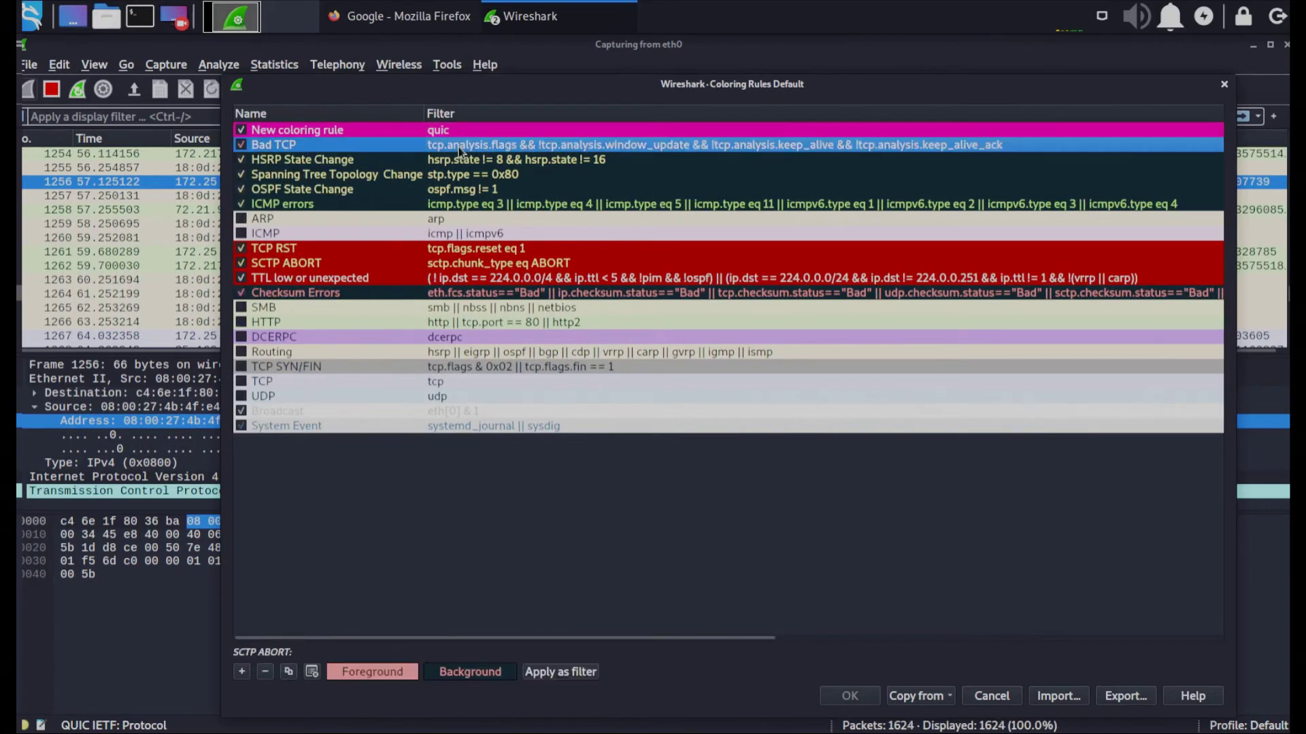
click(403, 132)
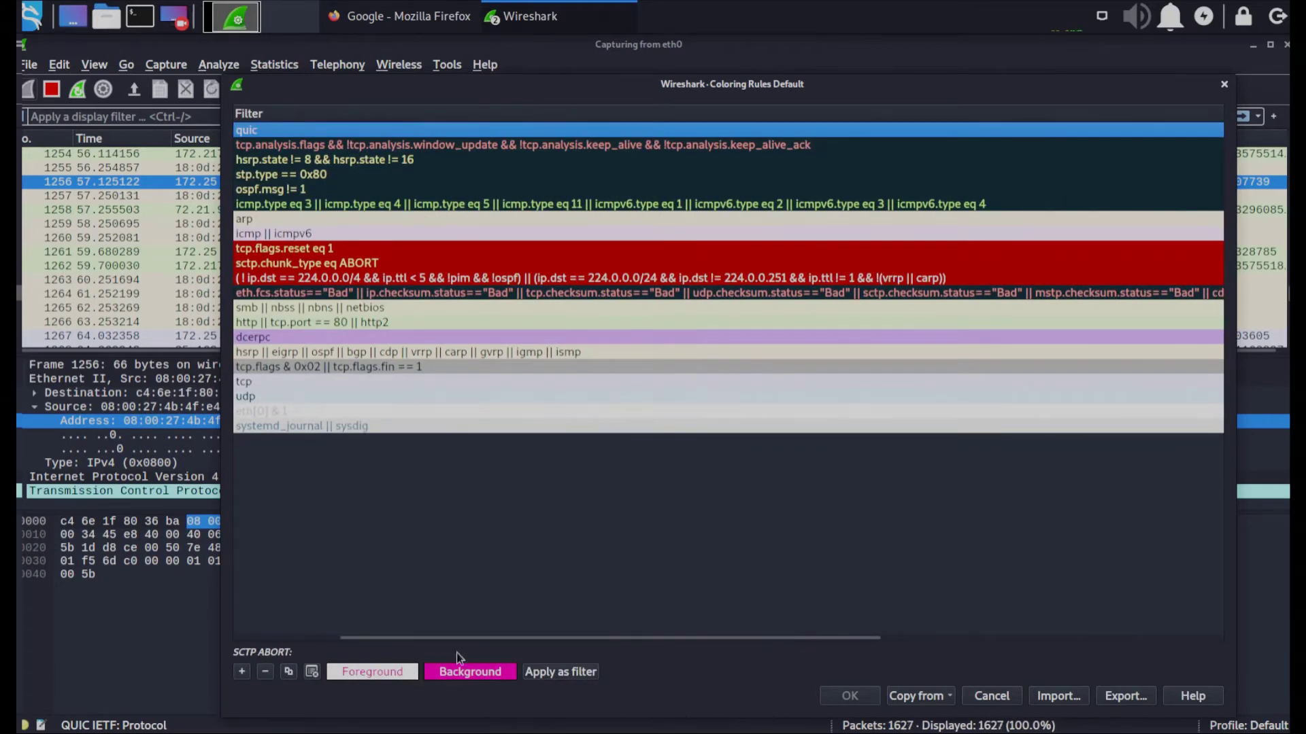
click(390, 635)
drag(390, 636, 272, 638)
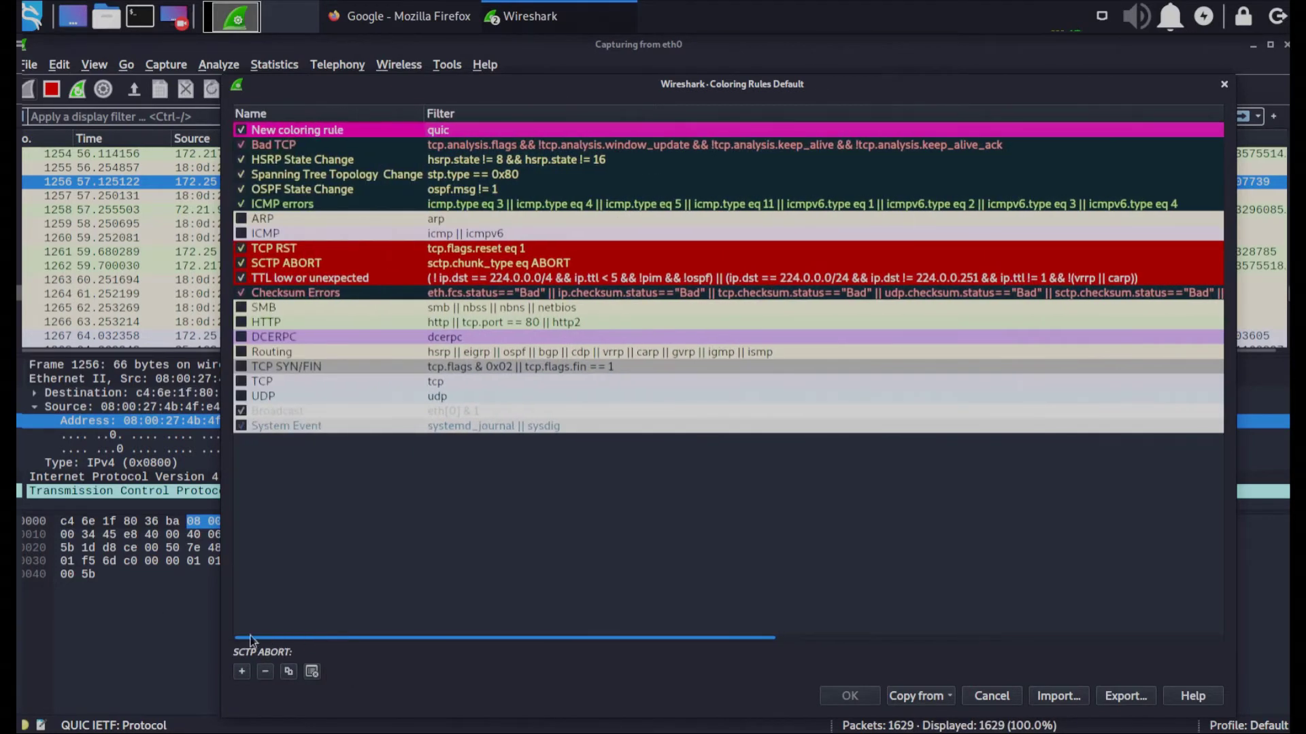
click(450, 145)
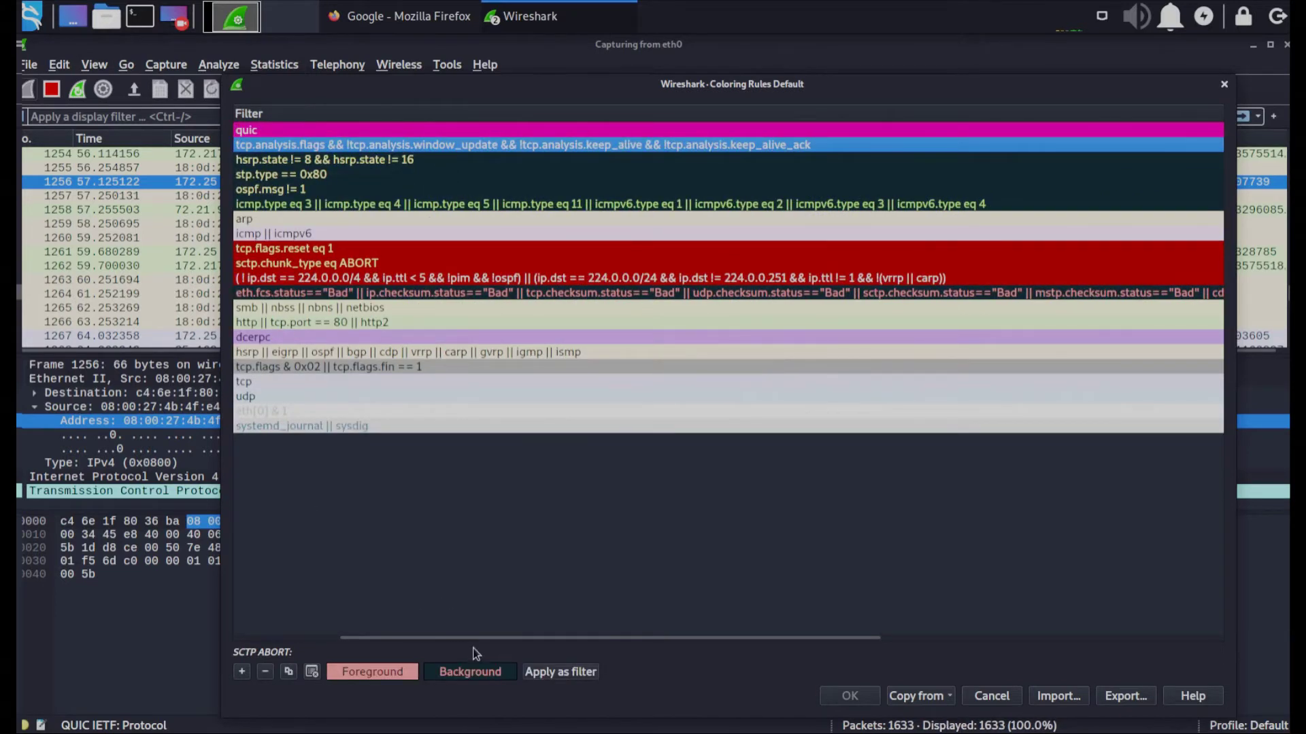
drag(428, 637, 323, 638)
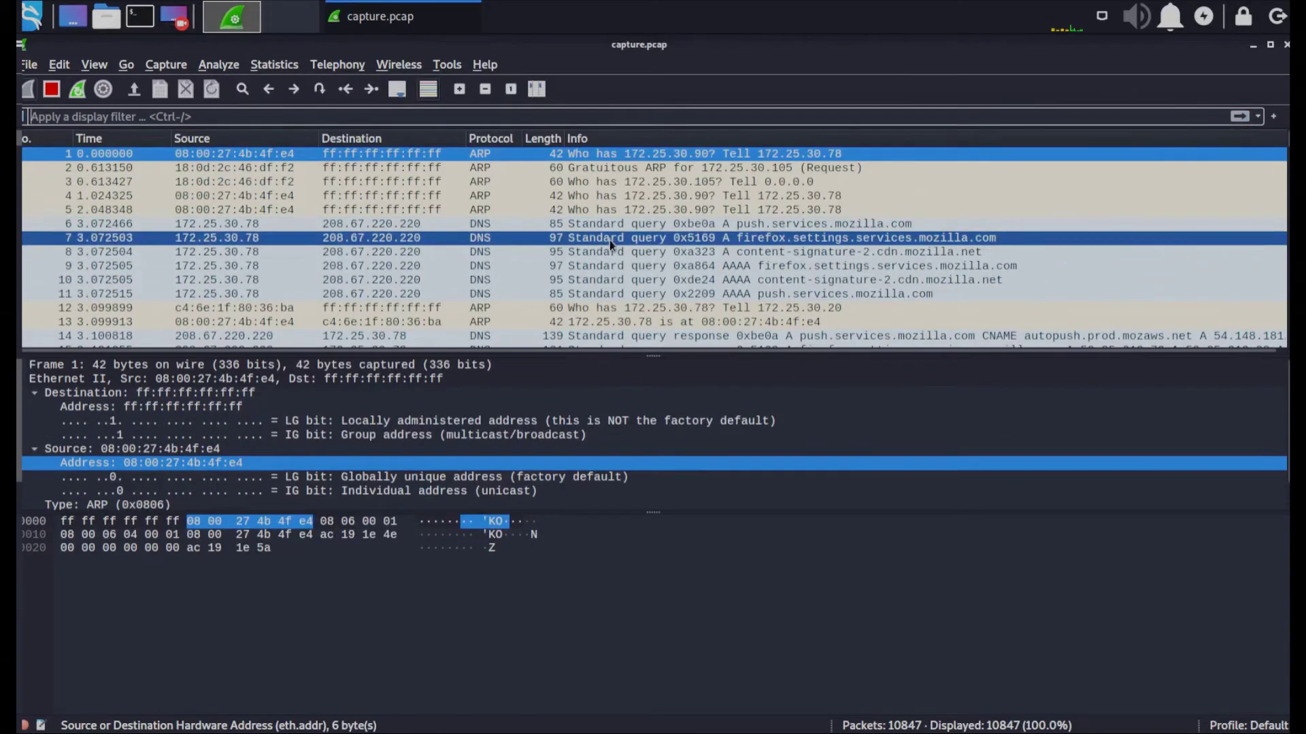
Try the display filter quic on the captured packets, then clear it to list all packets again
click(501, 262)
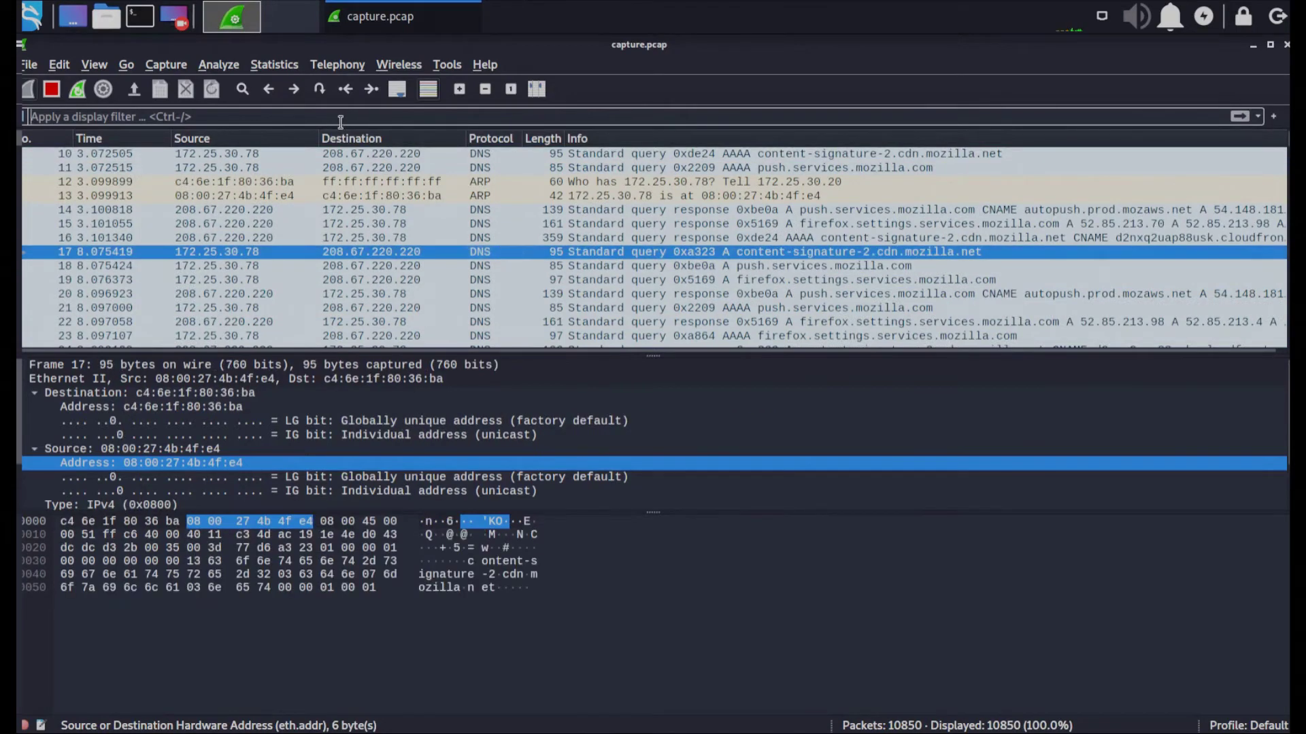
click(374, 117)
text(quic)
key(Return)
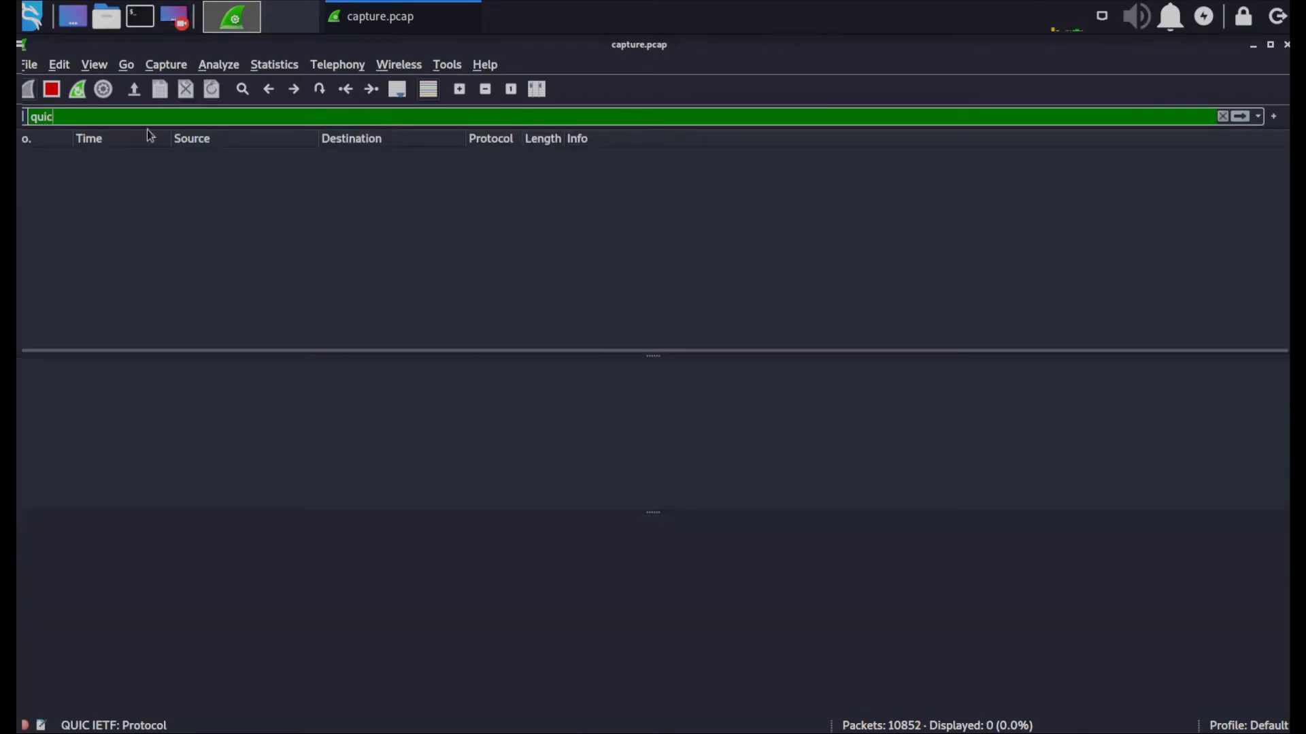
key(ctrl+a)
key(BackSpace)
key(Return)
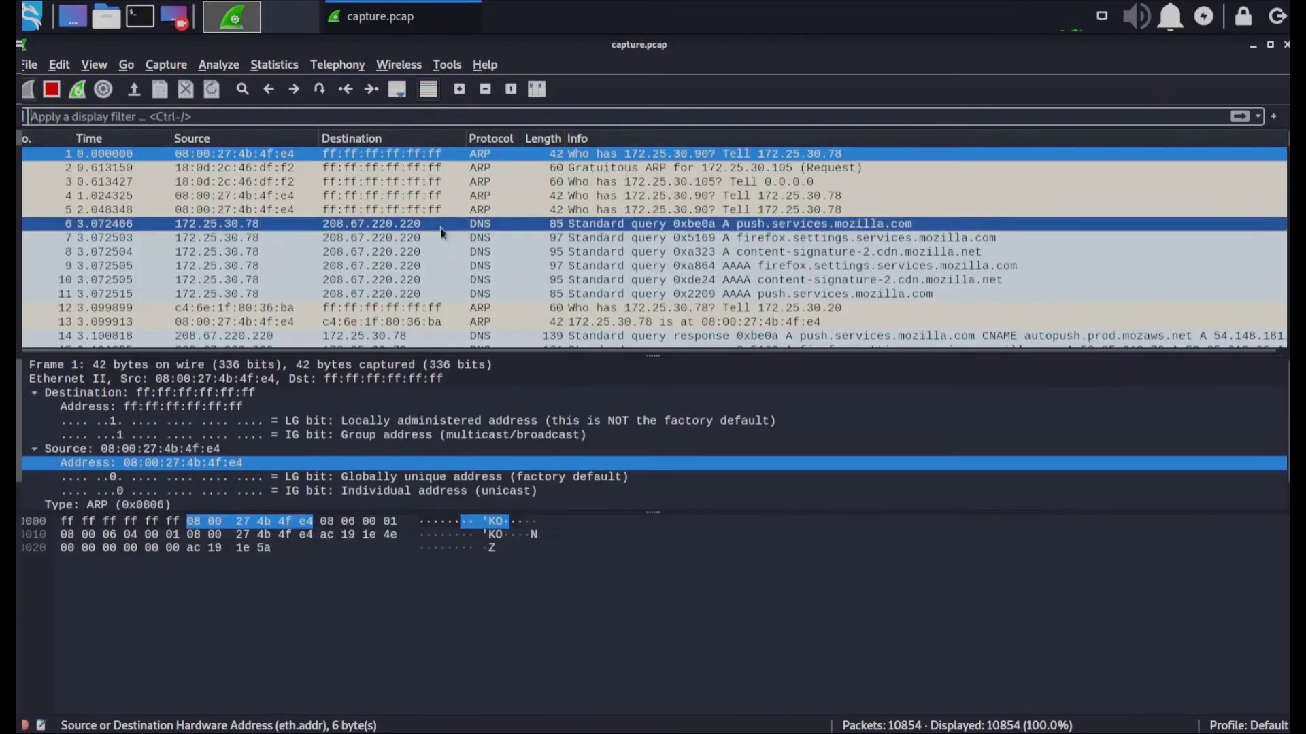
Apply the display filter tcp to the captured packets
scroll(497, 252, down, 8)
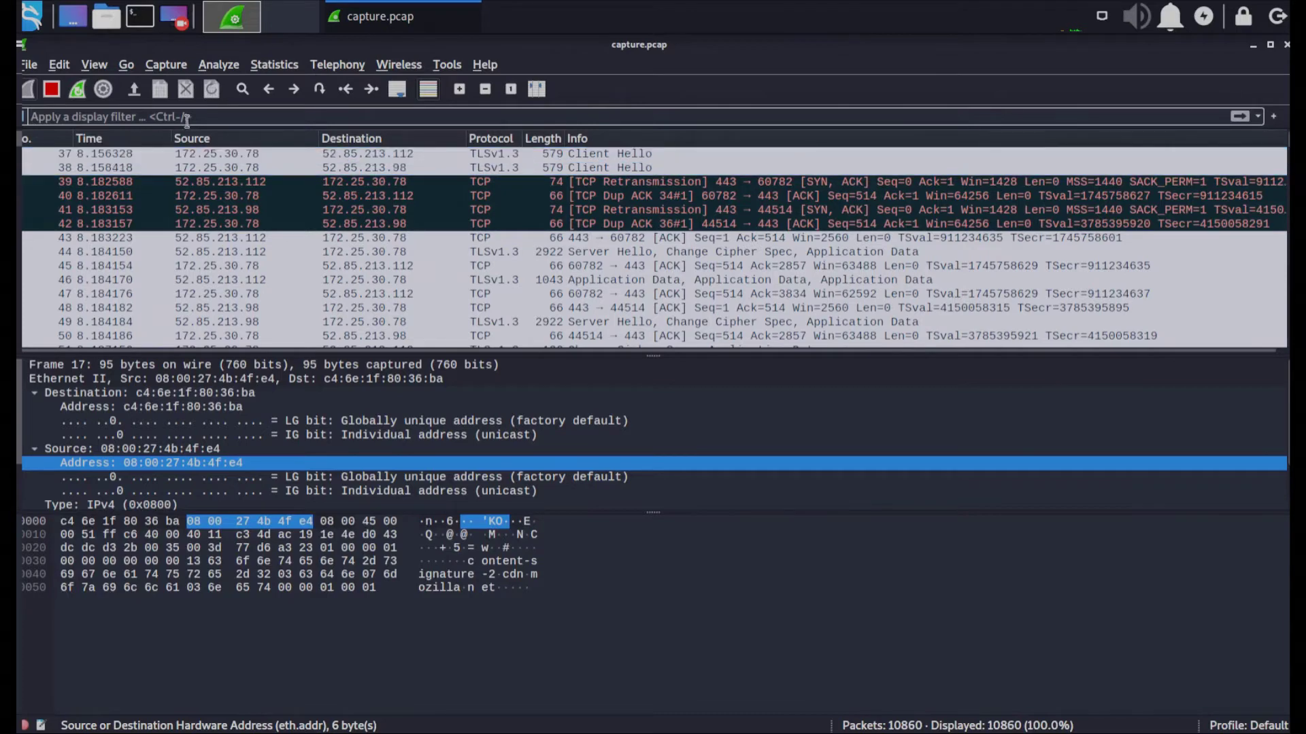
click(244, 112)
text(tcp)
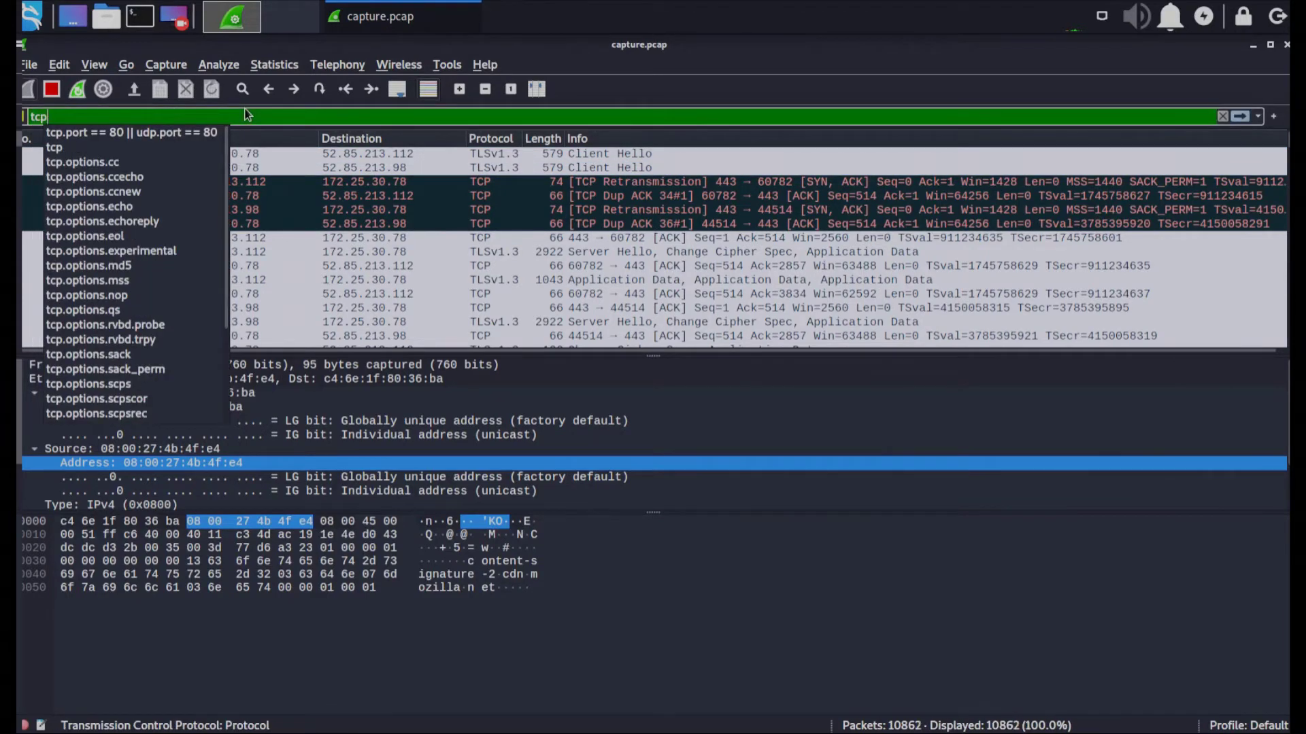
key(Return)
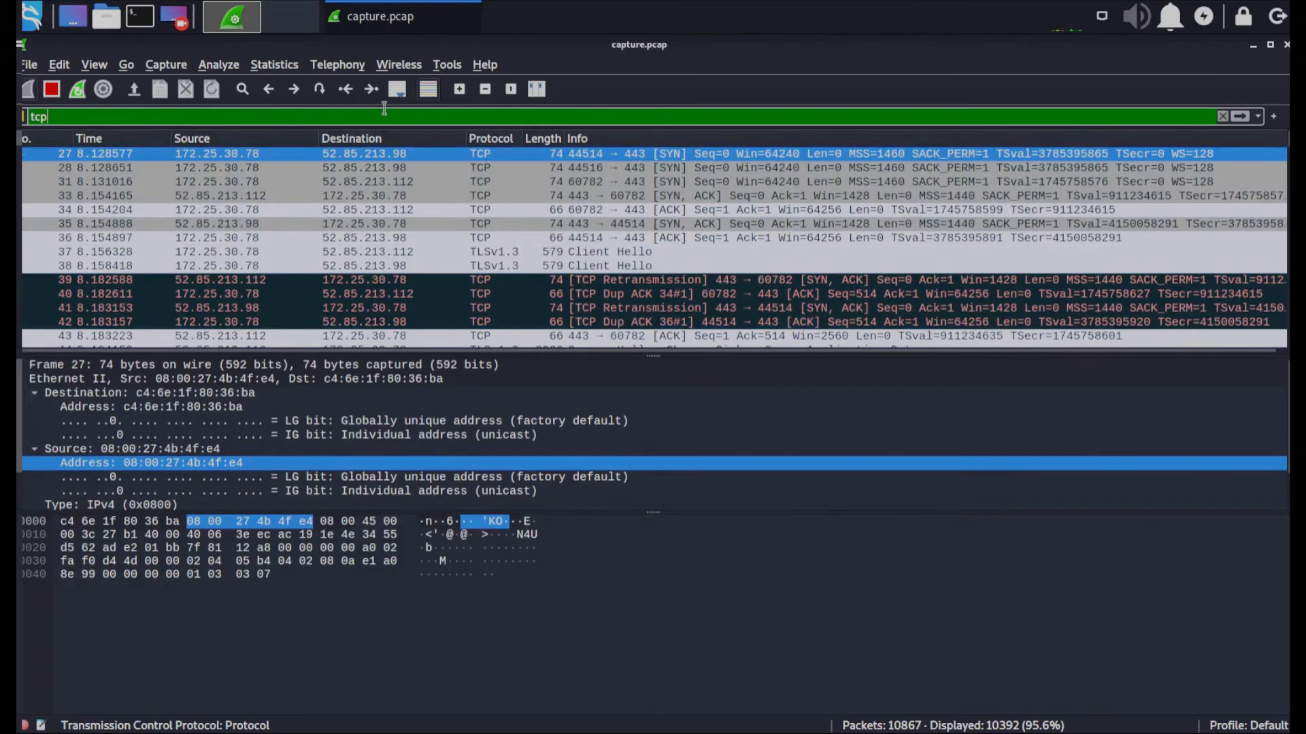
Enlarge the main window's text by a few zoom levels and shrink it back
click(463, 92)
click(464, 93)
click(465, 94)
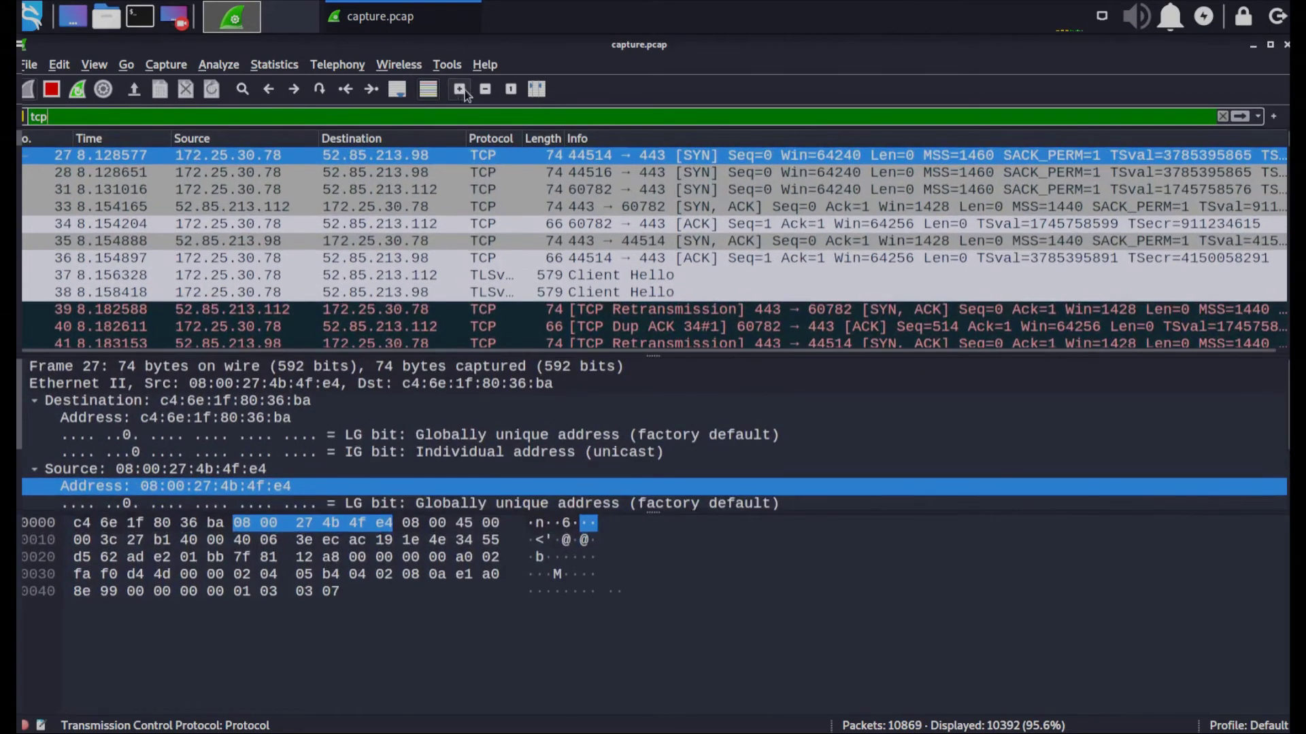
click(485, 89)
click(485, 89)
click(485, 89)
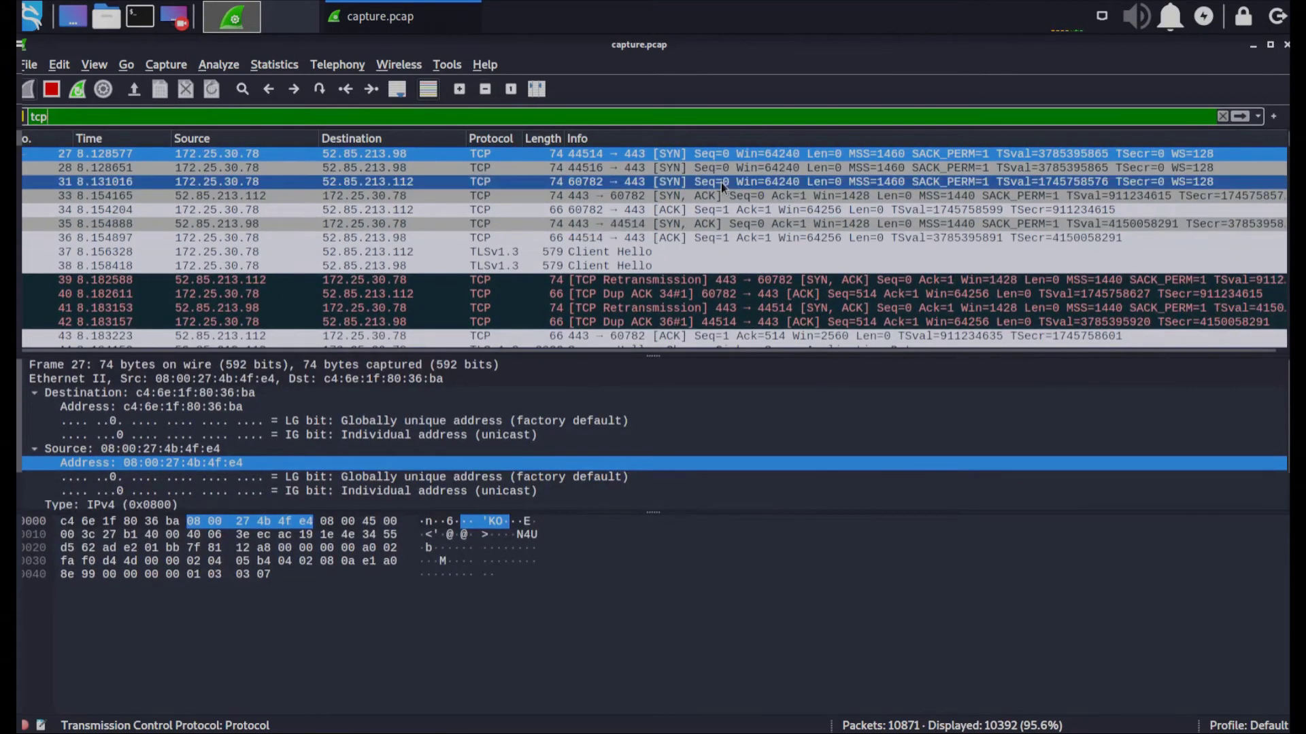
Select the first TCP Retransmission packet, number 39, and zoom the text in and back out around it
click(680, 280)
click(462, 90)
click(462, 90)
click(462, 90)
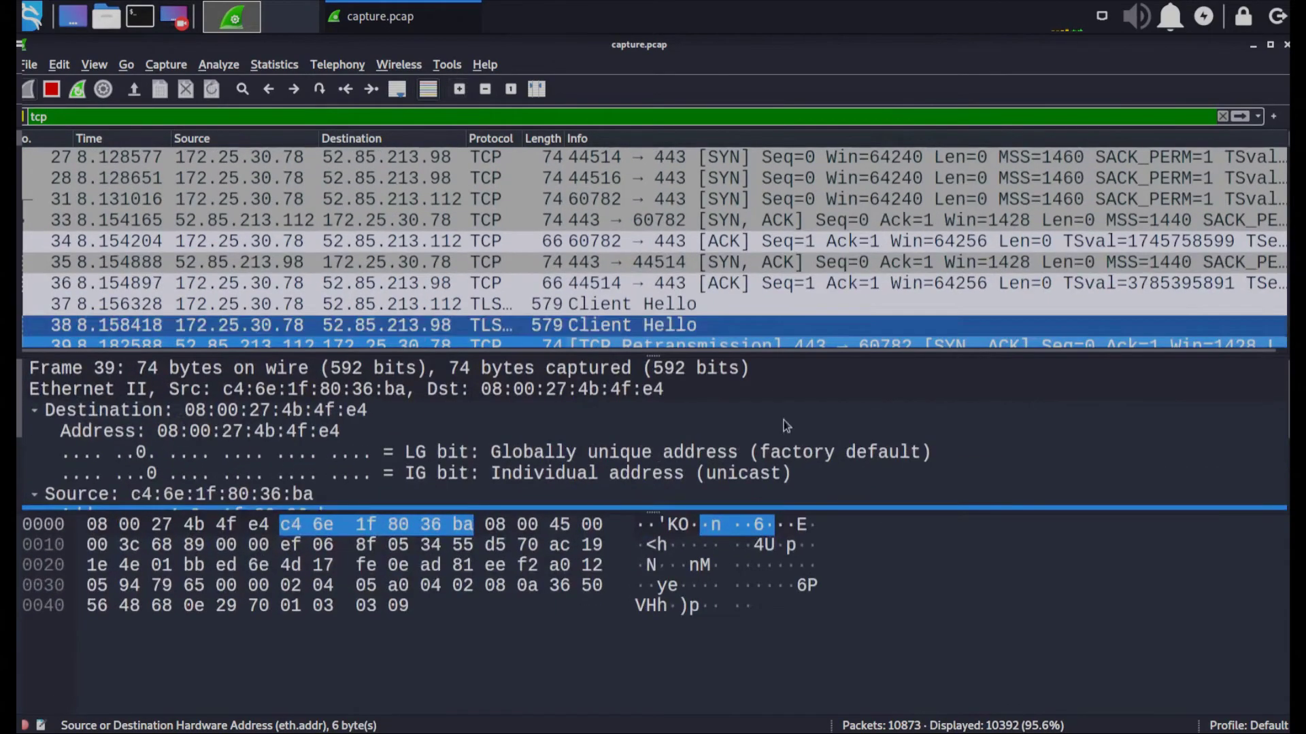
click(485, 89)
click(485, 89)
click(485, 89)
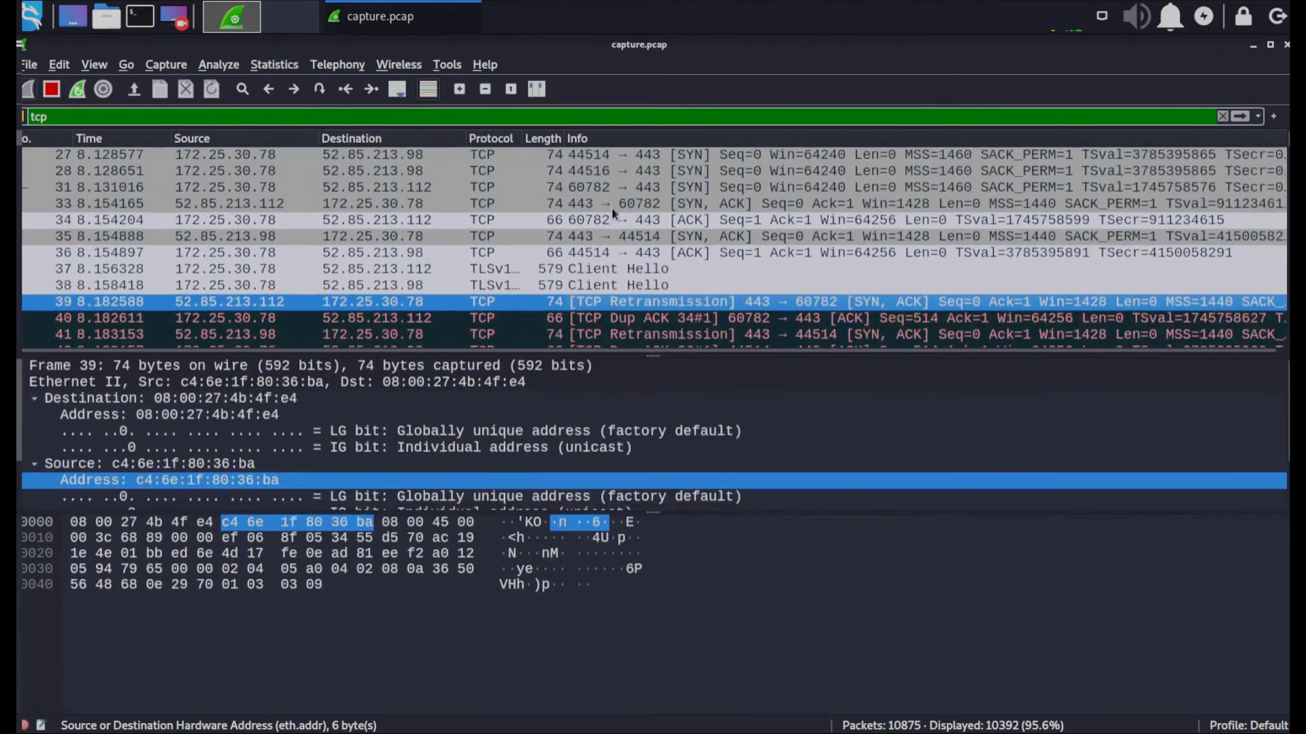
Switch the configuration profile to Bluetooth to compare its layout, then return to the Default profile
click(1258, 726)
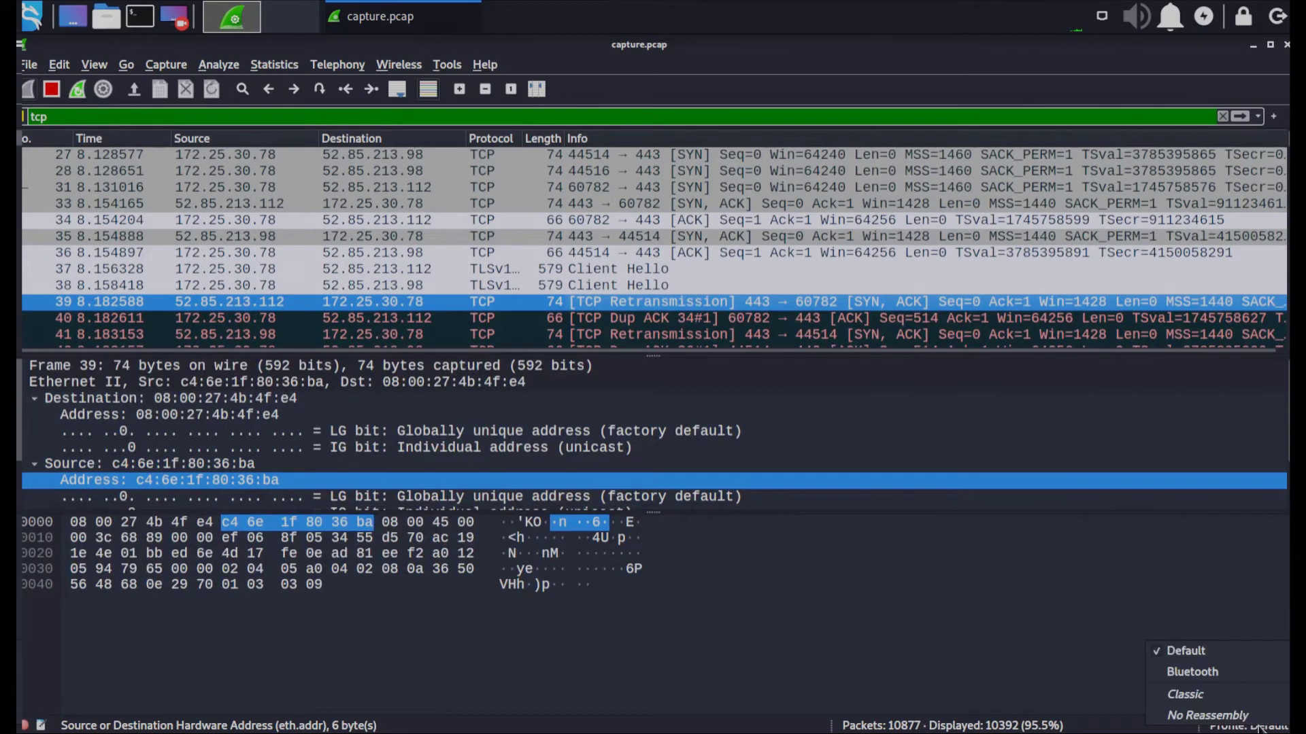
click(1173, 672)
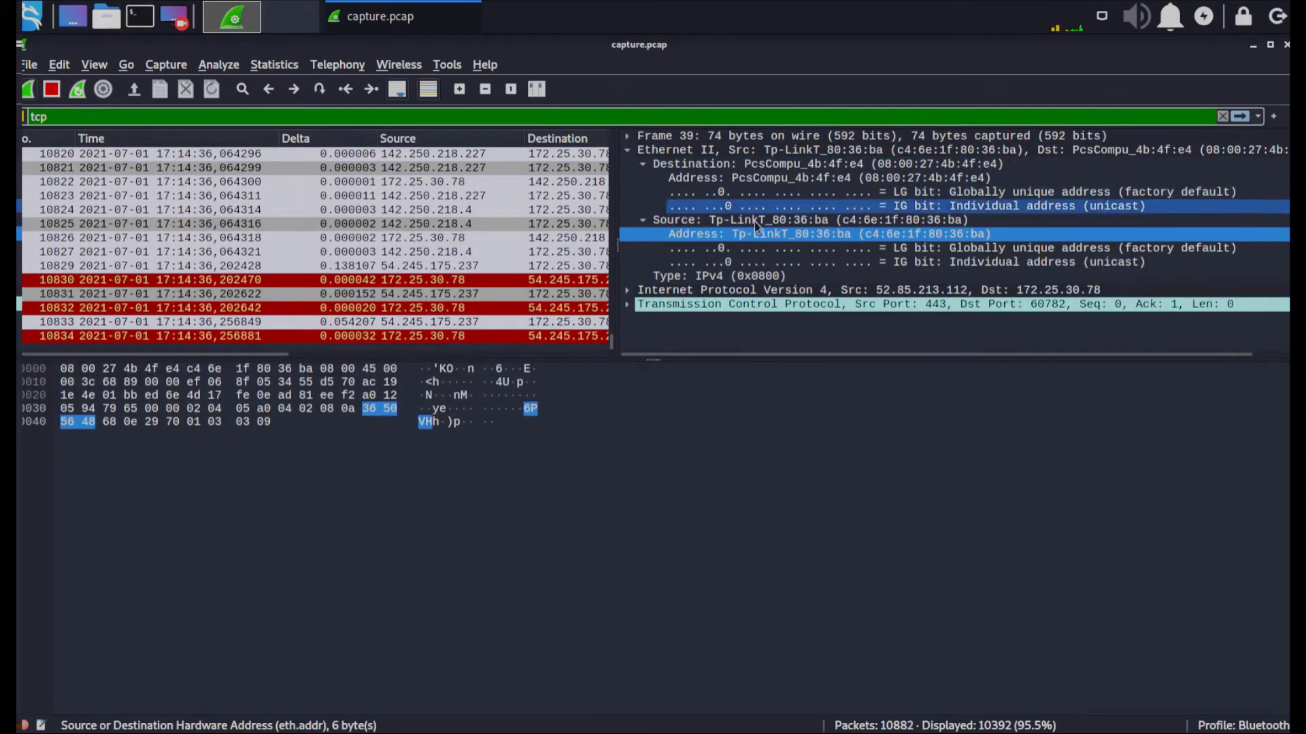
click(1265, 726)
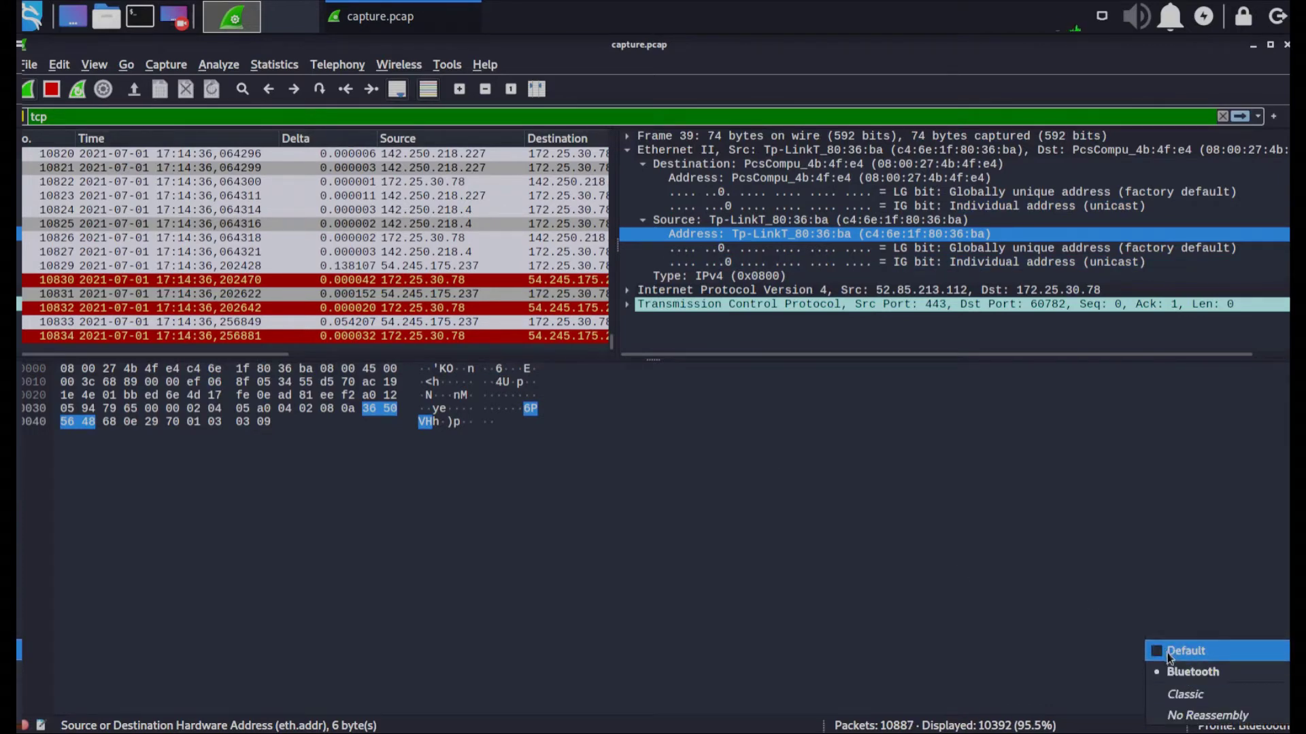
click(1167, 653)
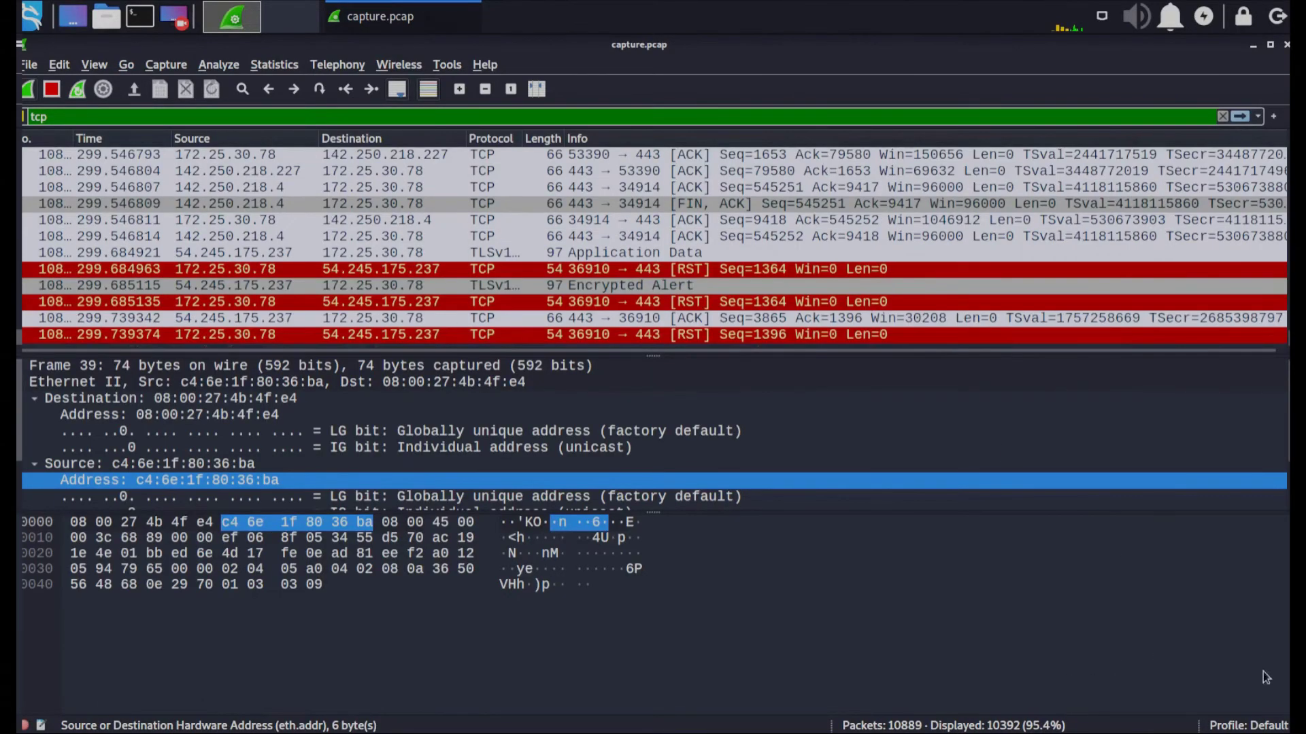
click(1258, 727)
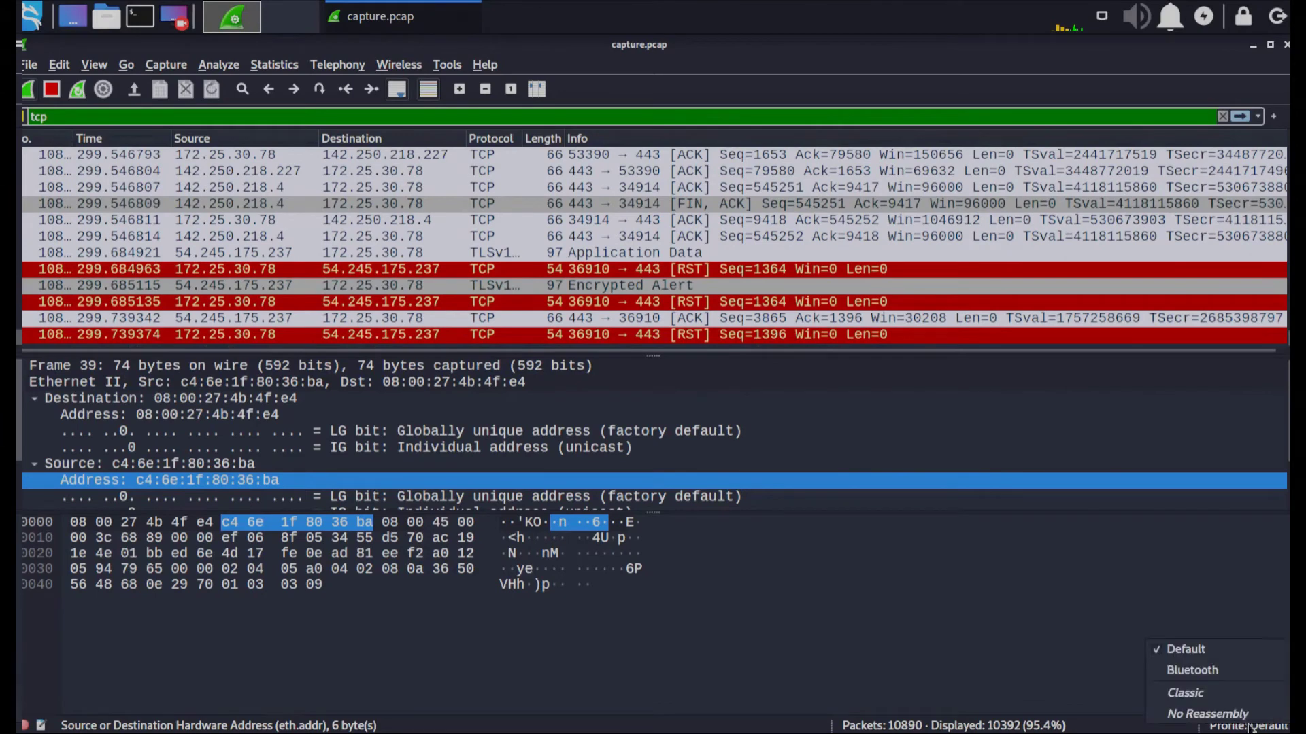
click(1180, 654)
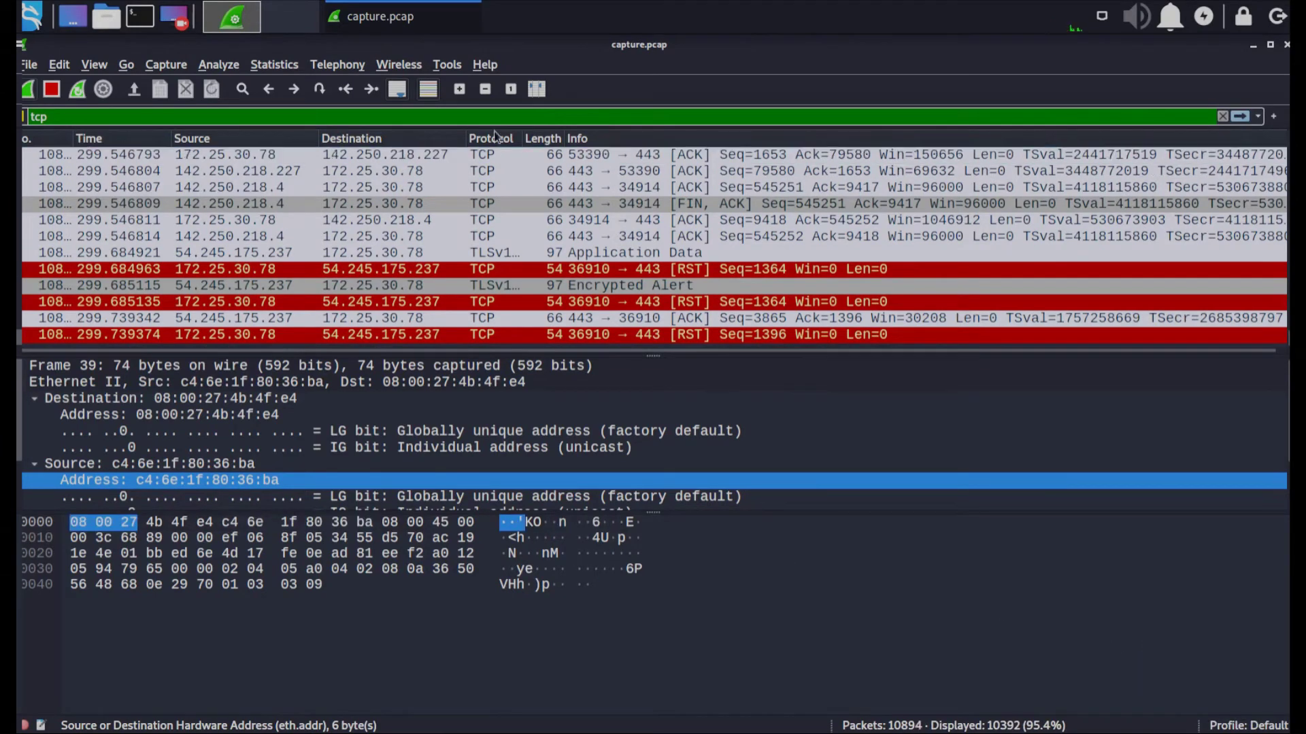
Open the packet list's column preferences, widen the dialog and go through the existing columns and their types
click(59, 64)
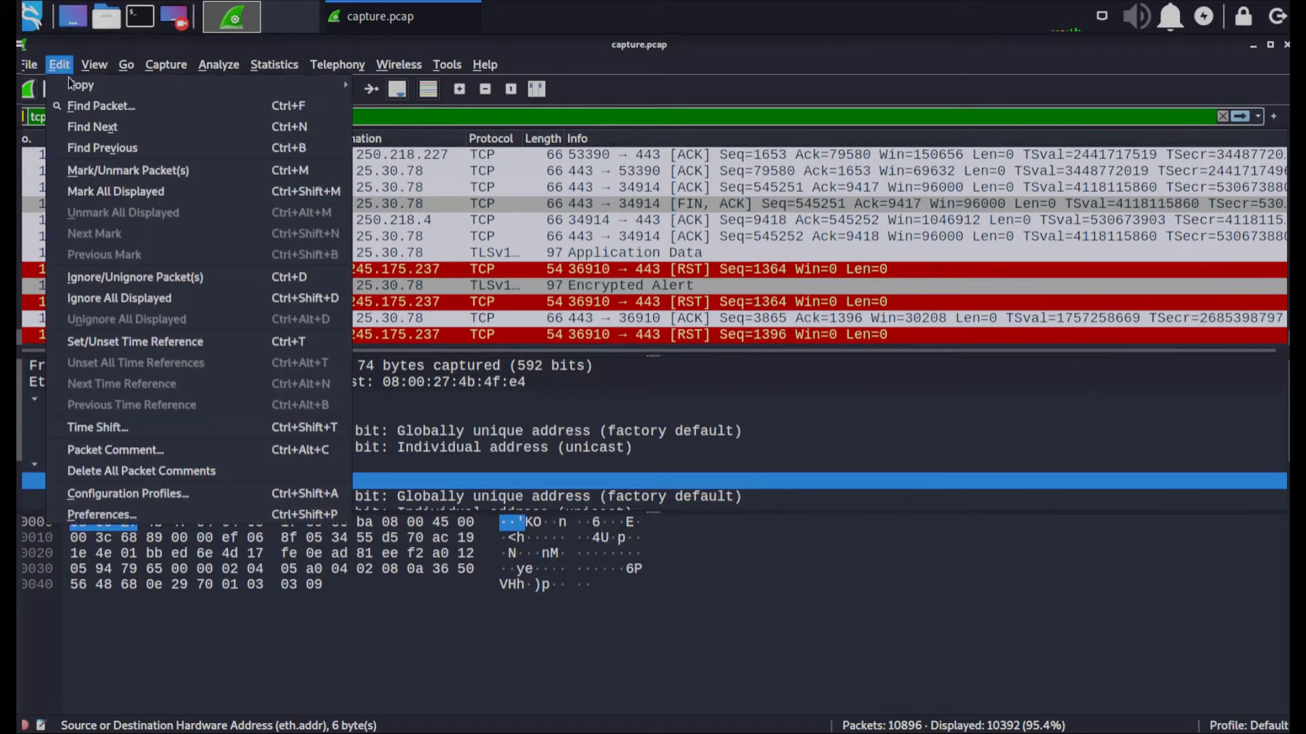
click(107, 516)
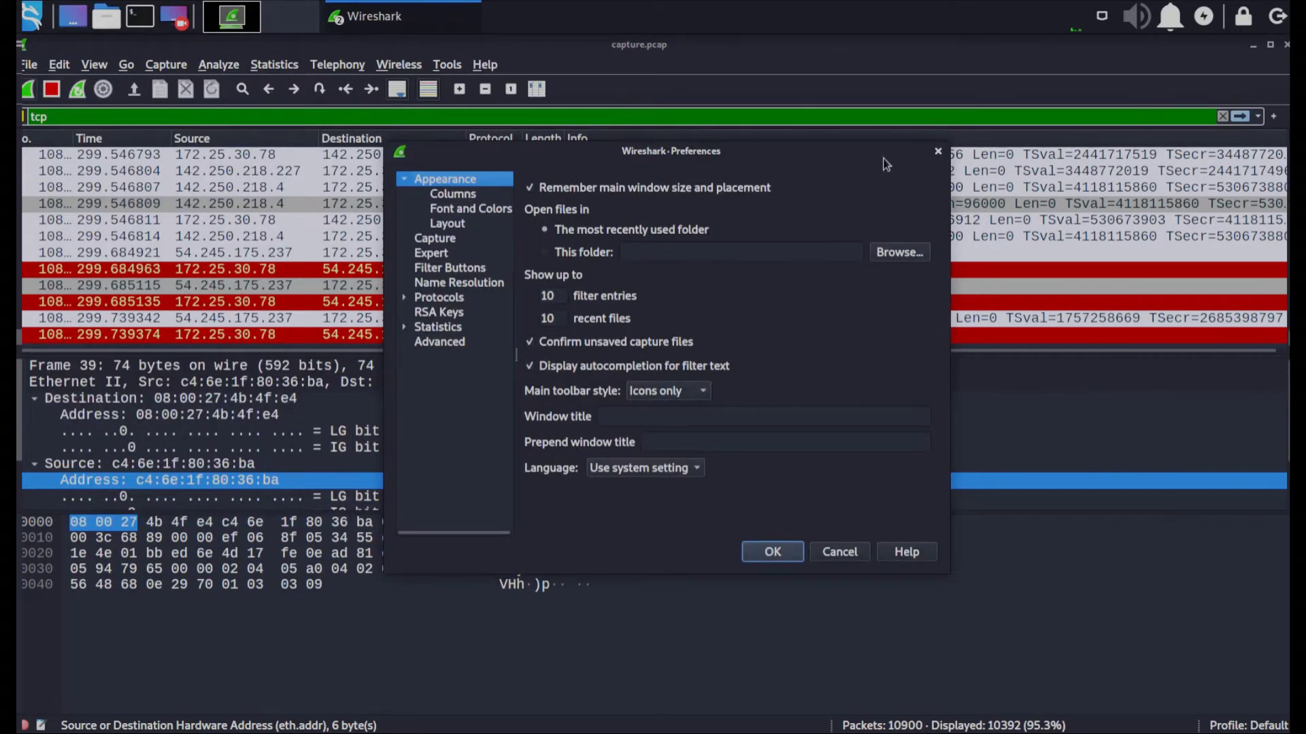
drag(384, 289, 204, 254)
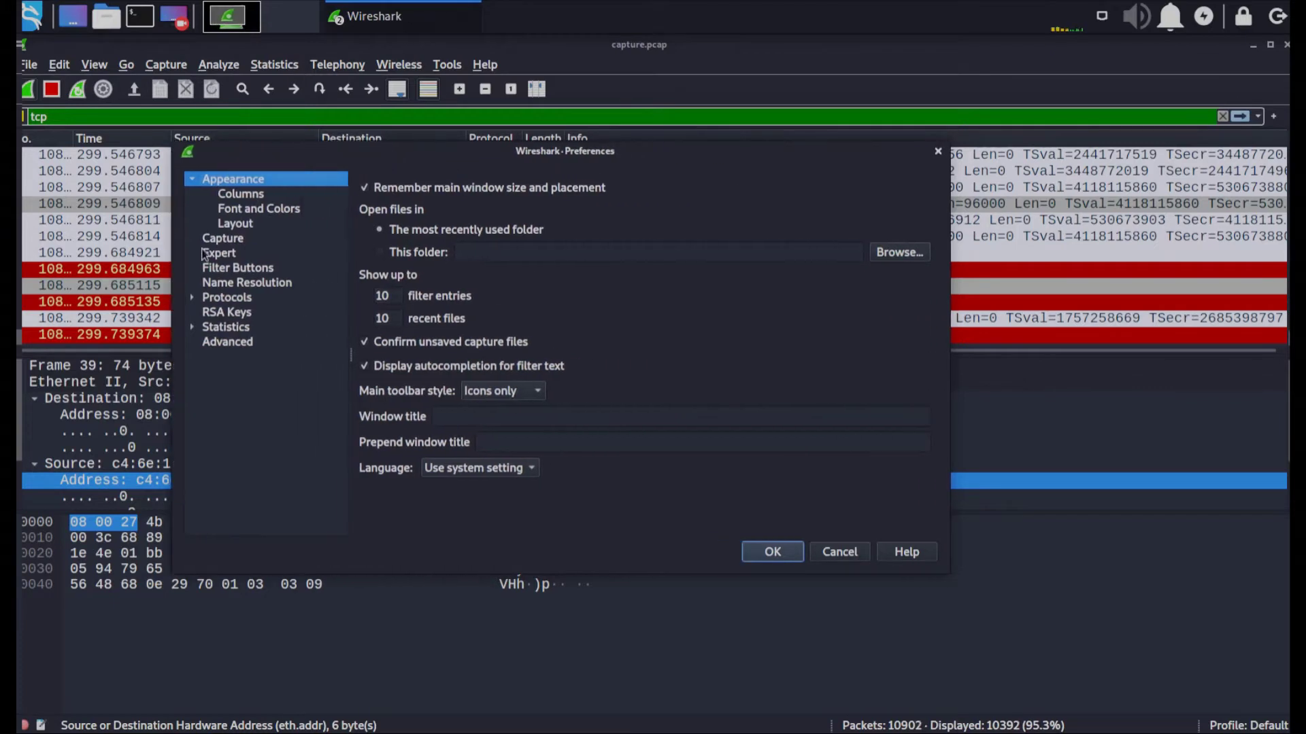
click(240, 196)
click(515, 205)
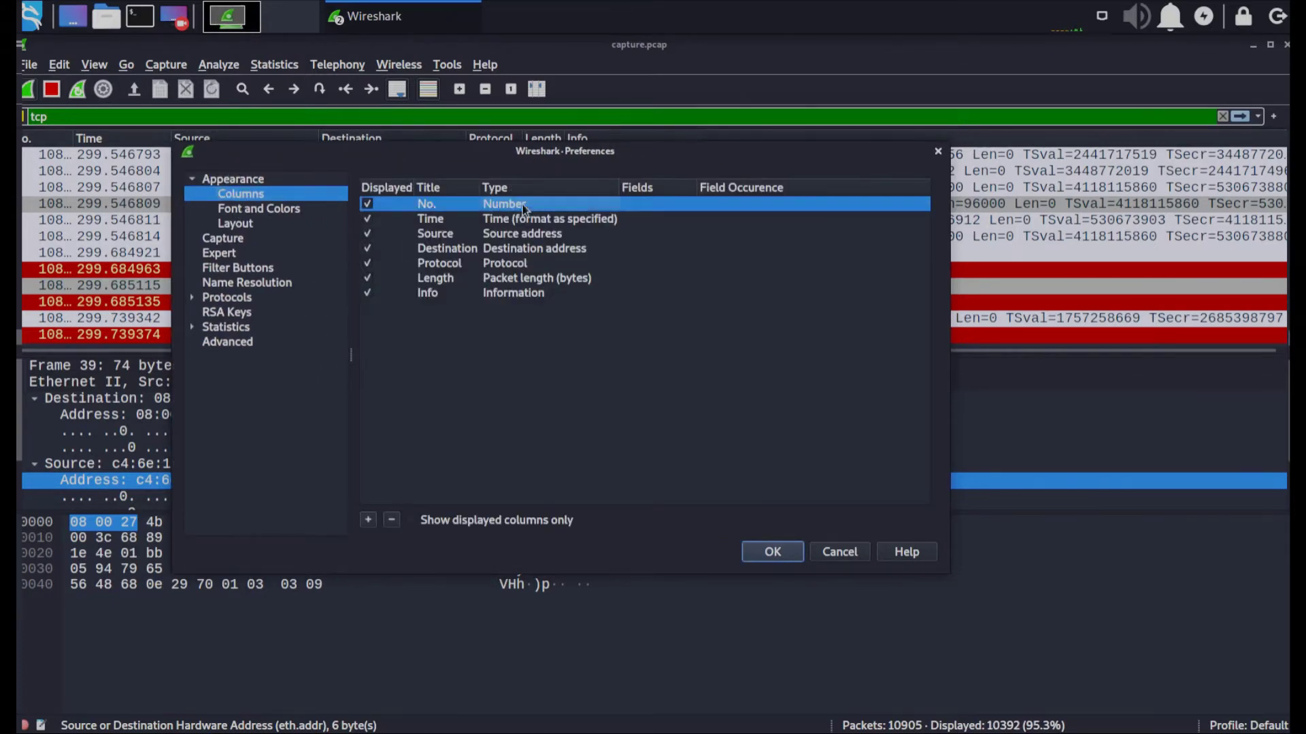
click(522, 219)
click(525, 233)
drag(539, 175, 573, 282)
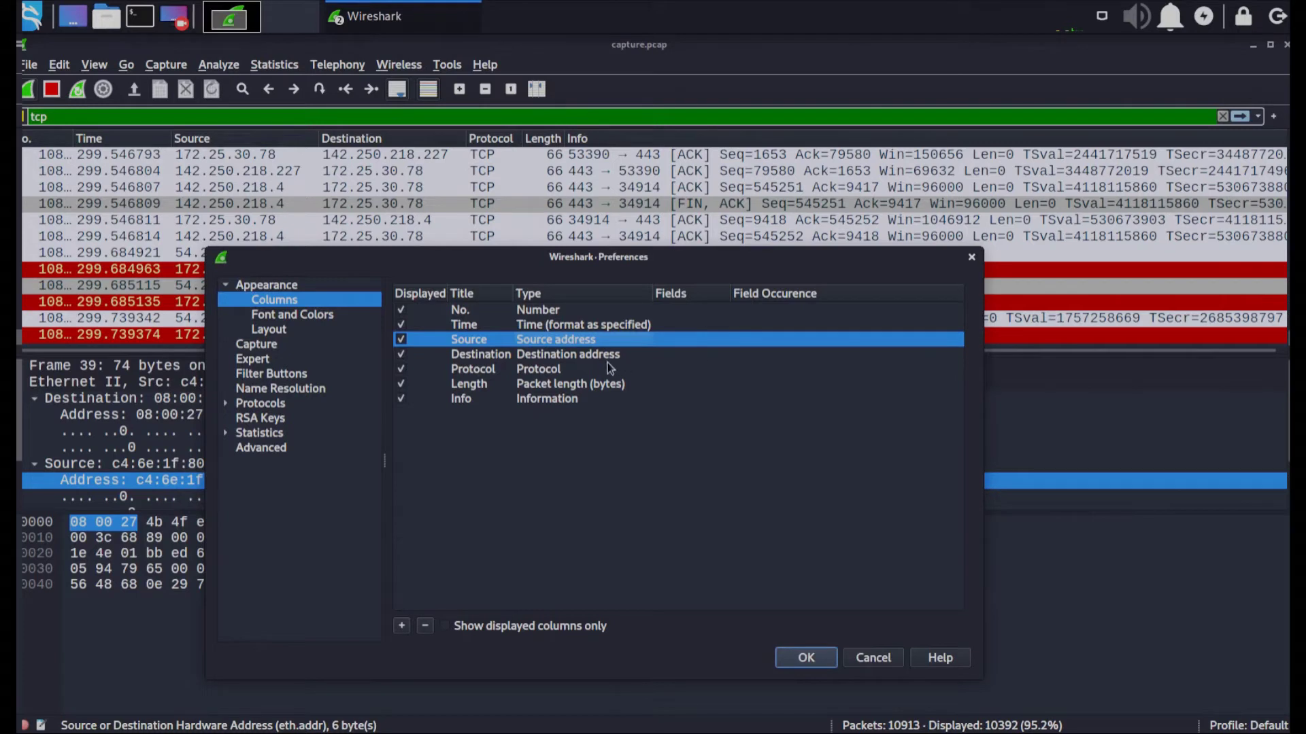
click(472, 401)
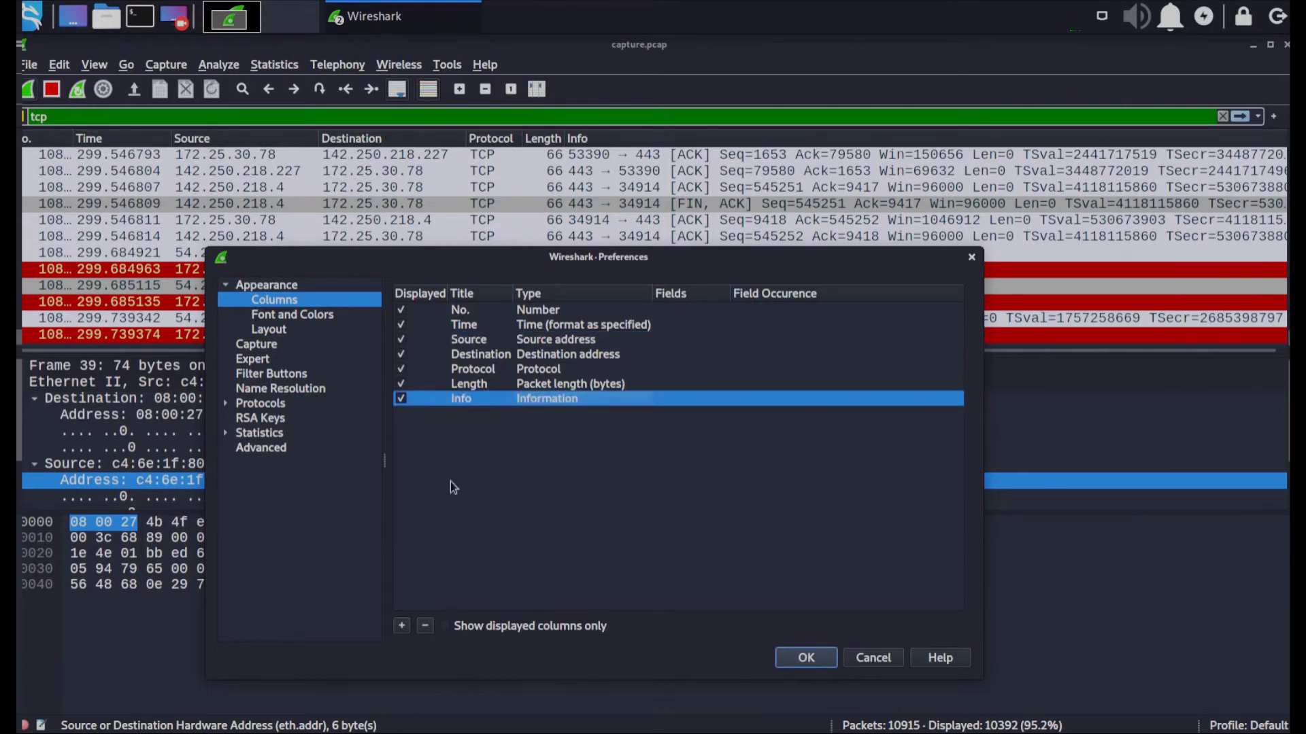
click(520, 341)
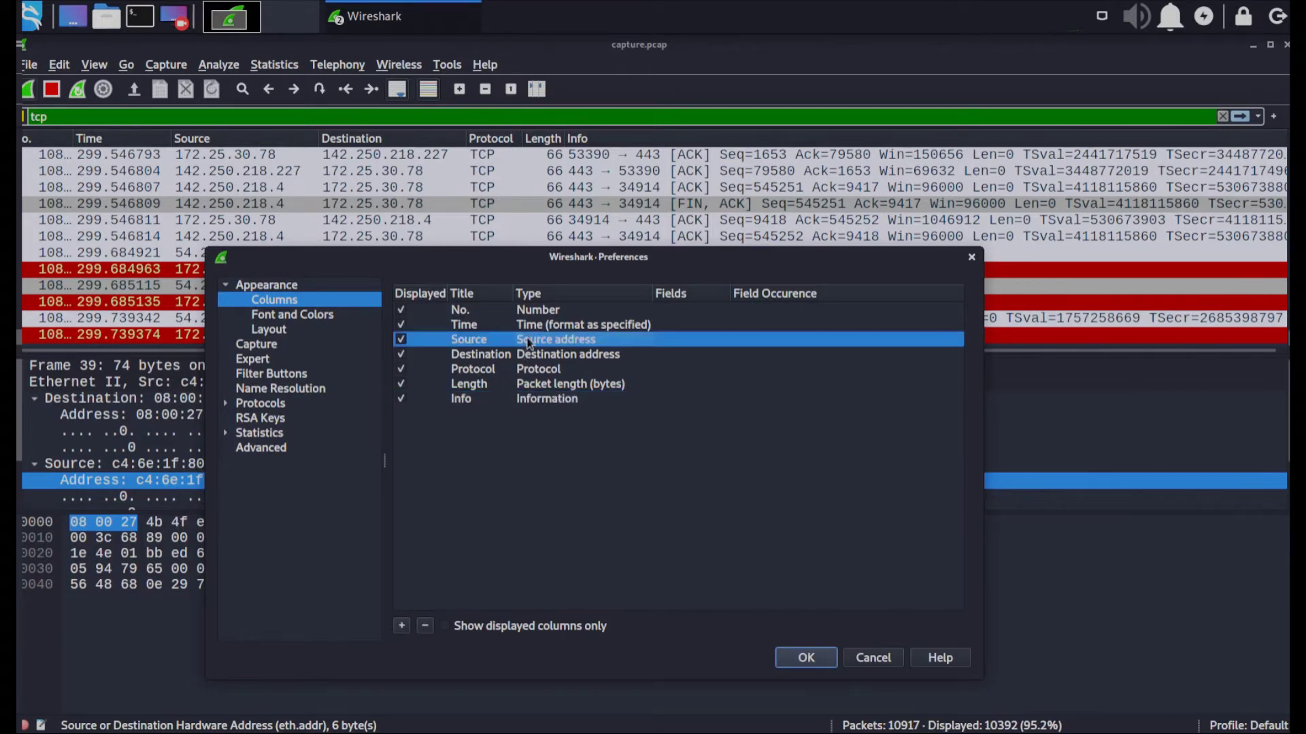
Add a new packet list column titled MAC address
click(401, 629)
click(537, 418)
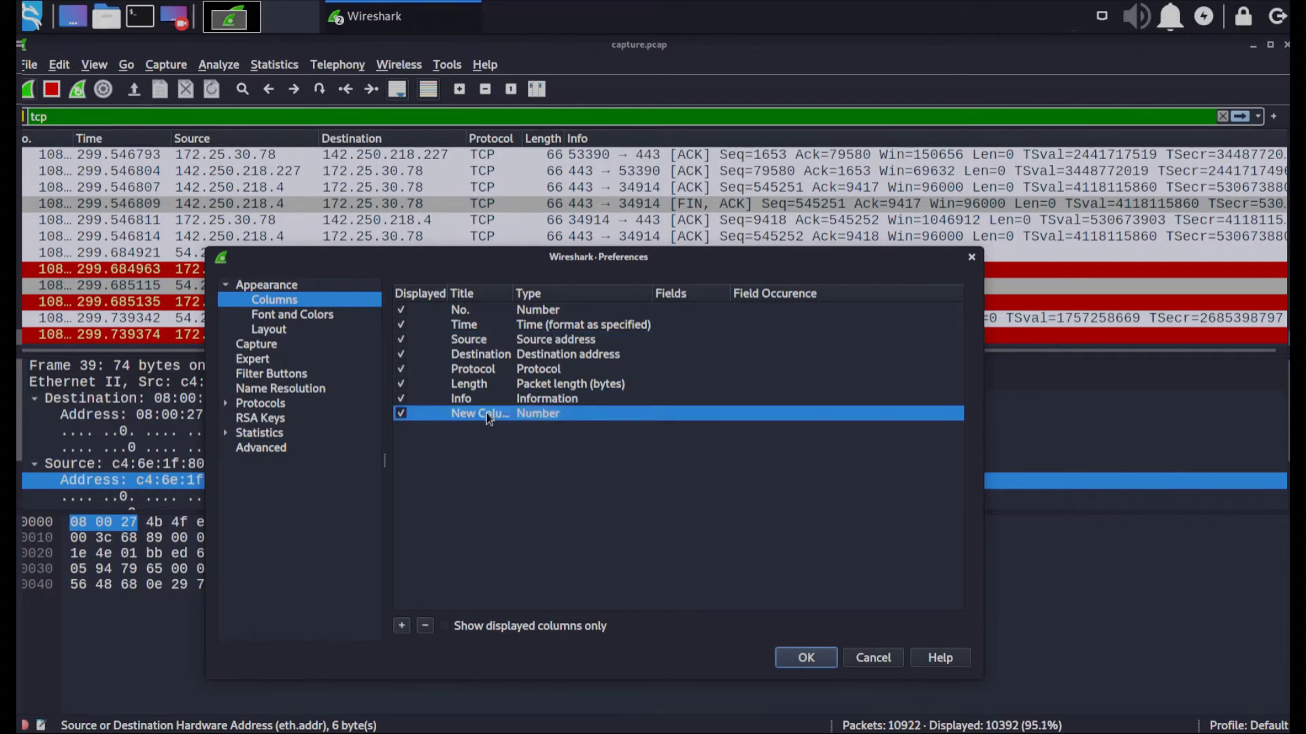
click(507, 416)
text(MA)
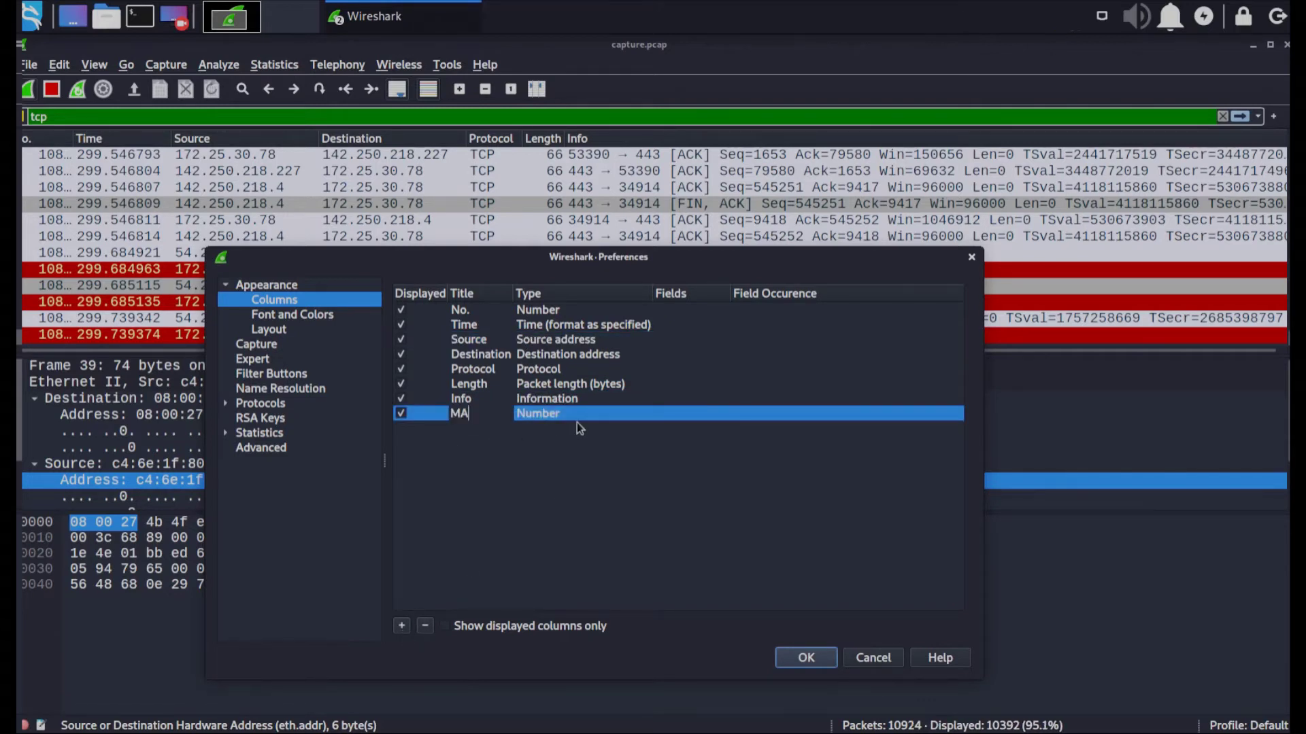
text(C address)
Set the MAC address column's type to Hardware src addr and apply the preferences
click(560, 411)
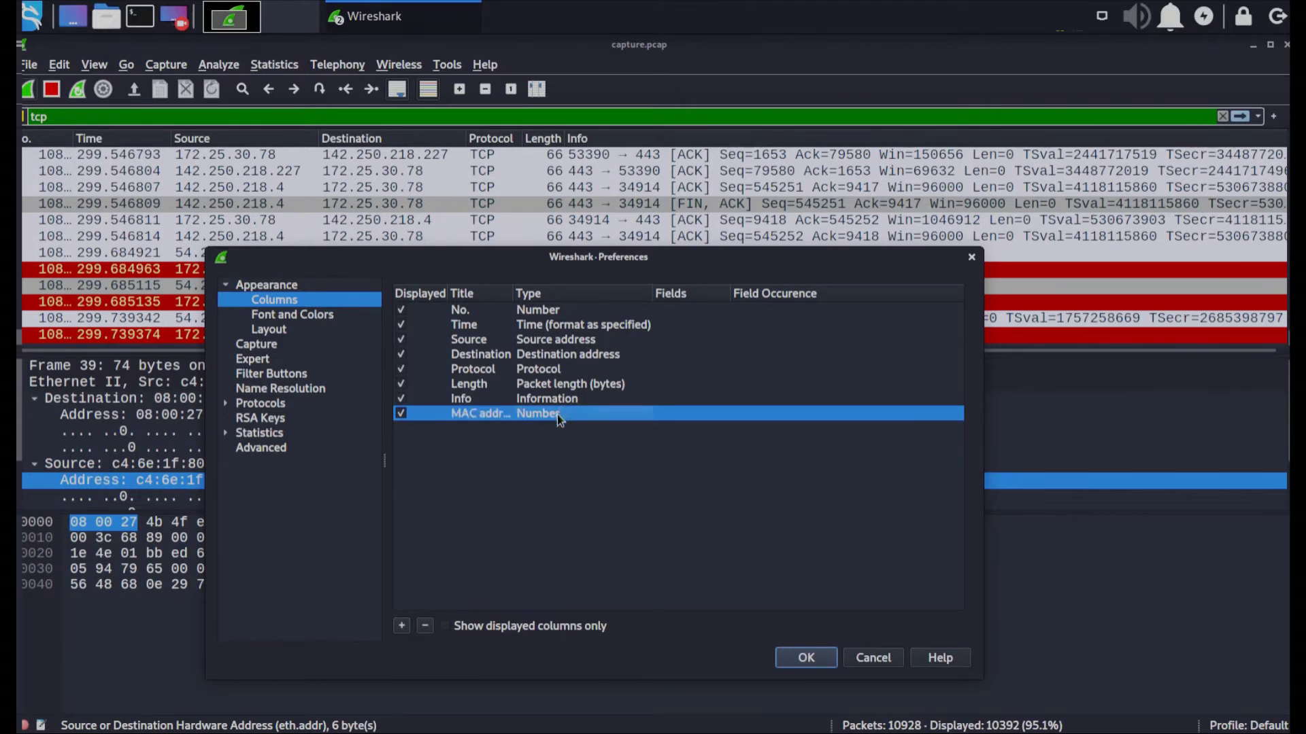
click(557, 414)
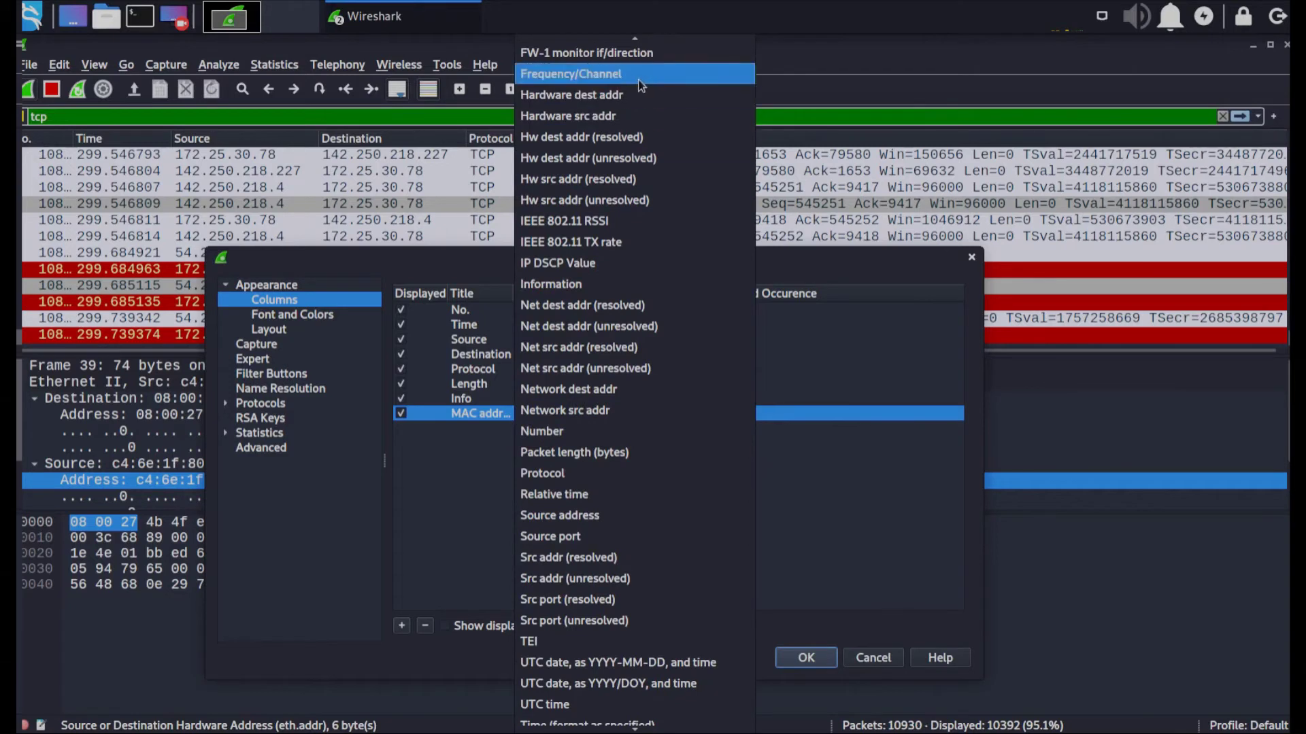
scroll(585, 85, up, 1)
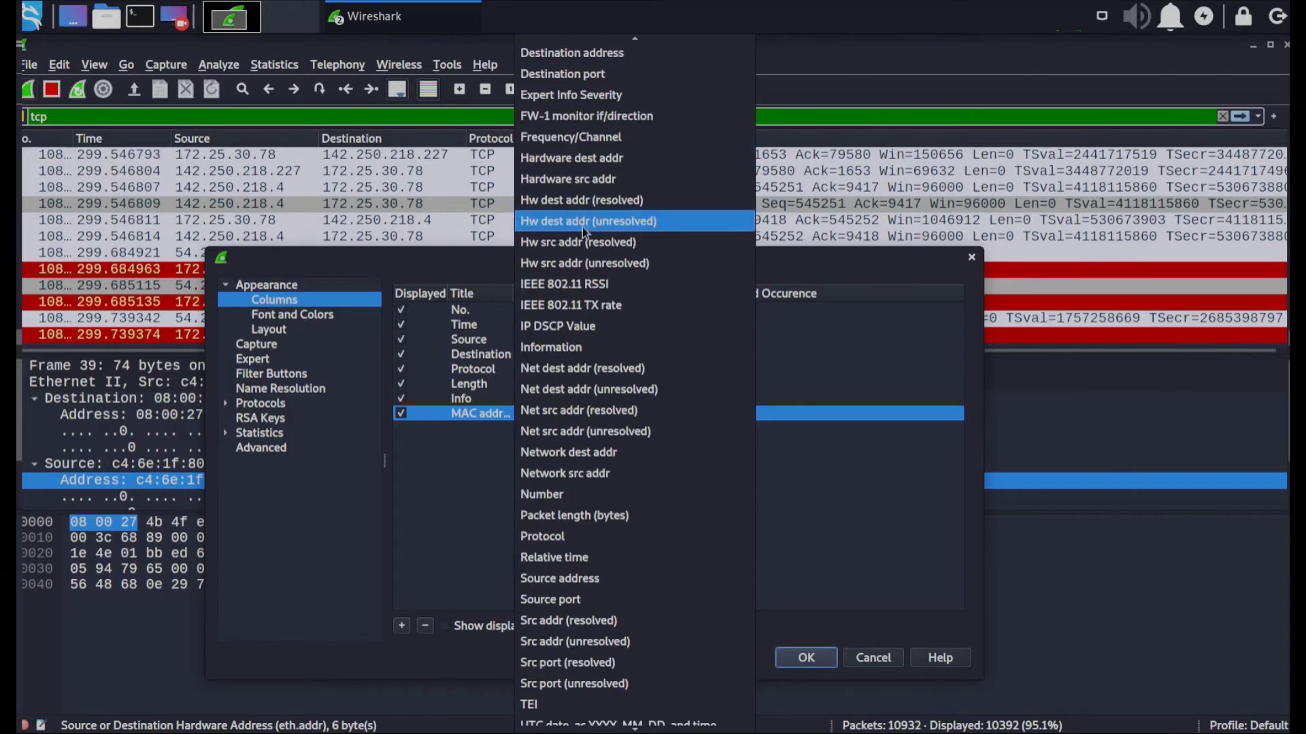
click(613, 182)
click(825, 654)
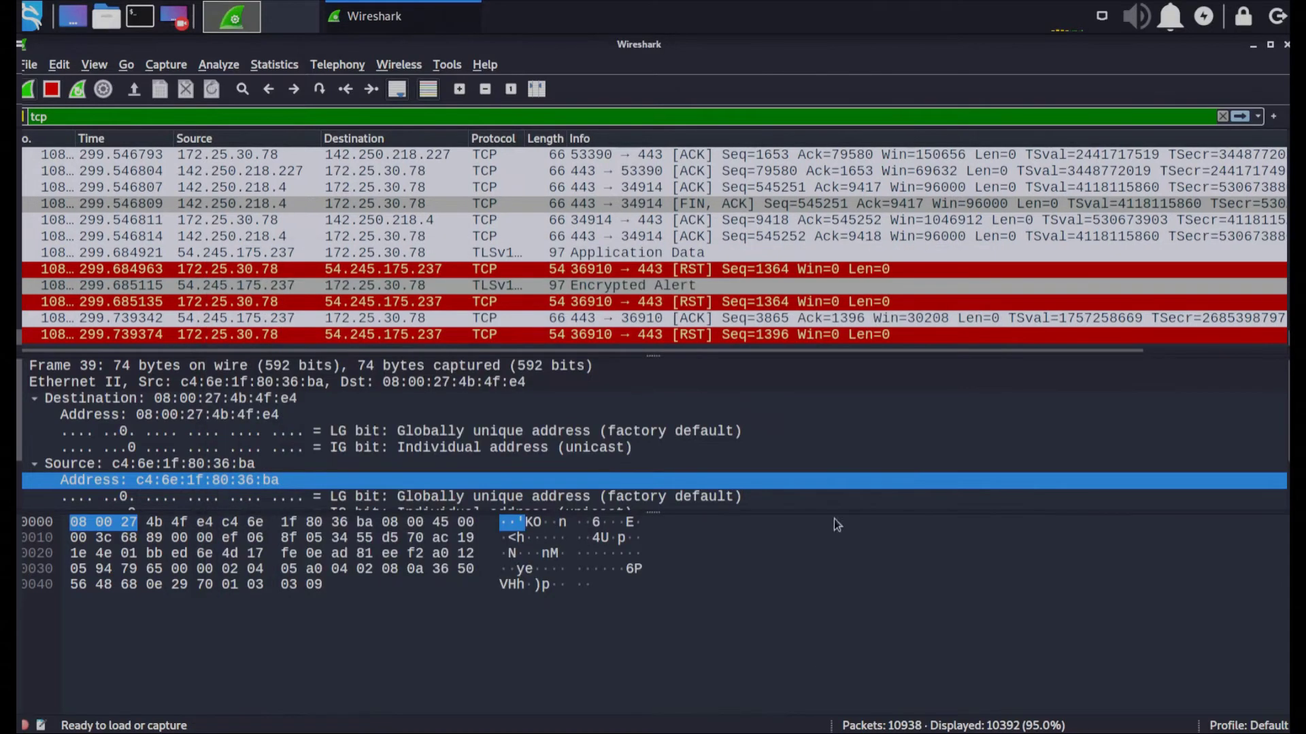
Narrow the Info column to examine the MAC address entries of several packets, then widen it again
drag(664, 354, 838, 355)
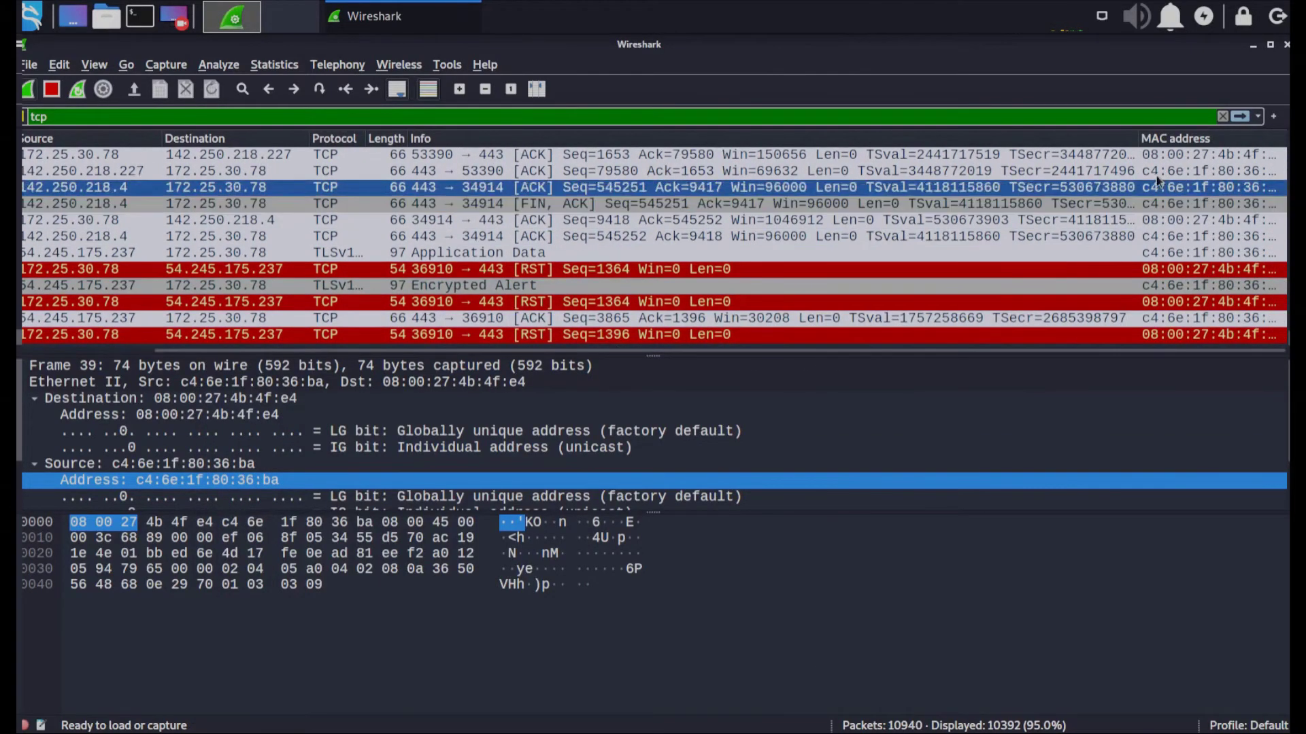
drag(1137, 136, 858, 138)
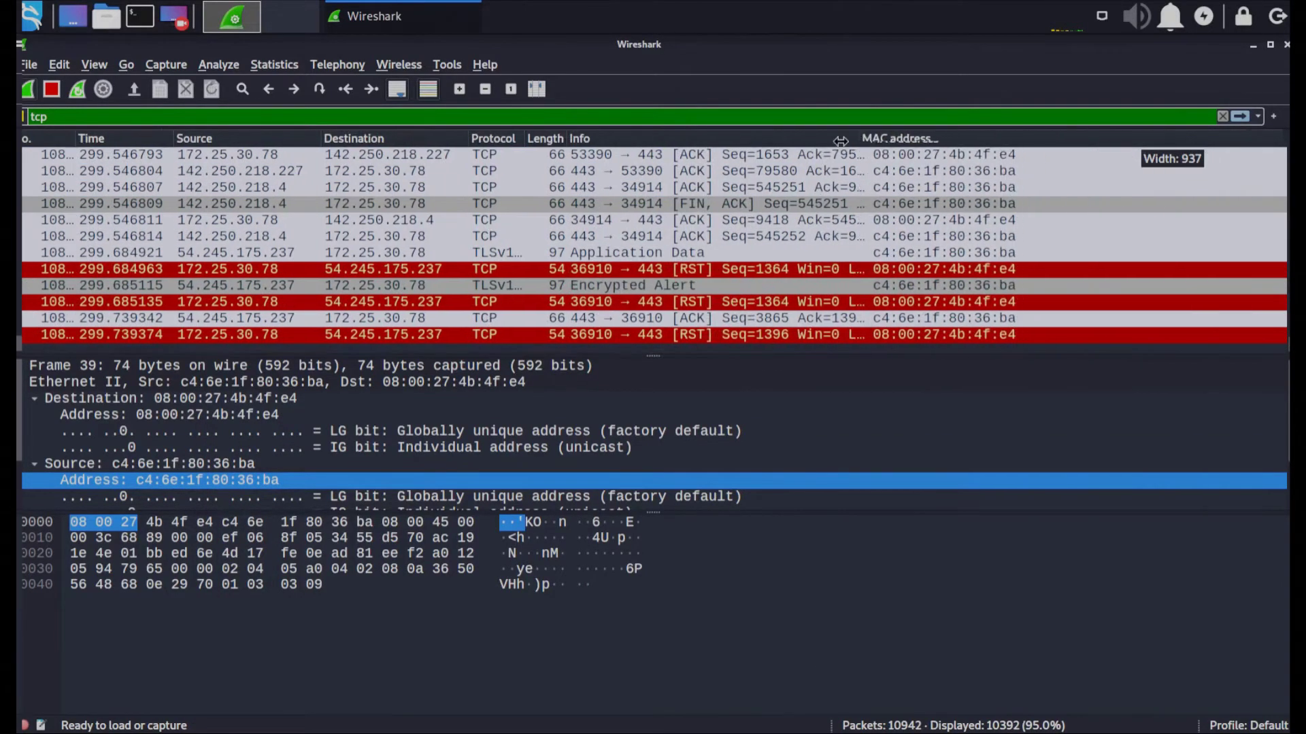
click(874, 158)
click(887, 171)
click(892, 236)
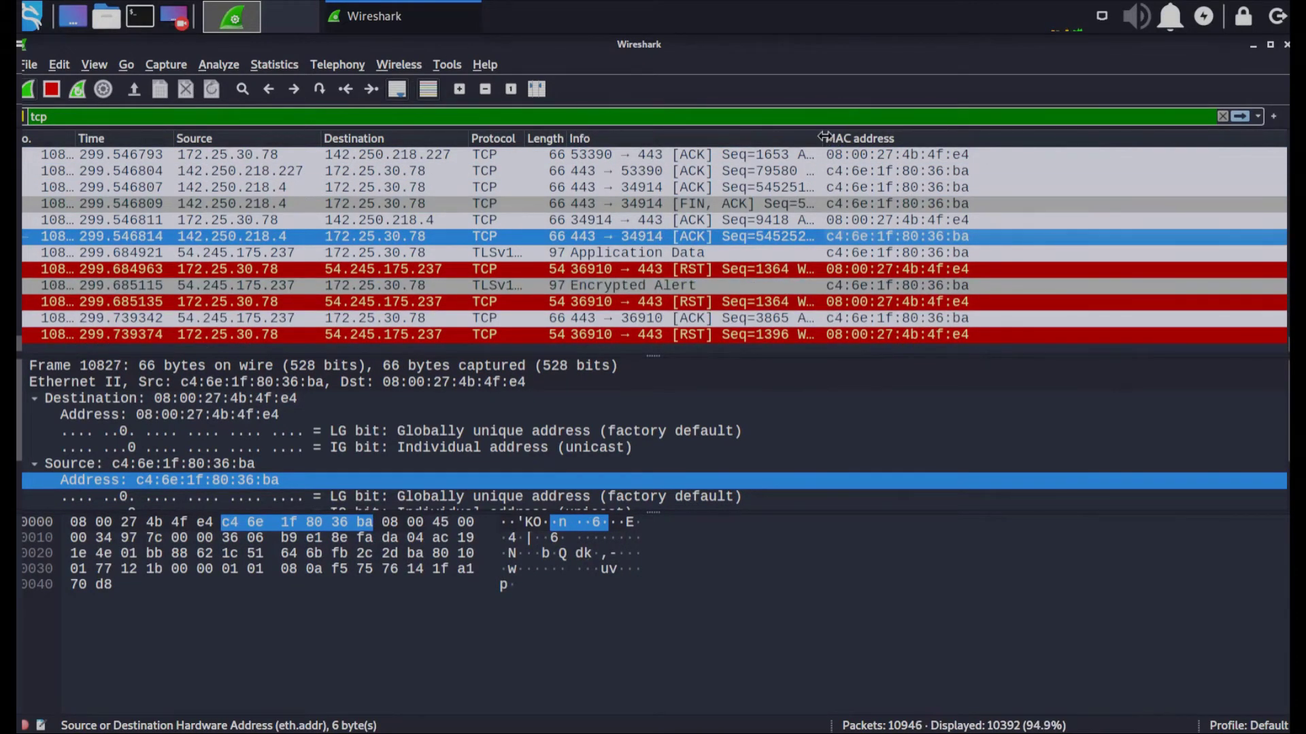
drag(822, 138, 1153, 139)
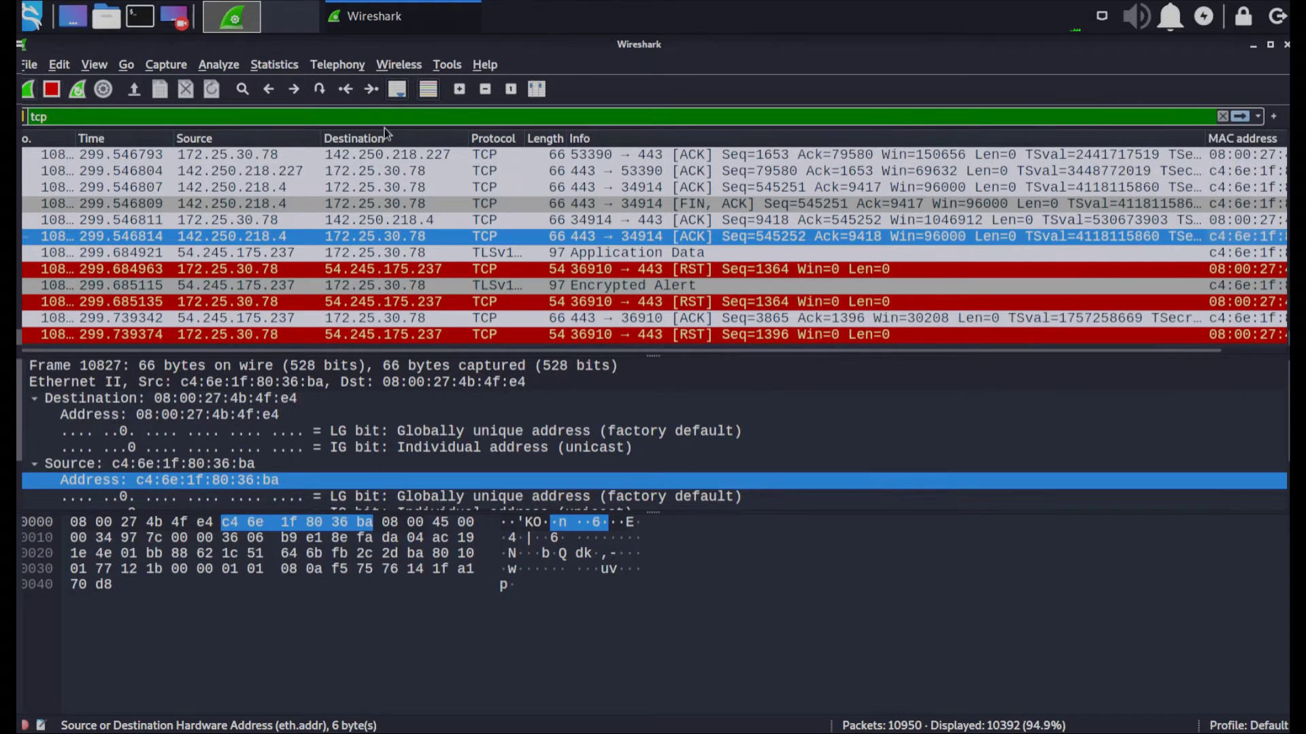
Open the capture's Expert Information and sort its entries by summary
click(216, 65)
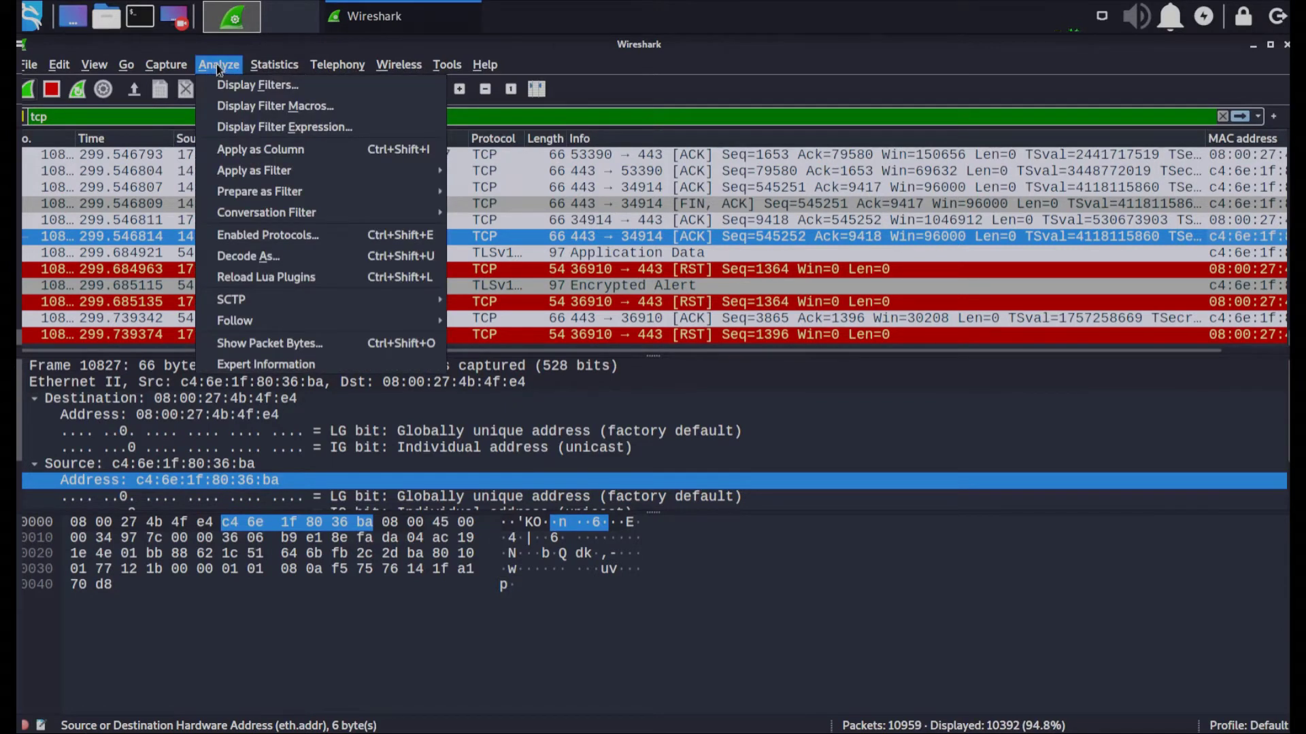
click(280, 362)
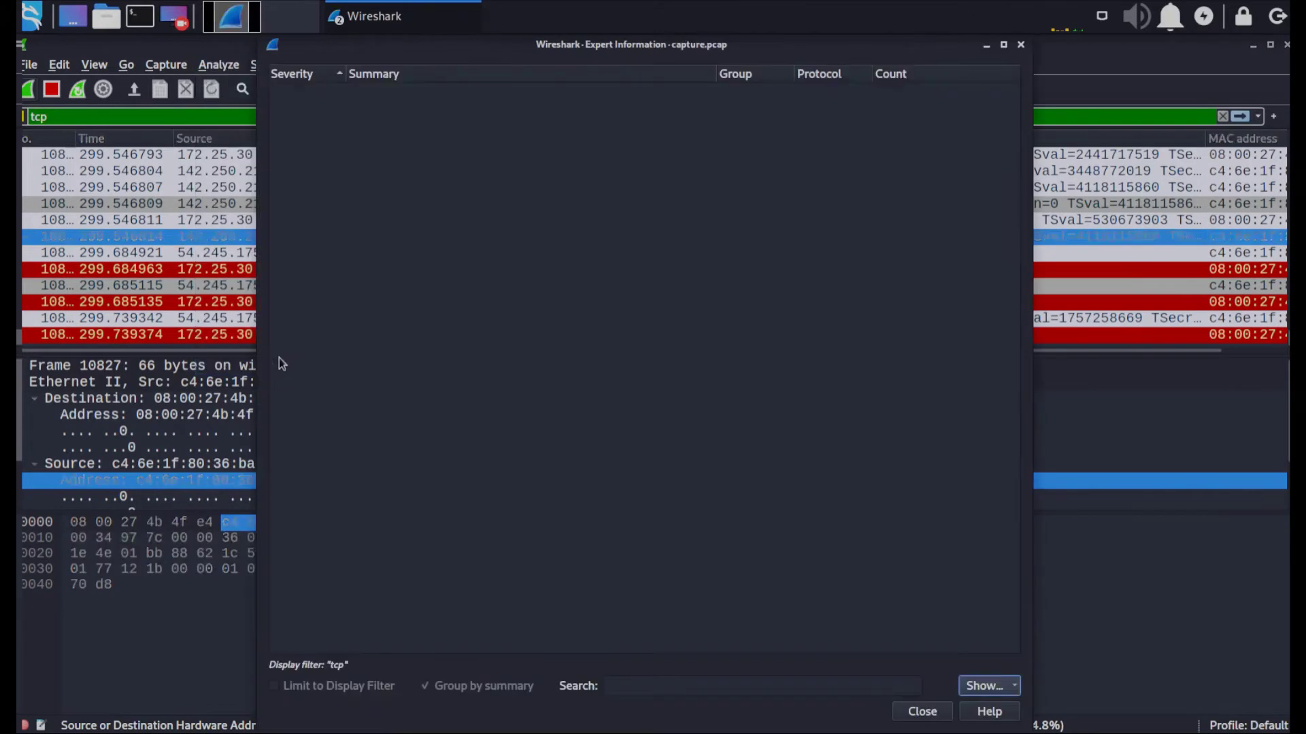
click(391, 75)
click(337, 89)
click(402, 75)
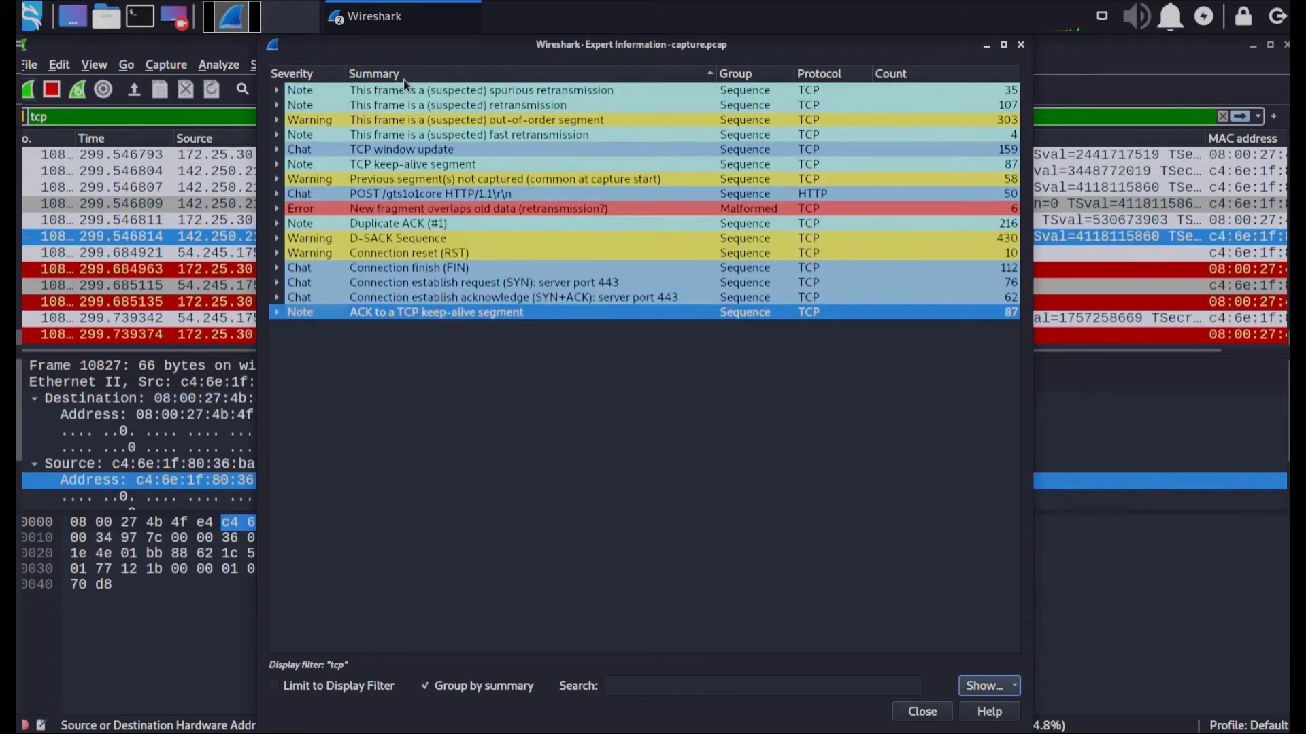
Expand the malformed "New fragment overlaps old data" error, go to packet 5033 and inspect its Transmission Control Protocol layer
click(284, 214)
click(277, 209)
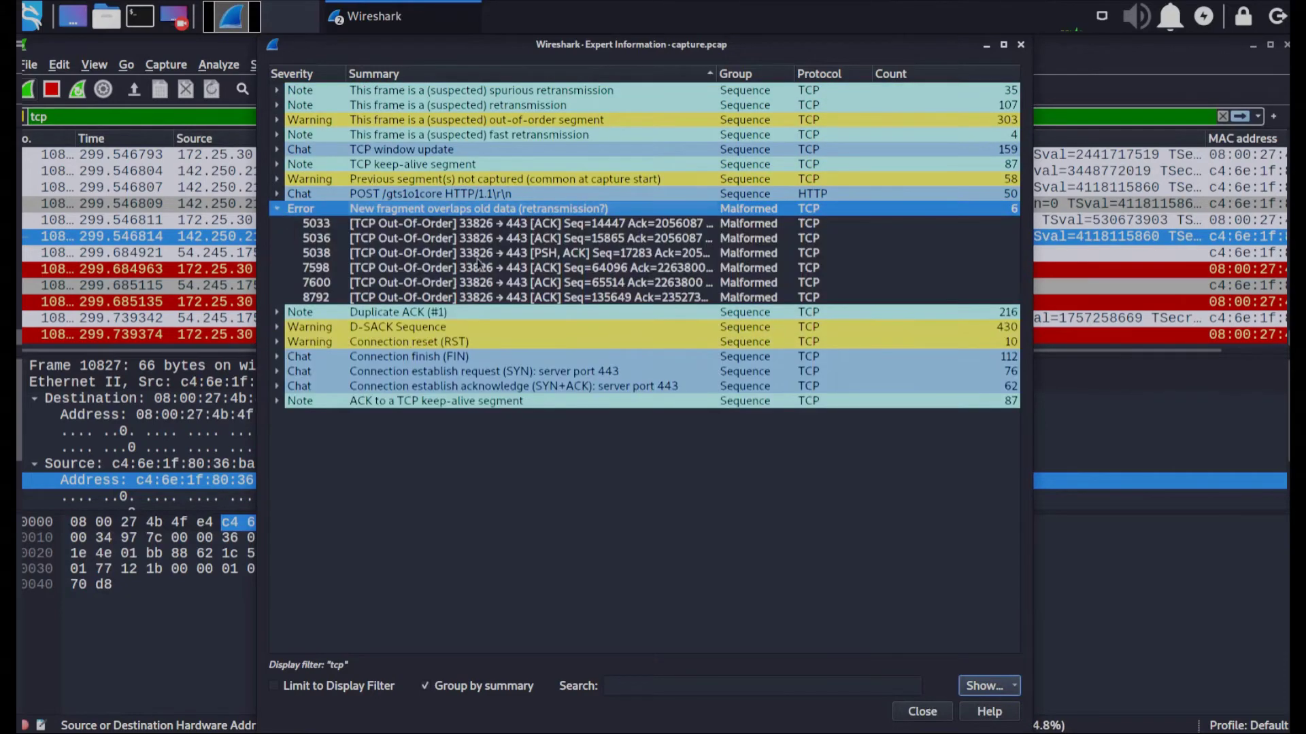
click(449, 226)
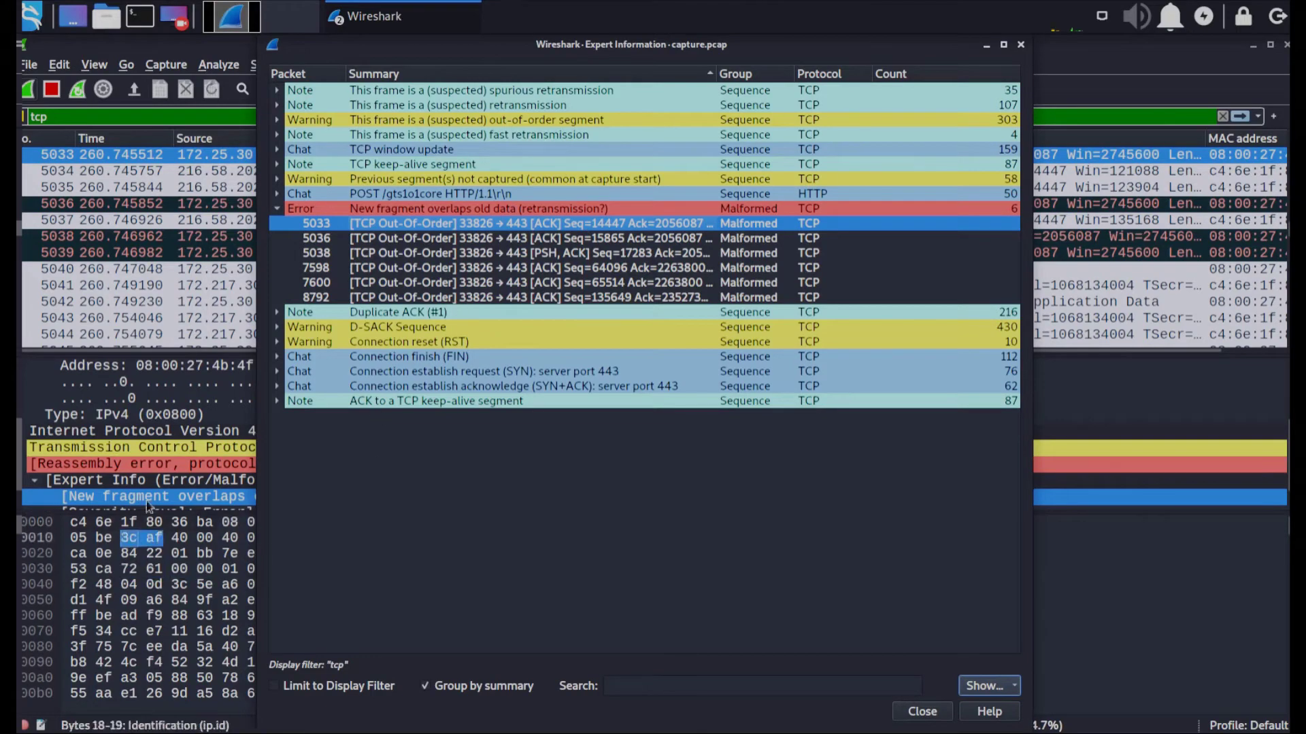
click(942, 711)
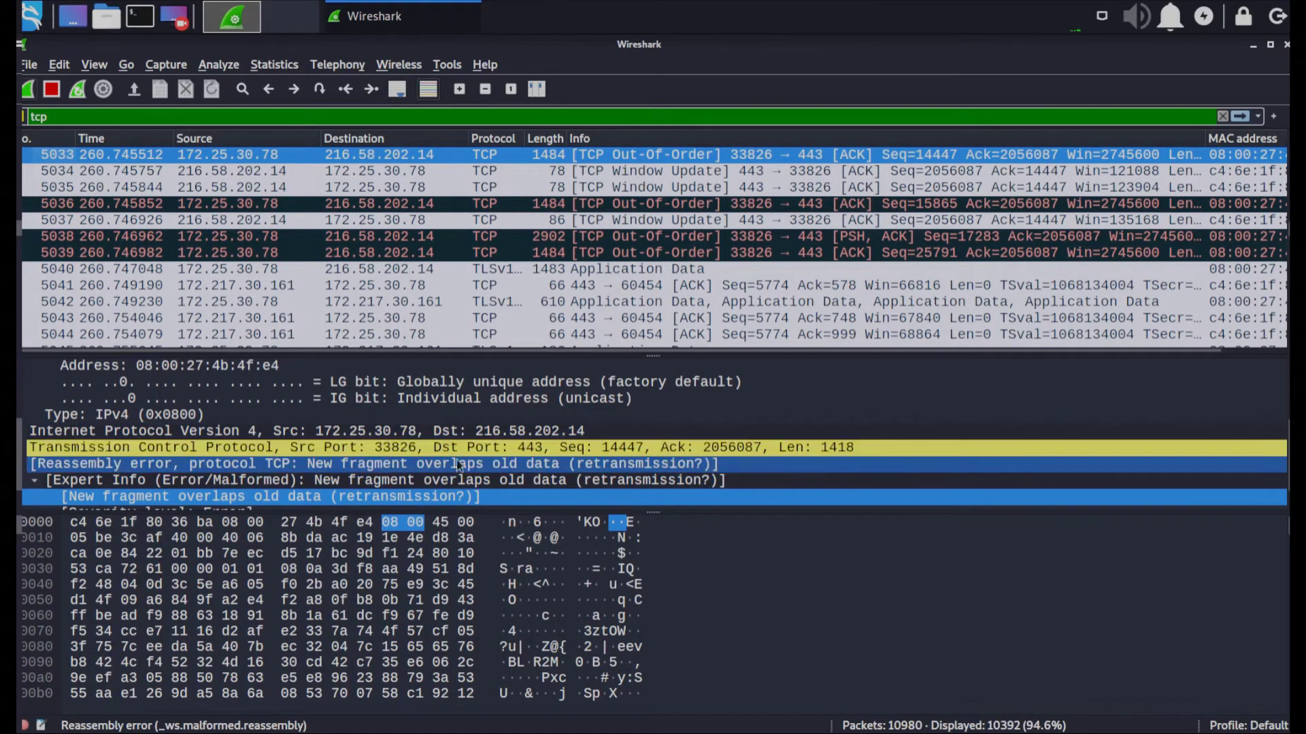
click(435, 447)
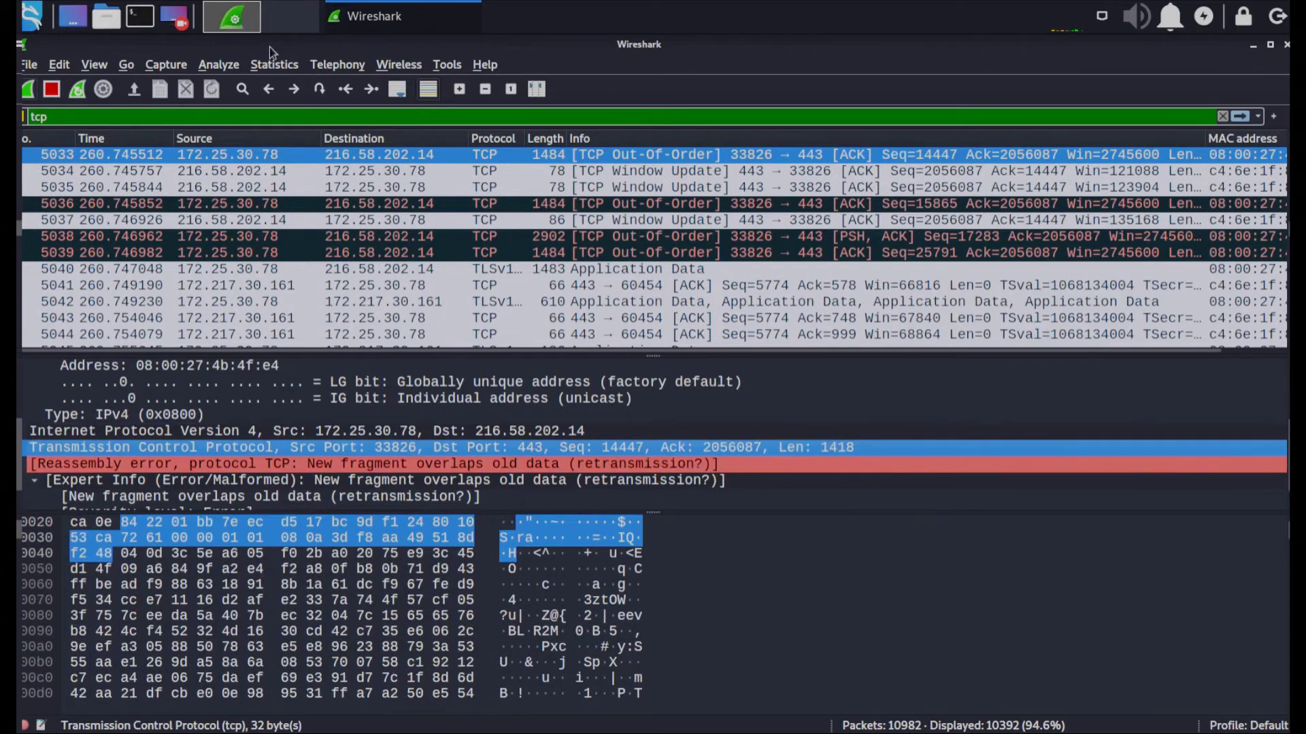
Review the predefined capture filters and their expressions, from the Ethernet address filter to the Non-HTTP and non-SMTP one
click(128, 66)
mouse_move(147, 64)
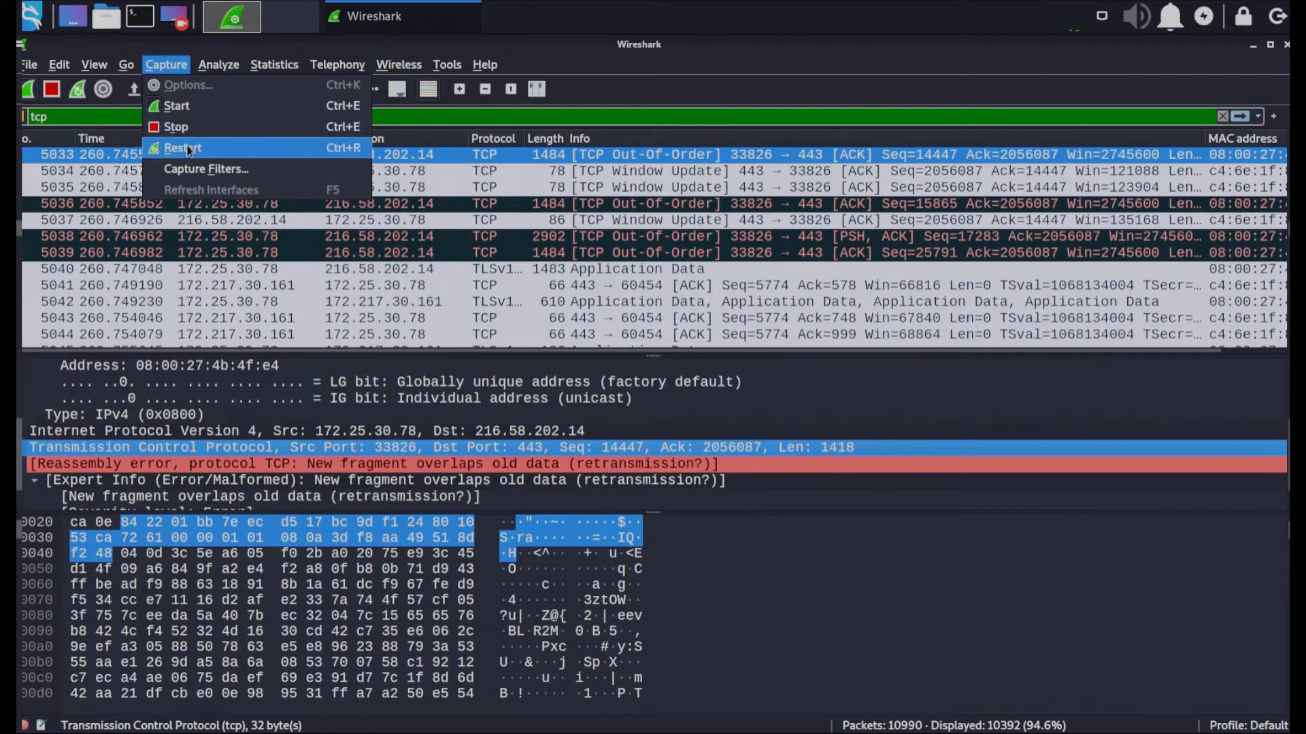
click(246, 173)
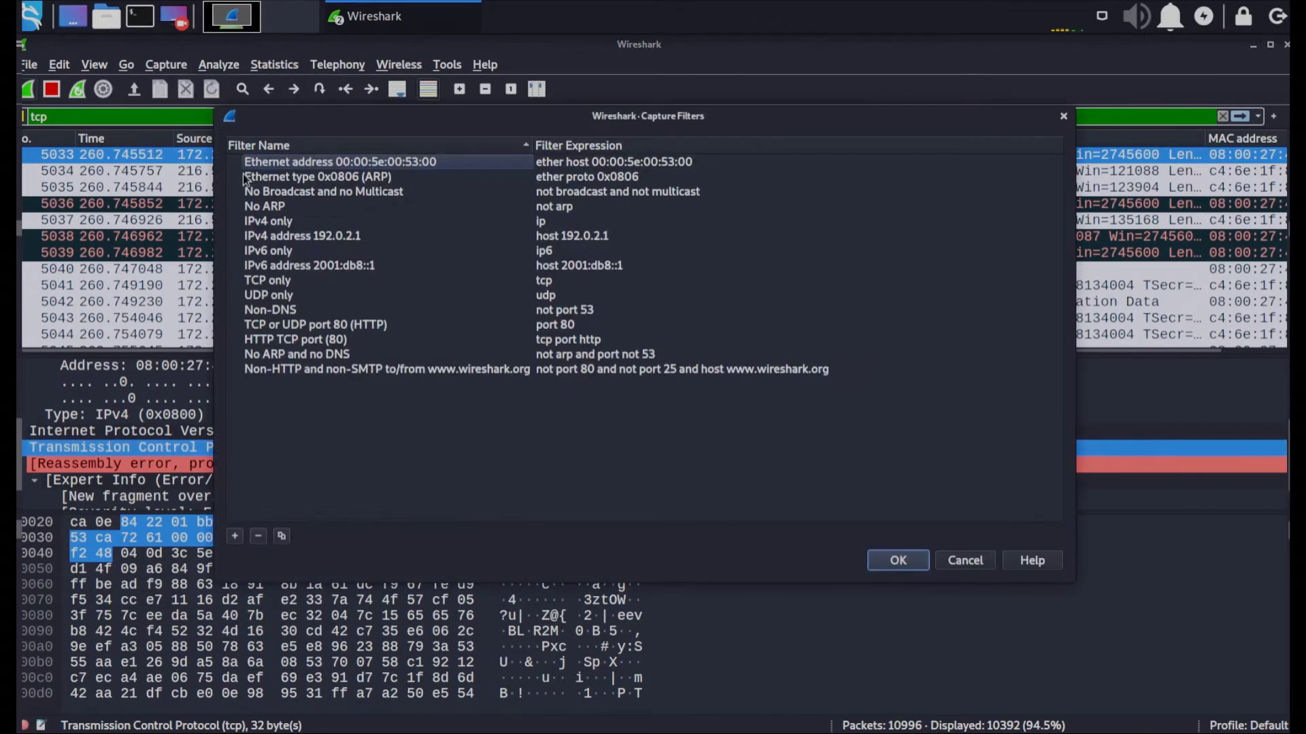
drag(657, 117, 693, 127)
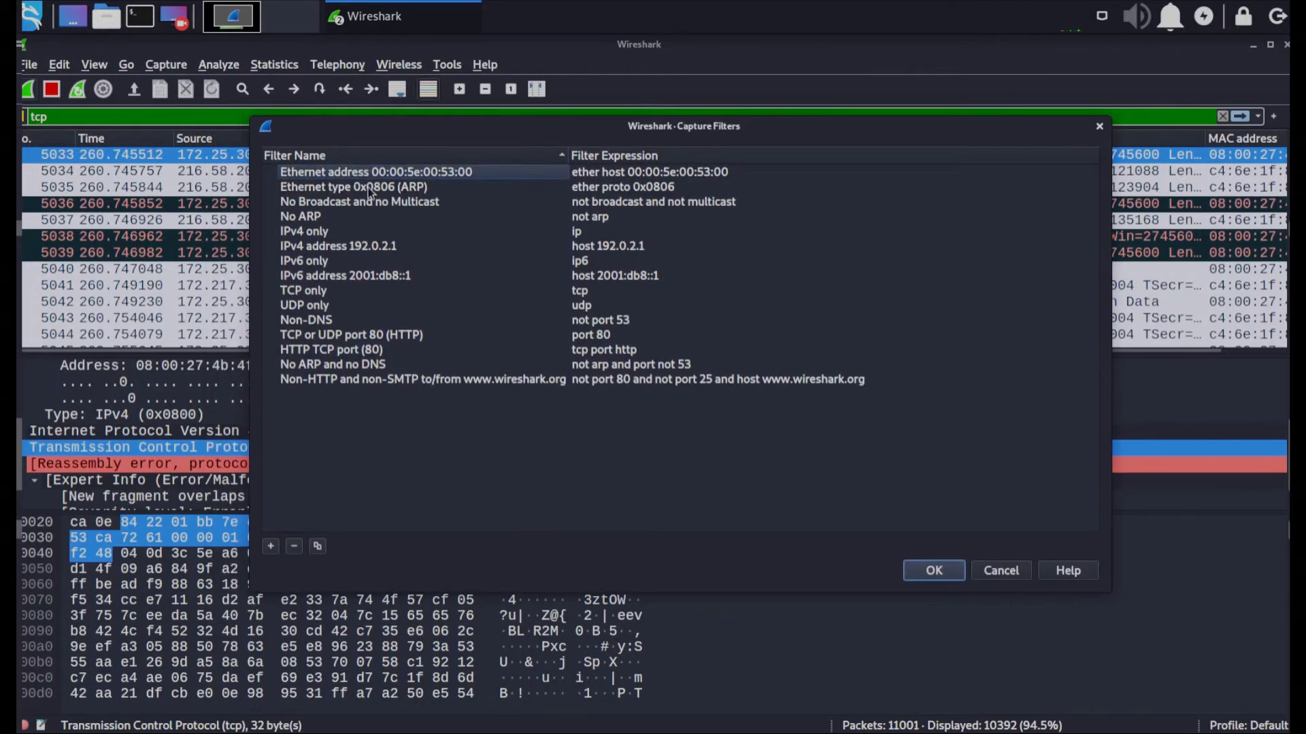
click(347, 379)
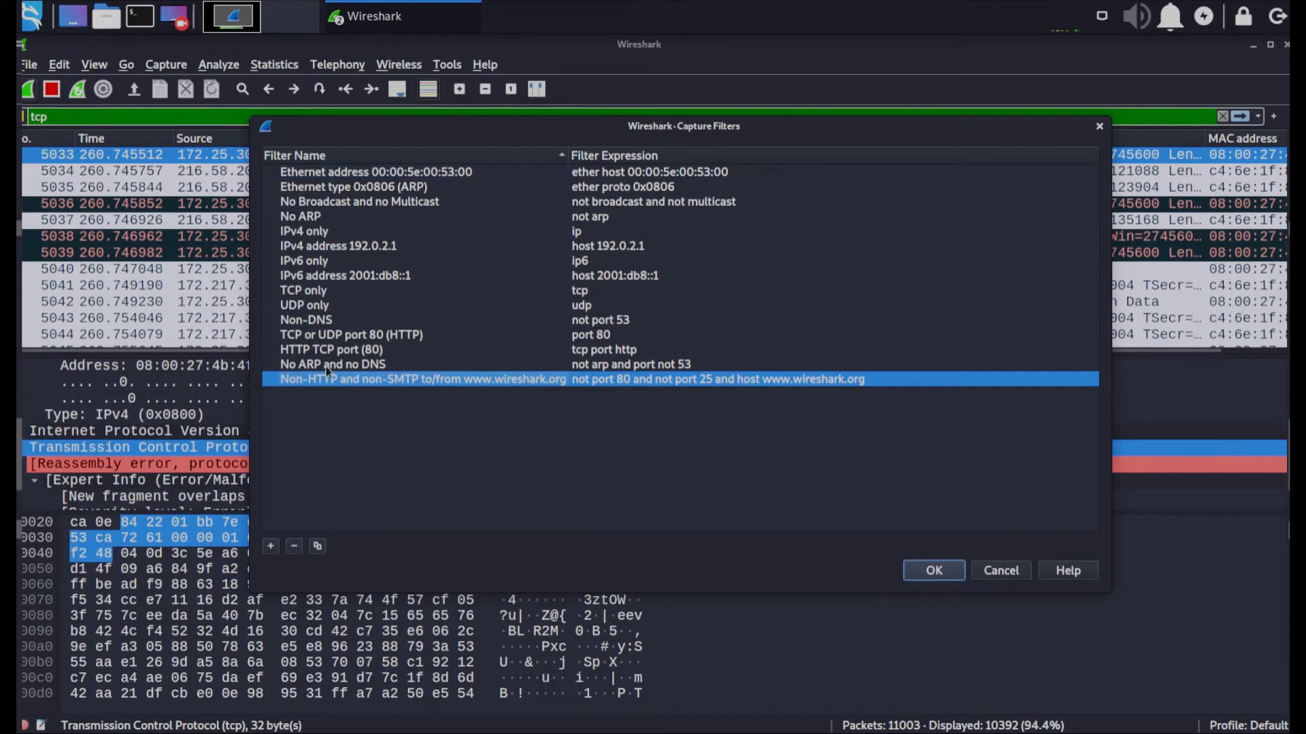
drag(327, 369, 336, 347)
click(333, 175)
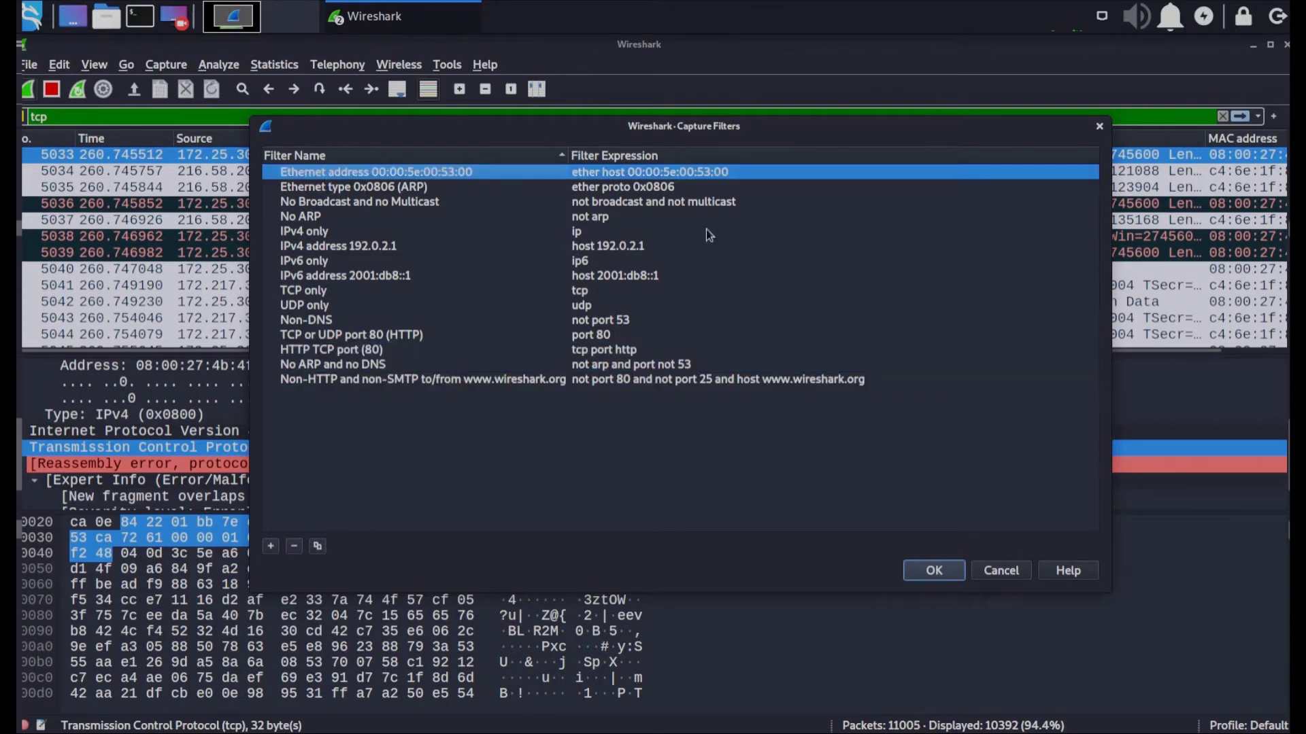
drag(710, 127, 672, 122)
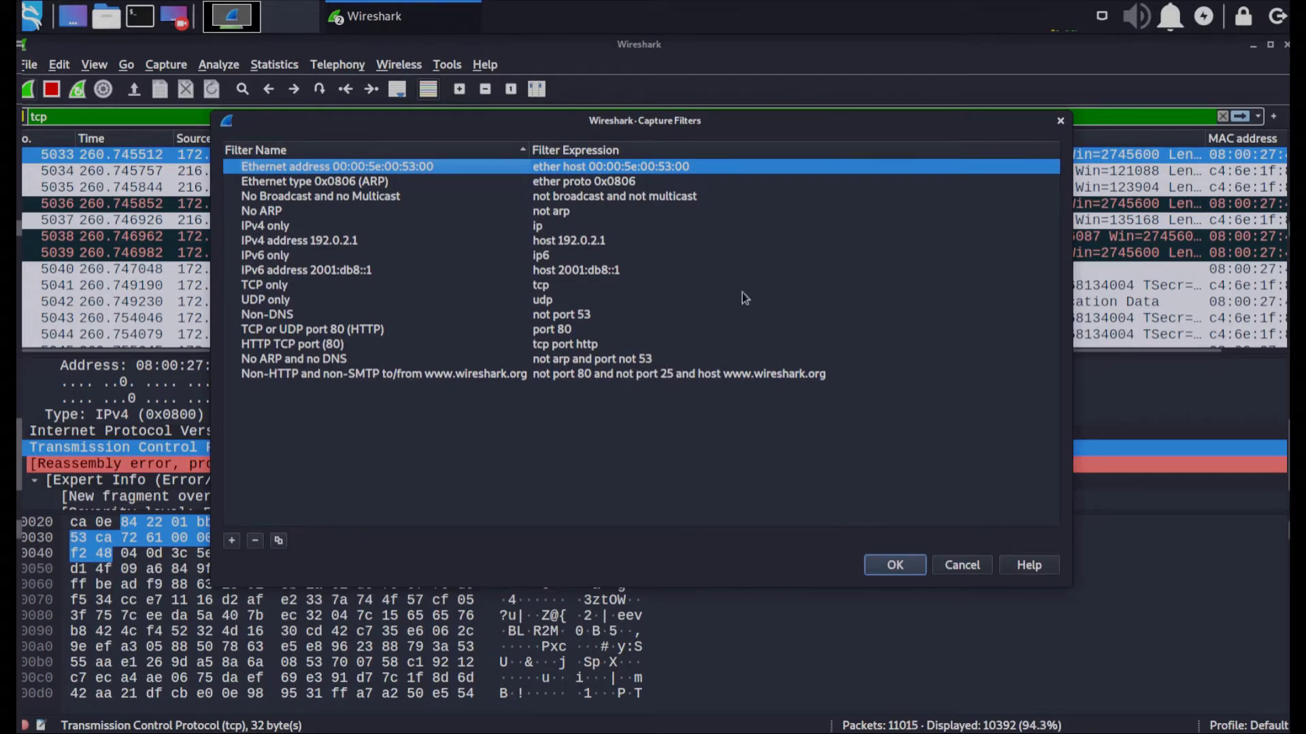
click(938, 558)
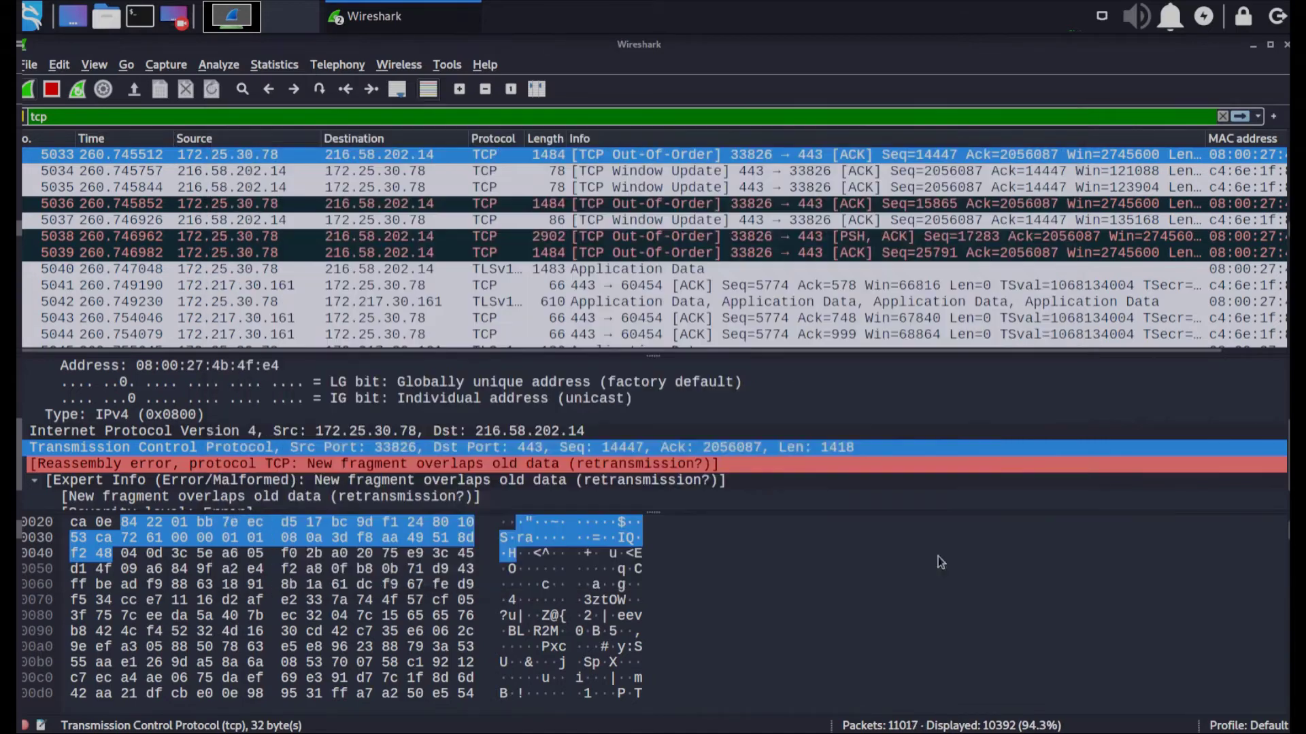
right_click(472, 121)
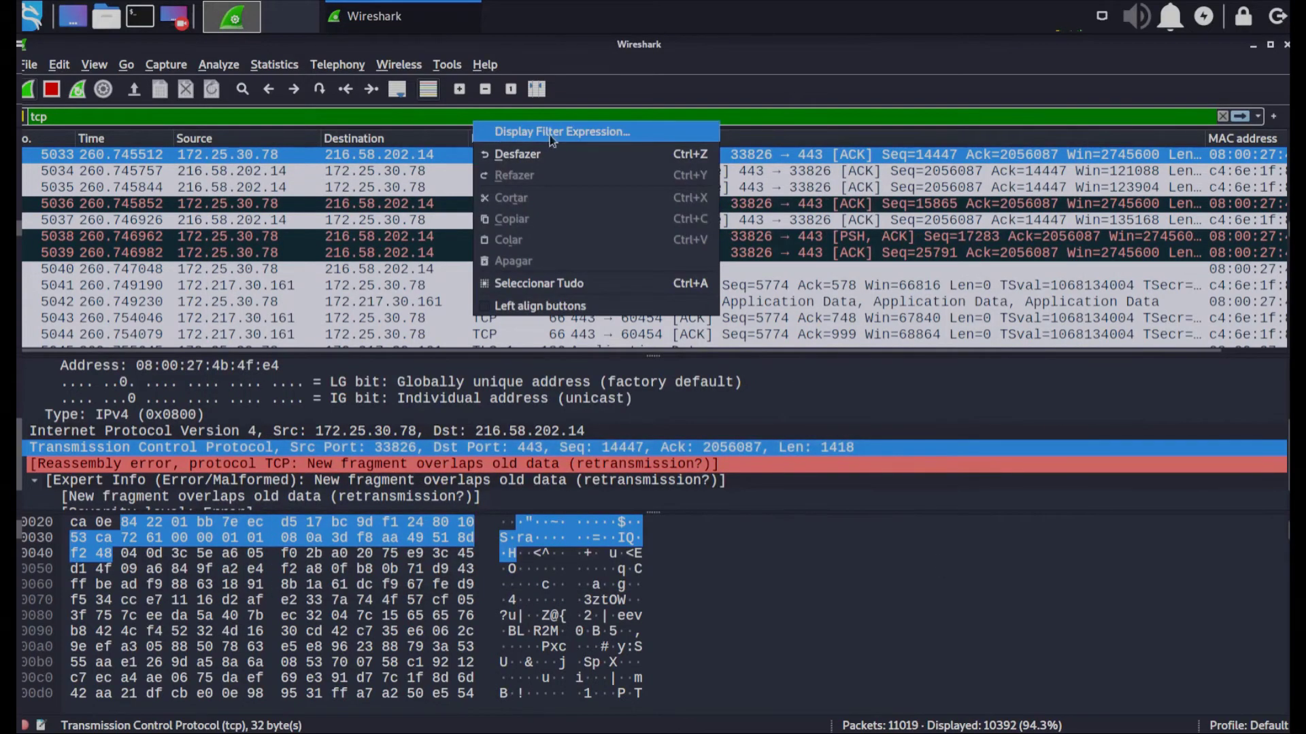
key(Escape)
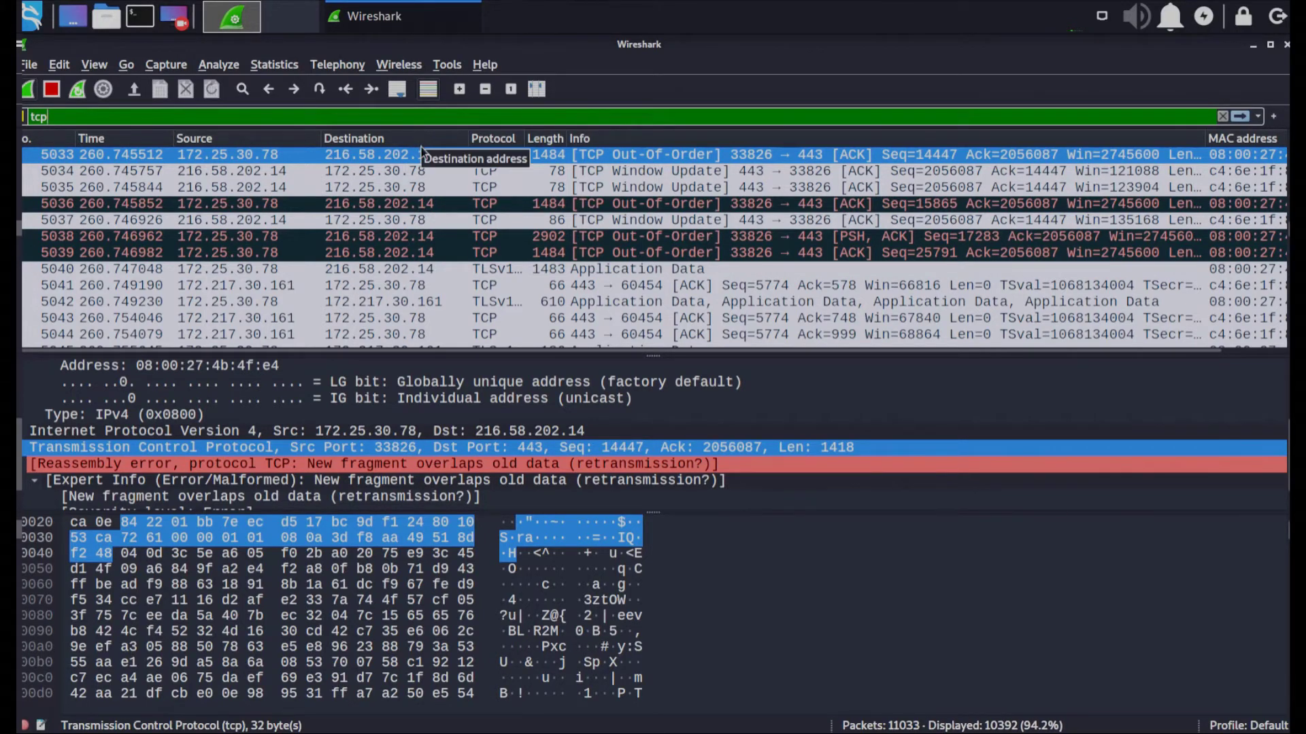
right_click(405, 119)
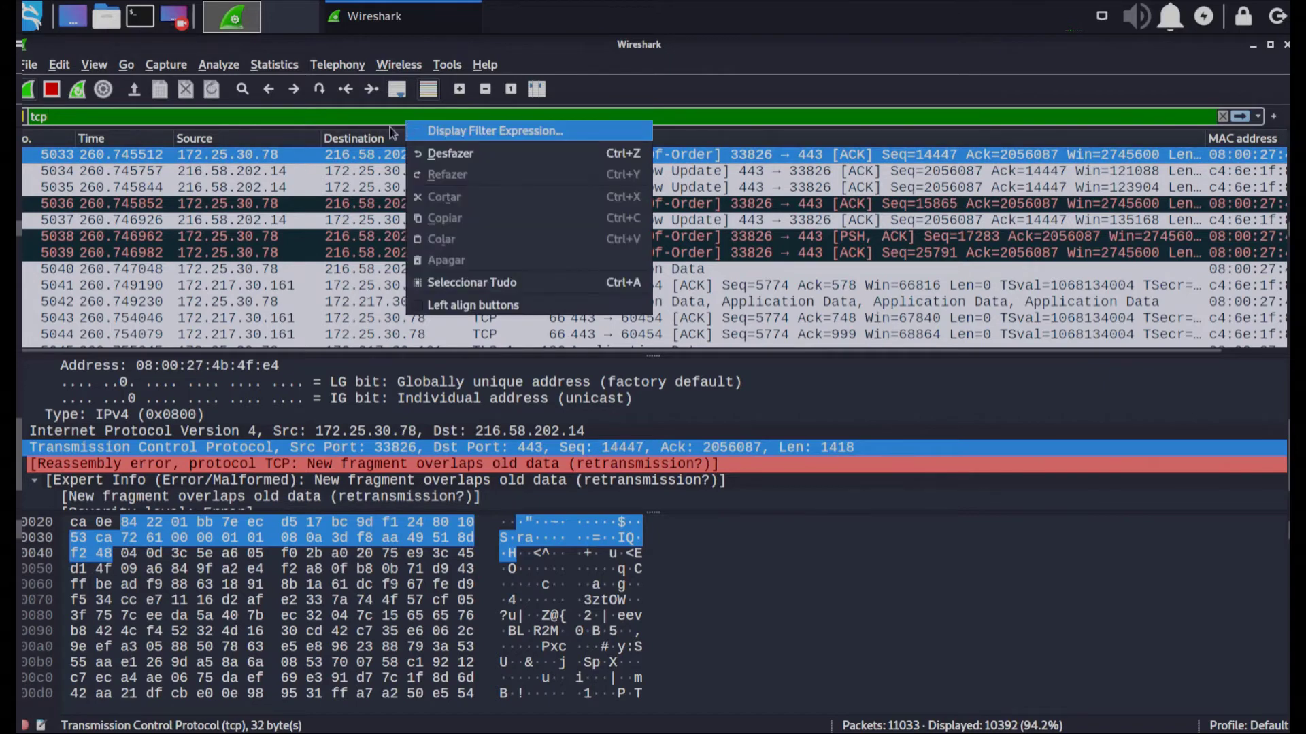
click(364, 117)
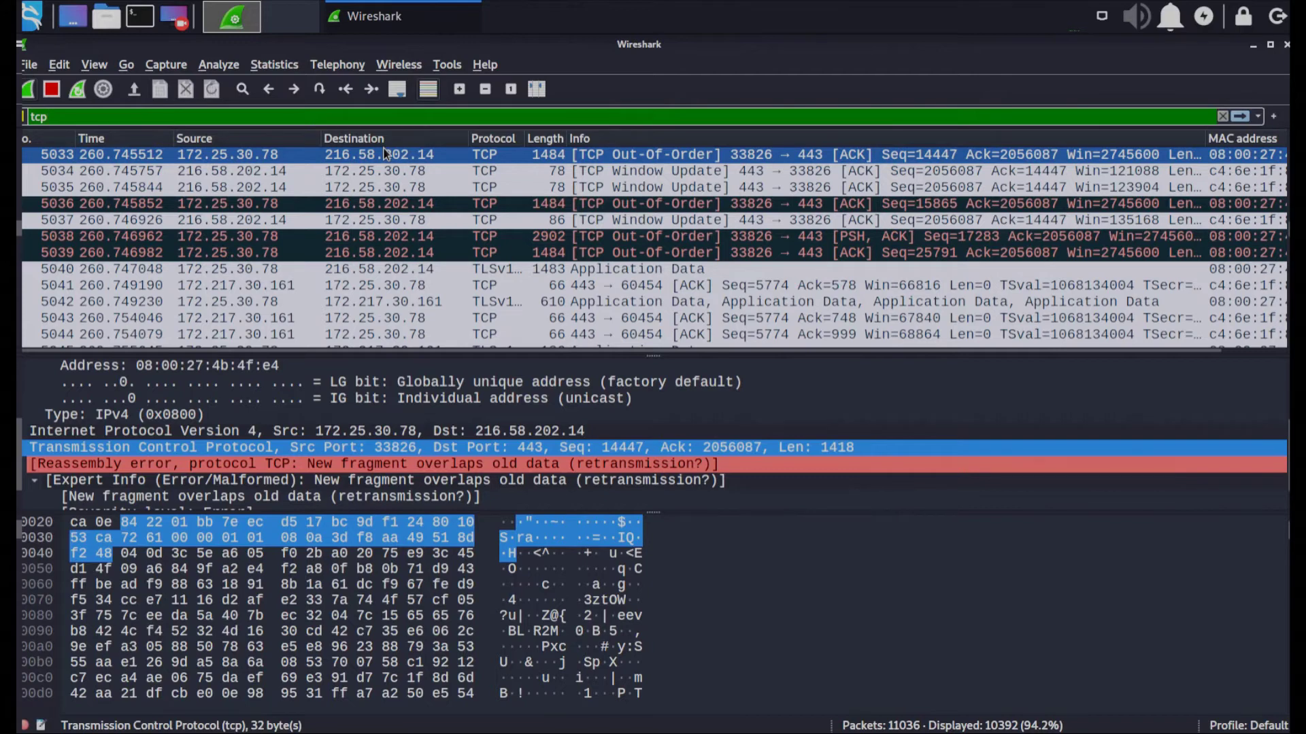
Open the Display Filter Expression builder and enlarge its window to show more fields and relations
right_click(395, 117)
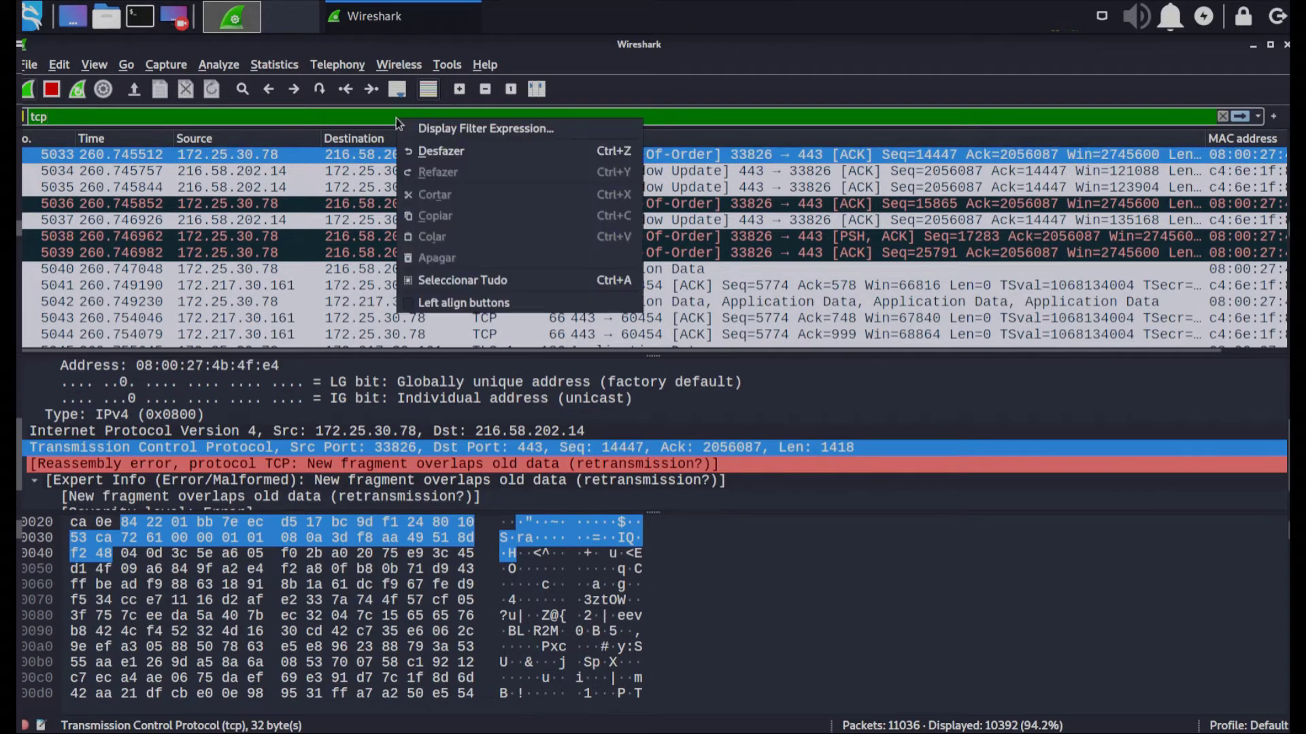
click(427, 126)
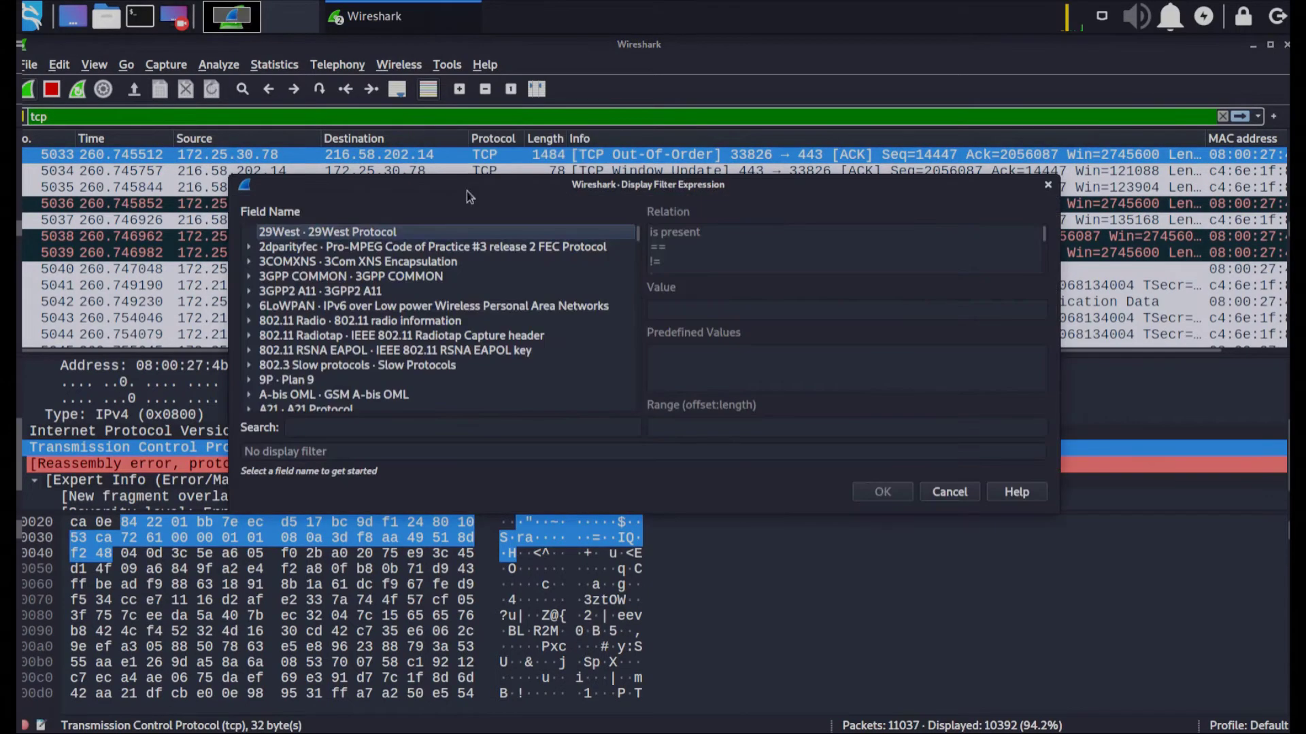
drag(600, 178, 573, 133)
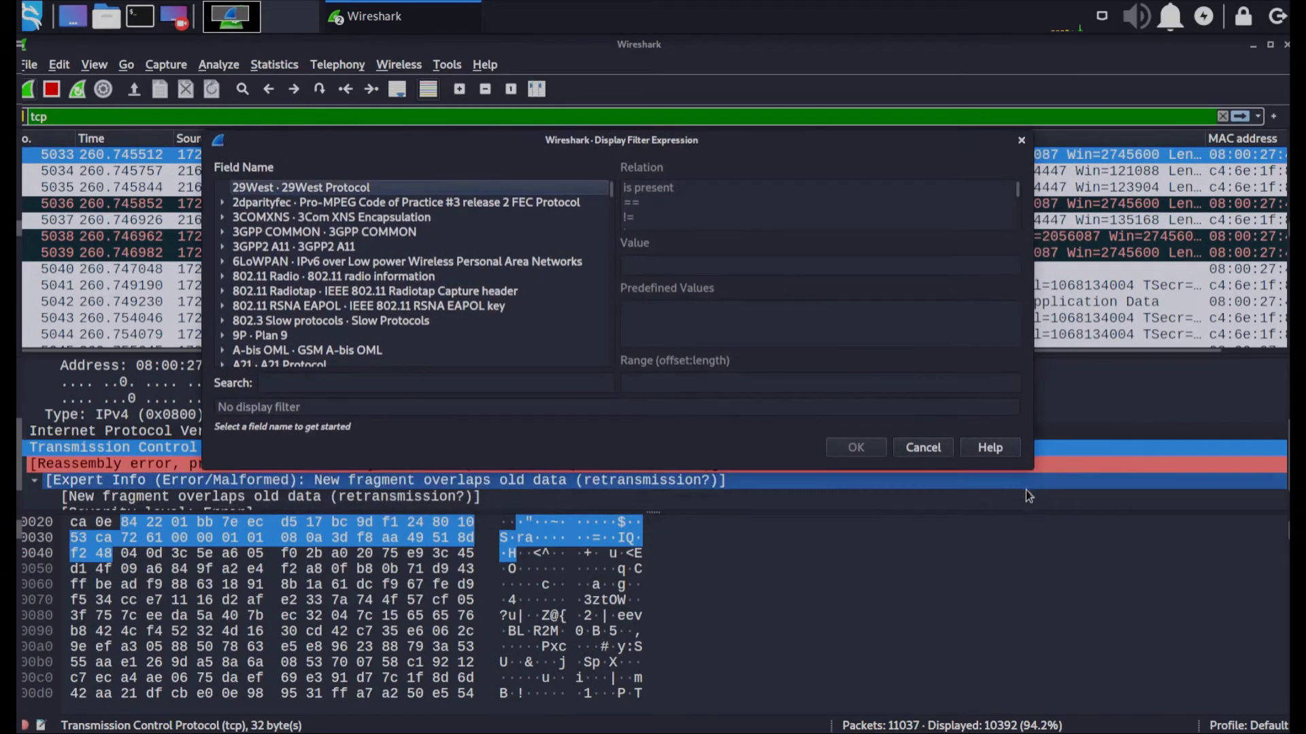
drag(1029, 464, 1232, 688)
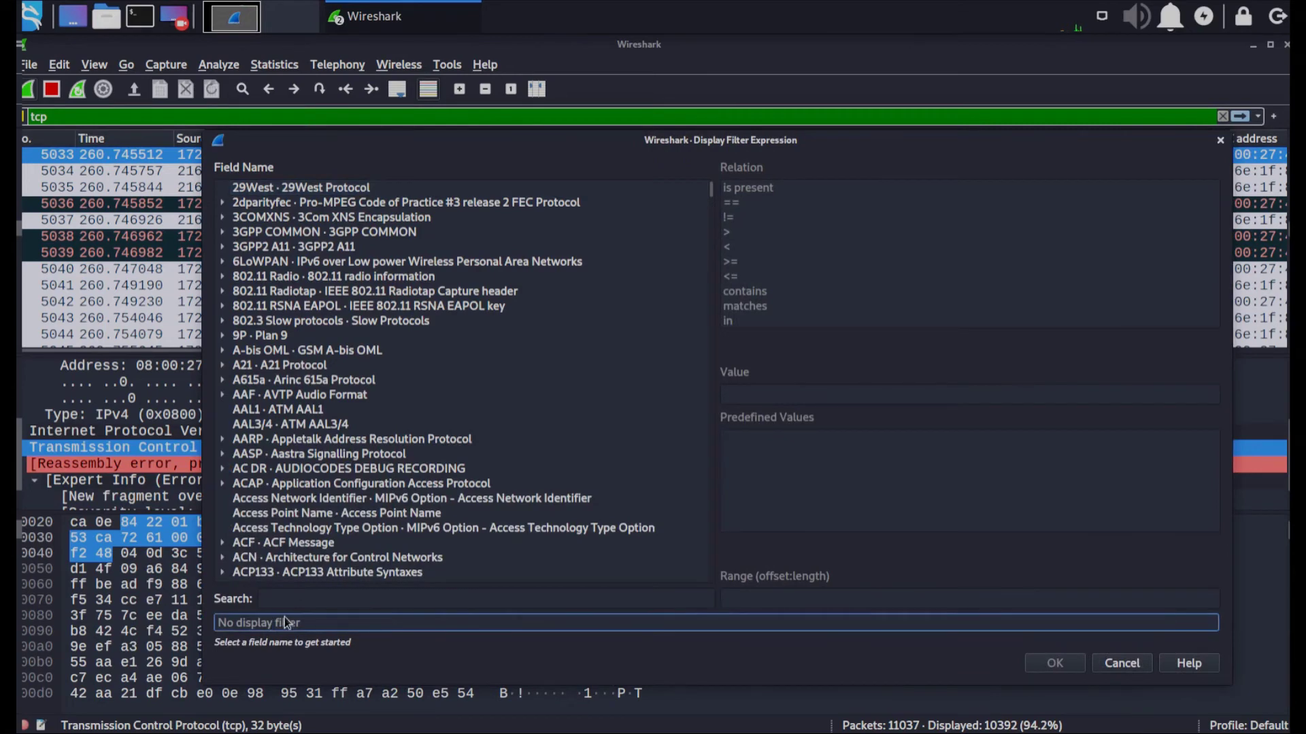
Search the filter fields for tcp and pick BSC RSL TCP Port (gsm_abis_oml.fom.attr.ipa.rsl_port) under A-bis OML
click(262, 600)
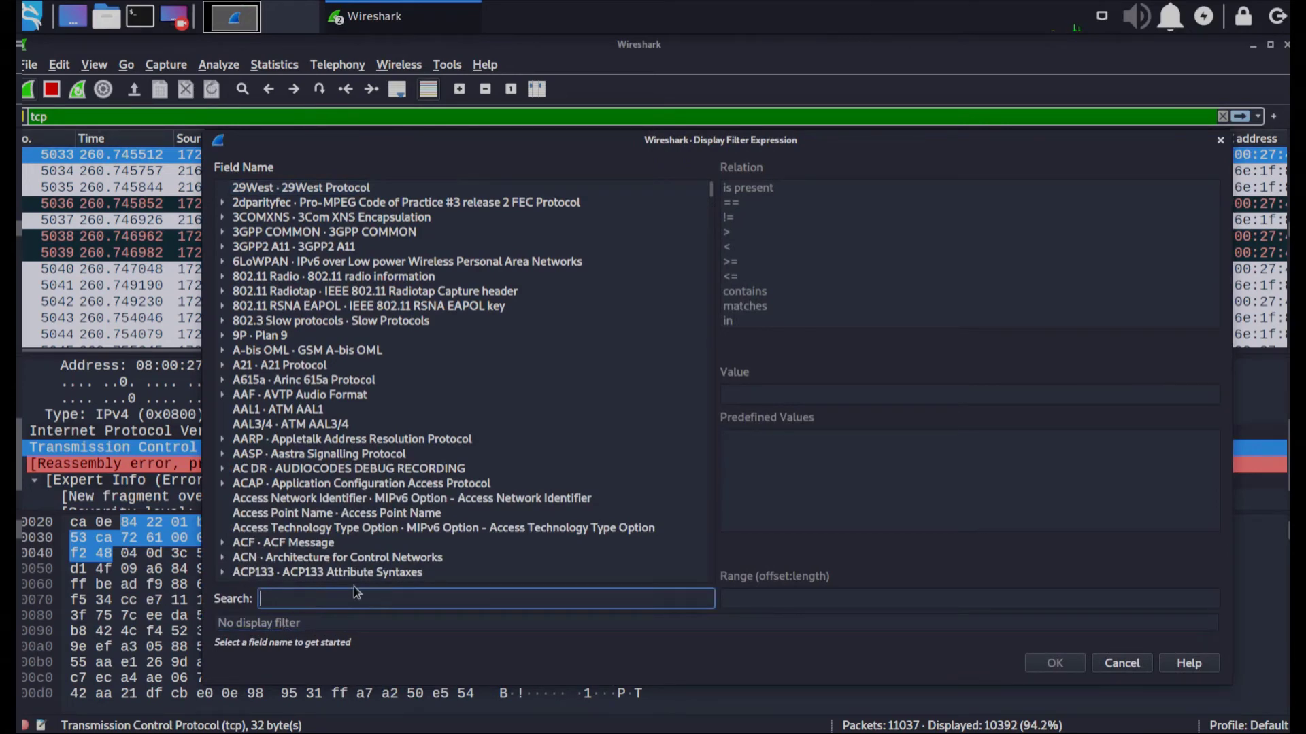
text(tcp)
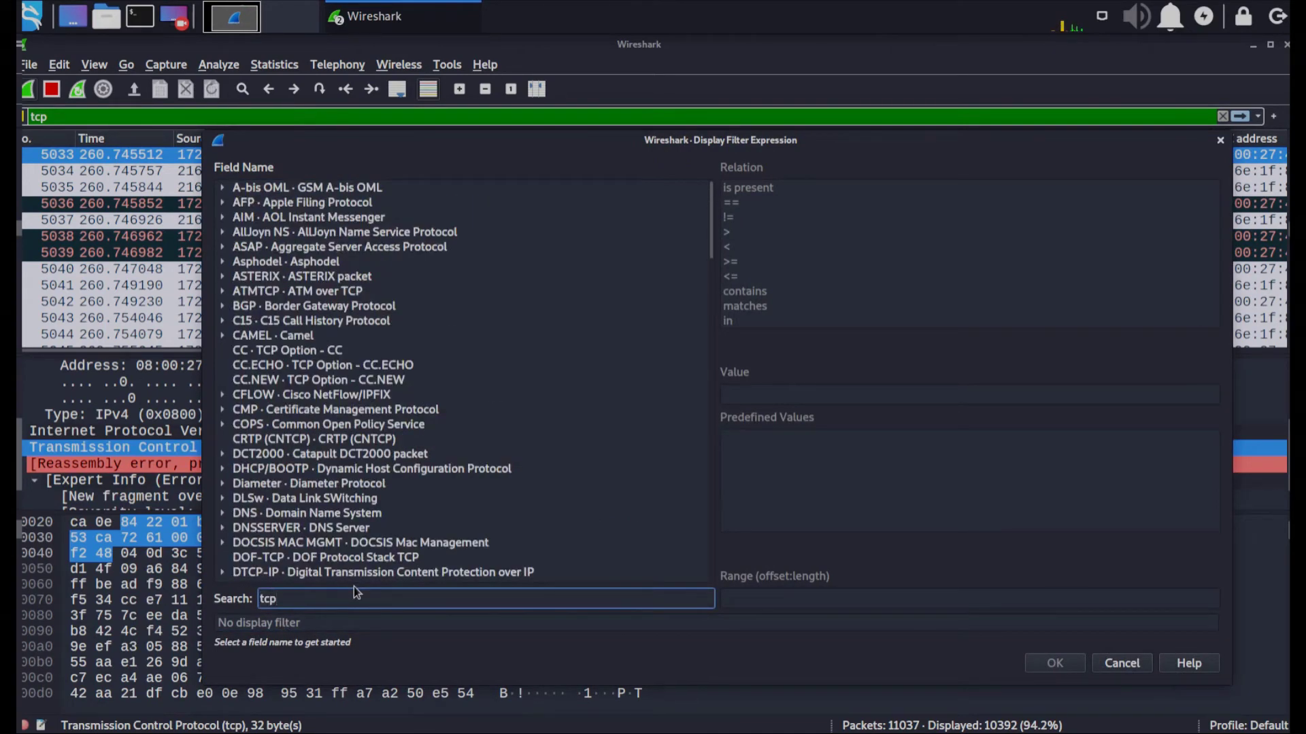
click(222, 188)
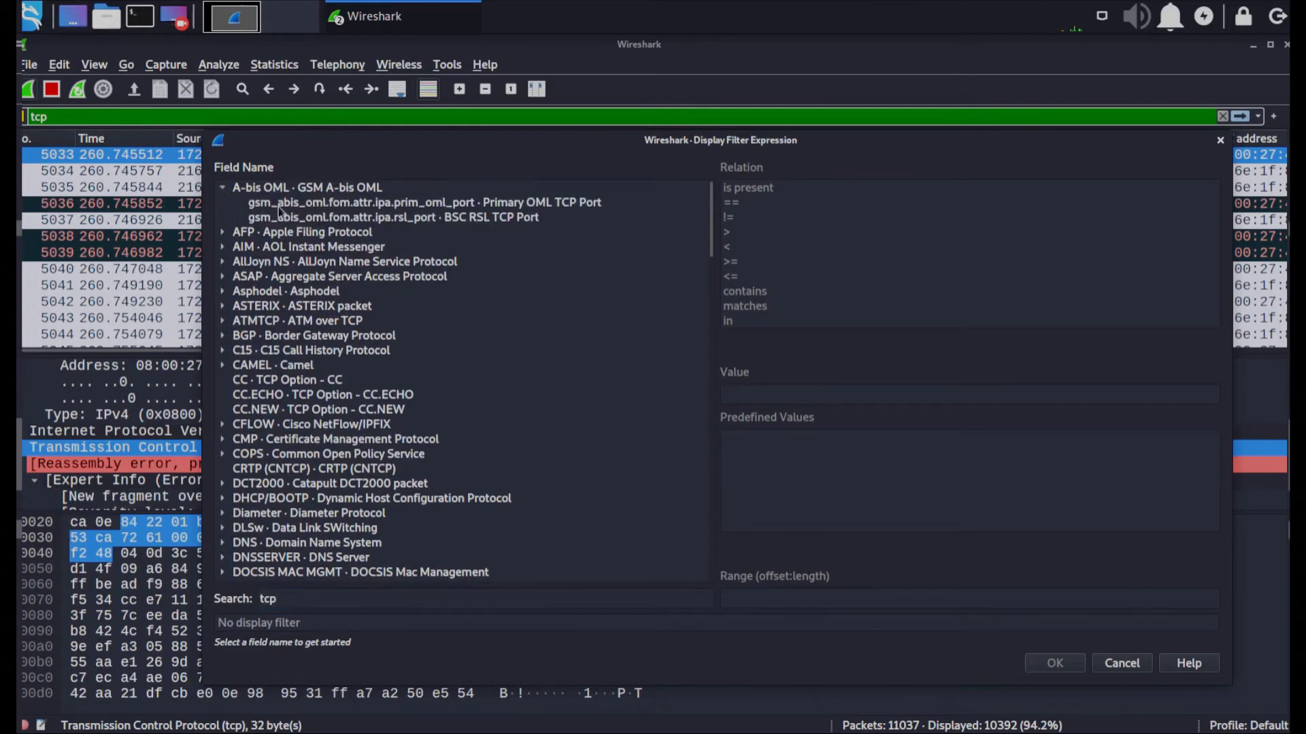
click(486, 220)
drag(423, 623, 203, 624)
scroll(393, 390, down, 8)
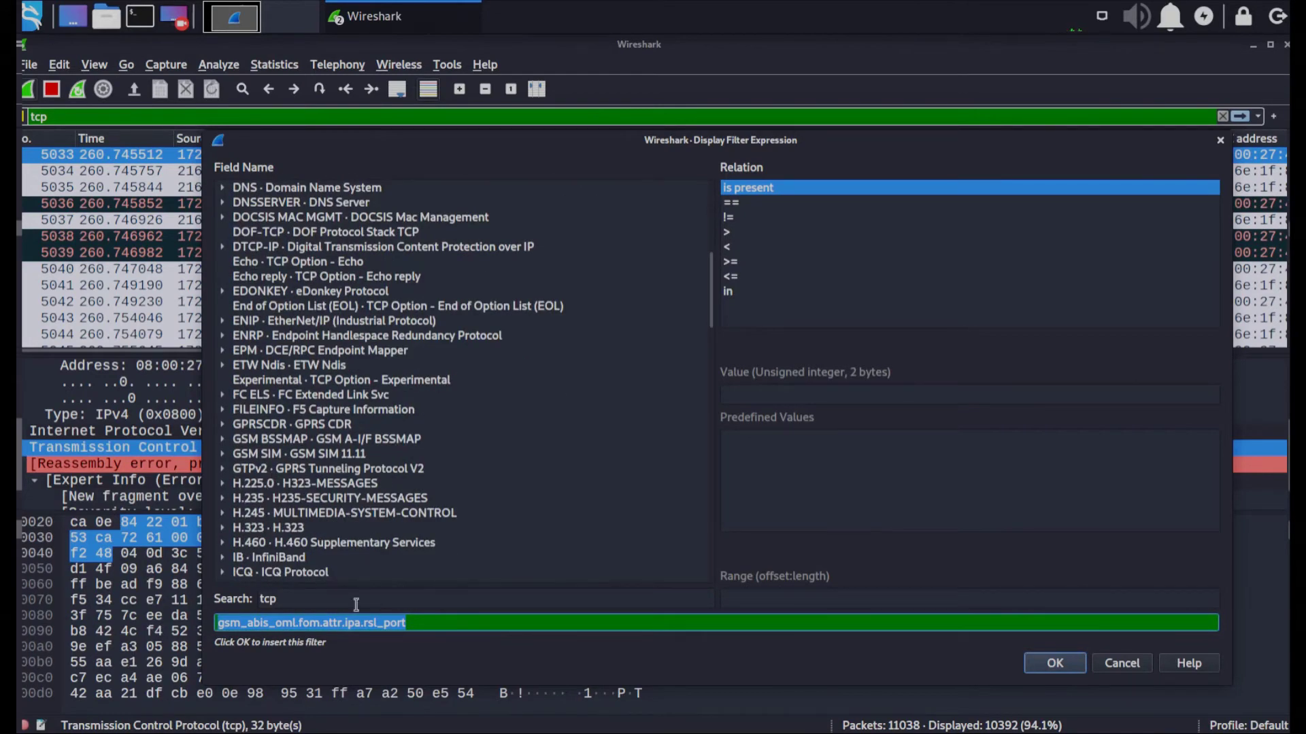
Search the filter fields for quic instead and expand the TLS Transport Layer Security entry
click(319, 600)
drag(355, 595, 234, 601)
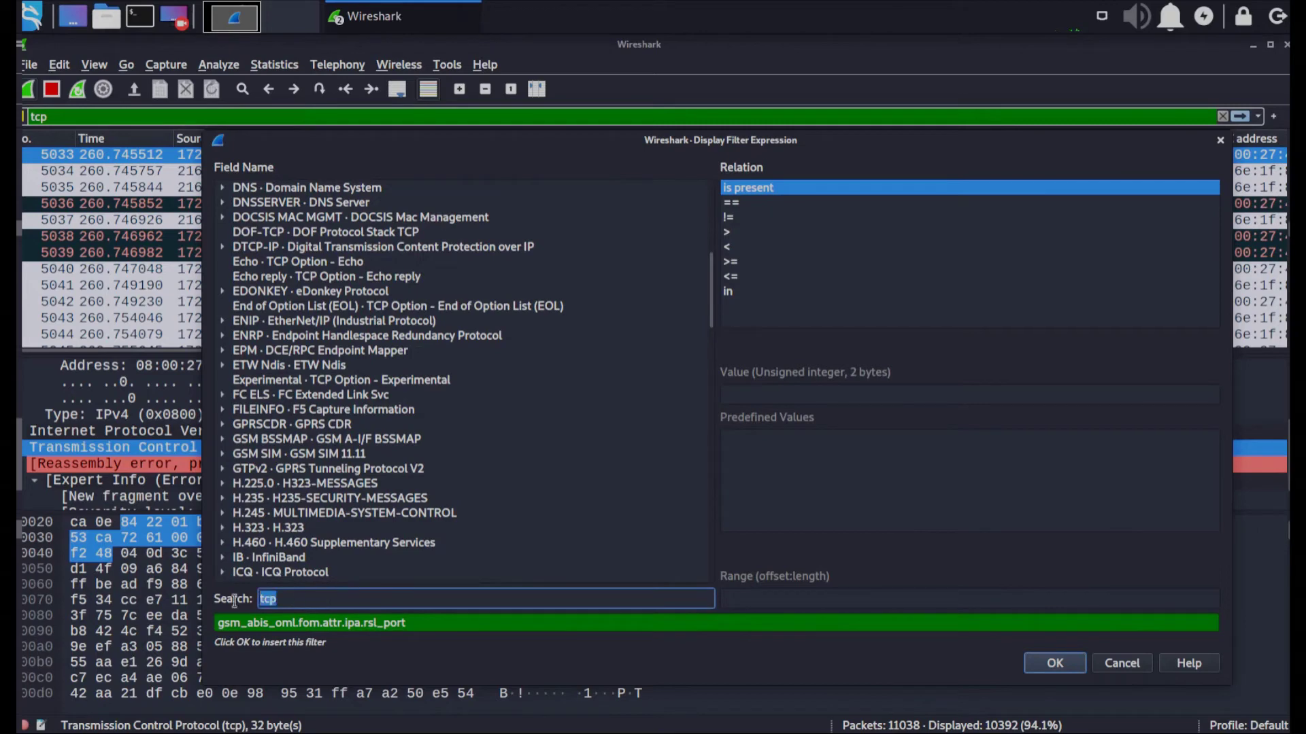
text(quic)
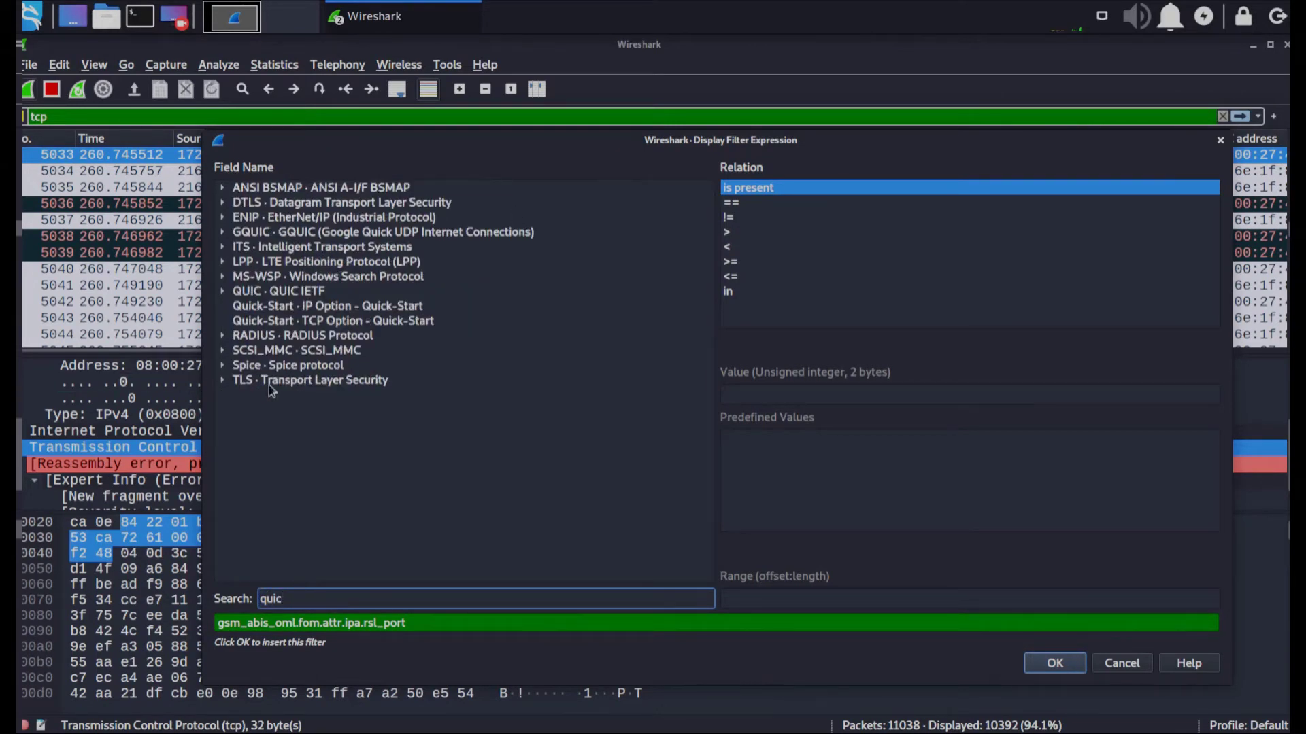
click(238, 382)
click(223, 383)
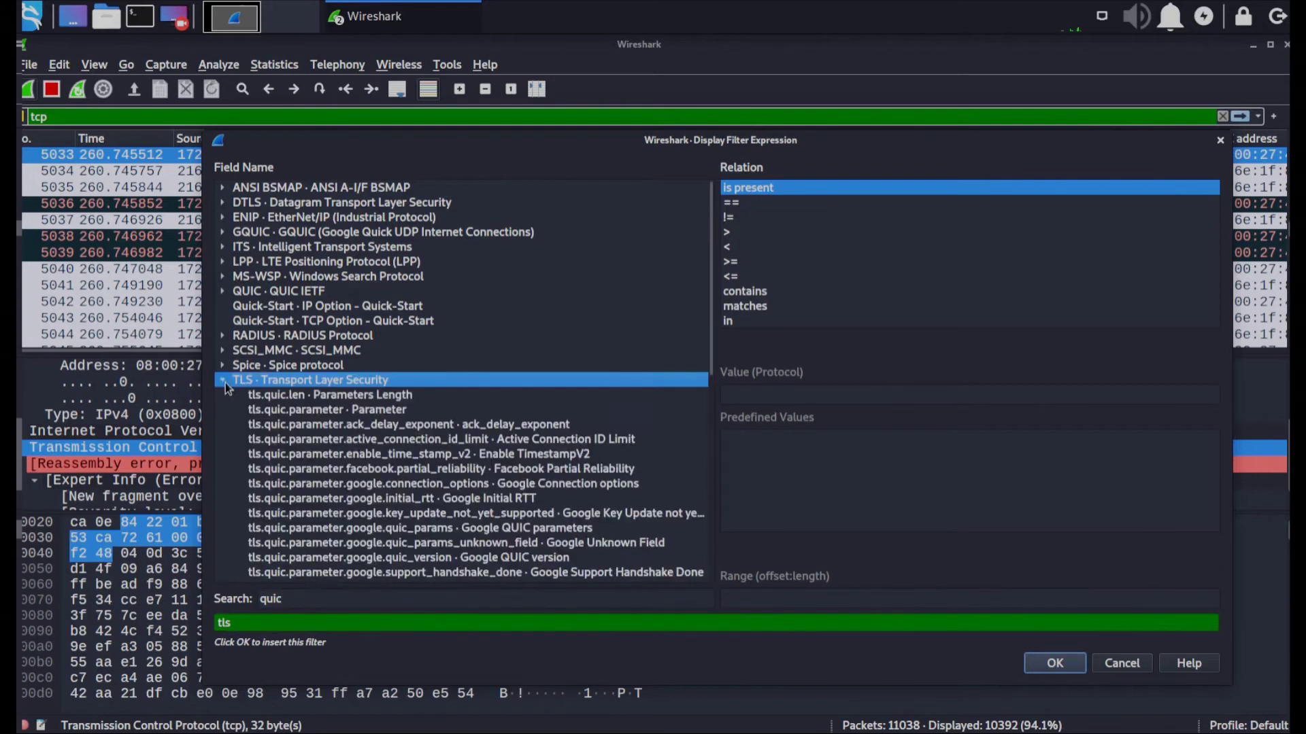
Expand QUIC IETF and select ACK Delay to build the filter expression quic.ack.ack_delay with the relation "is present"
click(223, 292)
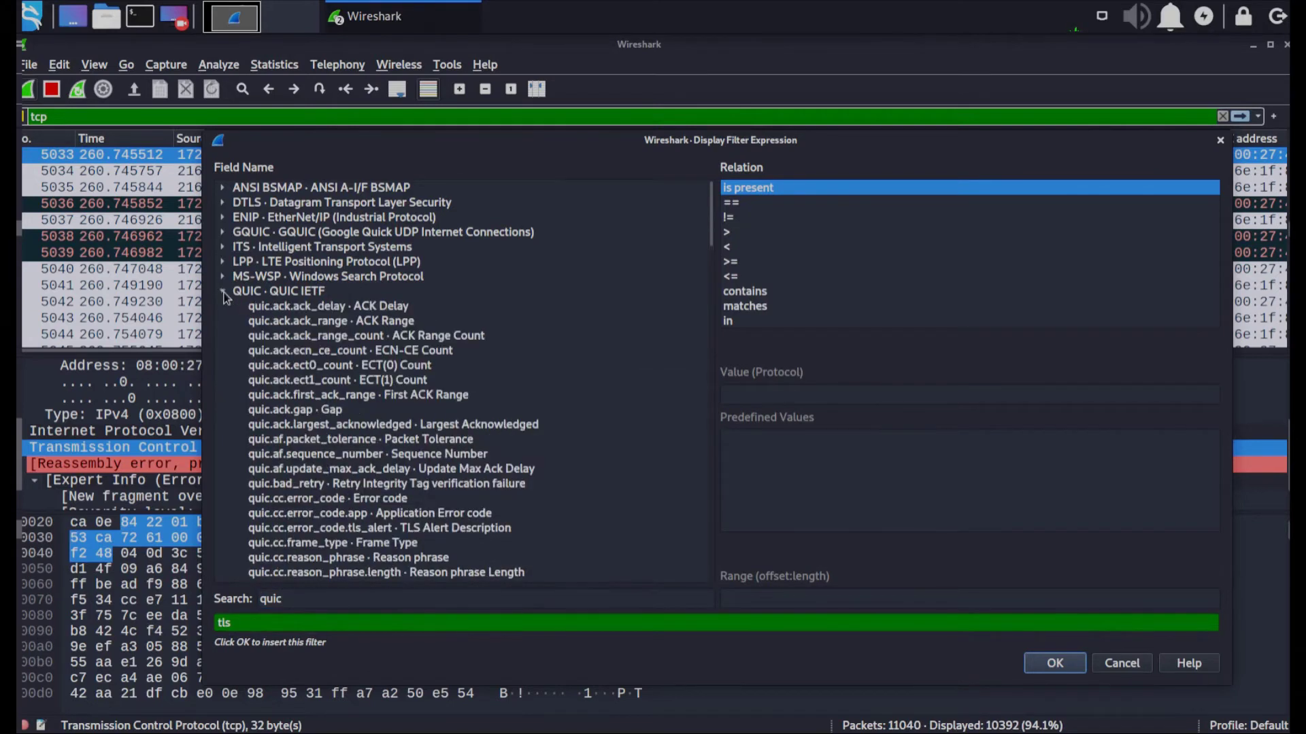
click(285, 307)
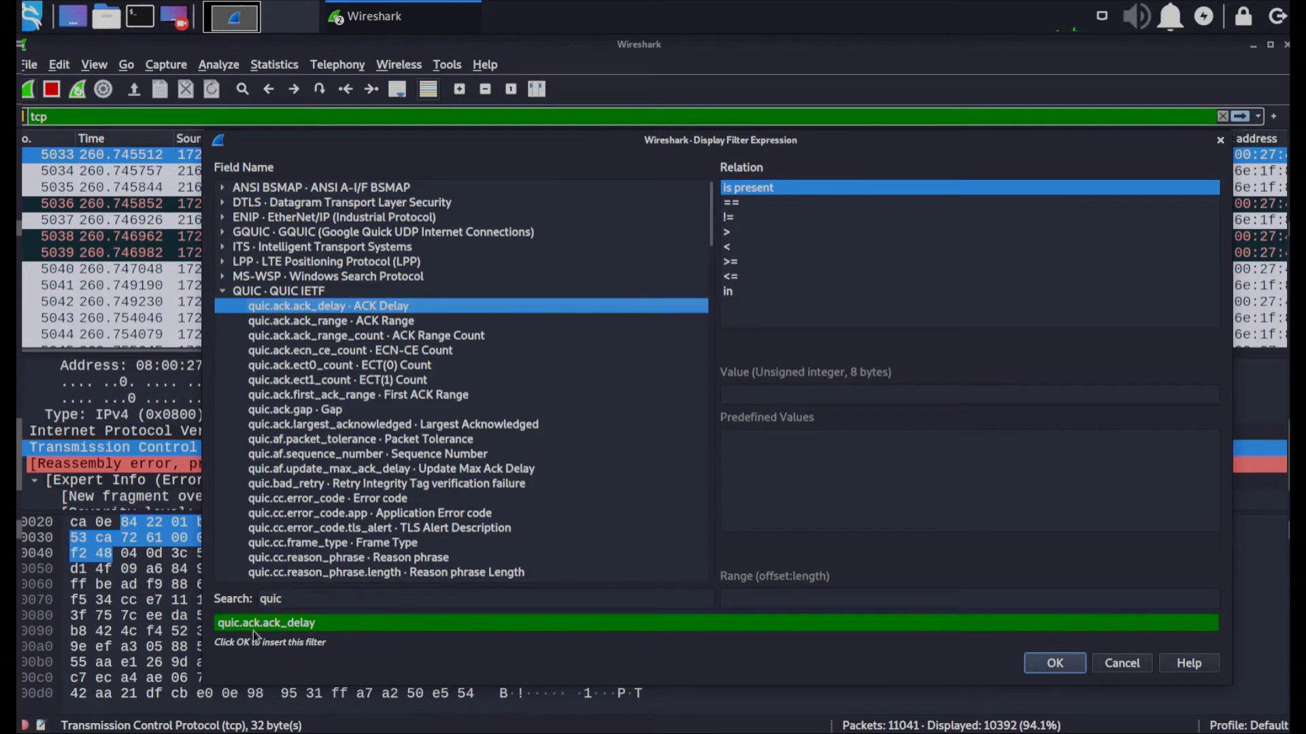
triple_click(361, 630)
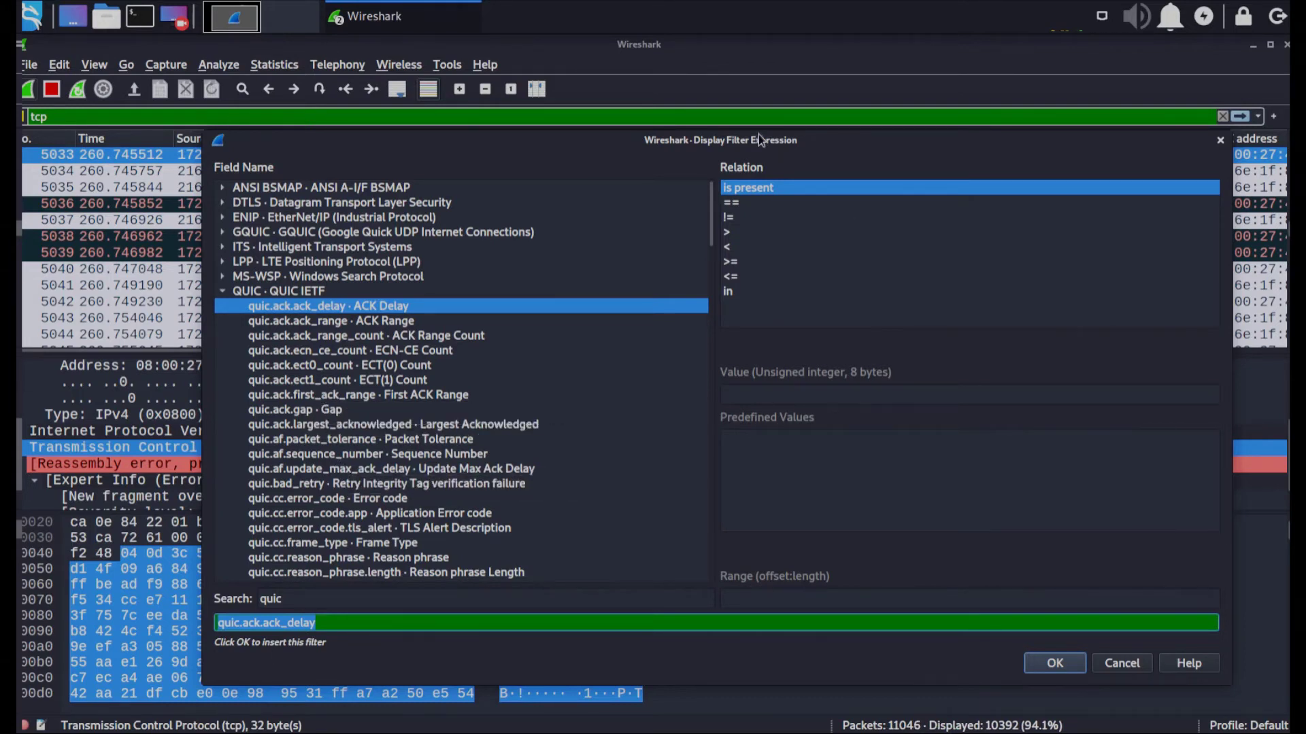
drag(748, 143, 717, 140)
click(213, 504)
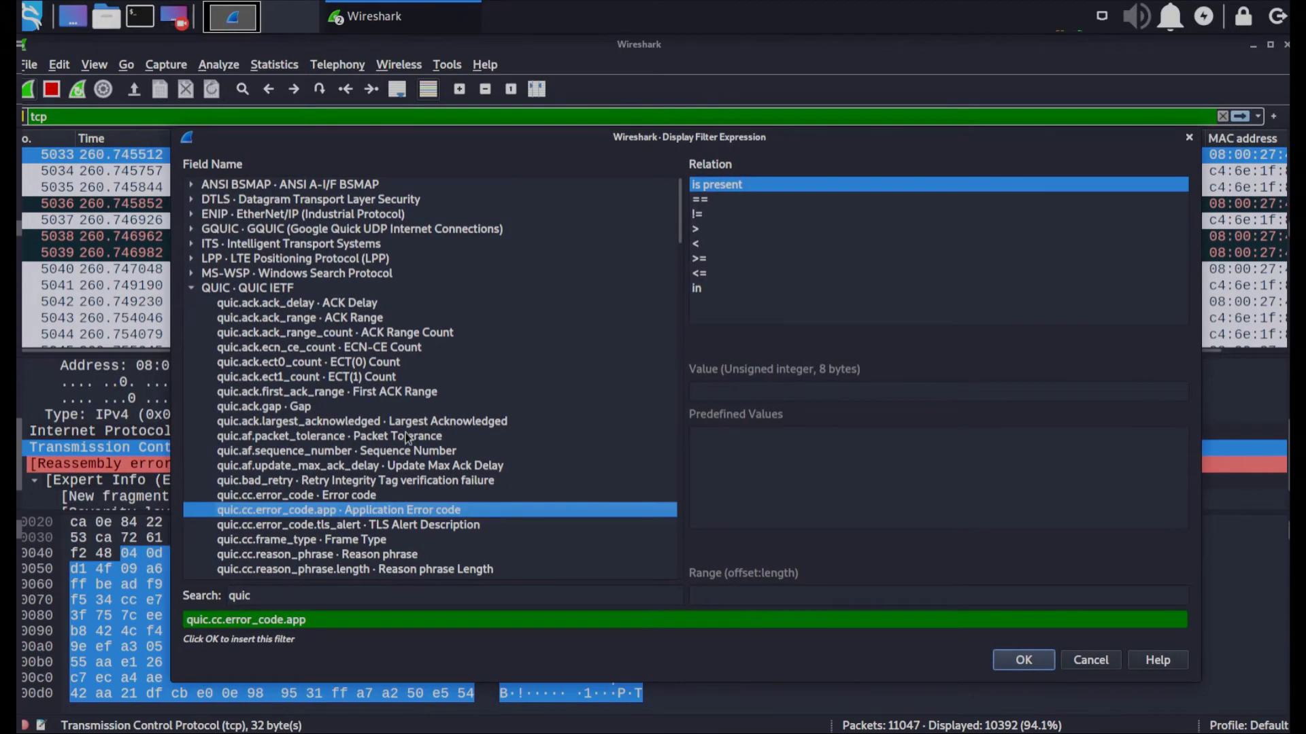
click(285, 304)
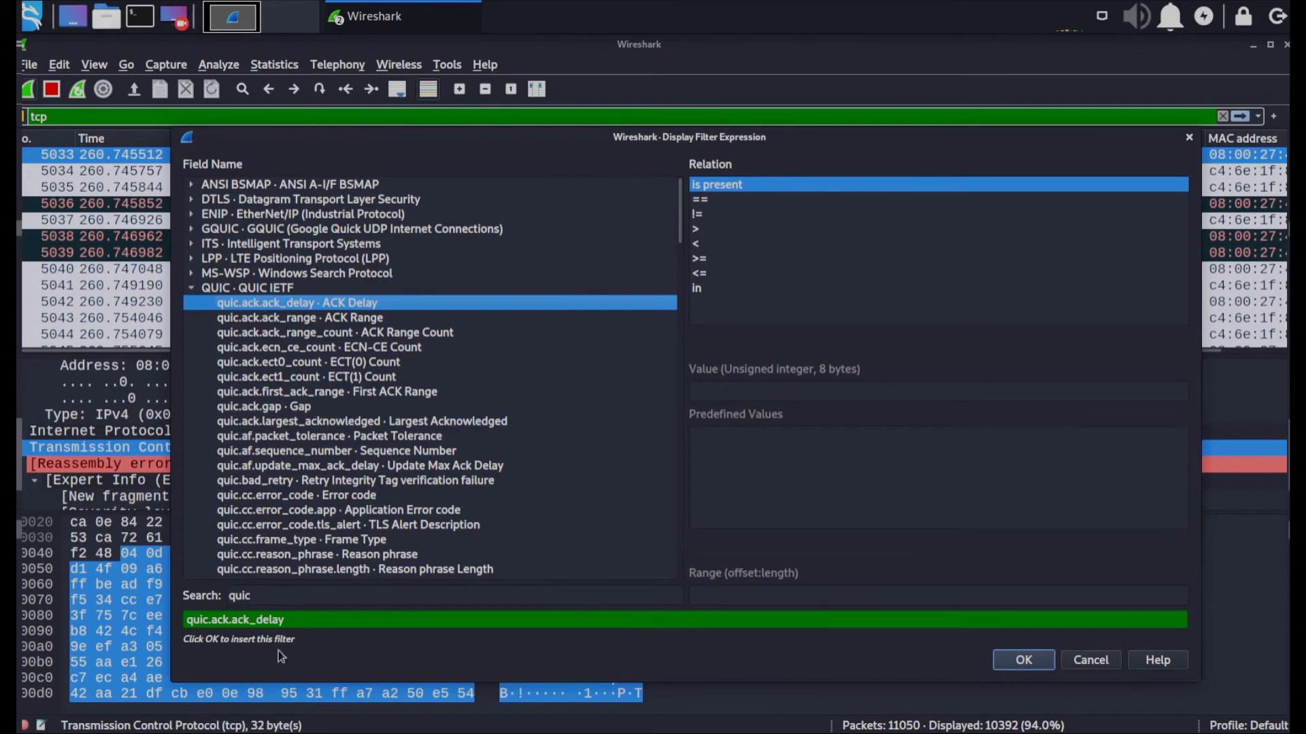
triple_click(204, 619)
click(340, 620)
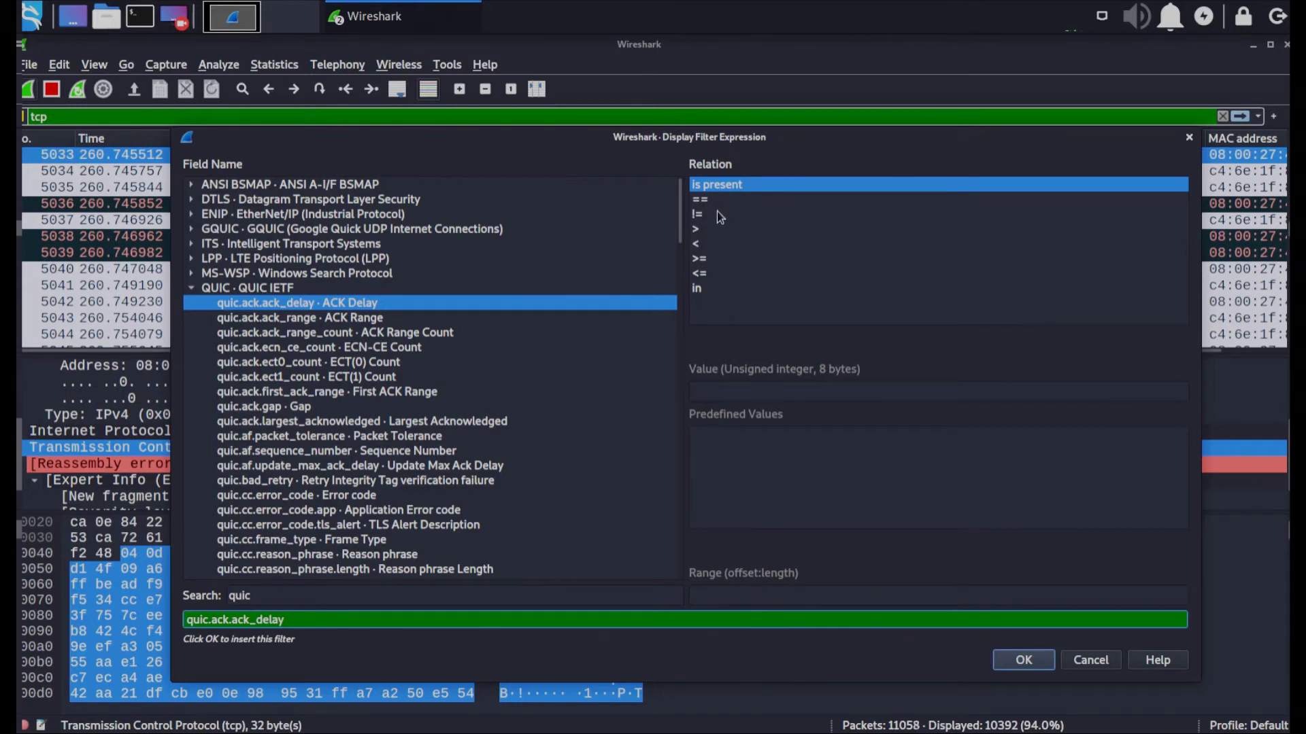
Try the relation != for the ACK Delay field, and cancel the filter expression
mouse_move(717, 210)
mouse_down()
mouse_move(718, 245)
mouse_move(711, 204)
mouse_move(696, 221)
mouse_up()
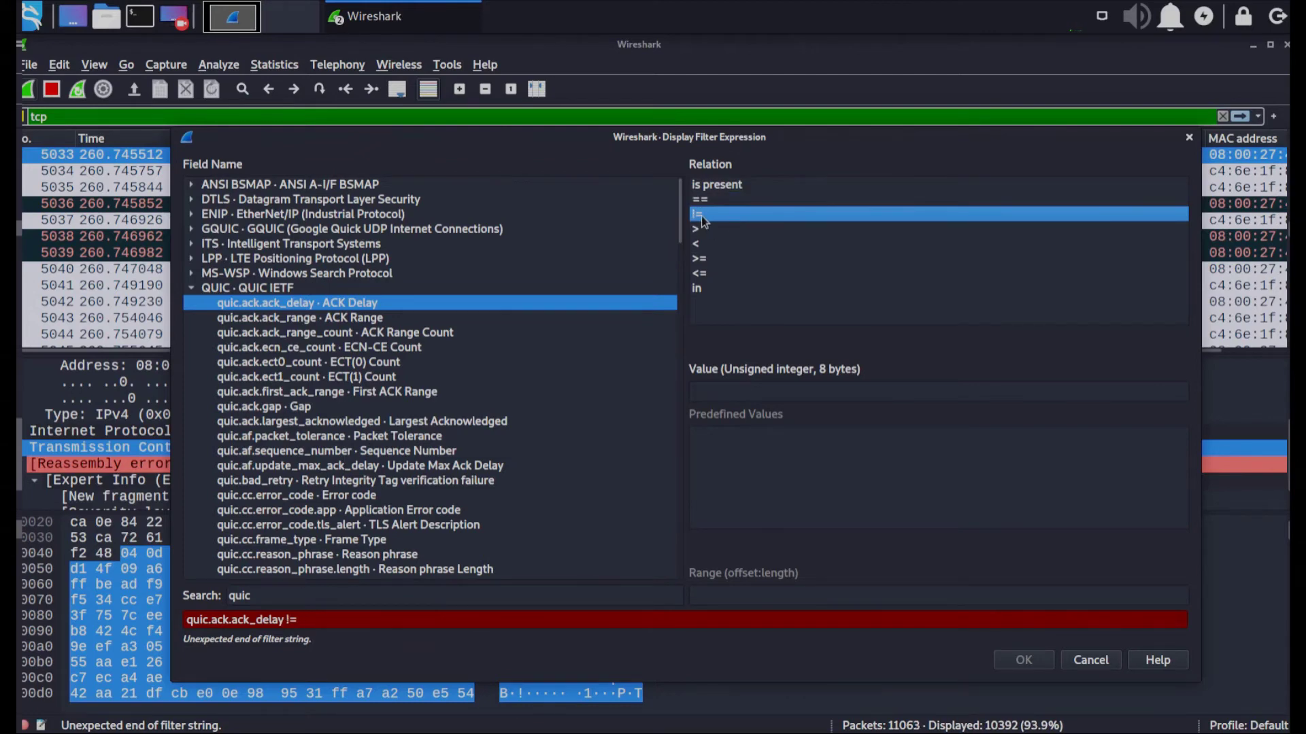
click(1102, 663)
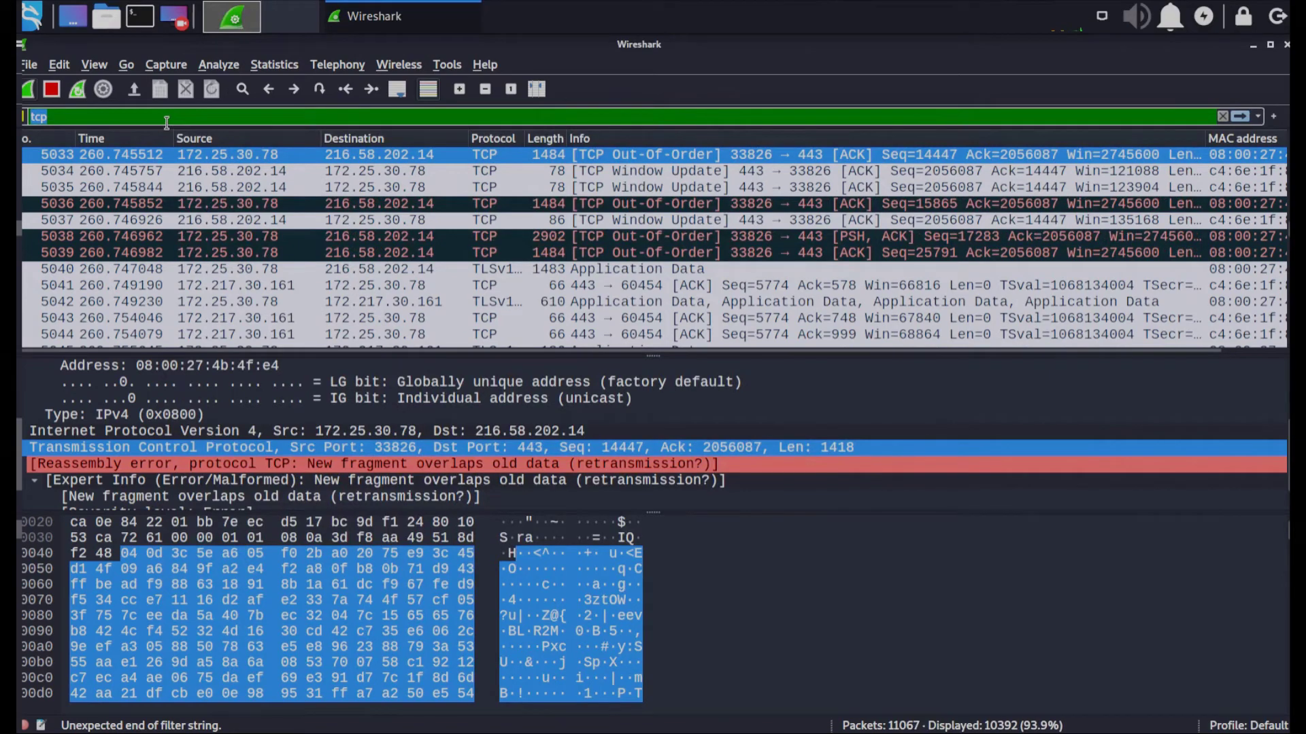
Apply the display filter !tcp and browse through the packets that are not TCP
text(tcp)
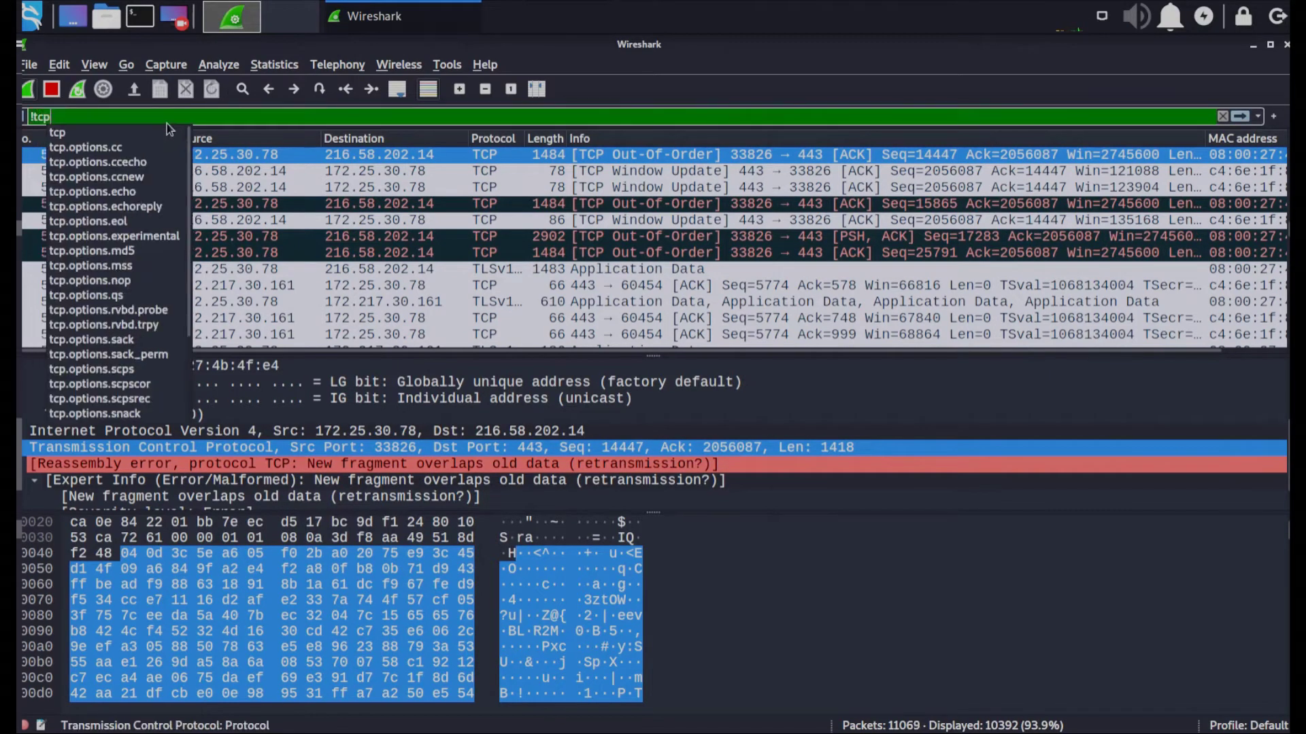
key(Return)
scroll(741, 154, up, 20)
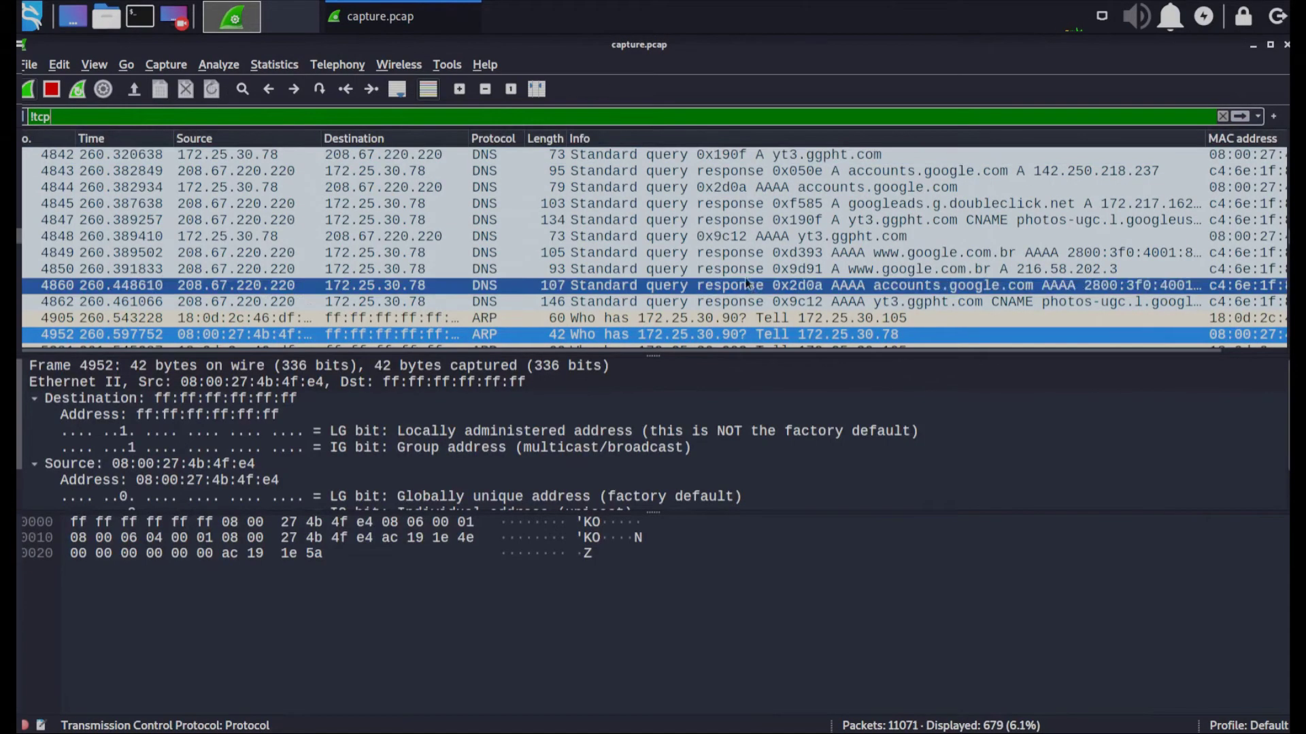
scroll(688, 271, up, 5)
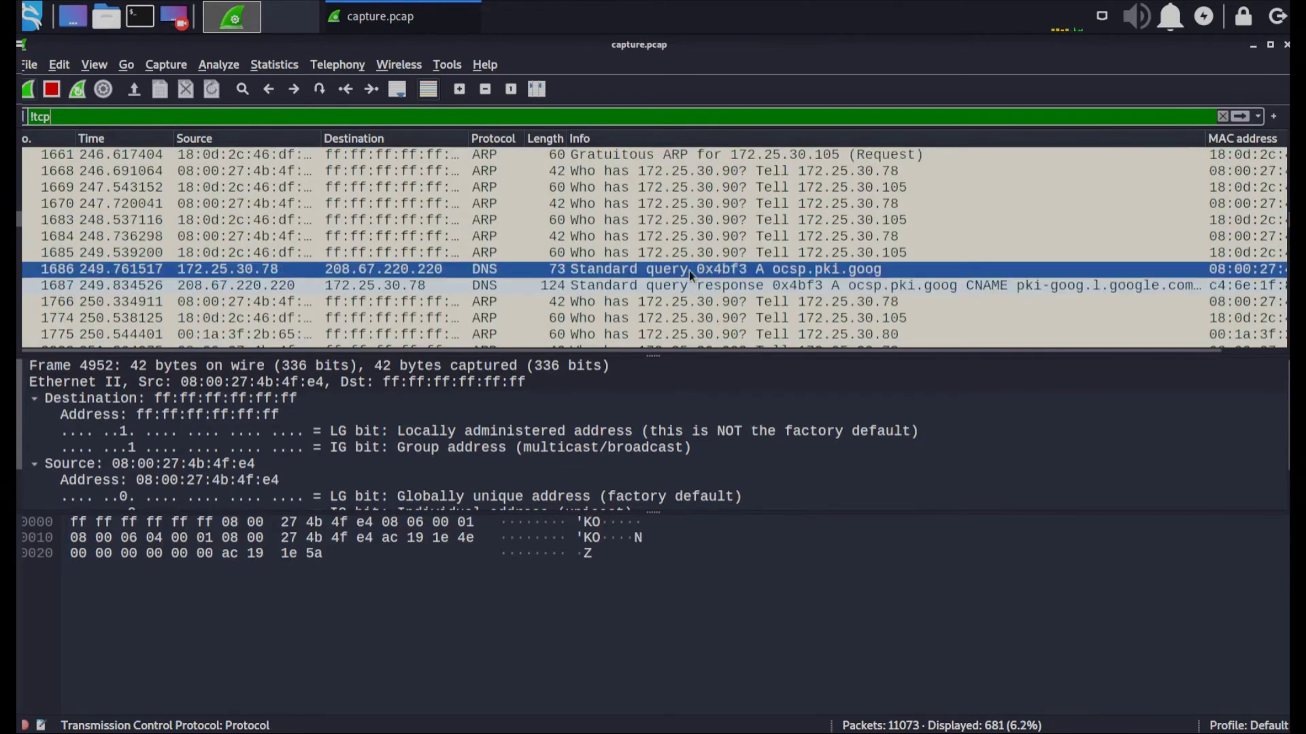
scroll(370, 226, down, 6)
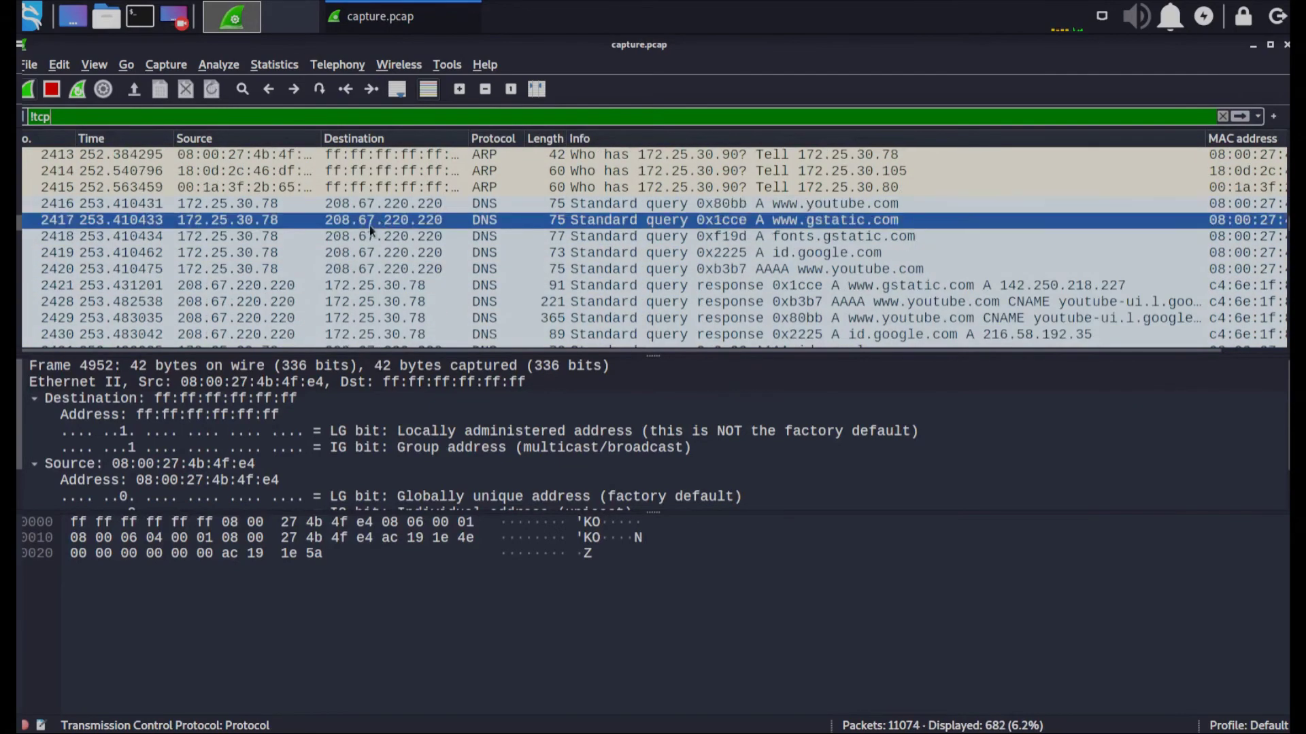
Change the display filter to !dns, apply it and browse through the packets without DNS traffic
click(132, 115)
key(BackSpace)
key(BackSpace)
key(BackSpace)
text(dns)
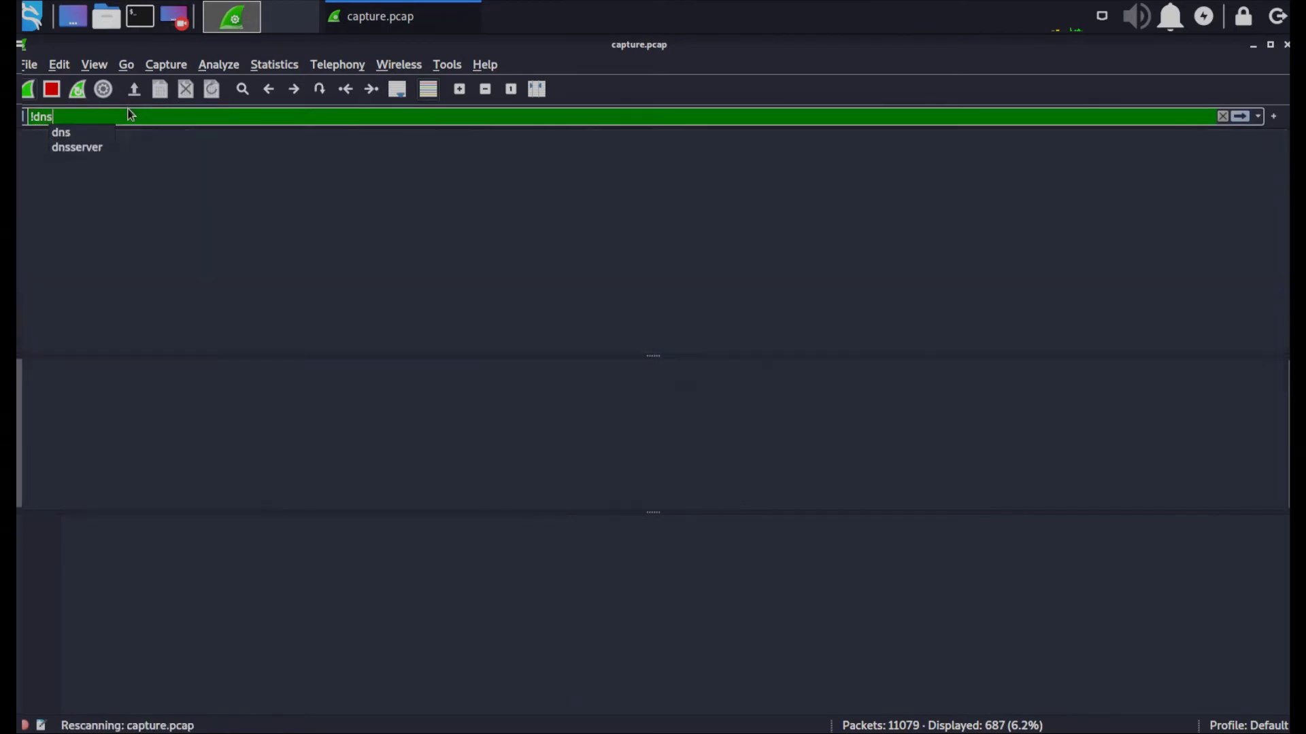
key(Return)
scroll(615, 211, up, 2)
scroll(614, 211, up, 10)
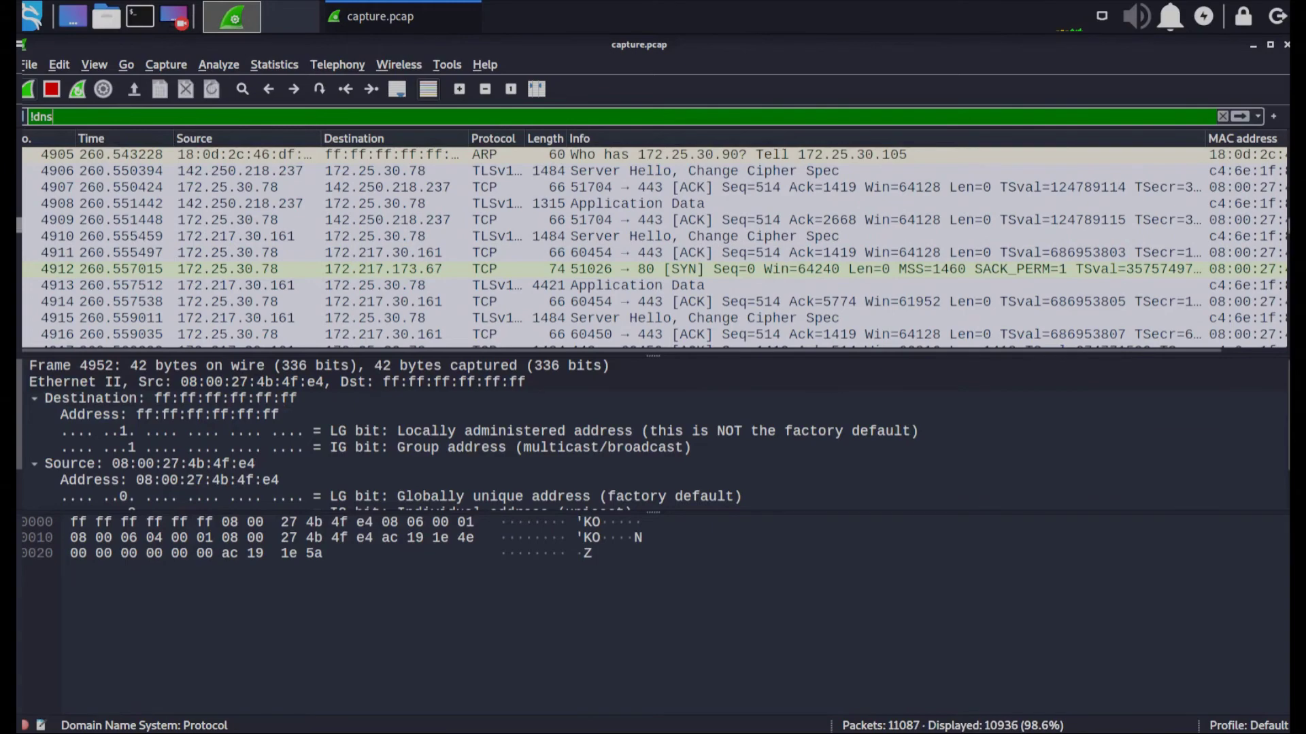
drag(1282, 235, 1262, 350)
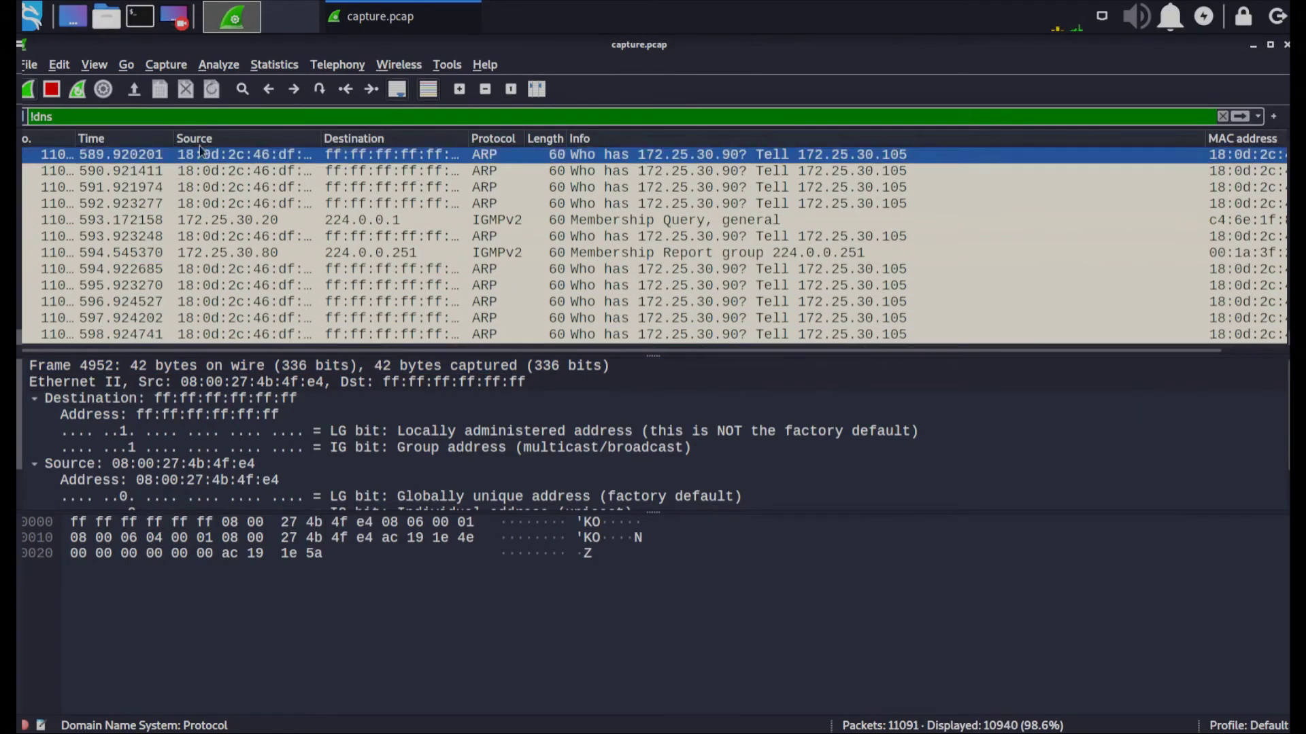
scroll(667, 276, up, 3)
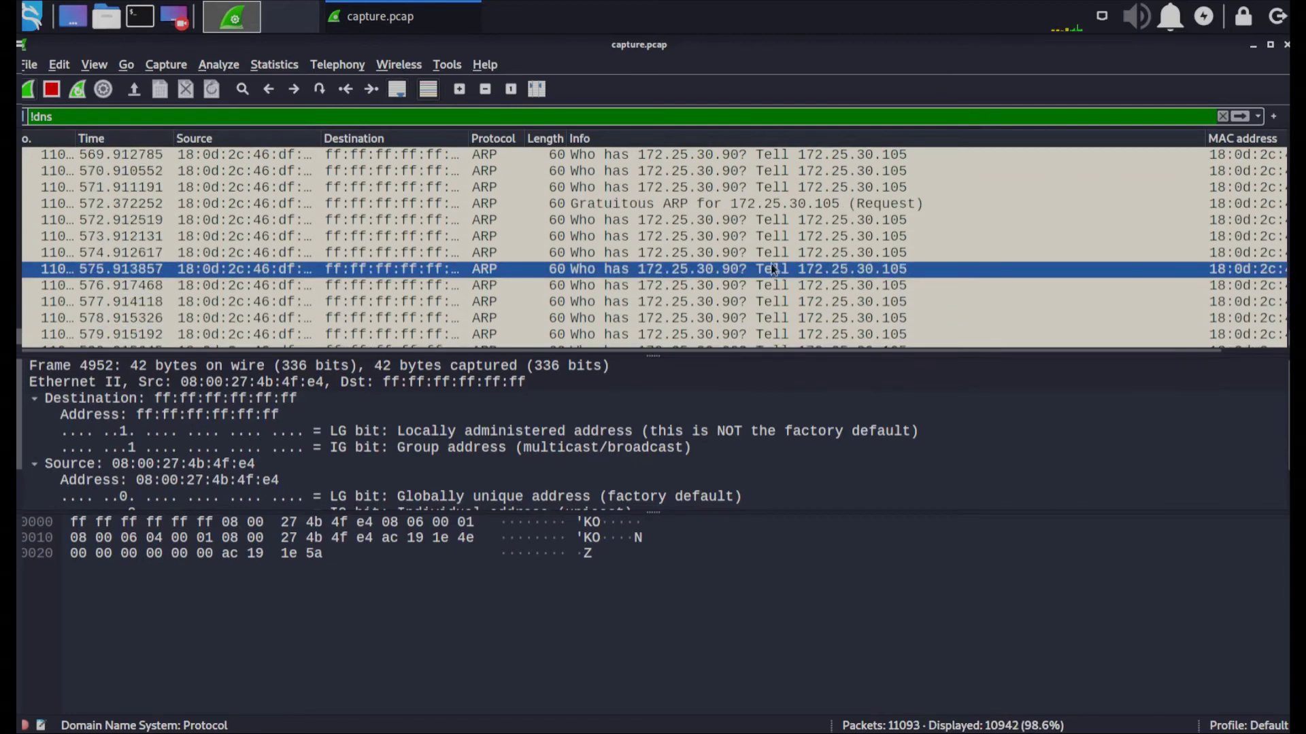
scroll(770, 263, up, 4)
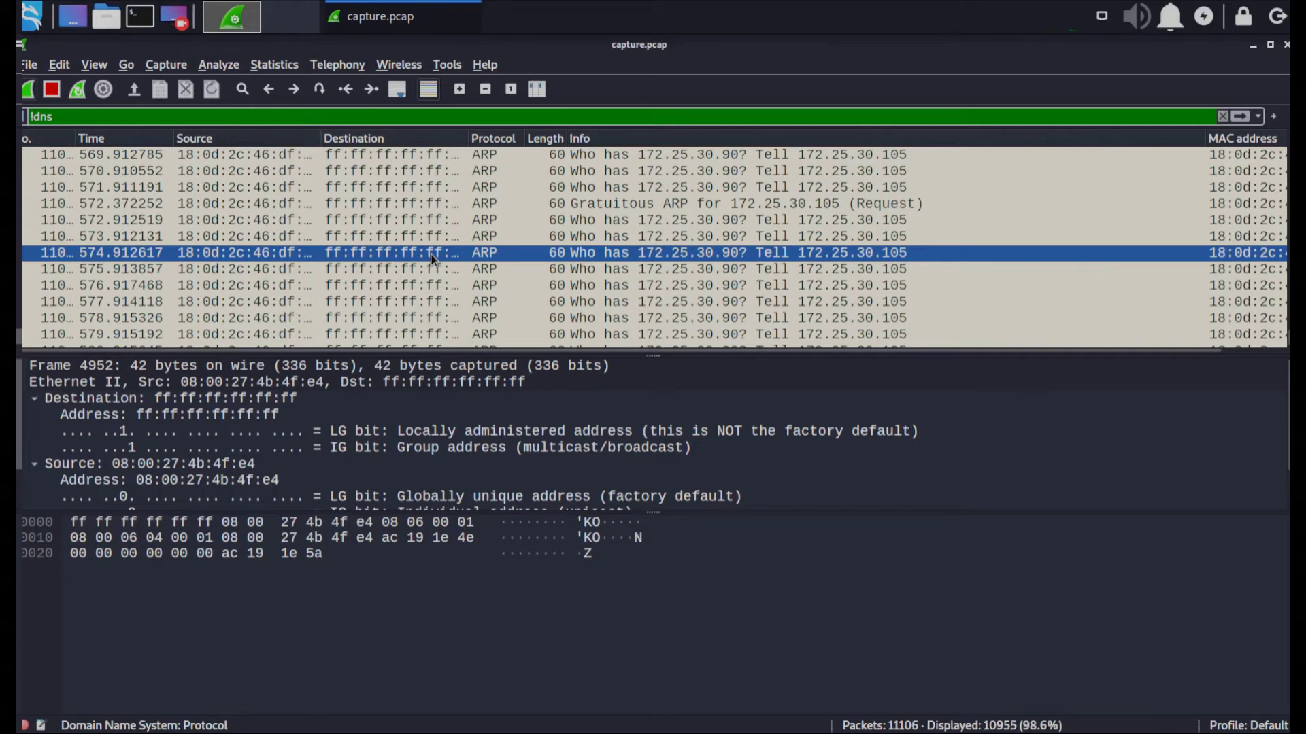
Replace the display filter text with tcp || udp to combine both protocols
double_click(40, 116)
click(96, 115)
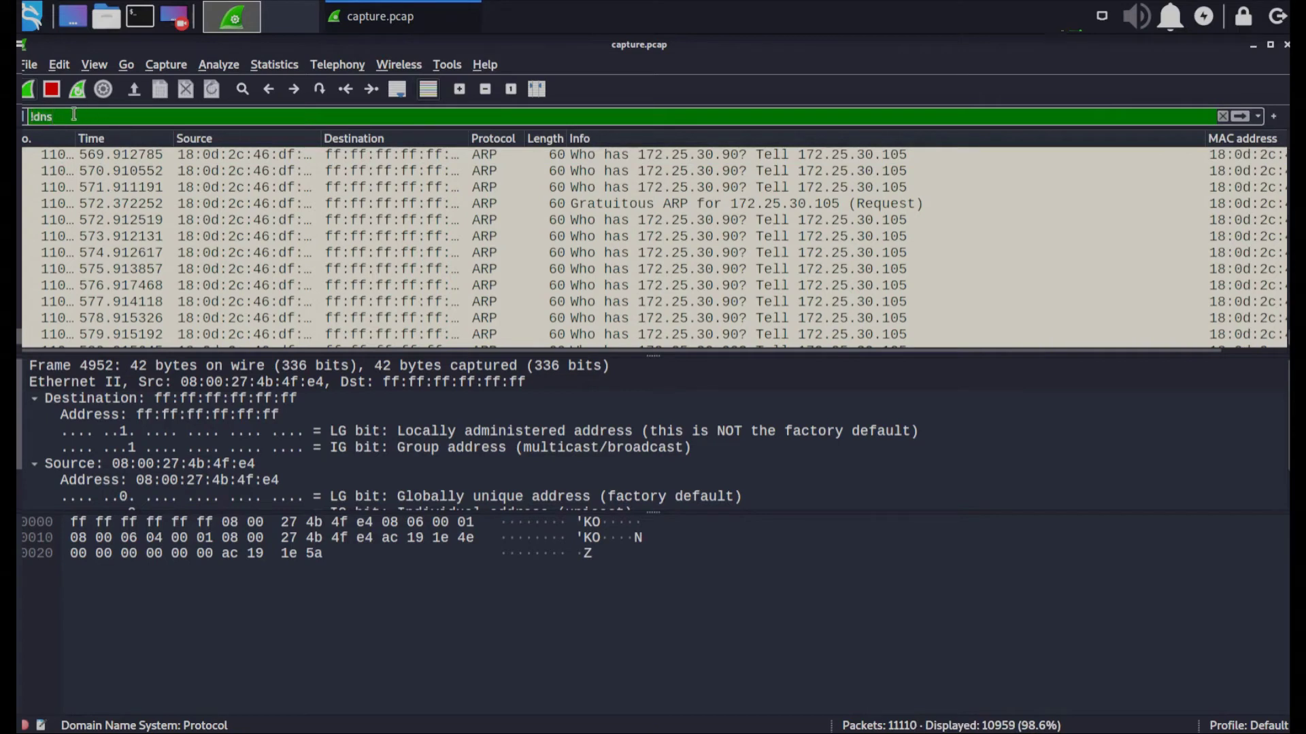
text(||)
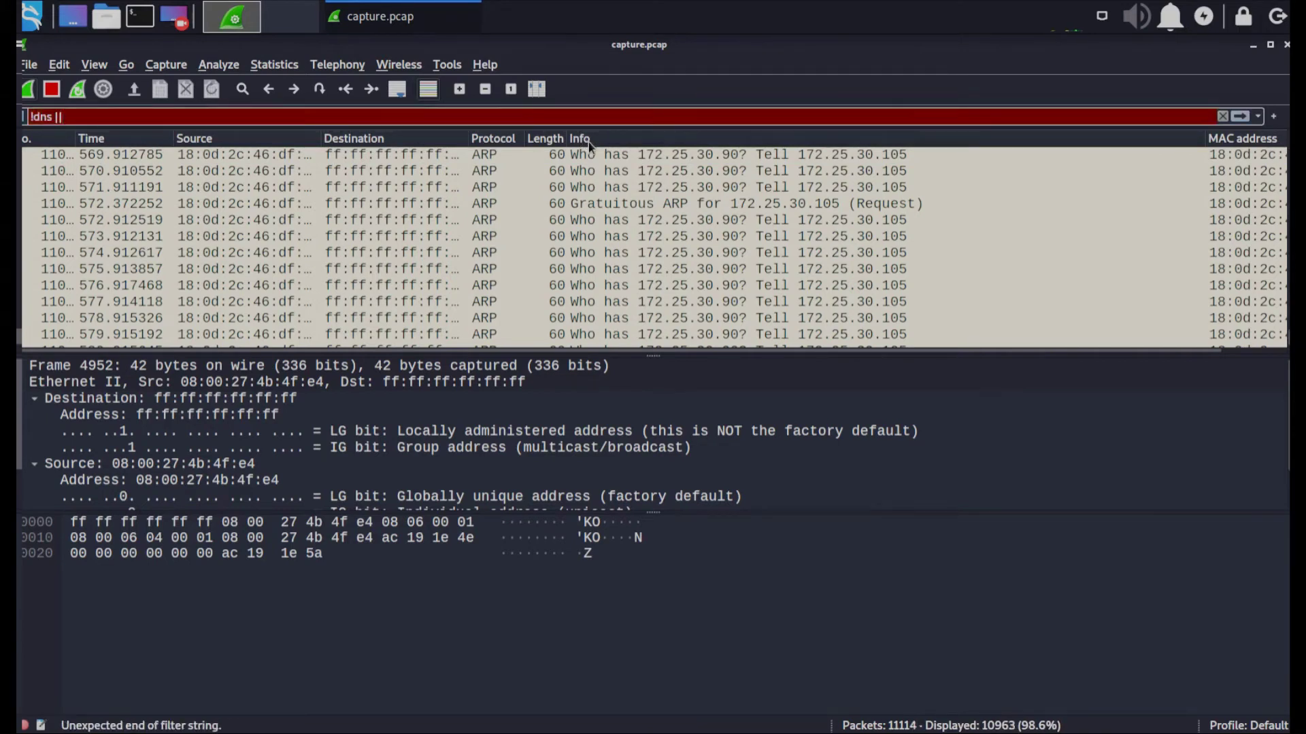
key(BackSpace)
key(BackSpace)
key(BackSpace)
key(BackSpace)
key(BackSpace)
key(BackSpace)
text(tcp || udp)
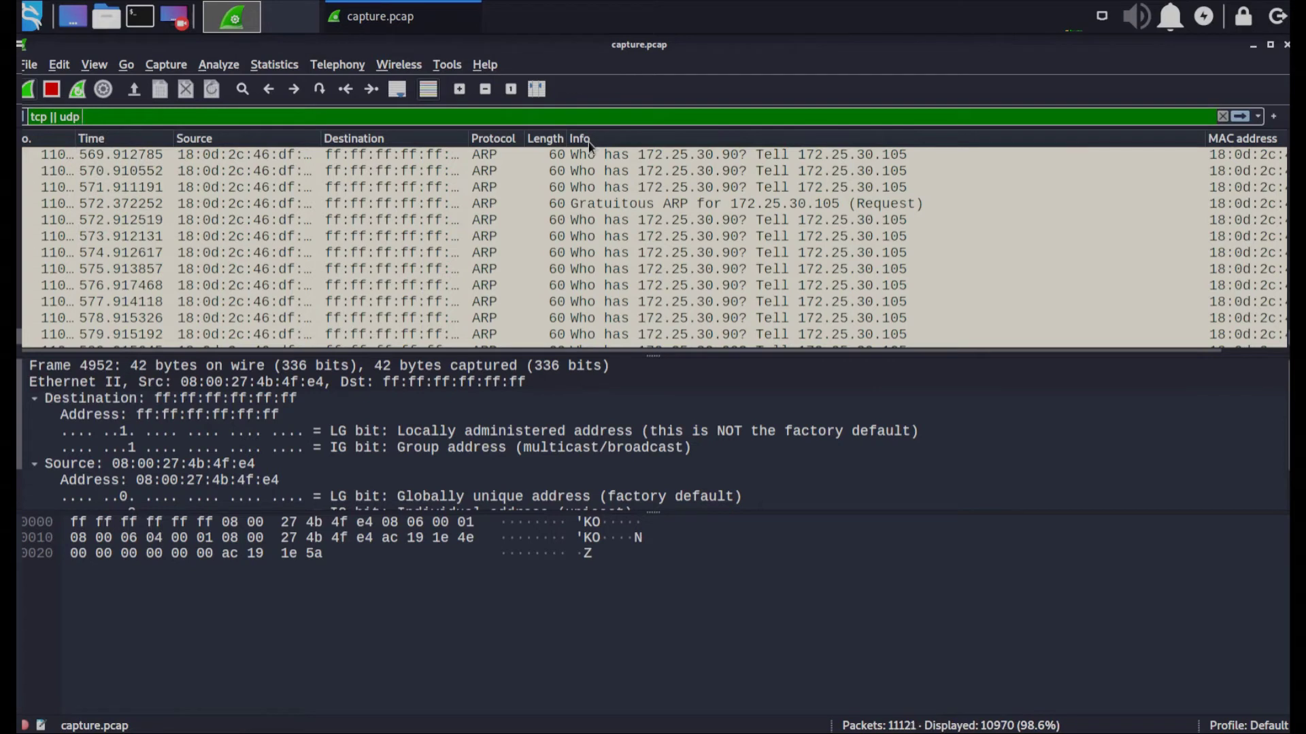
Restrict the UDP part of the filter to port 53, making the expression tcp || udp.port == 53
text( port 53)
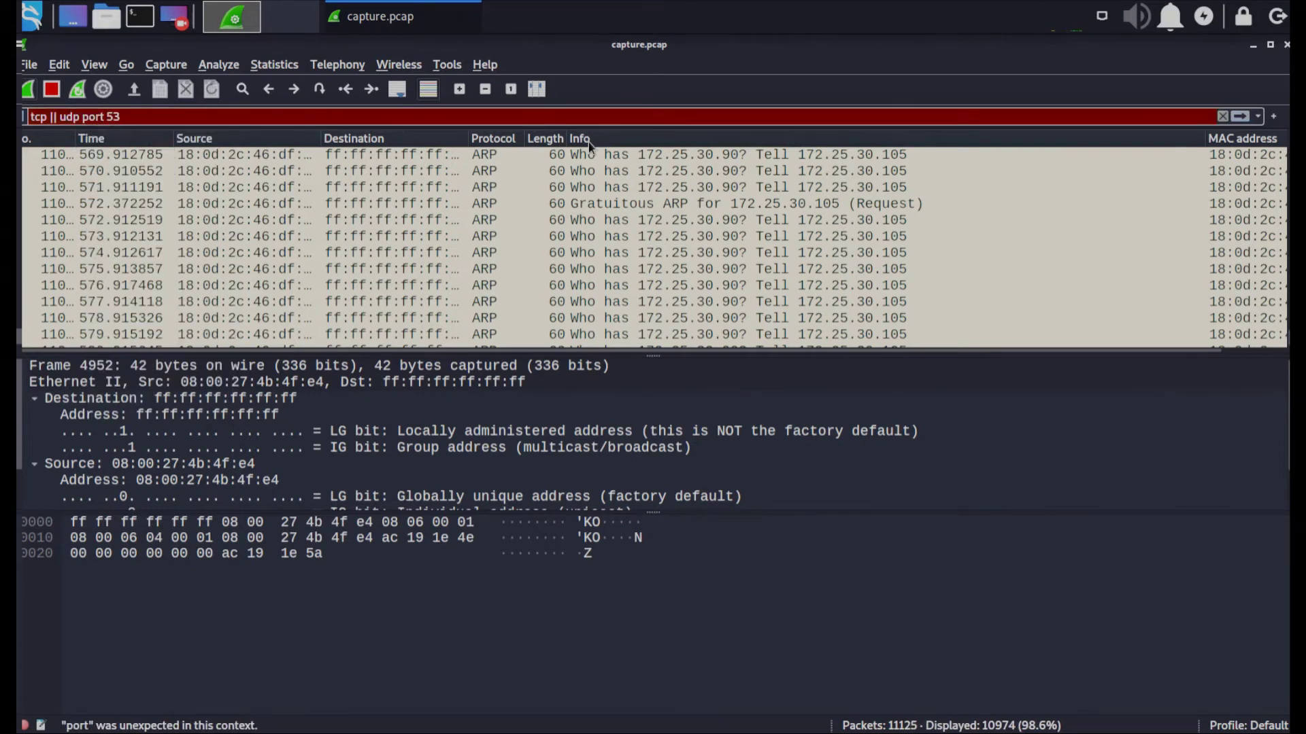
key(BackSpace)
key(BackSpace)
key(BackSpace)
key(BackSpace)
key(BackSpace)
key(BackSpace)
key(BackSpace)
key(BackSpace)
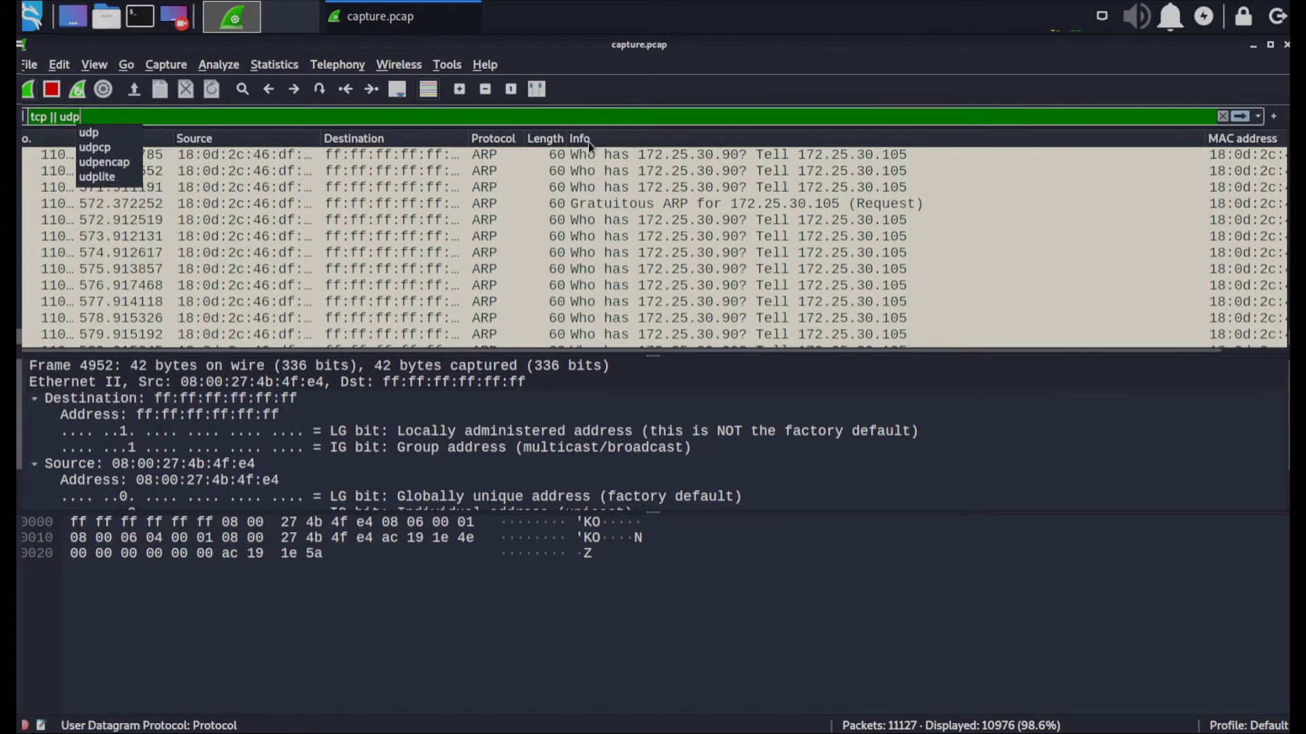
text(.port)
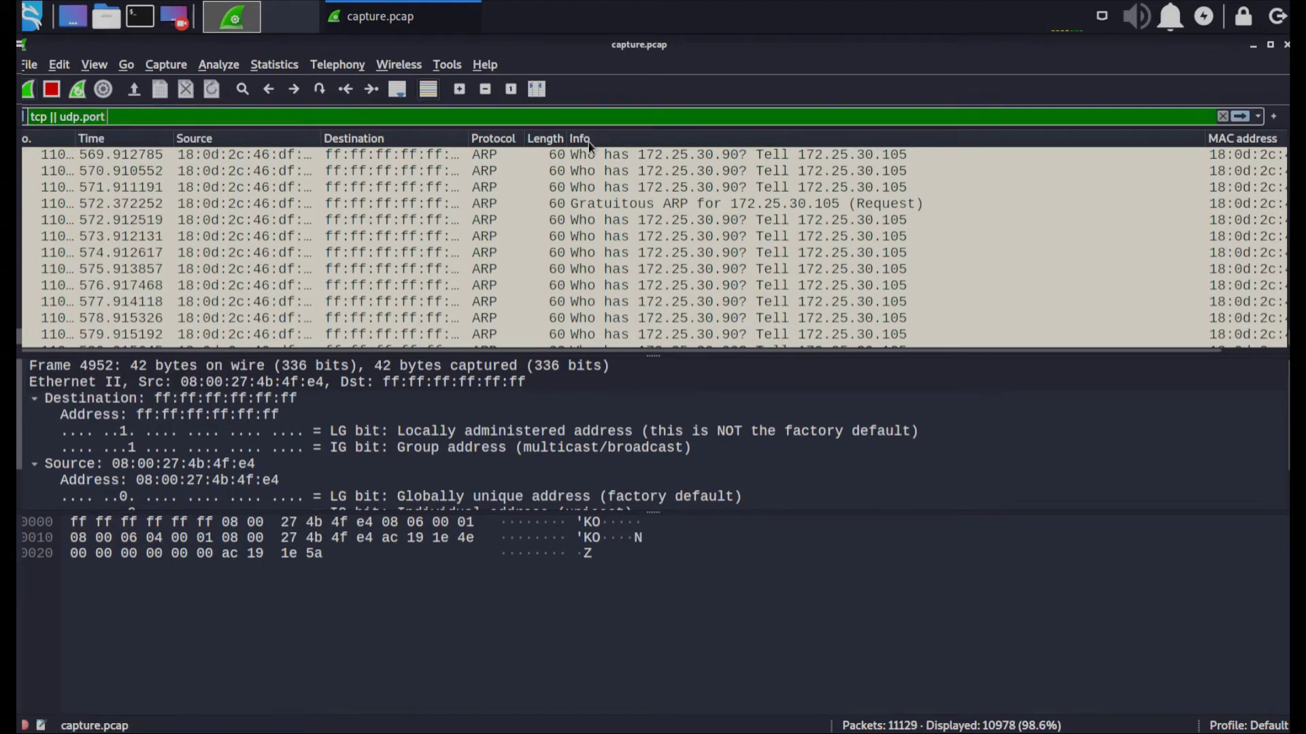
text( == 53)
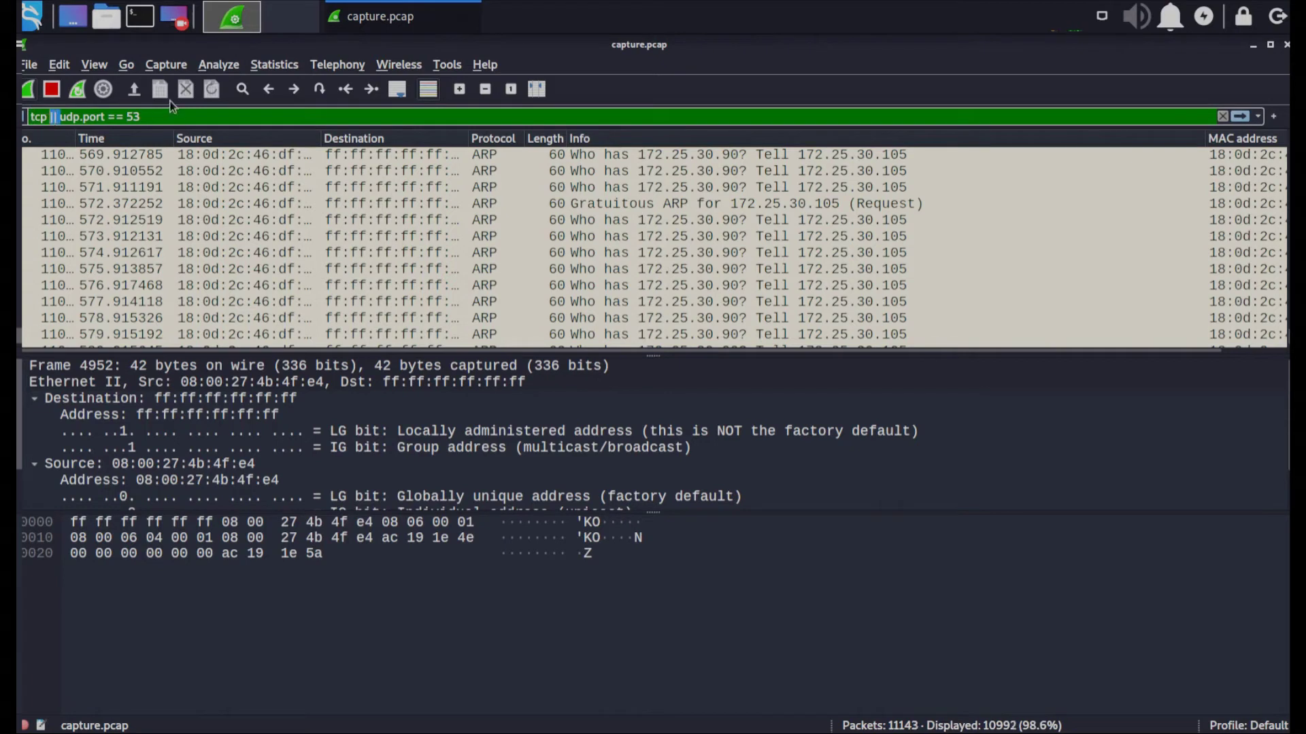
Try the && operator between tcp and udp.port == 53, and restore the || operator
text(&&)
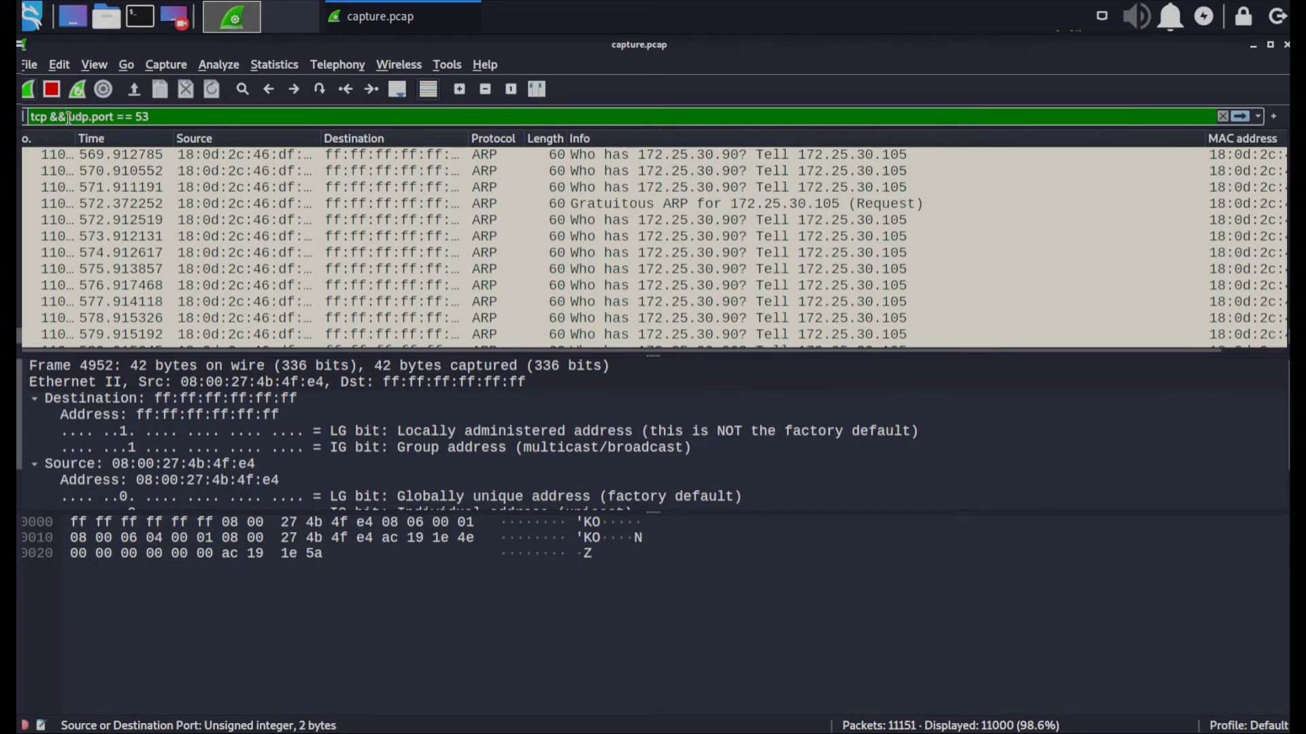
key(BackSpace)
key(BackSpace)
key(BackSpace)
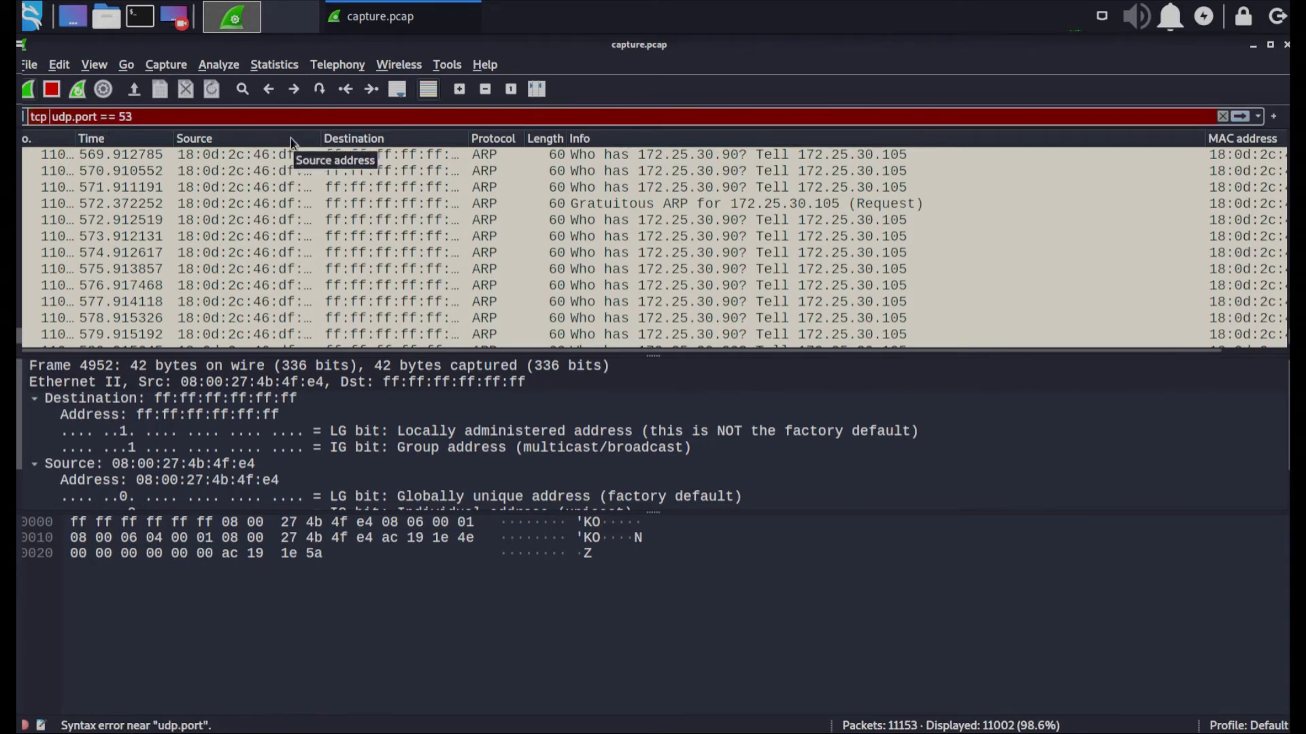
text(||)
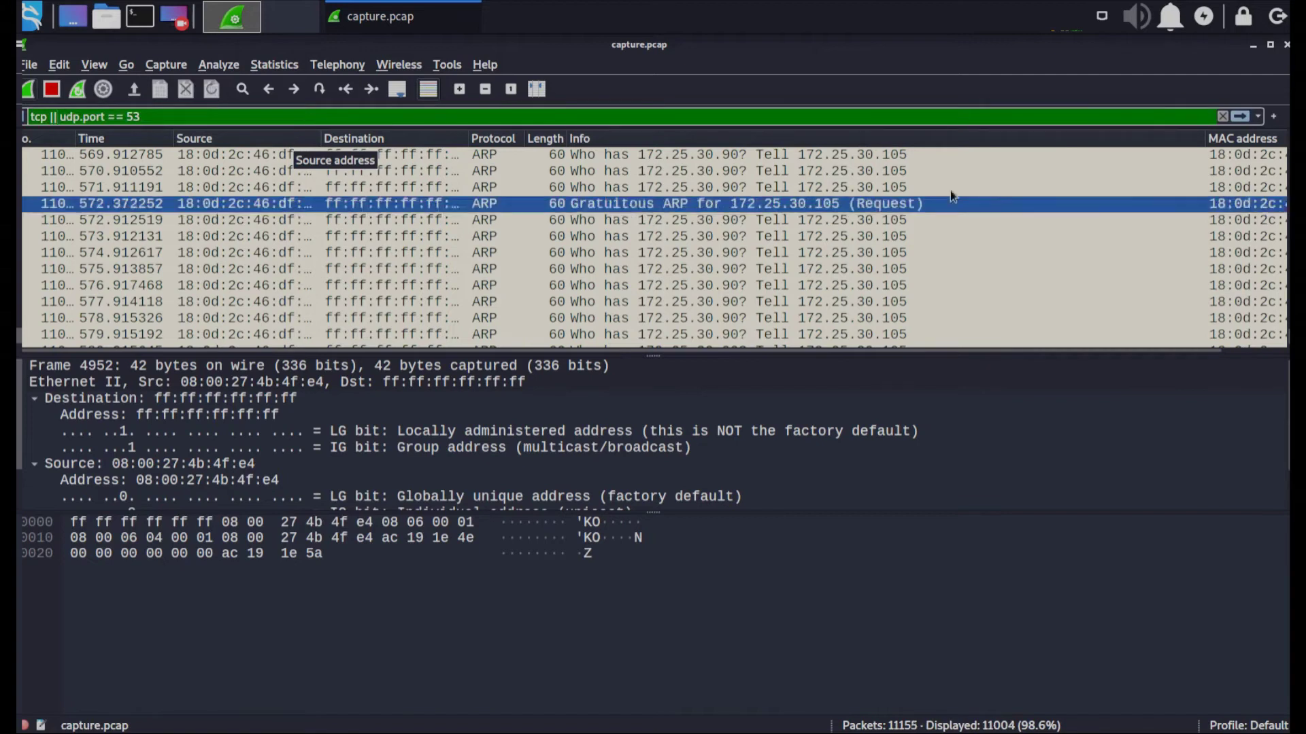
Save the filter tcp || udp.port == 53 as a filter button labelled TCP-UDP
click(1273, 116)
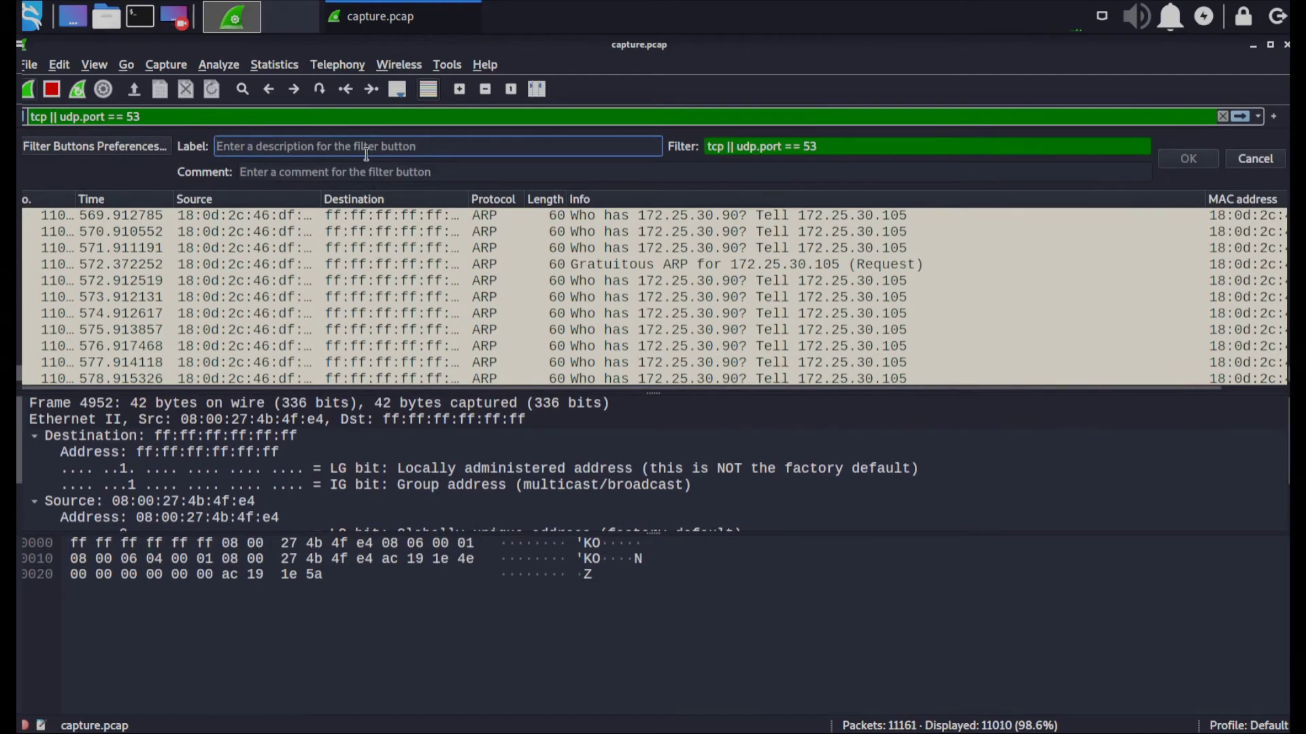
text(TCP)
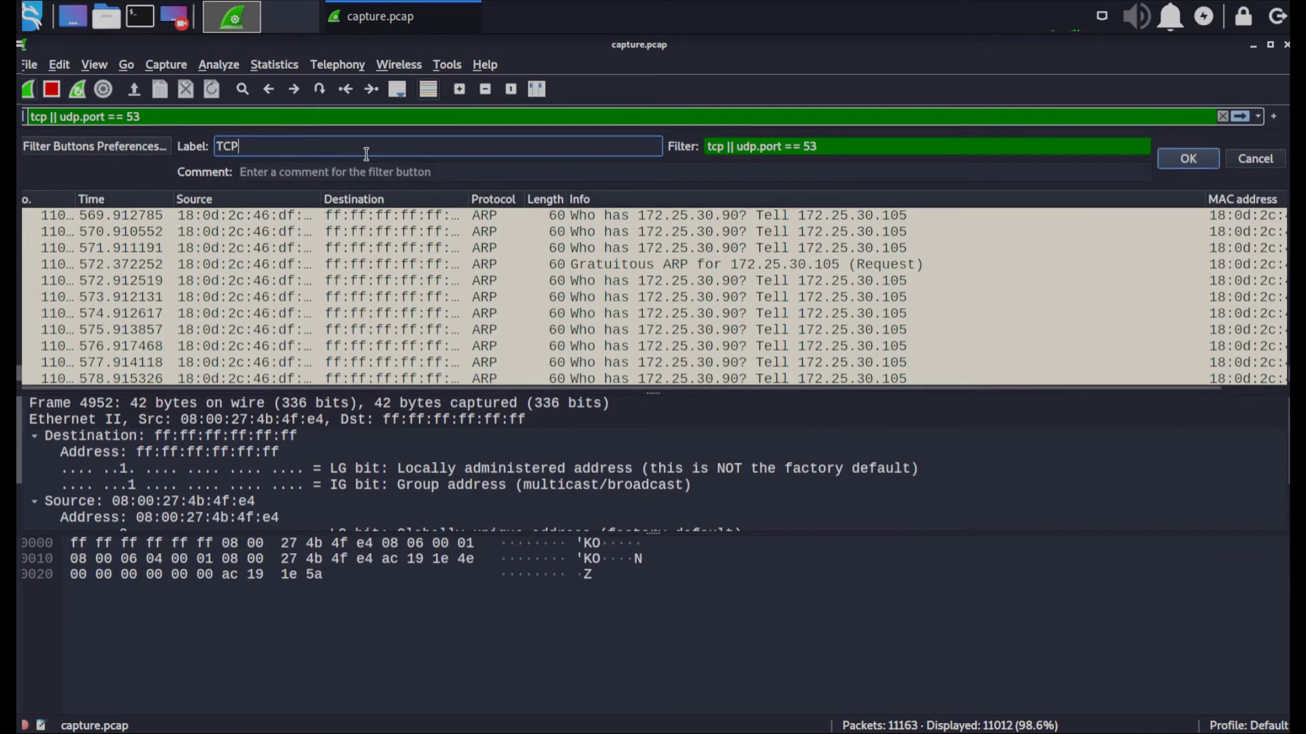
text(-UDP)
click(1182, 159)
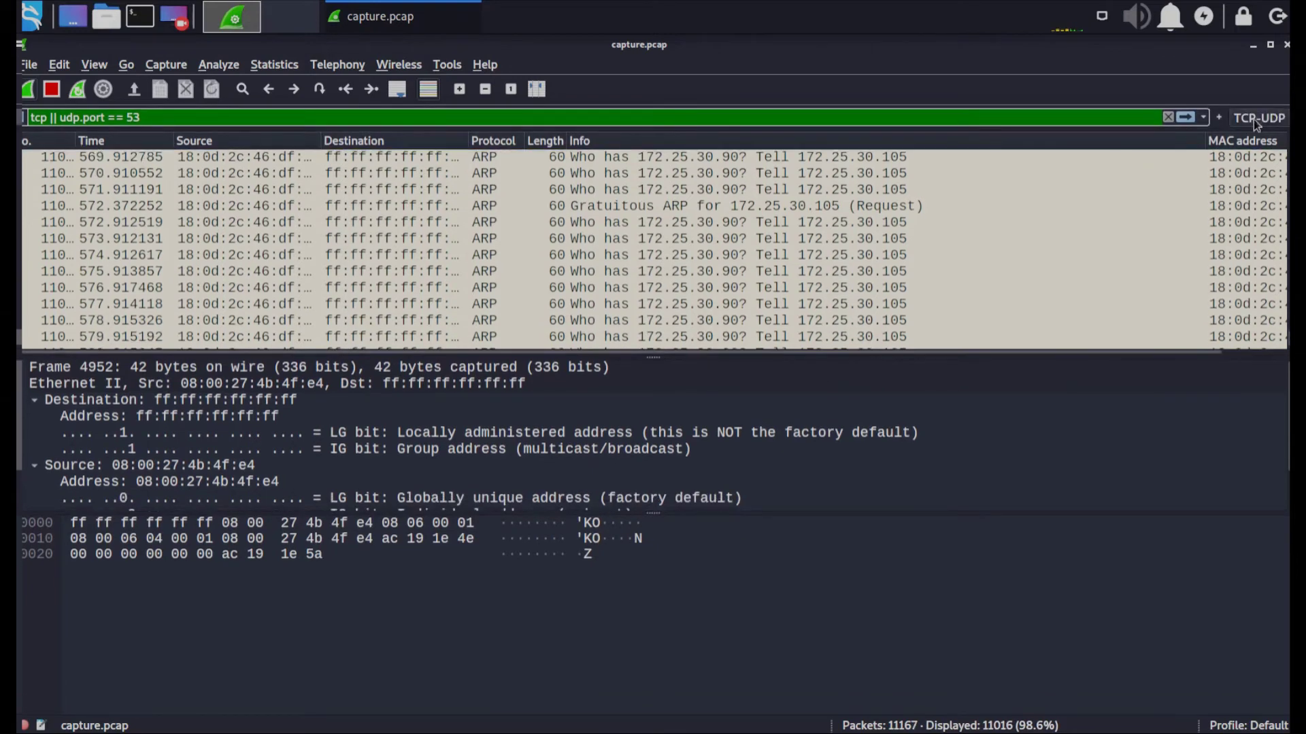
Clear the display filter to show all packets and select packet 4946, the SYN, ACK from port 80 to 51032
triple_click(93, 114)
key(BackSpace)
key(Return)
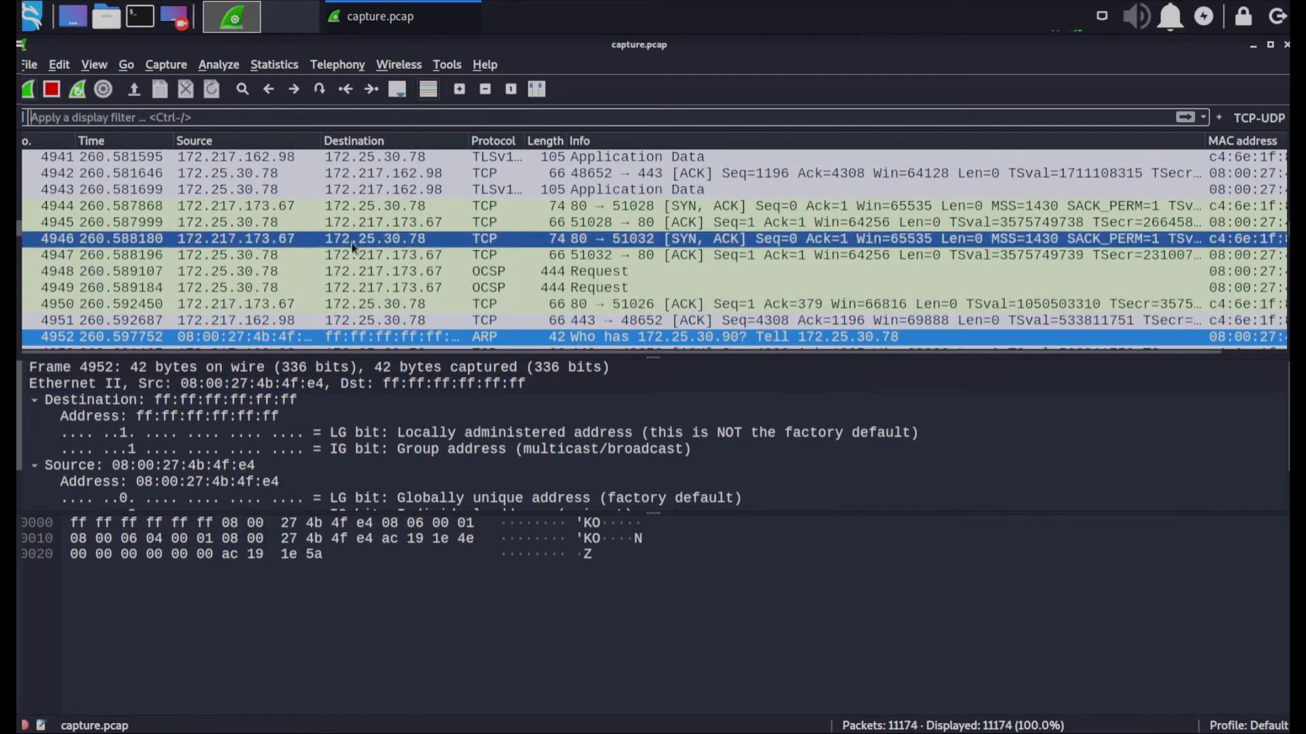
click(1282, 238)
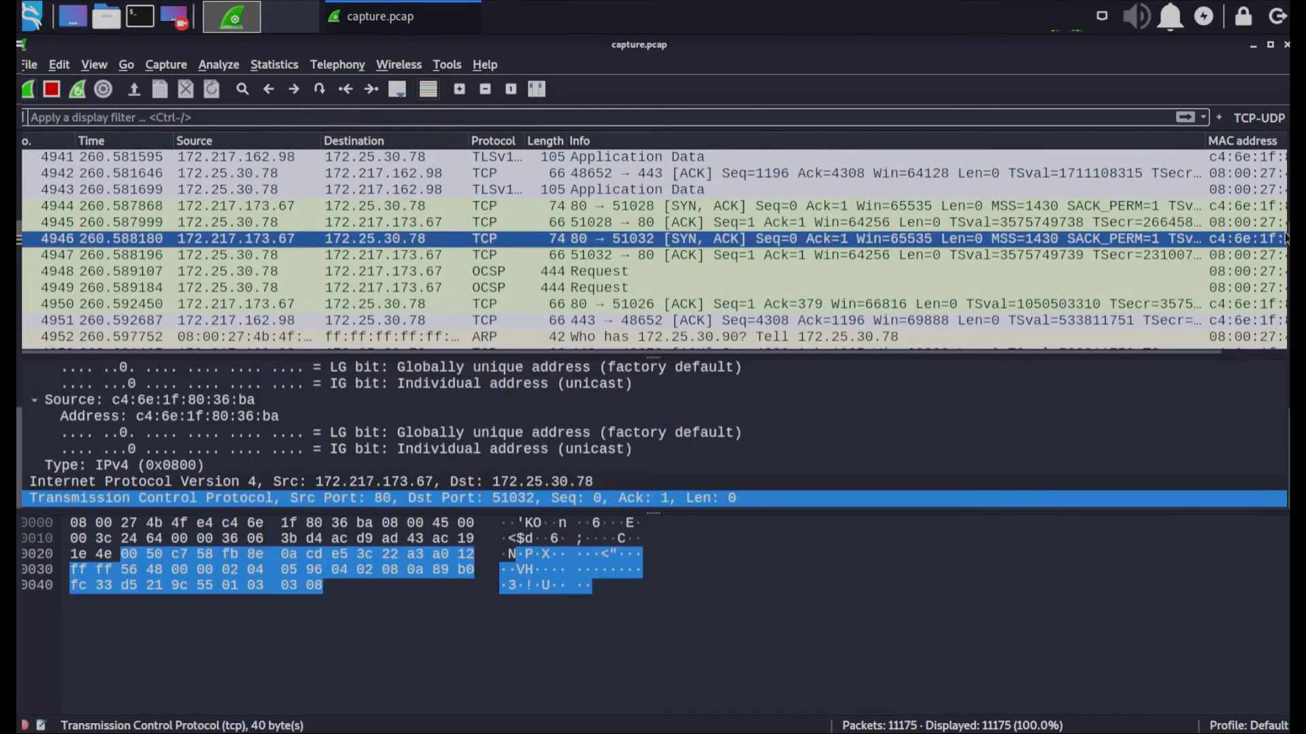
Reapply the filter tcp || udp.port == 53 to the packet list, and clear it again
click(1203, 117)
click(166, 128)
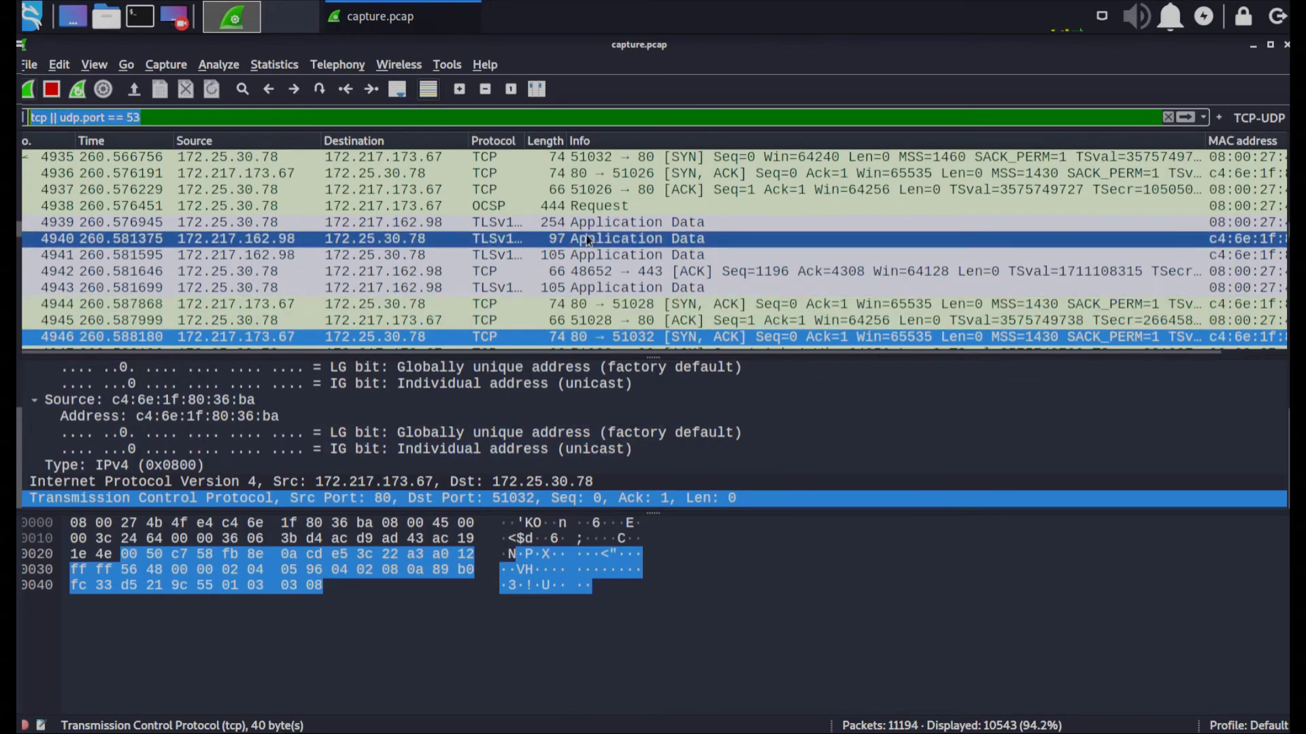
key(Return)
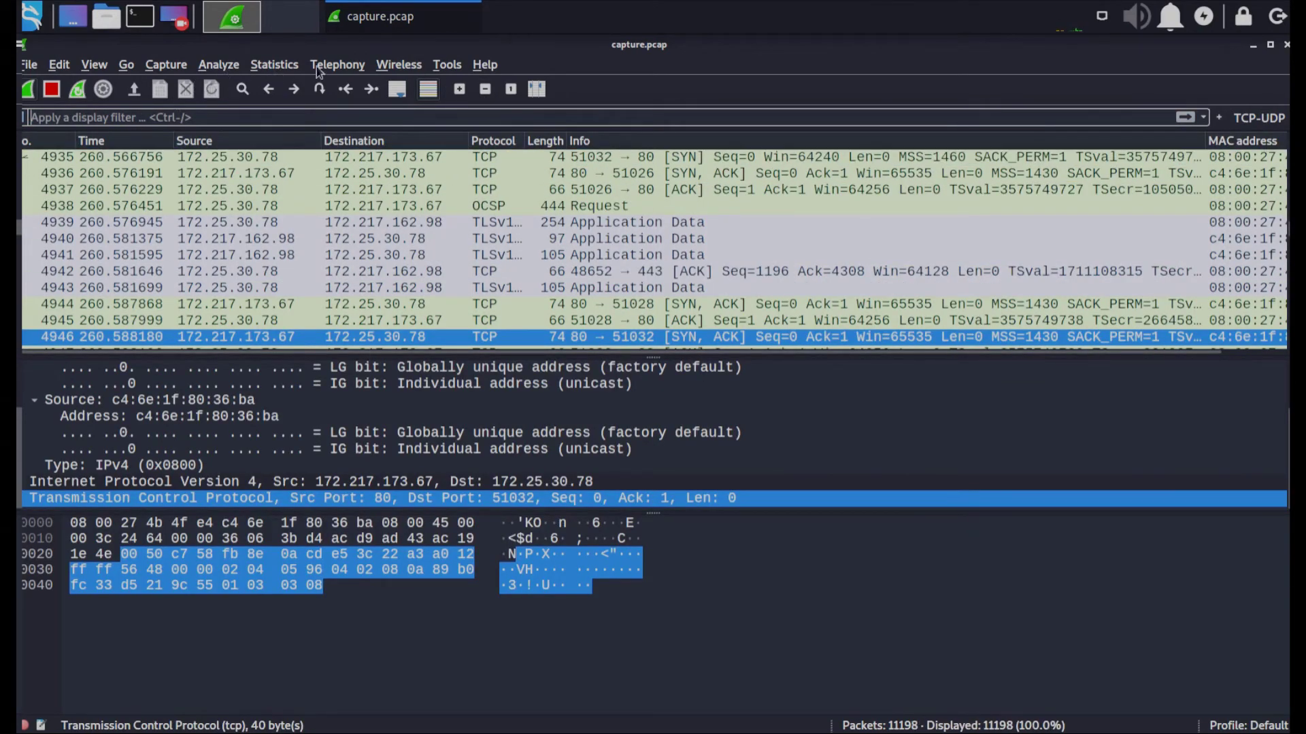
Look over the analysis and statistics tools and list the available TCP stream graph types
click(227, 65)
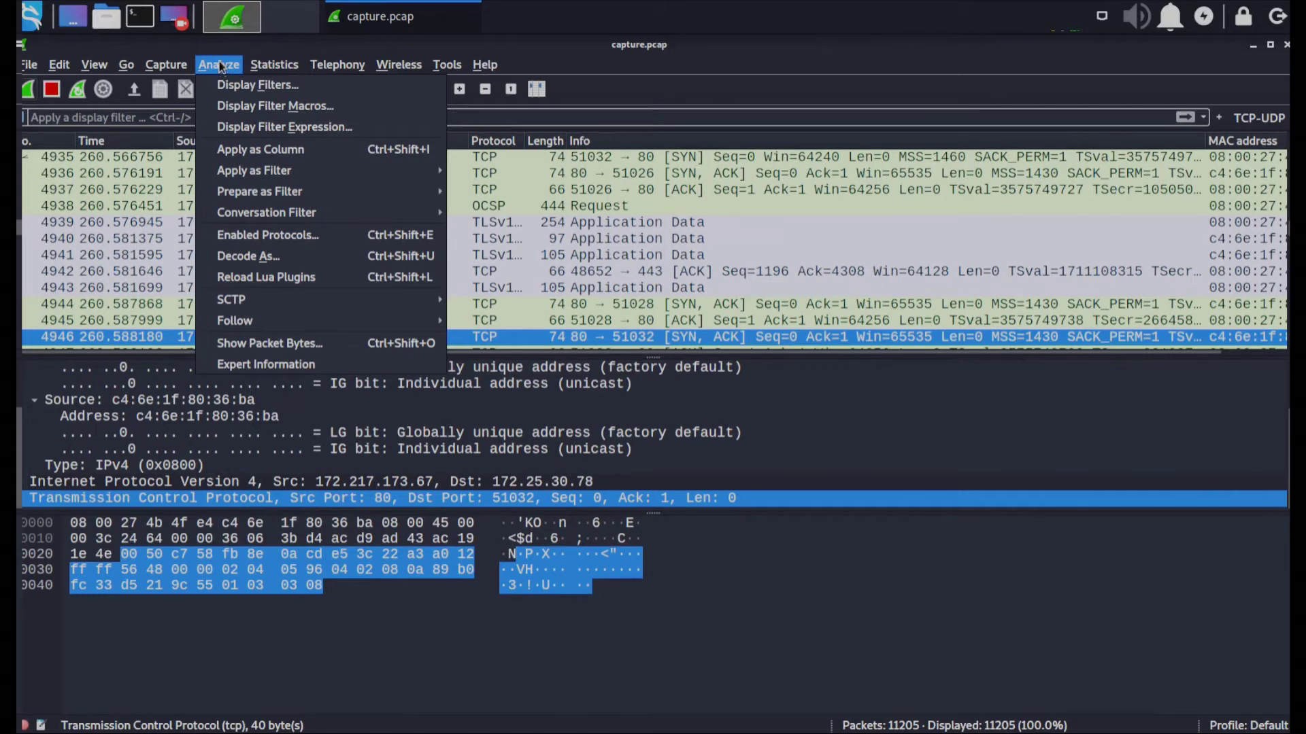
mouse_move(258, 65)
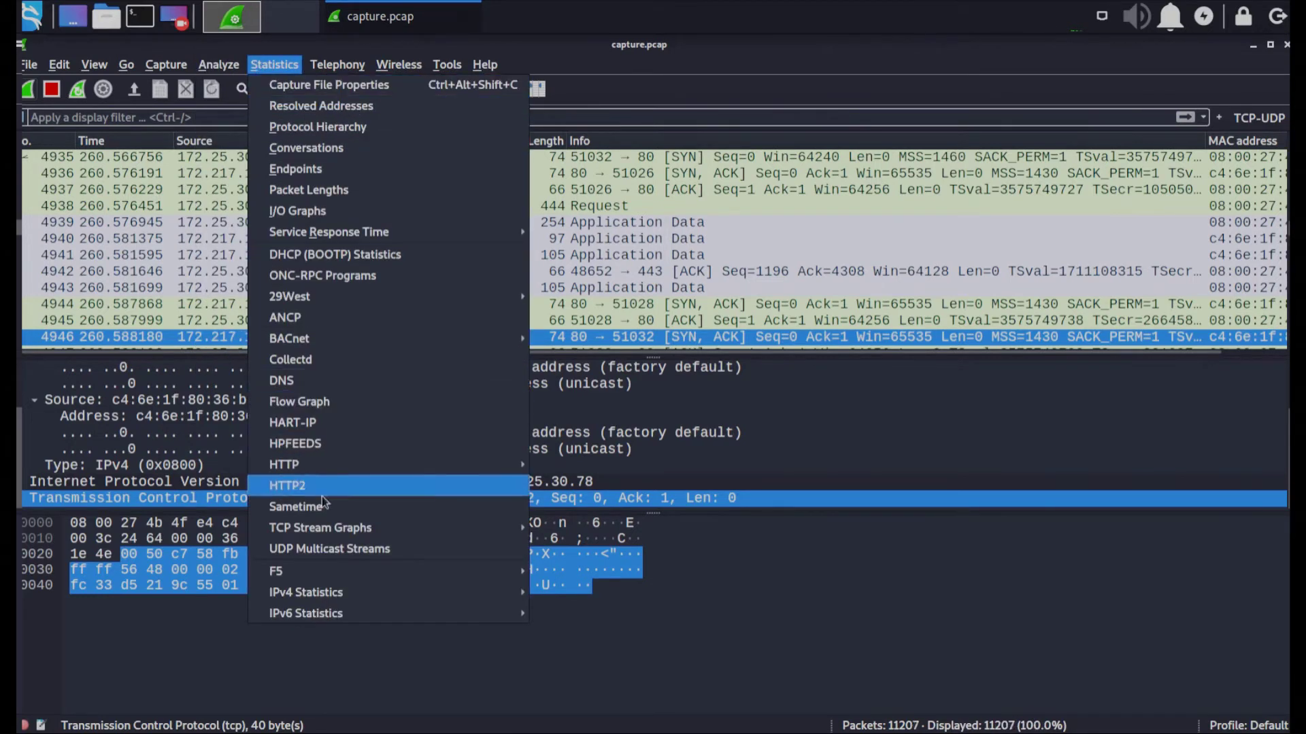
mouse_move(342, 528)
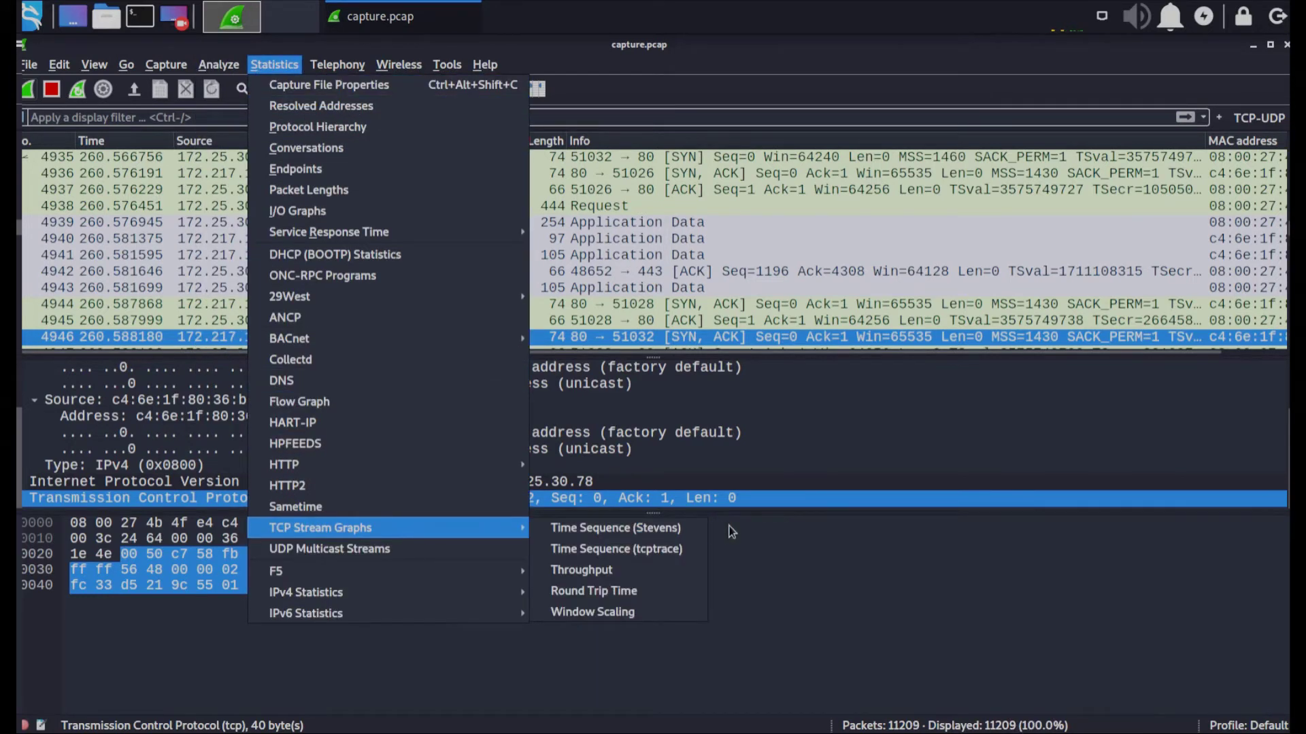
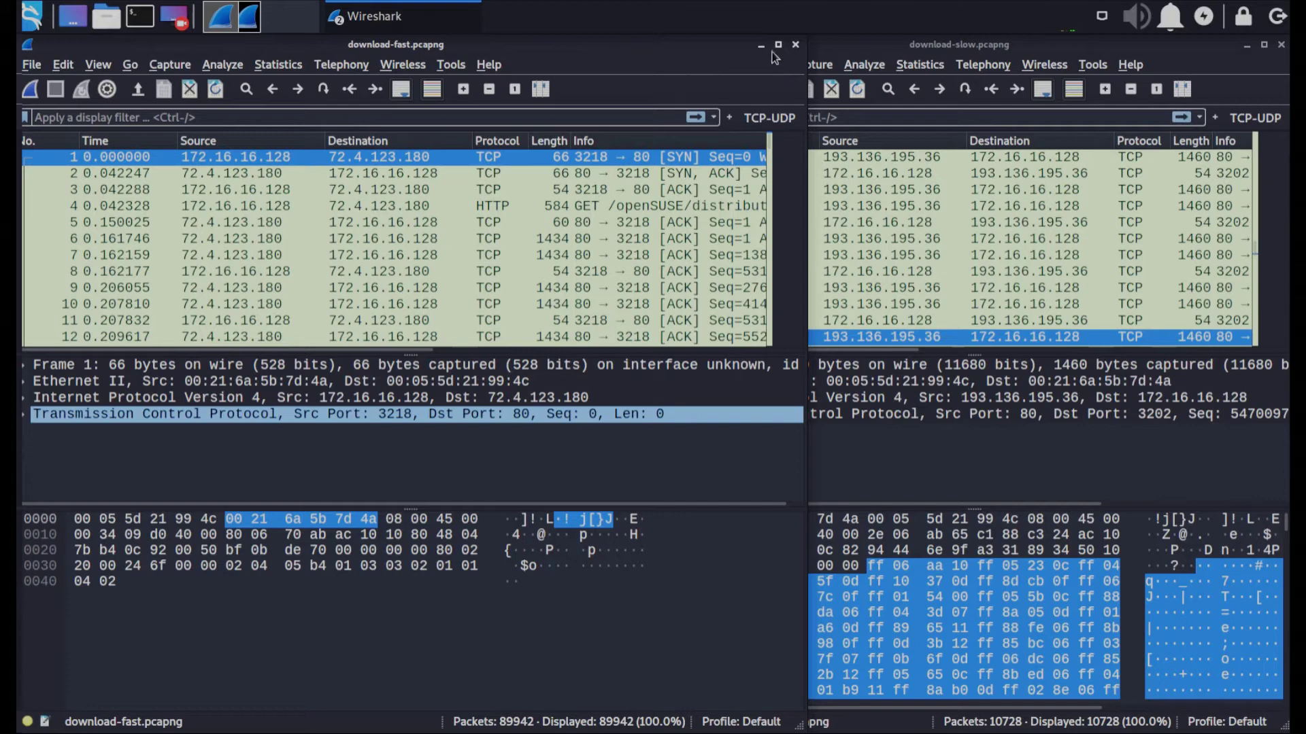
Narrow the download-fast.pcapng window to fit beside download-slow.pcapng and open the TCP stream Throughput graph for the fast capture
drag(801, 265, 650, 254)
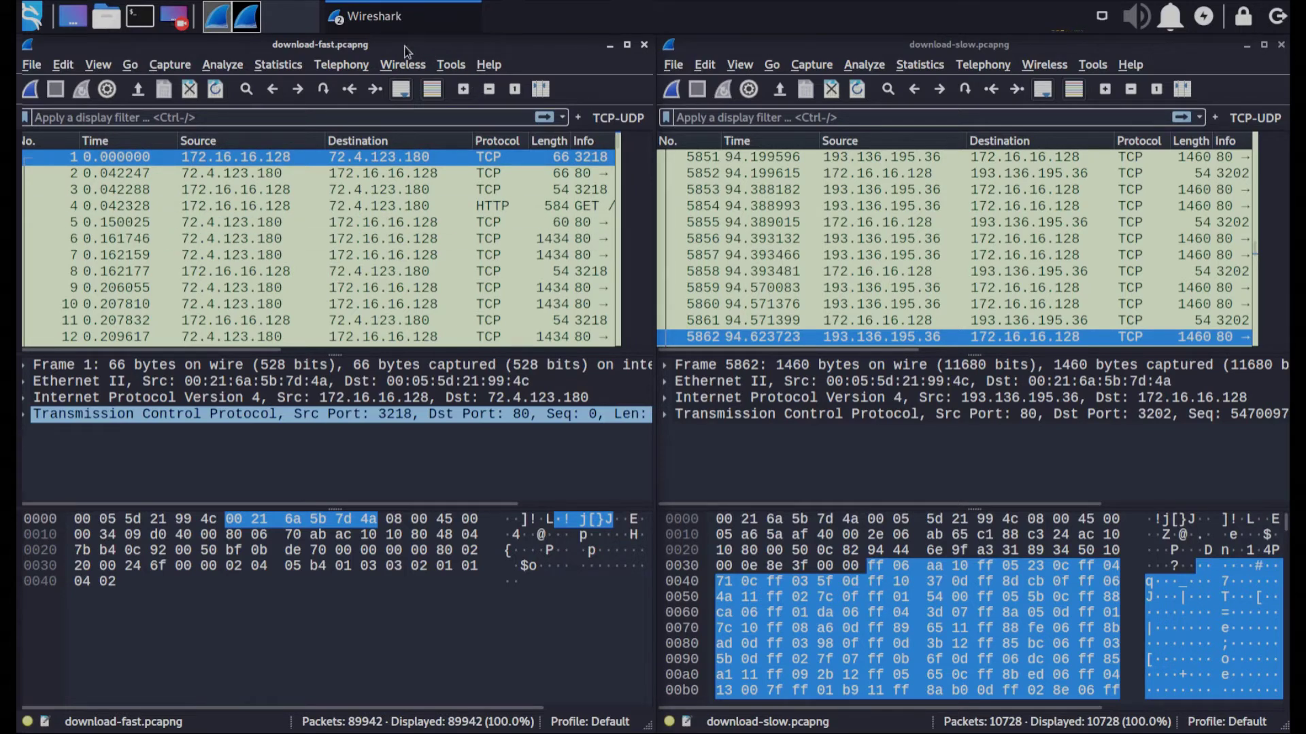
click(888, 43)
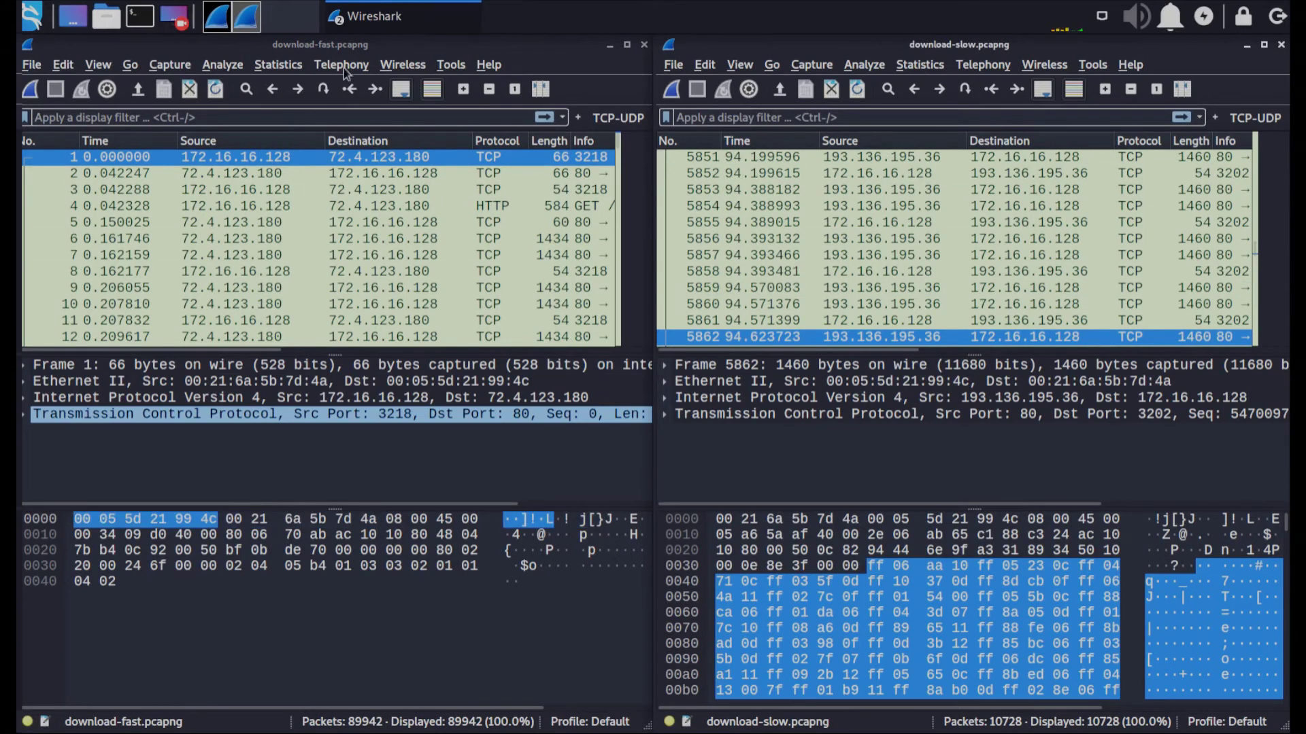
click(275, 67)
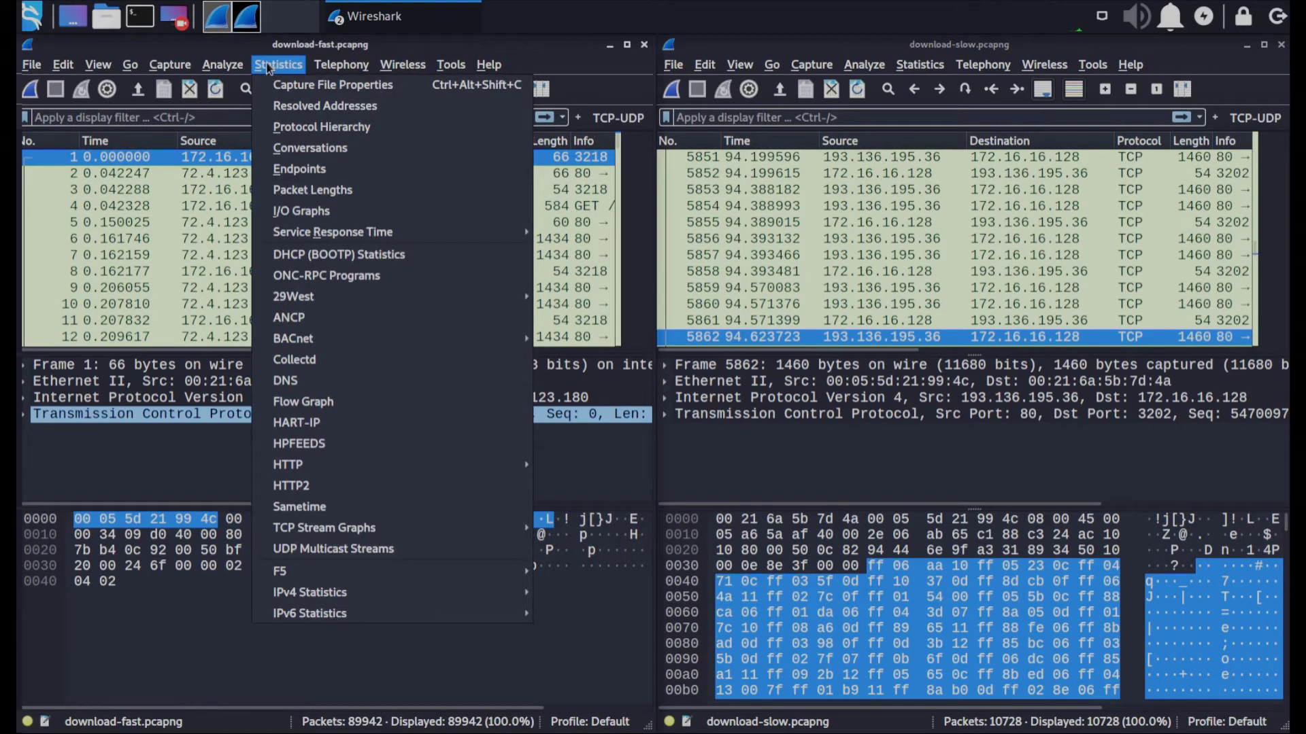
mouse_move(328, 525)
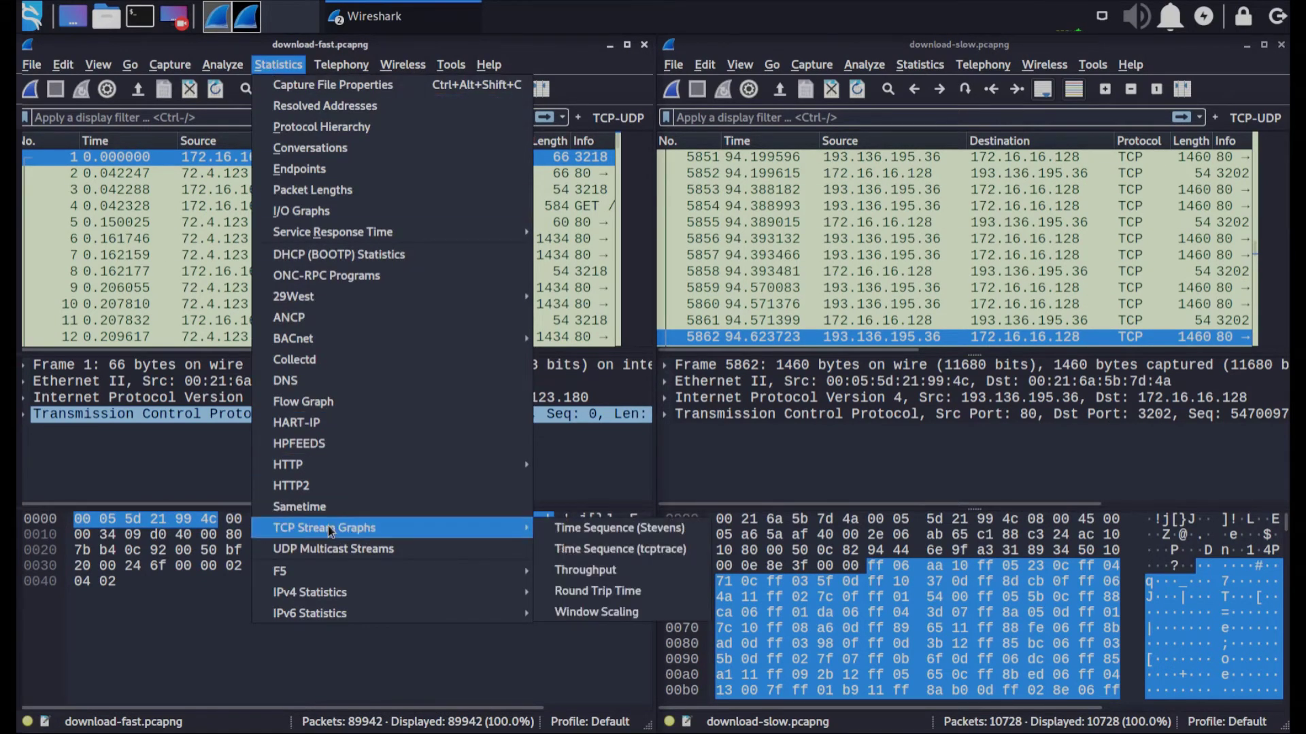
click(589, 569)
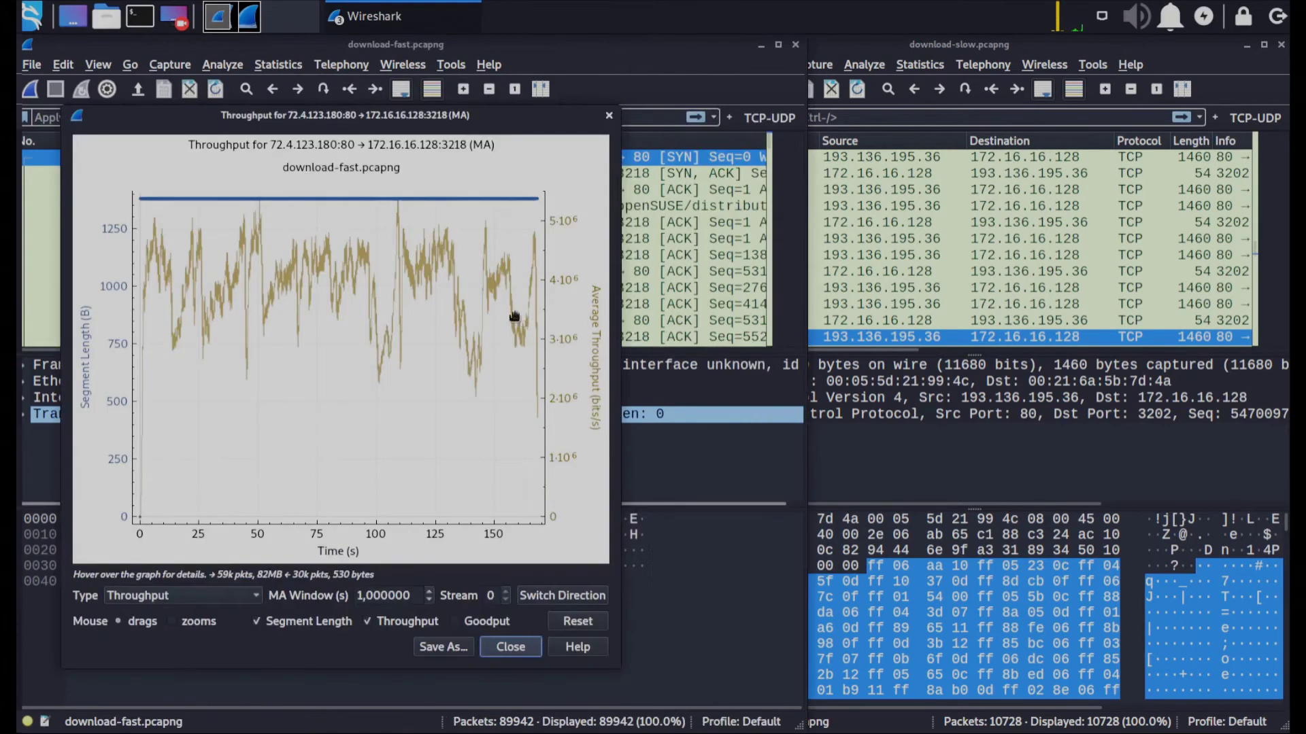
drag(482, 108, 456, 98)
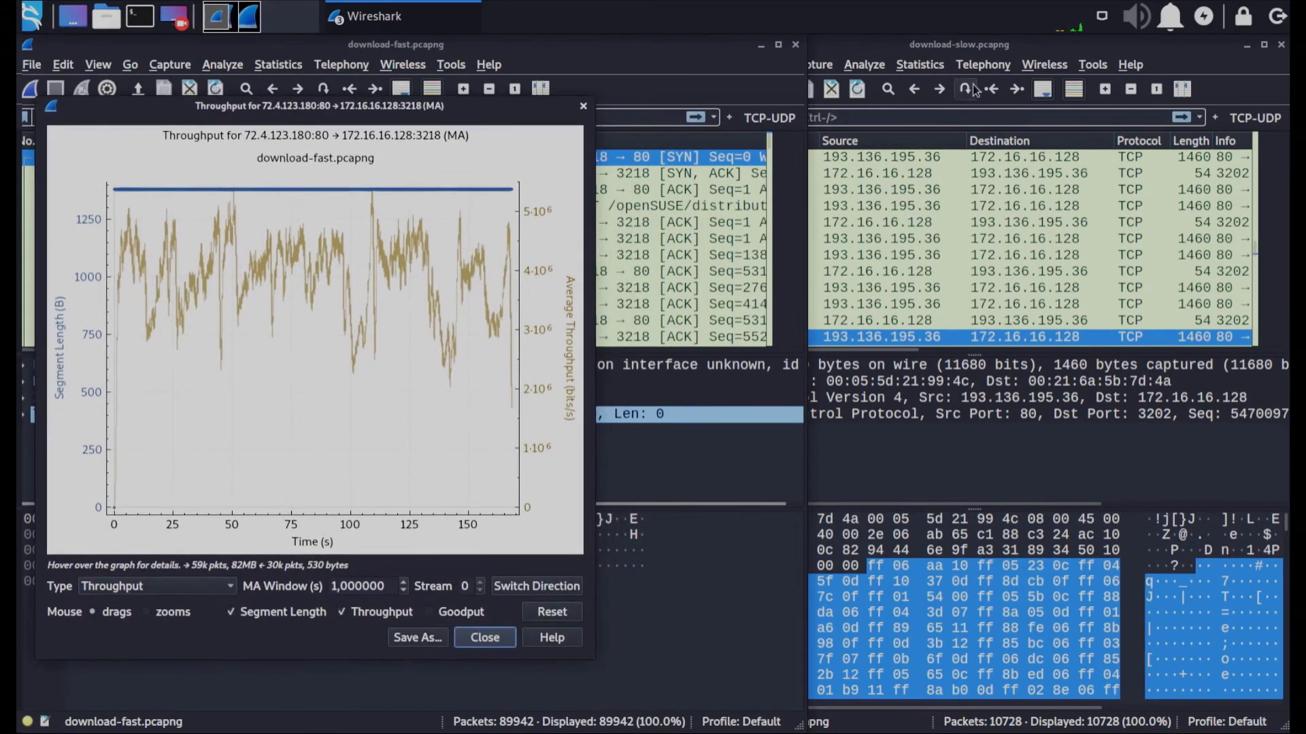
Open the TCP stream Throughput graph for download-slow.pcapng and place it side by side with the fast capture's graph
click(967, 46)
click(928, 63)
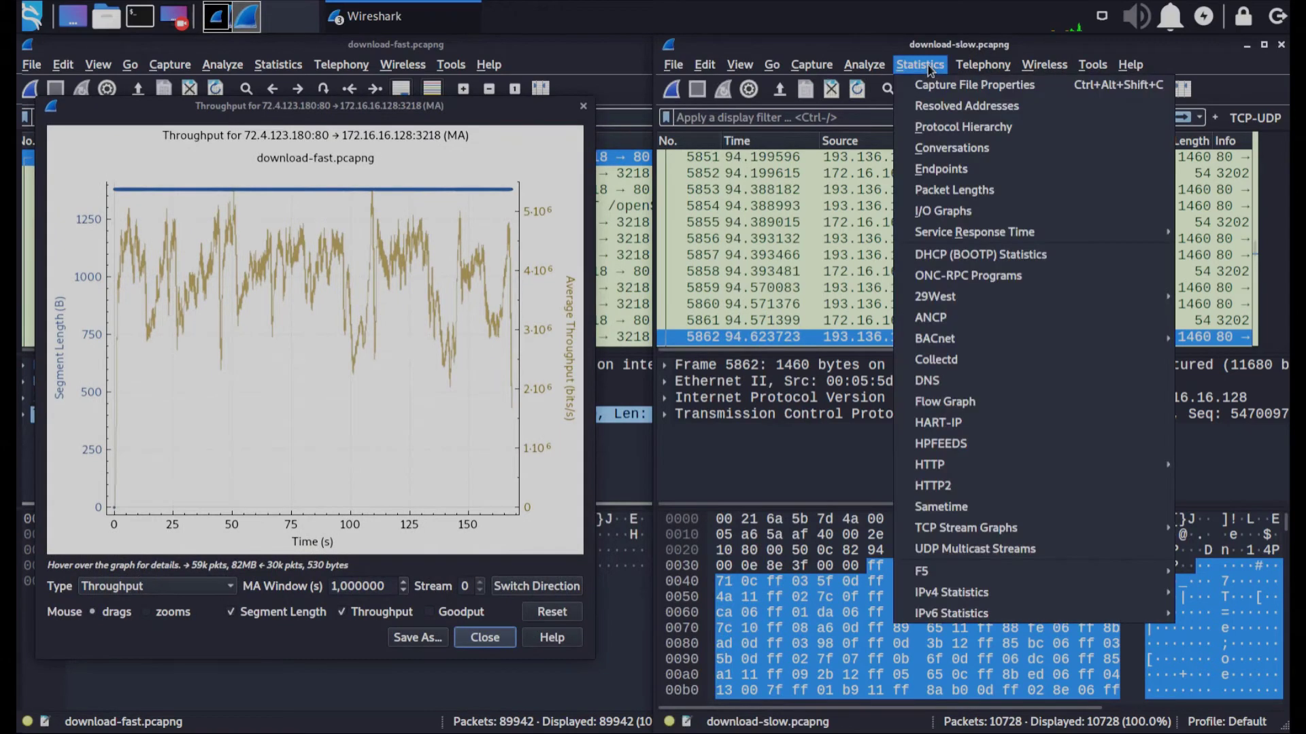
mouse_move(975, 533)
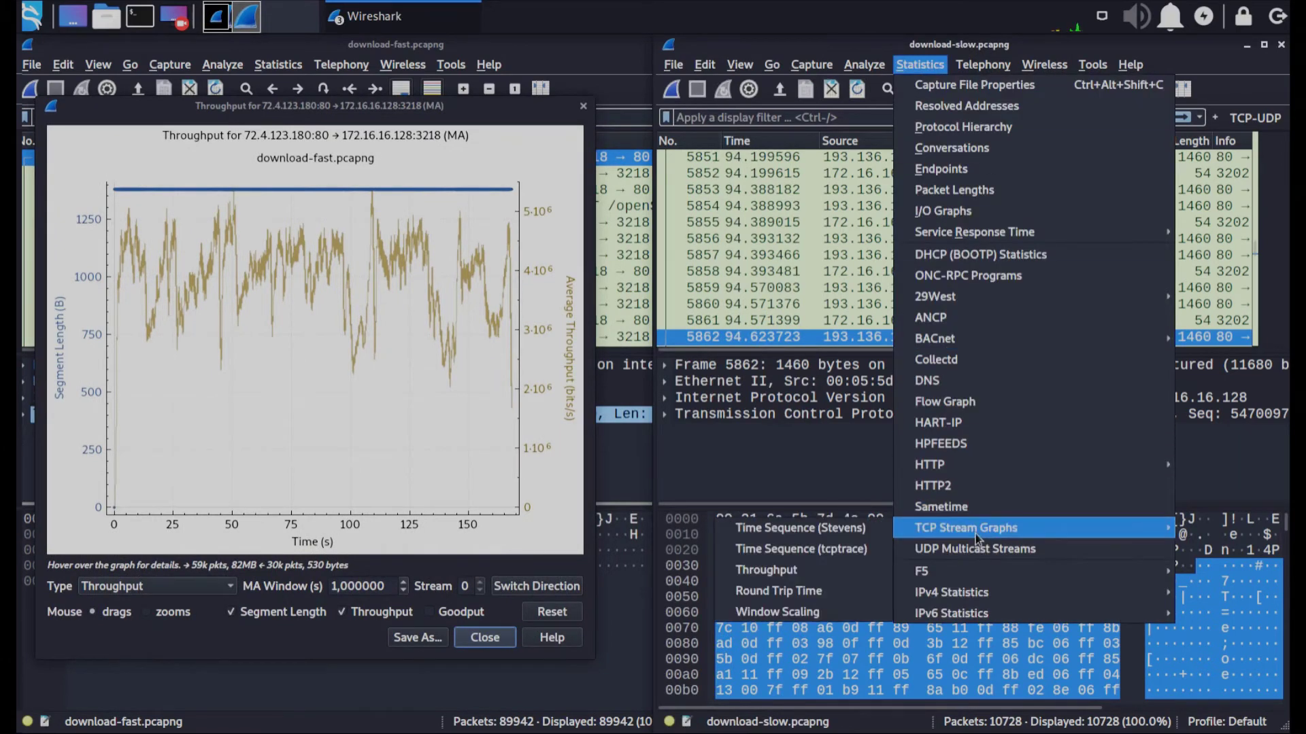
click(797, 569)
drag(960, 121, 936, 137)
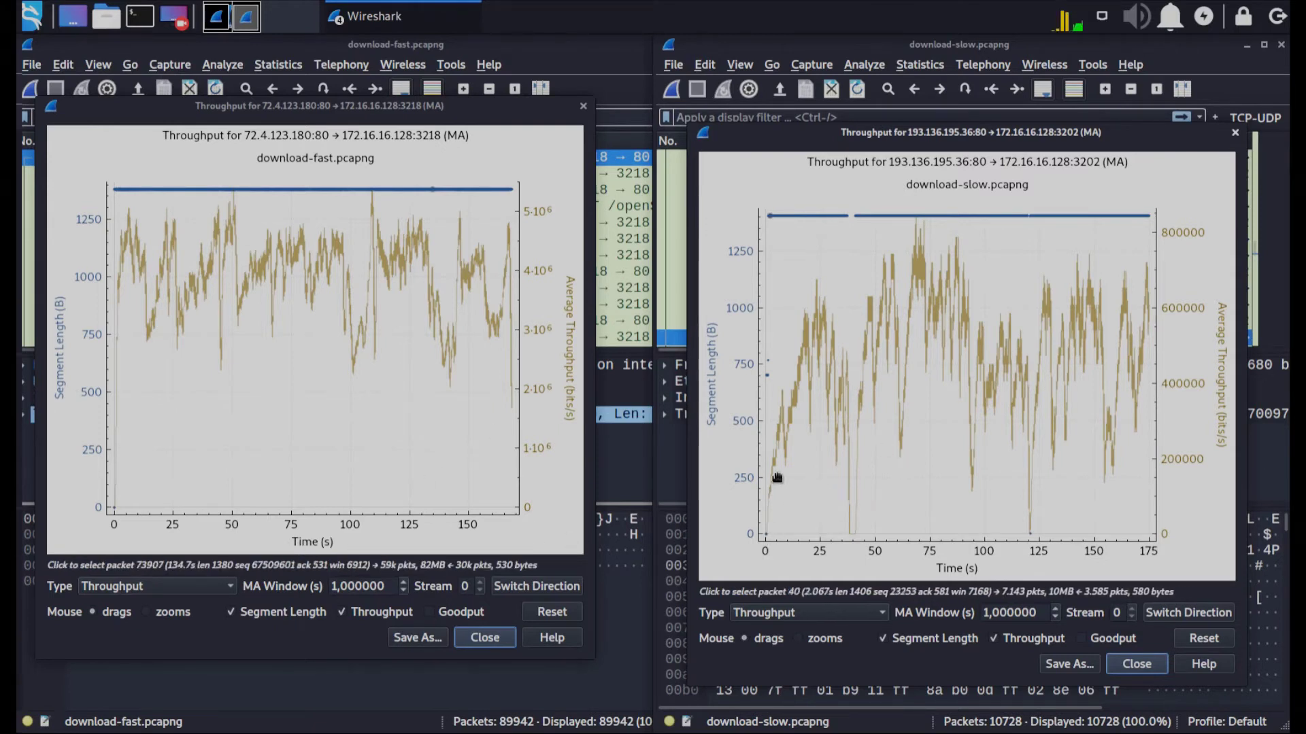
drag(893, 136, 866, 104)
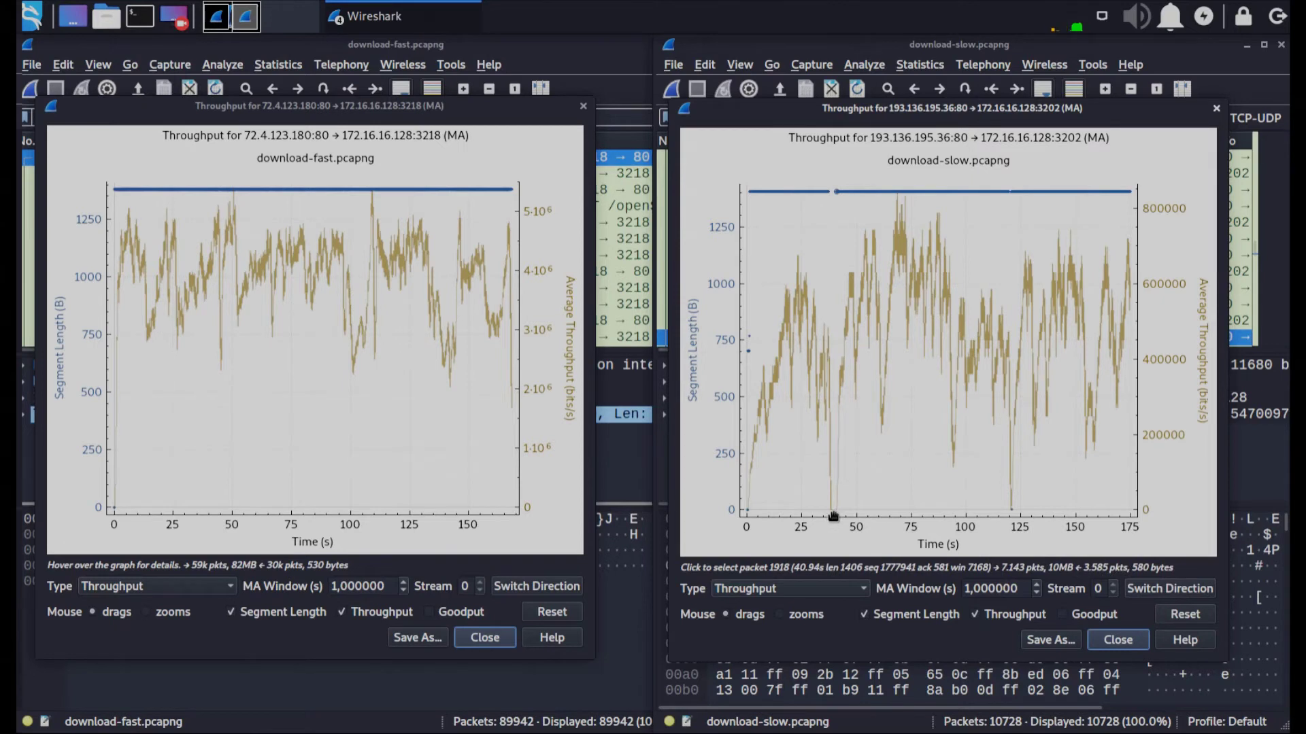
Examine the throughput drop around 40 s in the slow download and compare it with the dips in the fast download's graph
scroll(833, 515, up, 2)
scroll(833, 517, up, 5)
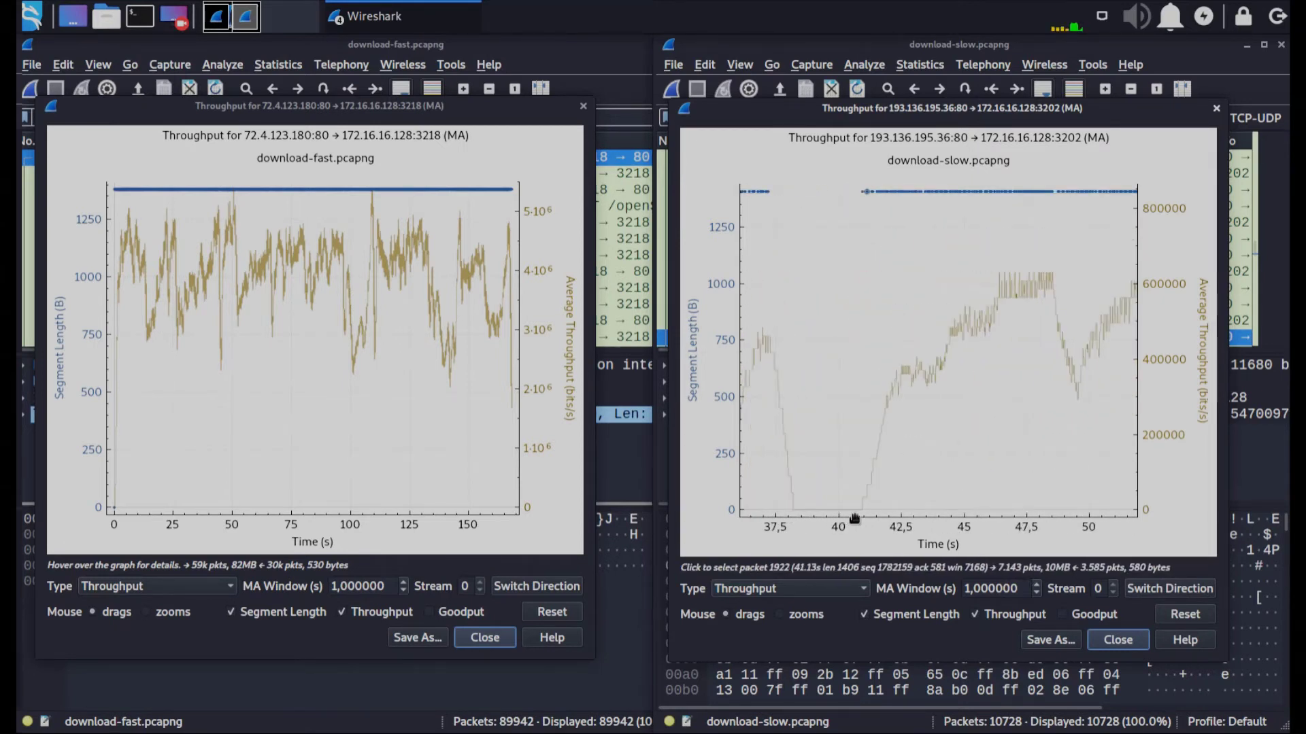
drag(827, 516, 872, 411)
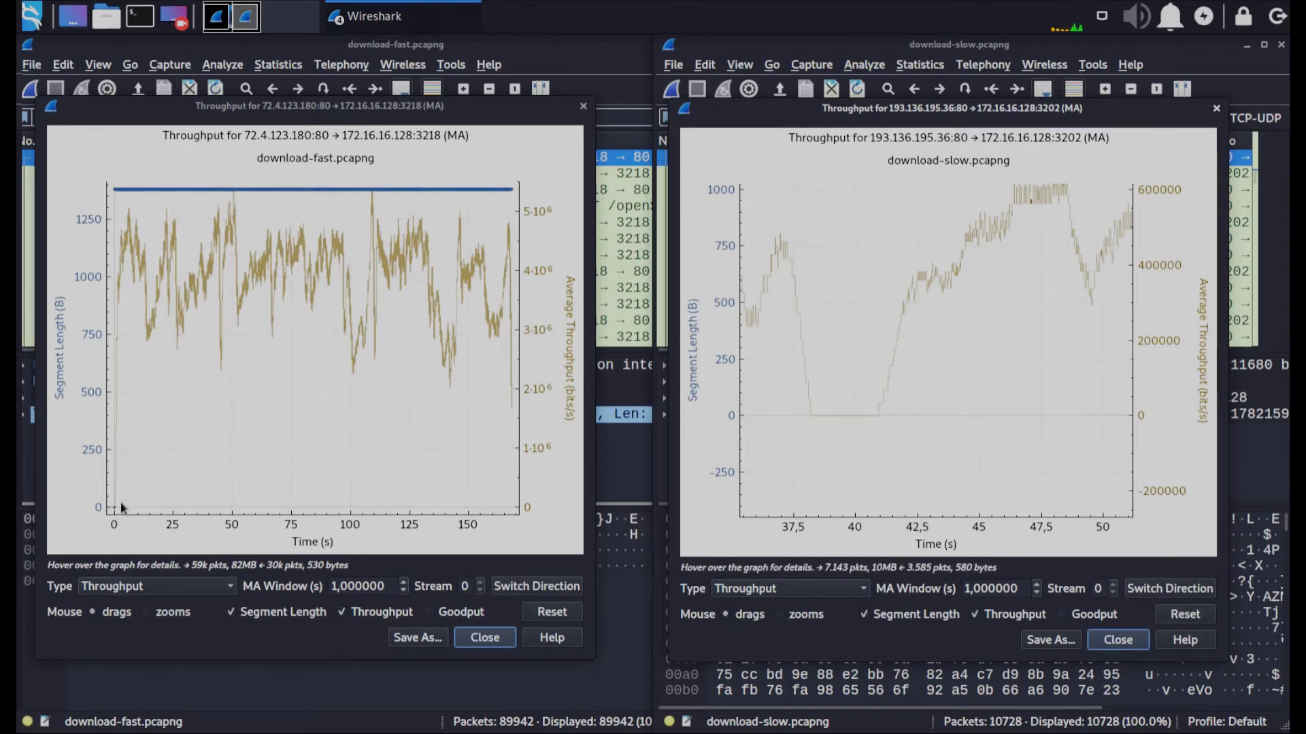
drag(190, 304, 198, 408)
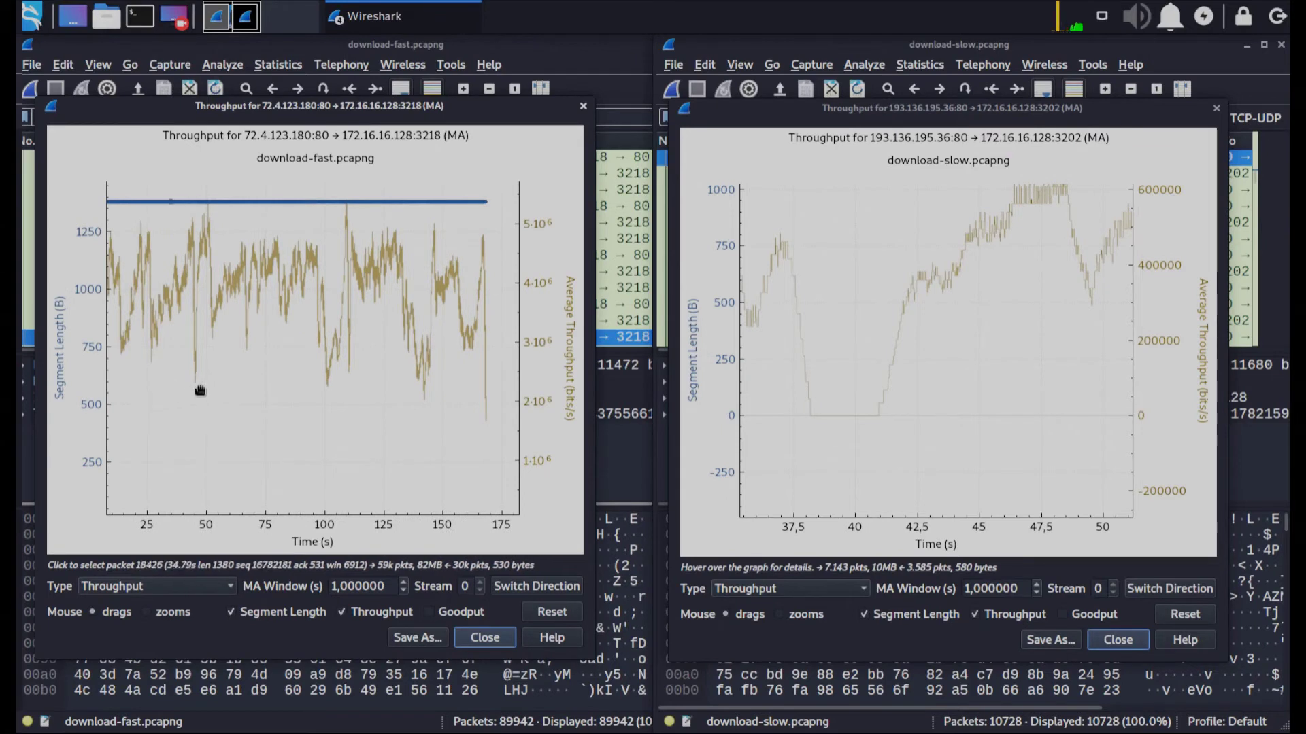
click(204, 390)
scroll(197, 389, up, 5)
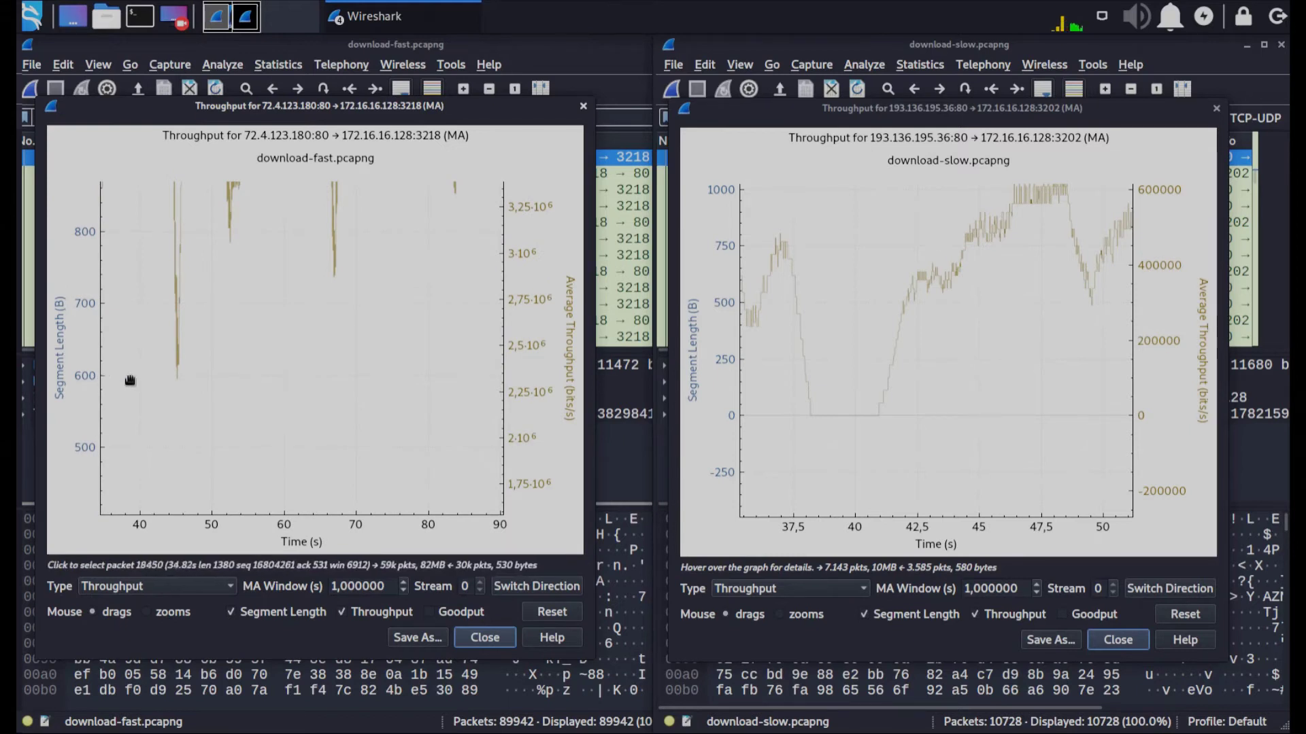
scroll(238, 379, down, 3)
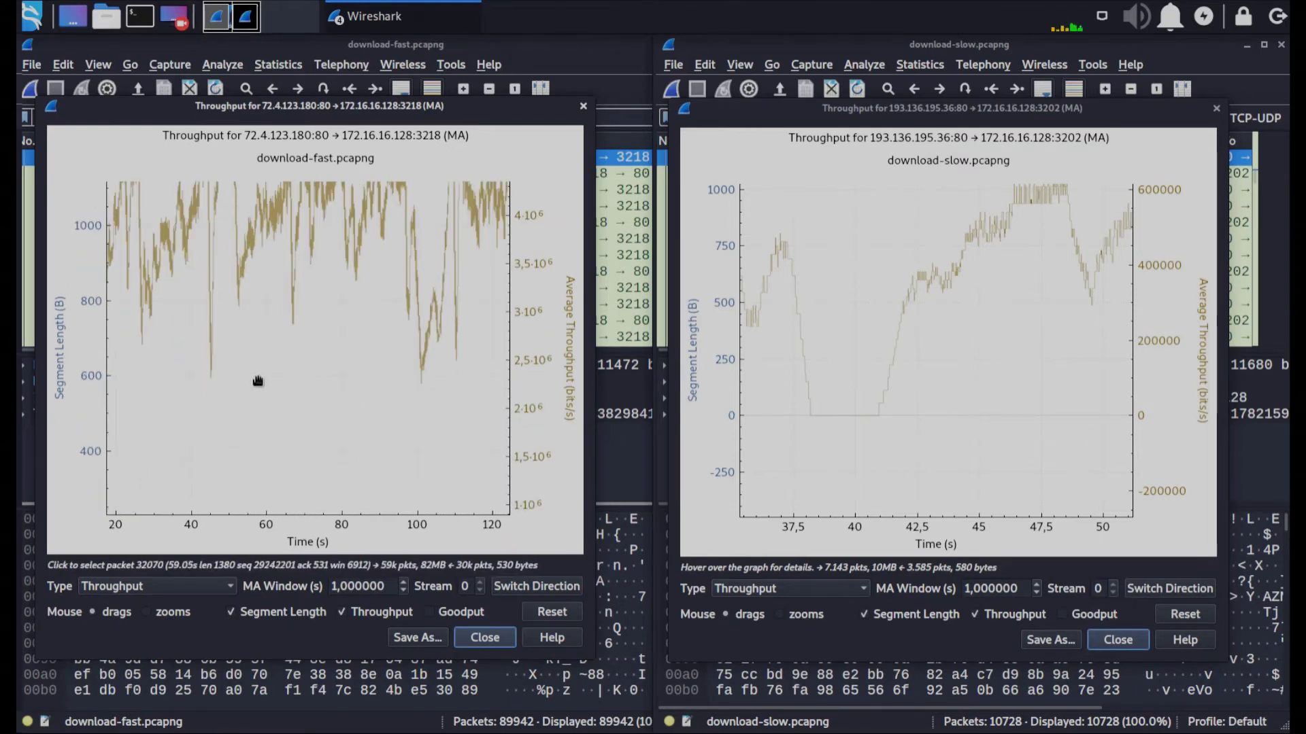
scroll(258, 381, down, 2)
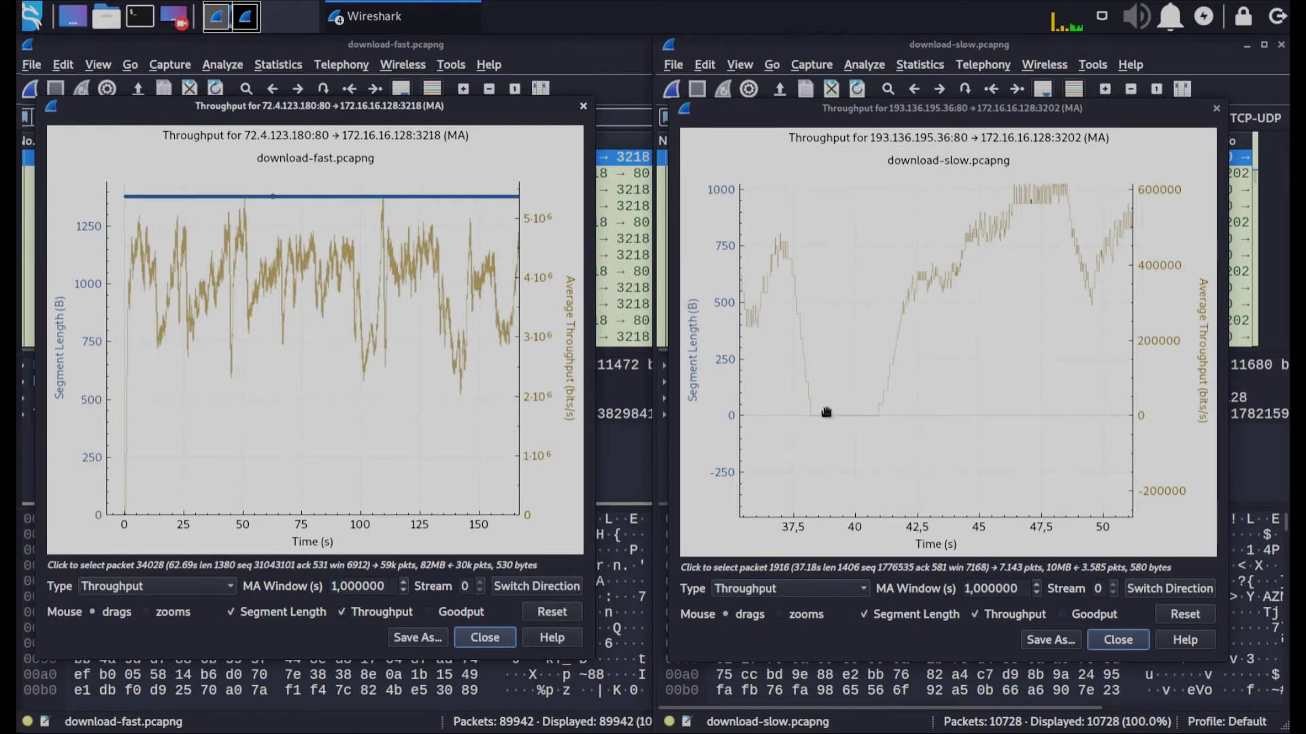
Examine the slow download's throughput curve along its full timeline and compare it with the rest of the fast download's curve
scroll(966, 404, down, 8)
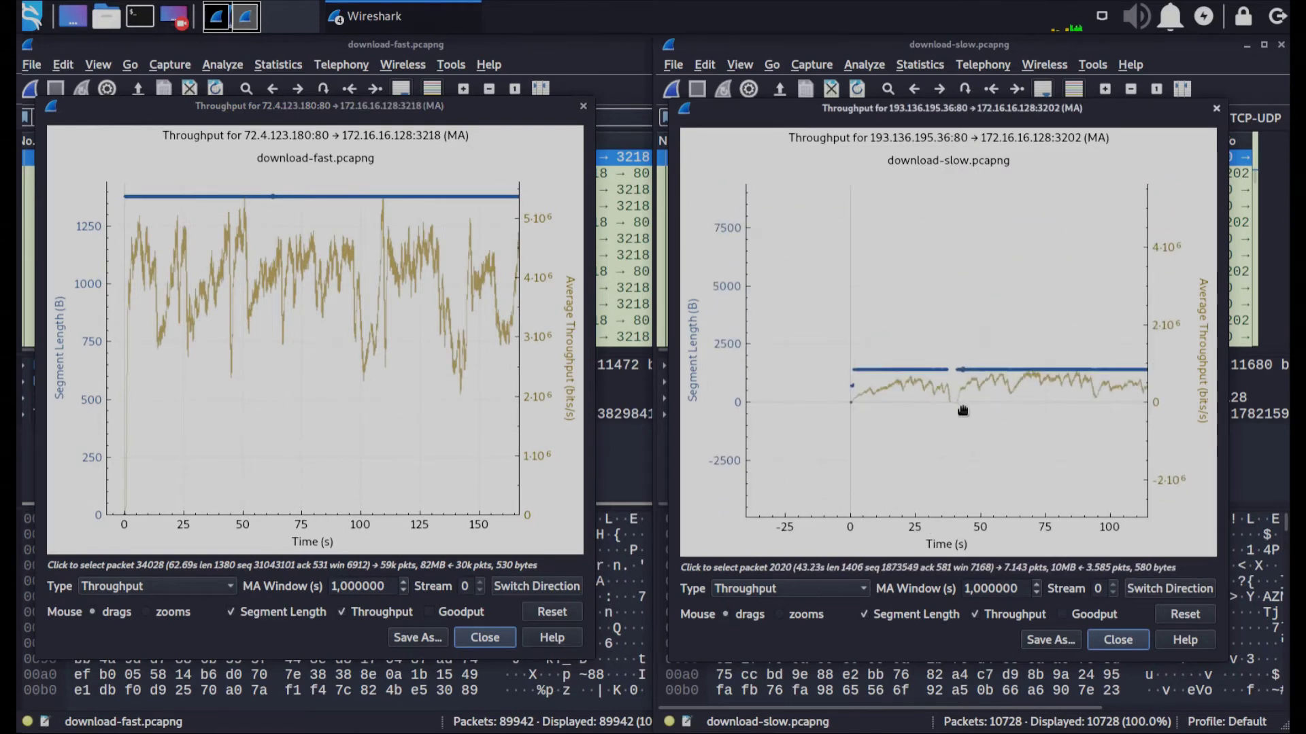
scroll(965, 412, down, 4)
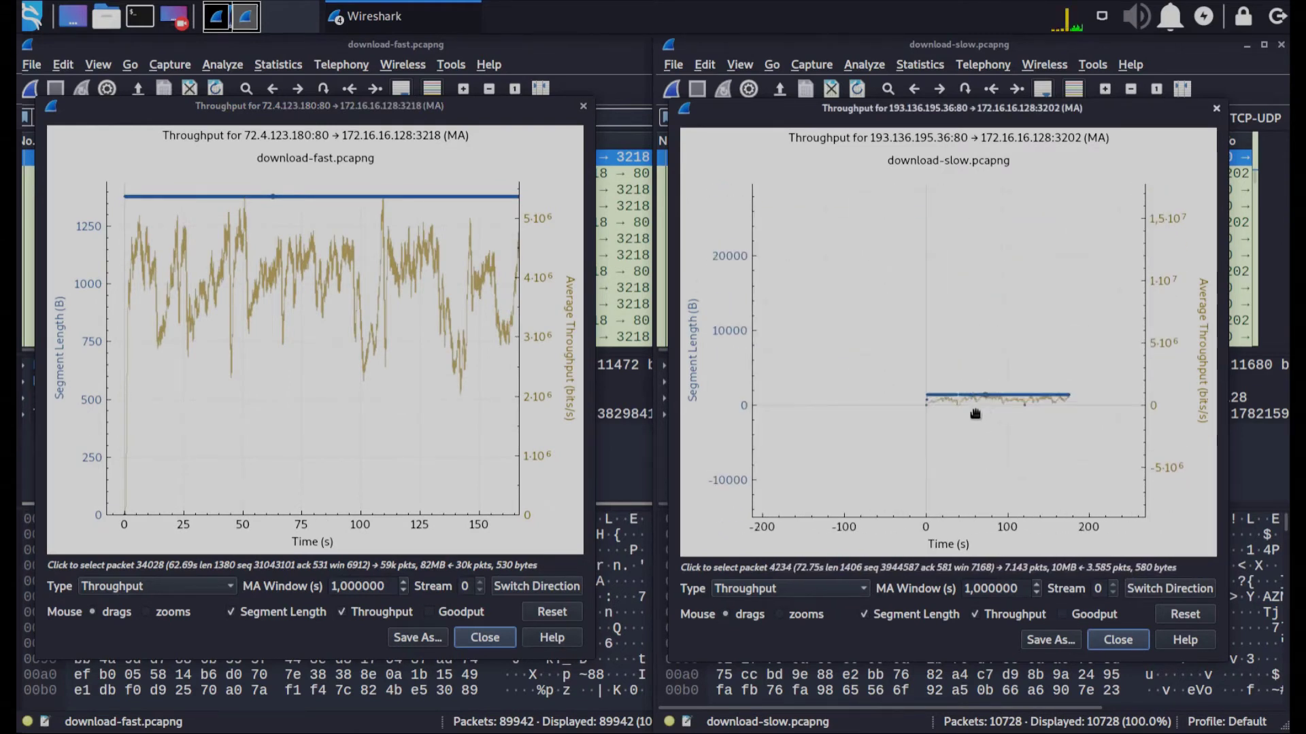
scroll(962, 416, up, 3)
scroll(952, 413, up, 1)
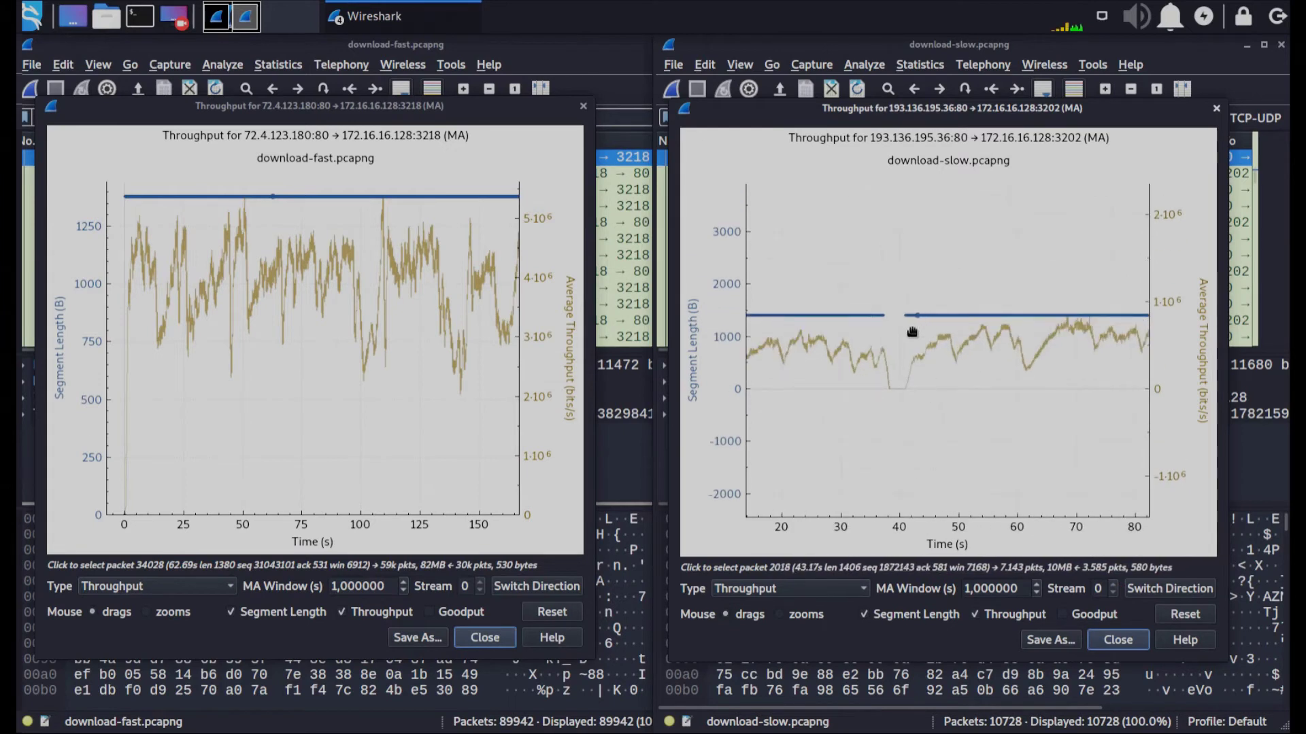
scroll(917, 335, up, 2)
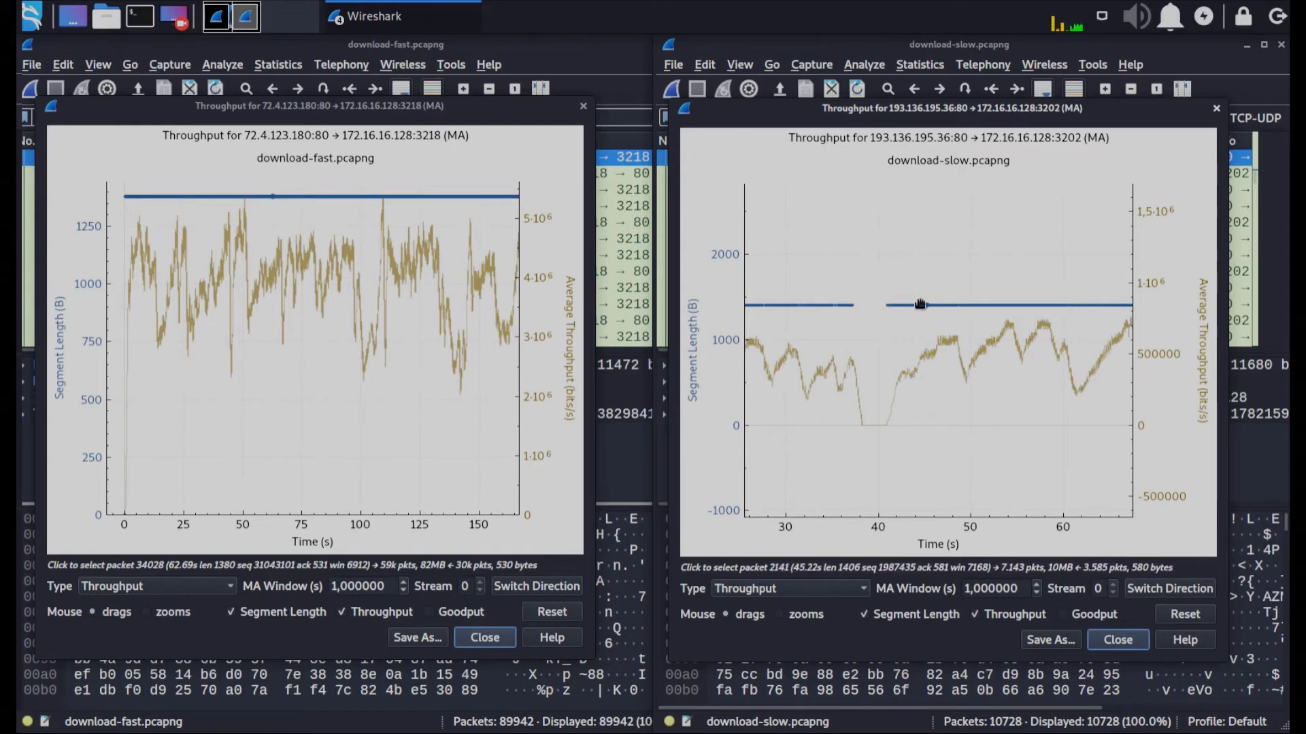
drag(1044, 408, 918, 408)
drag(1037, 417, 971, 408)
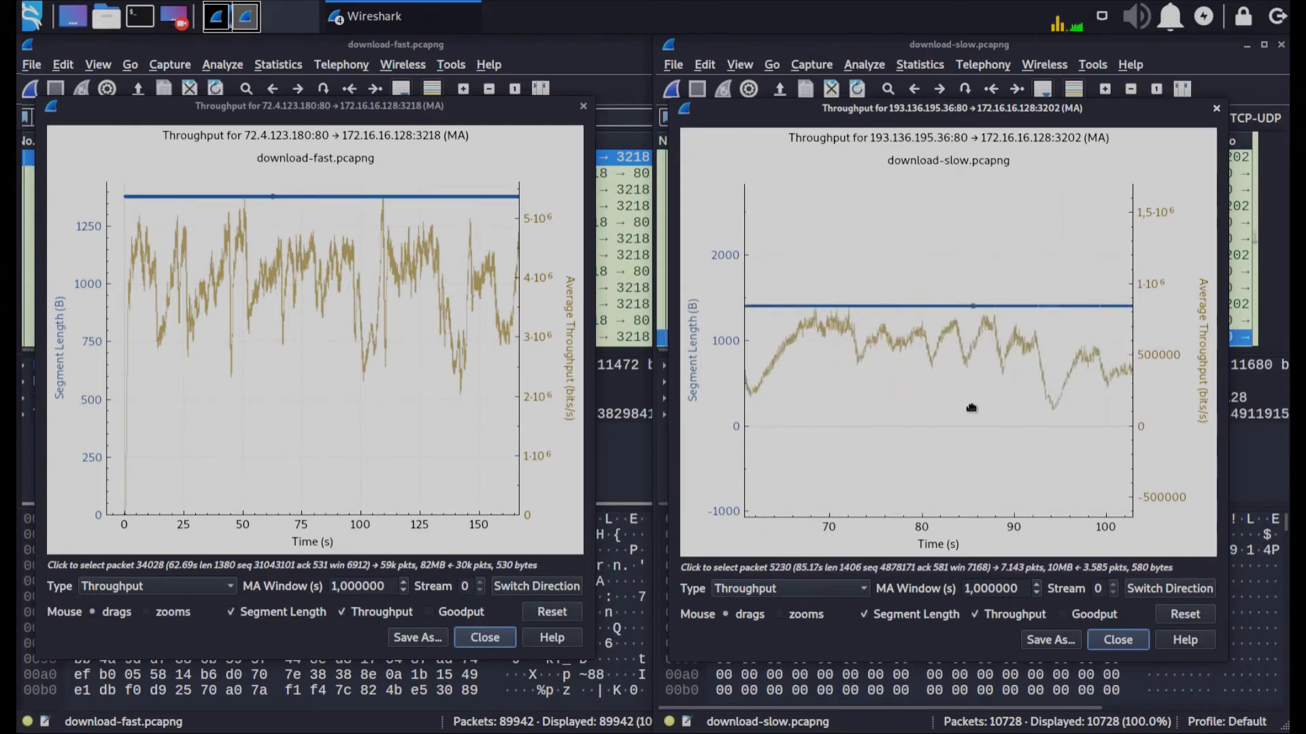
drag(1066, 414, 917, 429)
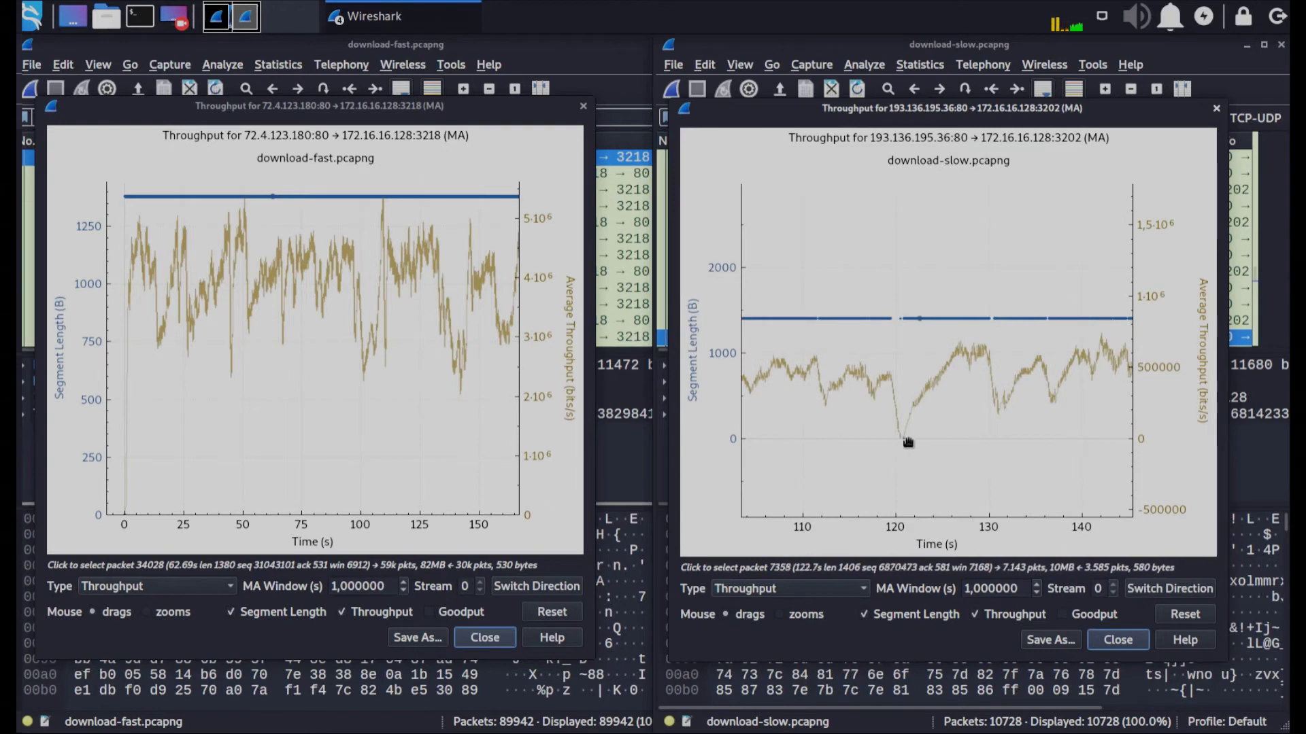
drag(1064, 449, 990, 451)
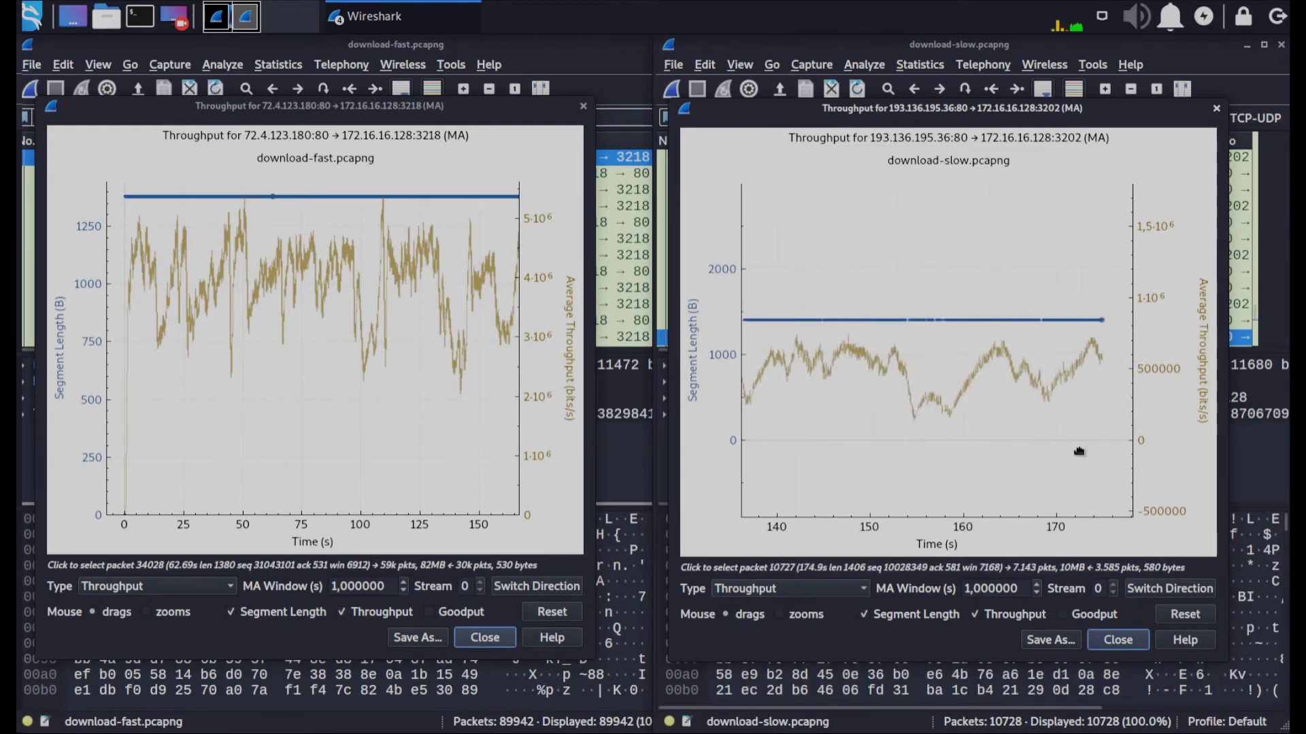
drag(1079, 452, 875, 455)
drag(782, 460, 993, 420)
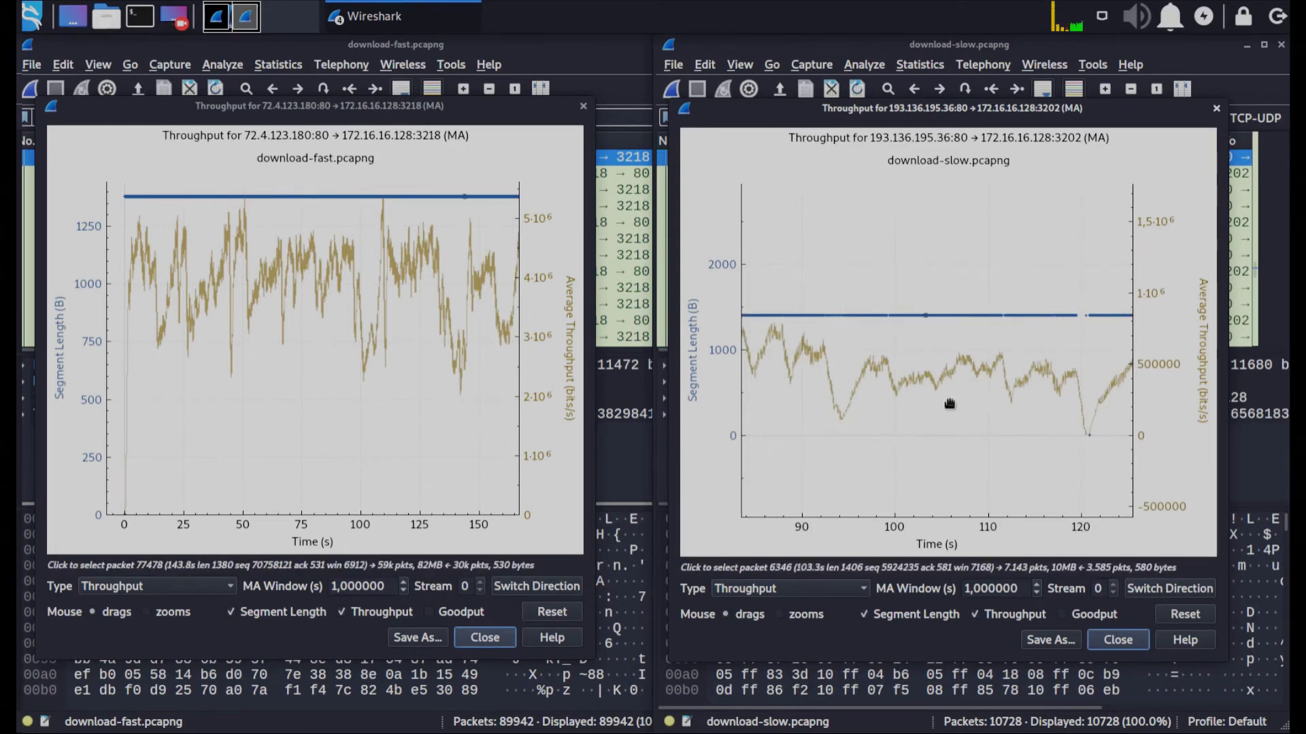
click(250, 381)
drag(273, 353, 231, 356)
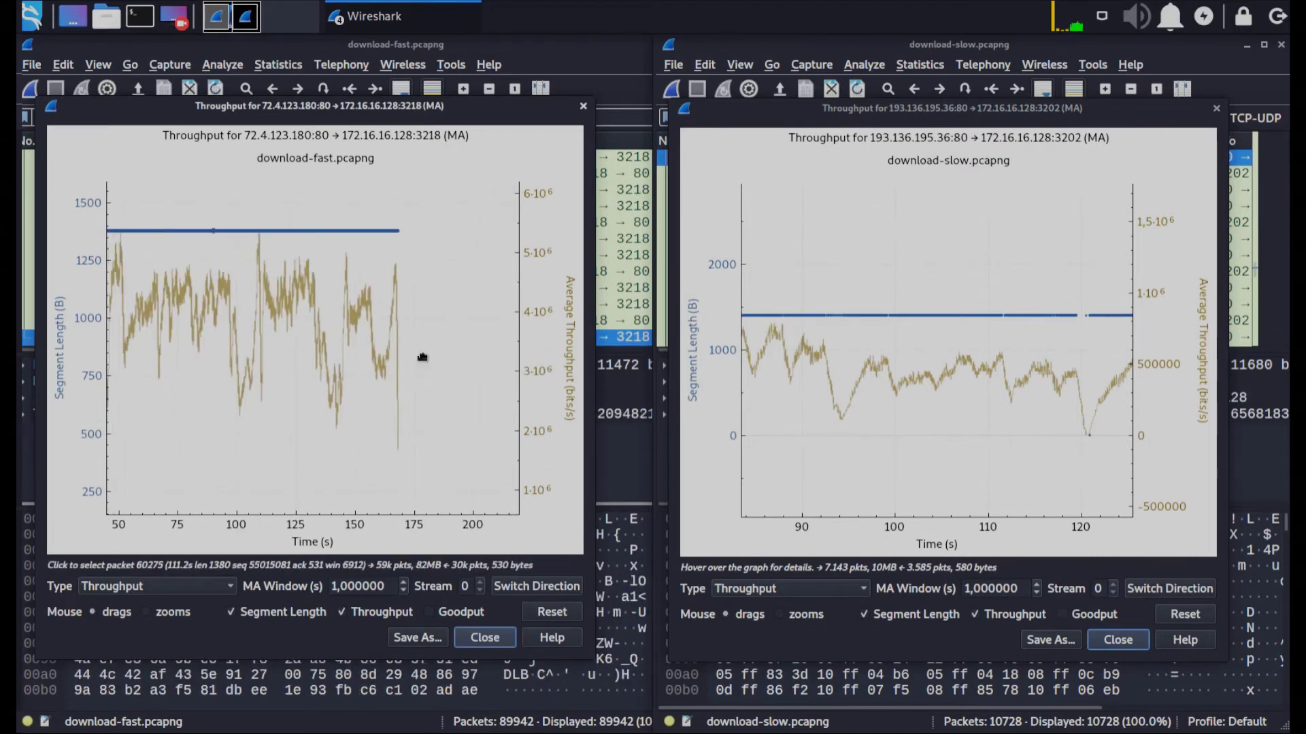
Close both throughput graphs and open the Round Trip Time graph for download-slow.pcapng
key(r)
key(Escape)
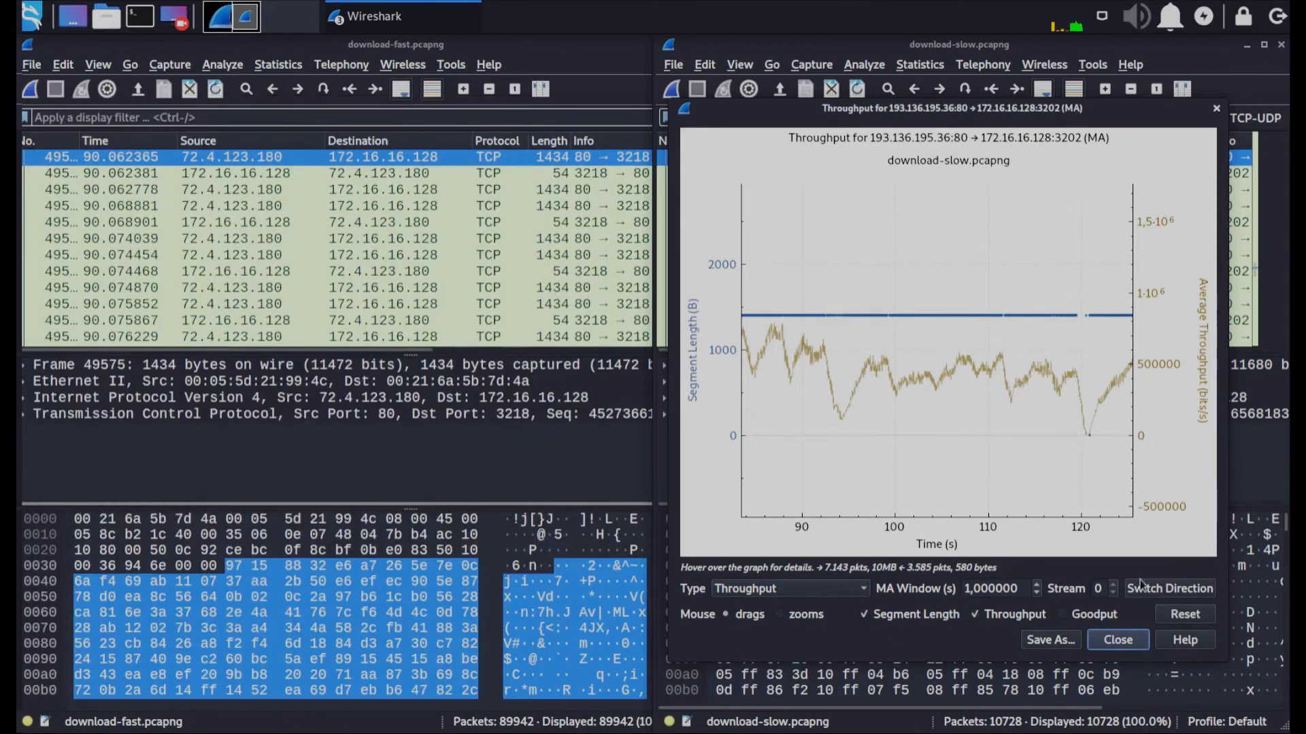
click(1134, 643)
click(928, 65)
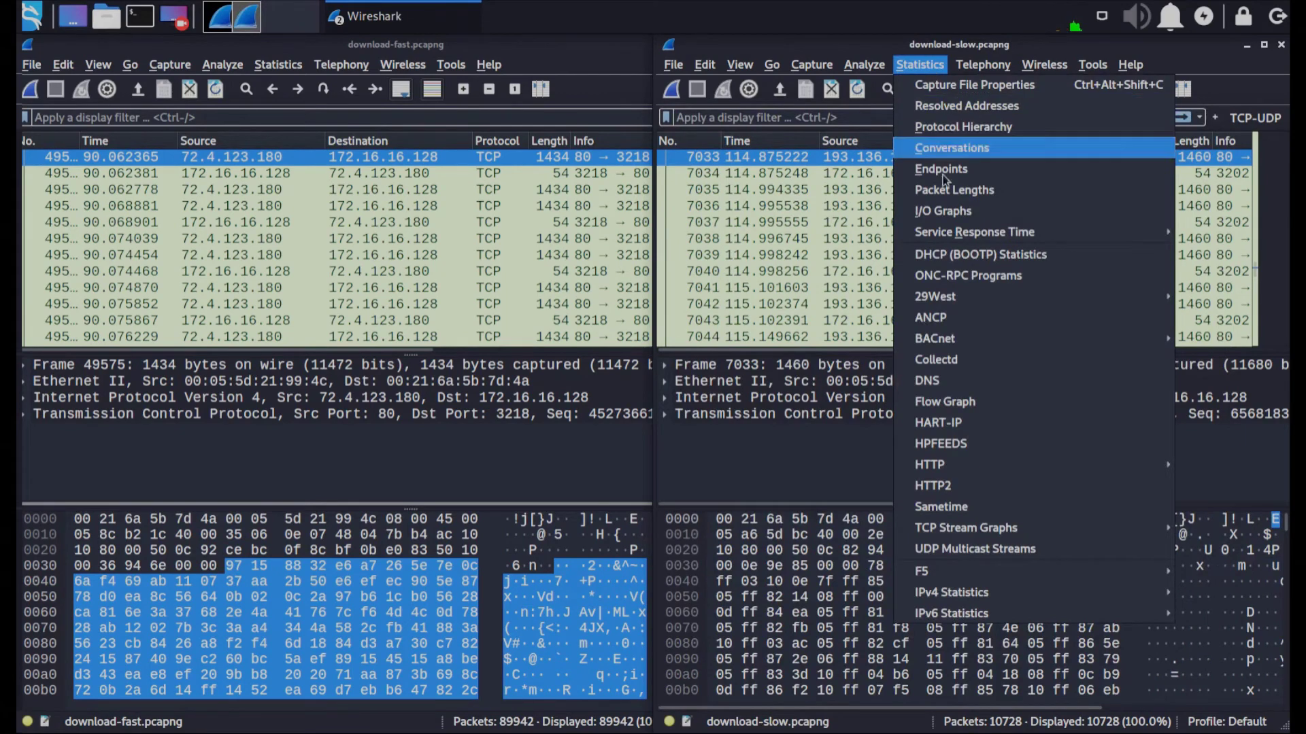
mouse_move(970, 525)
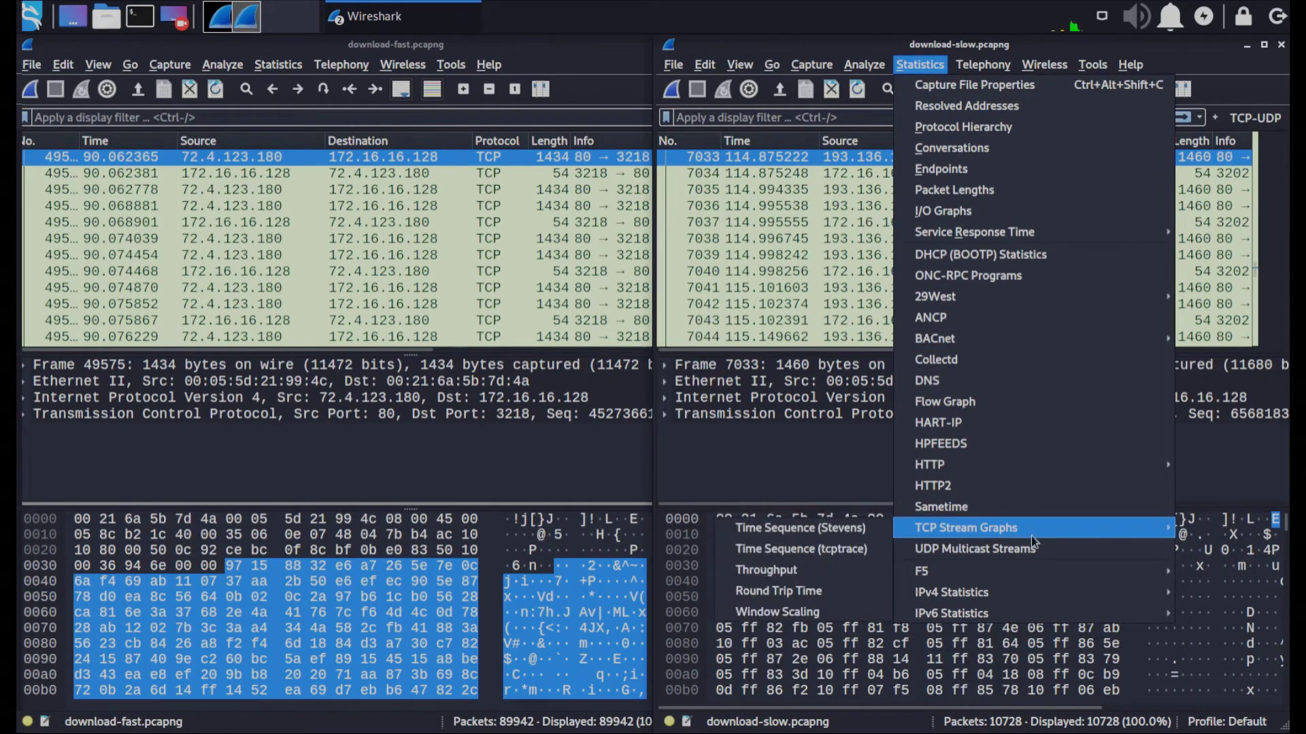
click(810, 598)
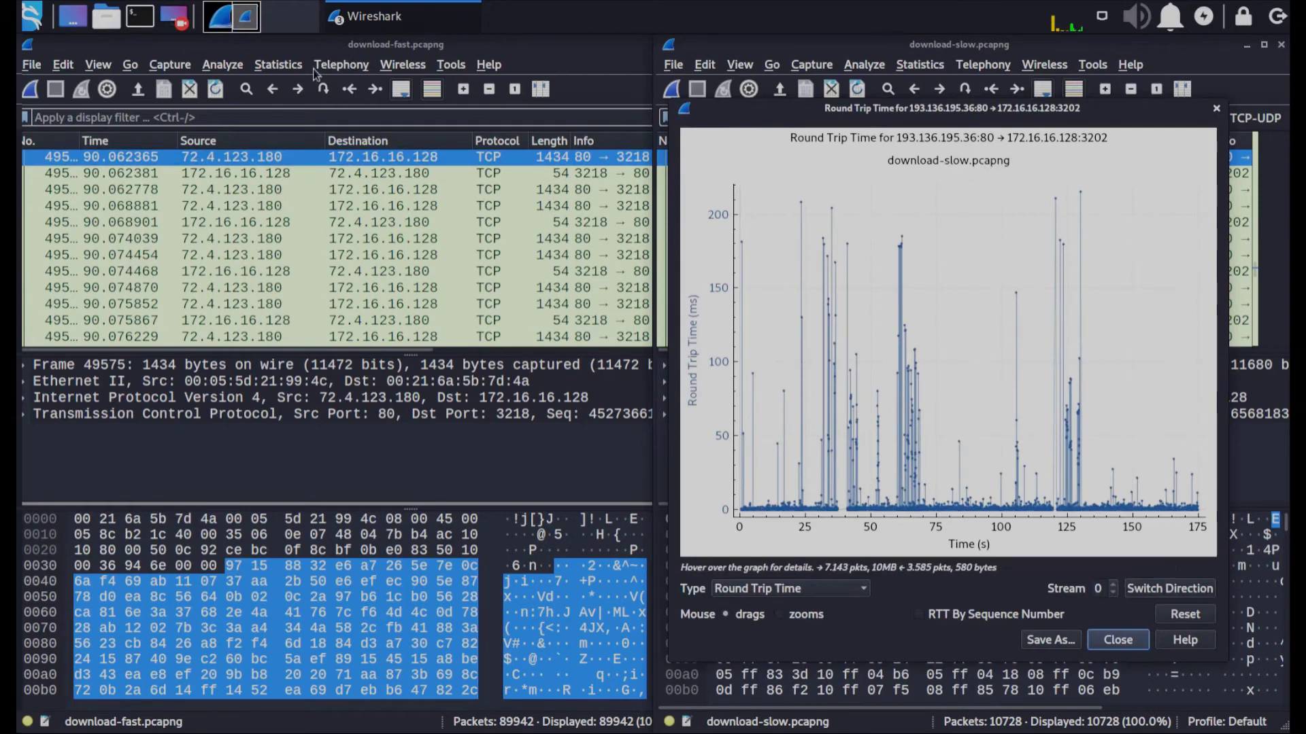
Open the Round Trip Time graph for download-fast.pcapng and arrange both round trip graphs side by side
click(285, 64)
mouse_move(365, 538)
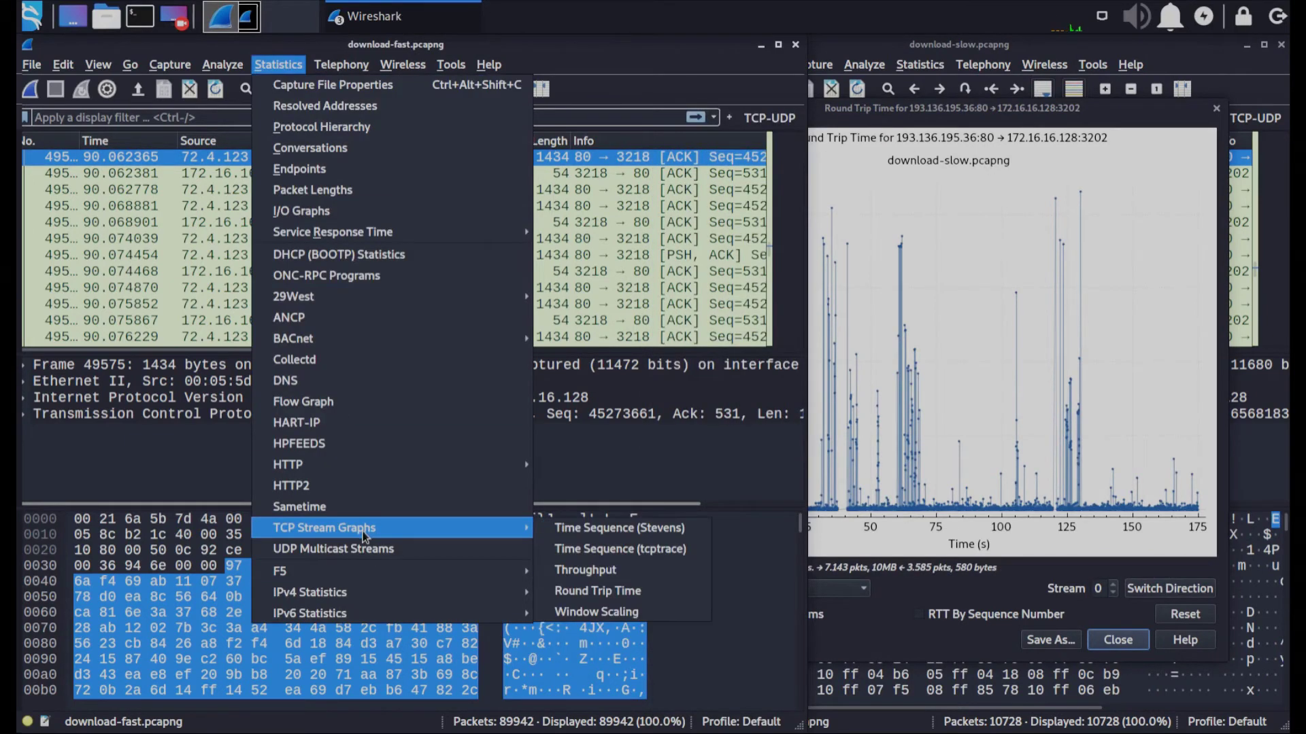
click(620, 591)
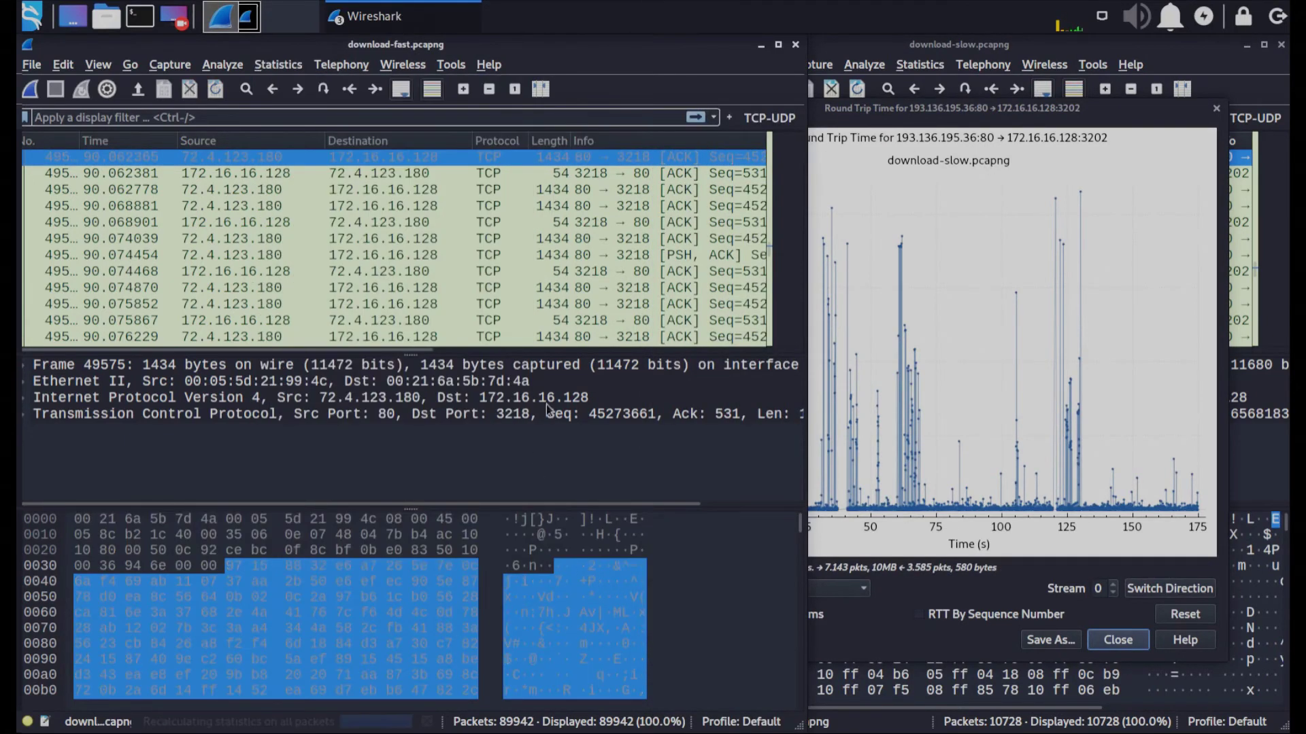
drag(943, 119, 981, 109)
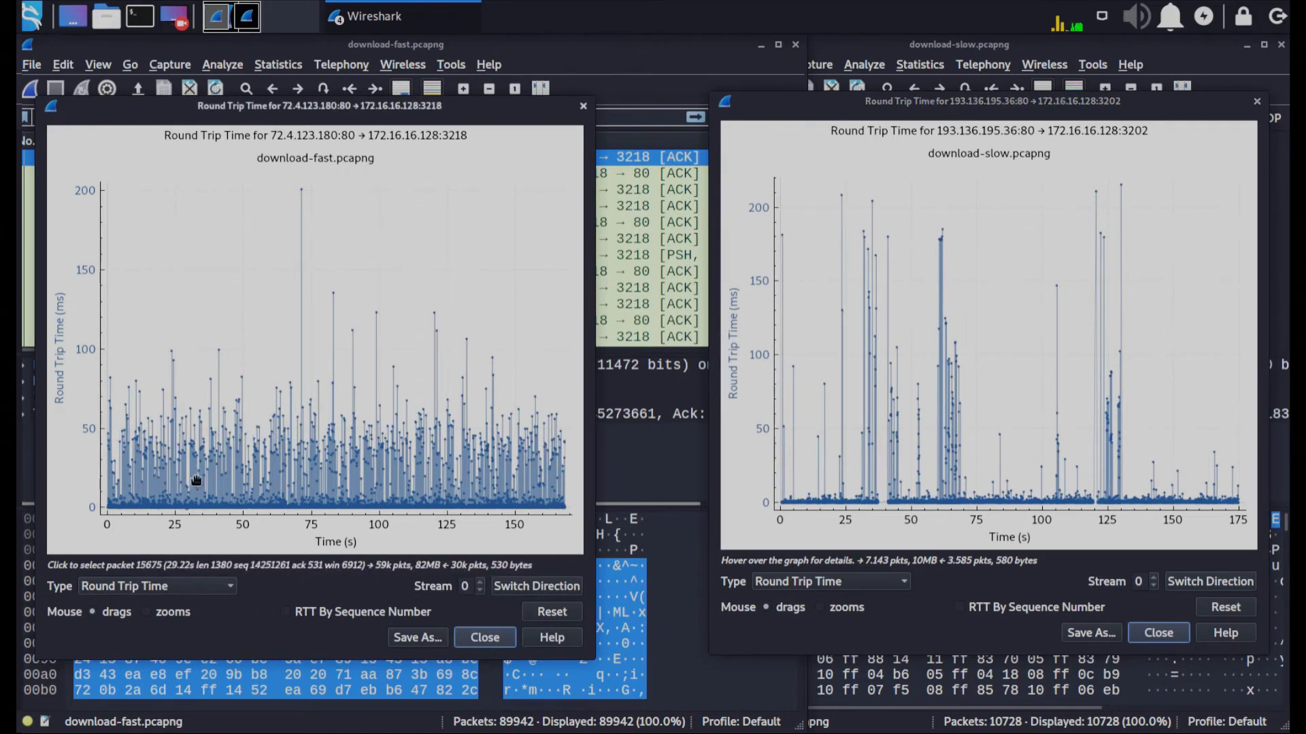
Examine the fast download's round trip times up close between about 40 and 110 s for comparison with the slow download
scroll(318, 479, up, 3)
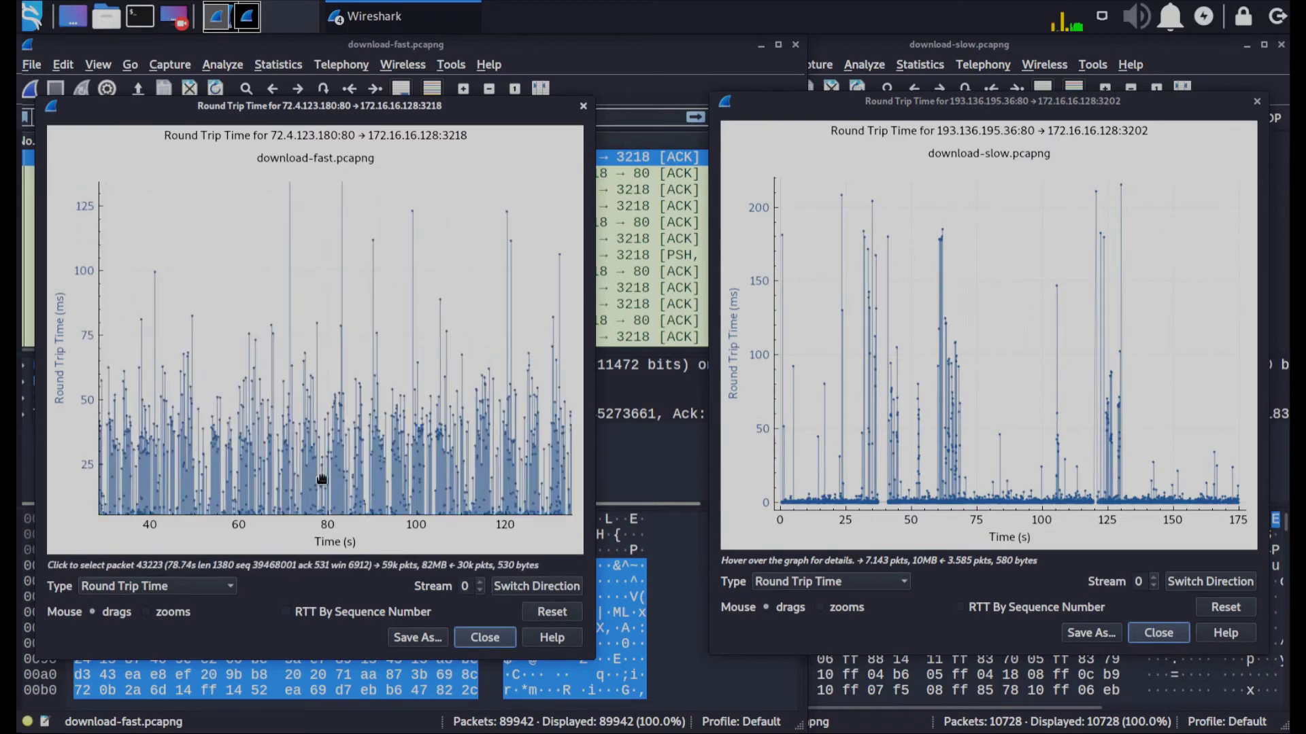
scroll(329, 489, up, 1)
drag(317, 457, 396, 345)
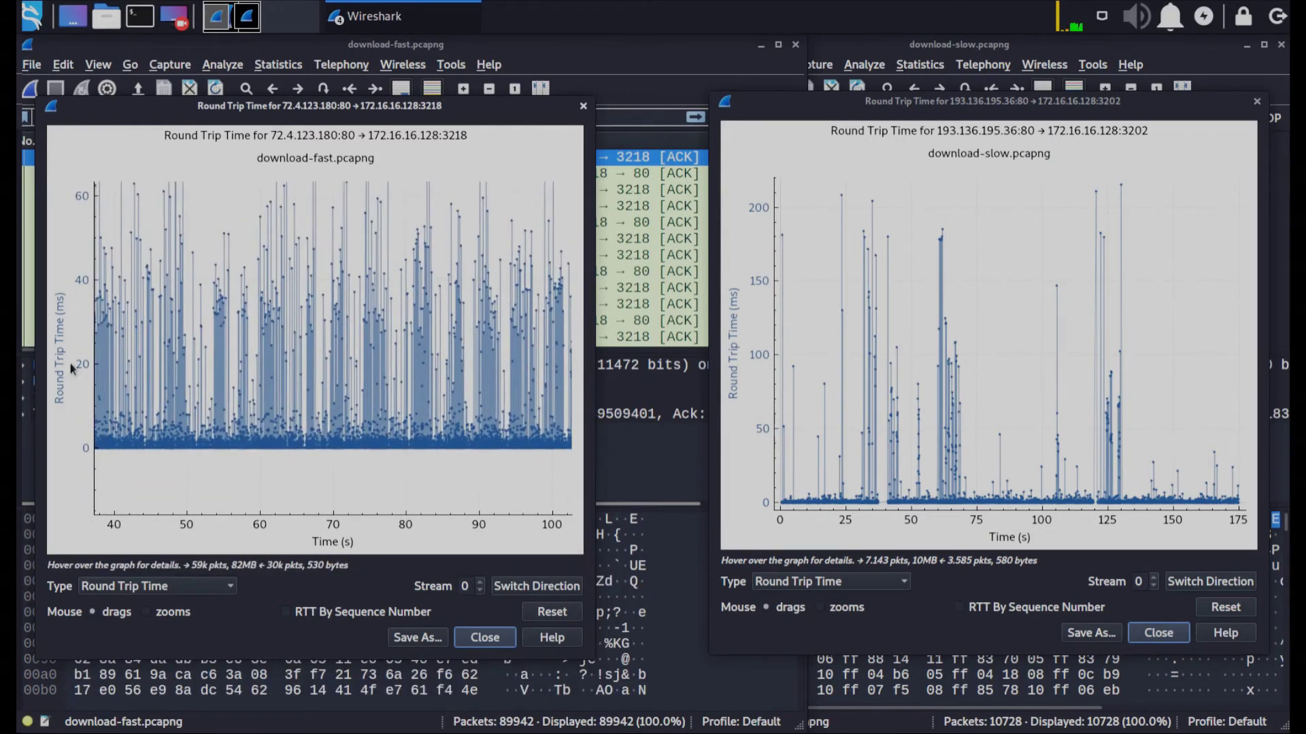
drag(460, 358, 419, 380)
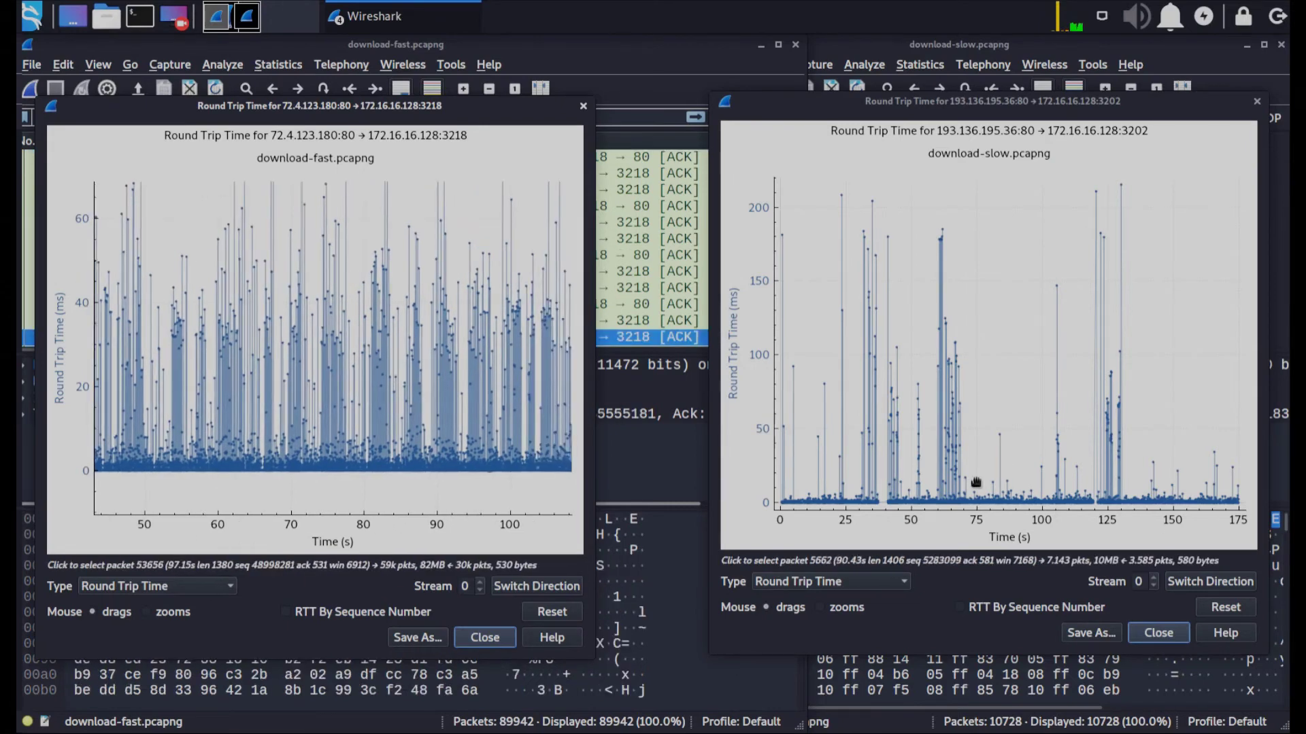
Examine the slow download's round trip times up close between about 35 and 75 s, including the gap and spikes
scroll(884, 506, up, 2)
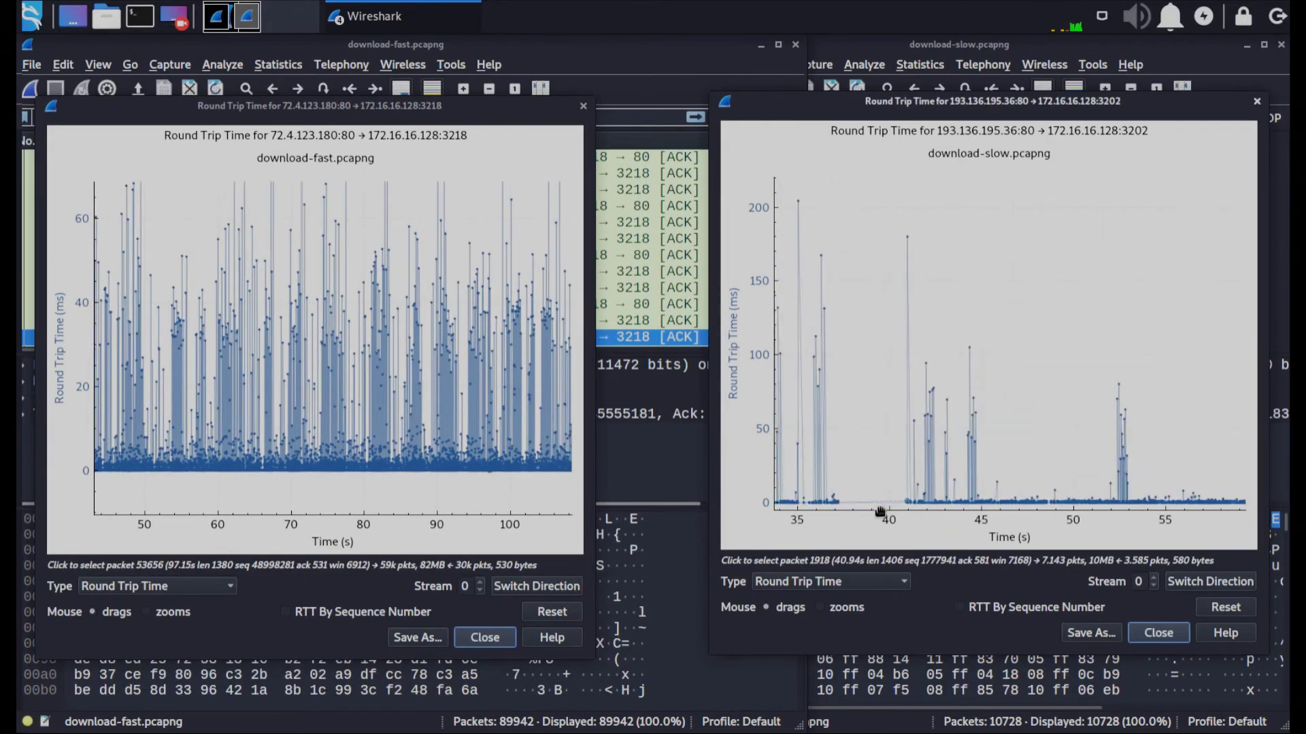
scroll(891, 421, up, 1)
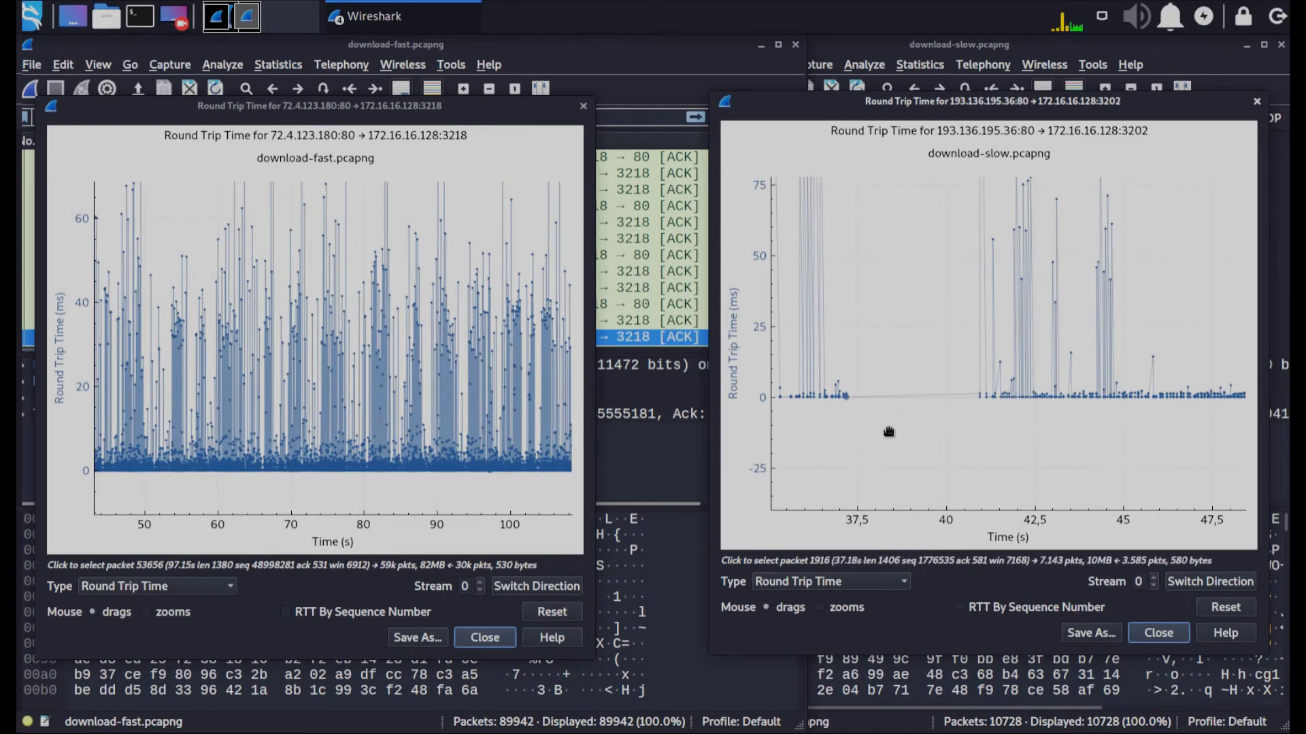
drag(944, 433, 965, 443)
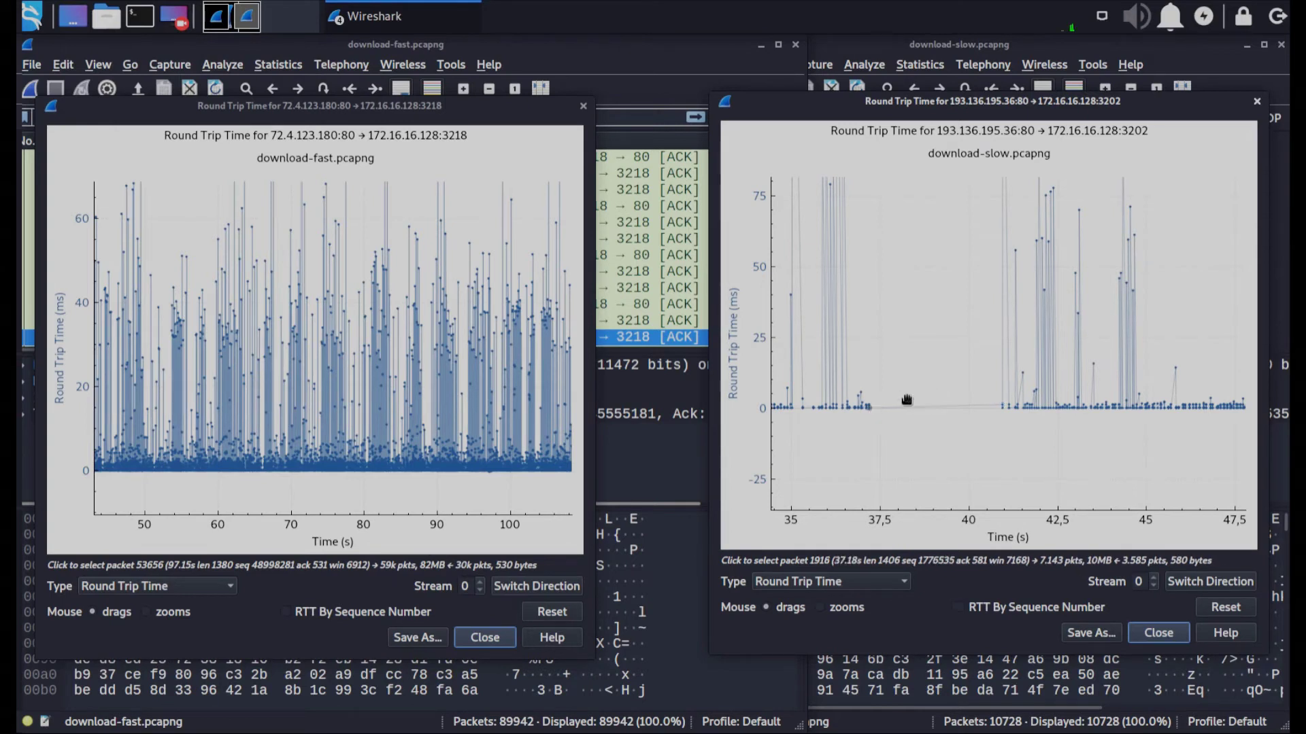
drag(907, 399, 880, 341)
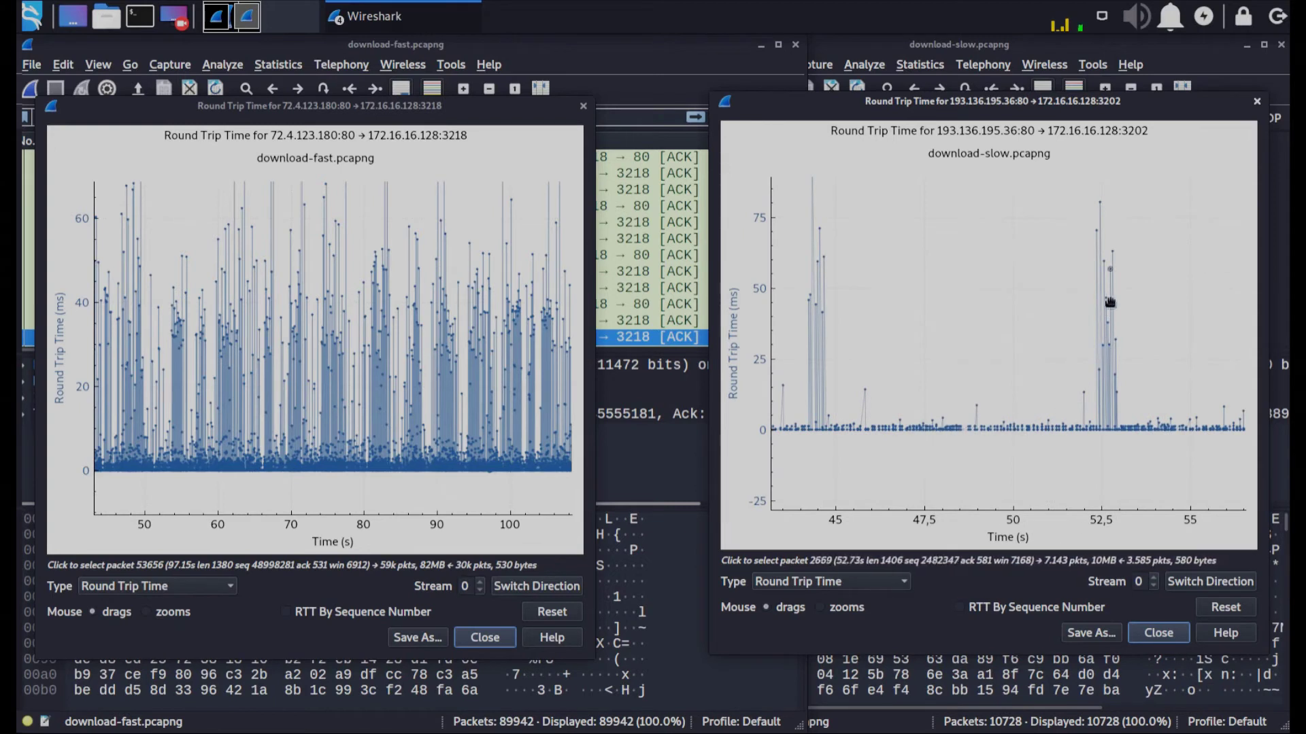
drag(1078, 451, 904, 457)
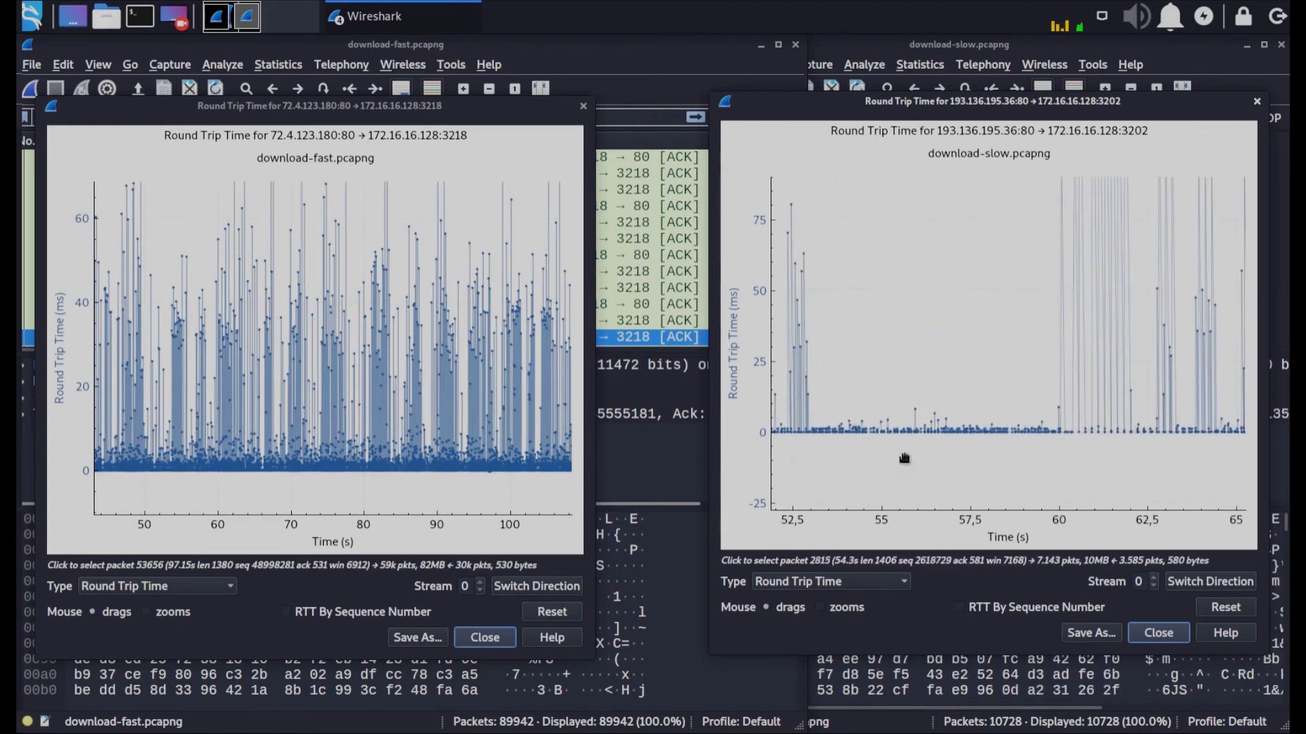
drag(1078, 365, 869, 449)
drag(1107, 388, 932, 248)
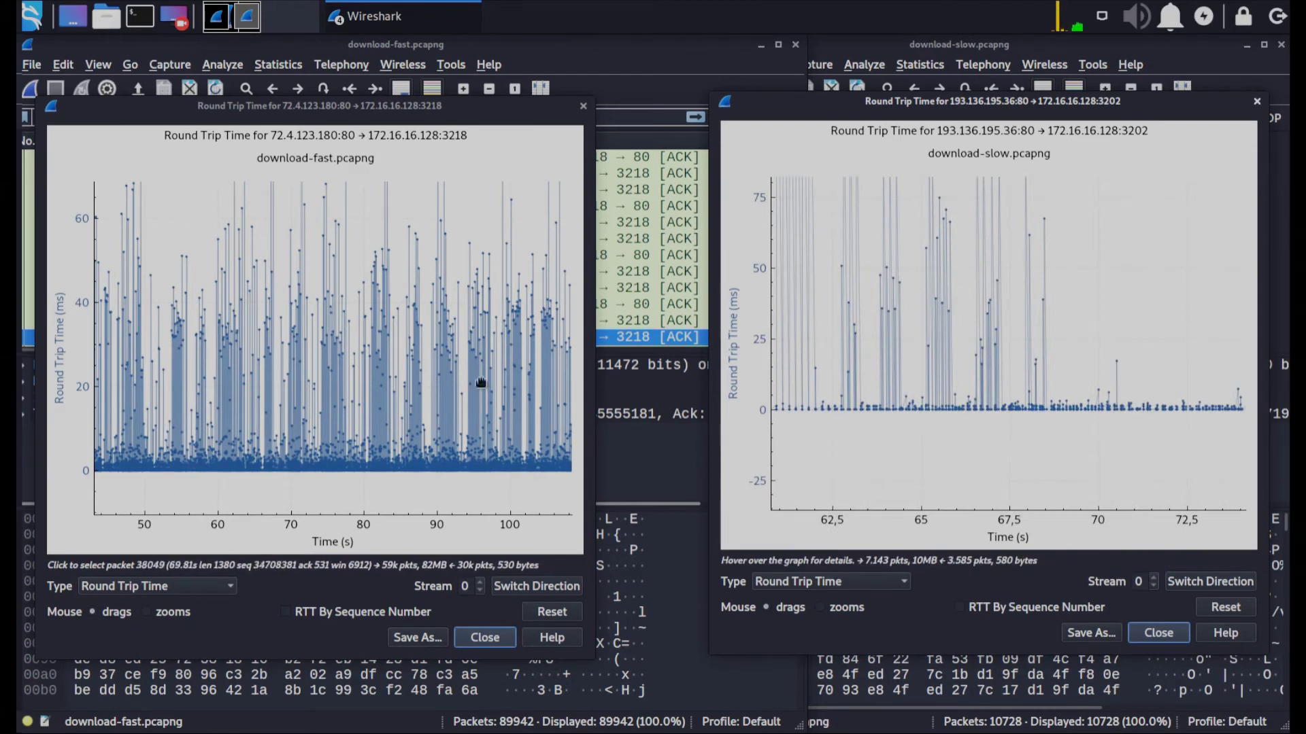
Examine the fast download's lowest round trip times, below about 15 ms, from about 70 s onward
click(354, 266)
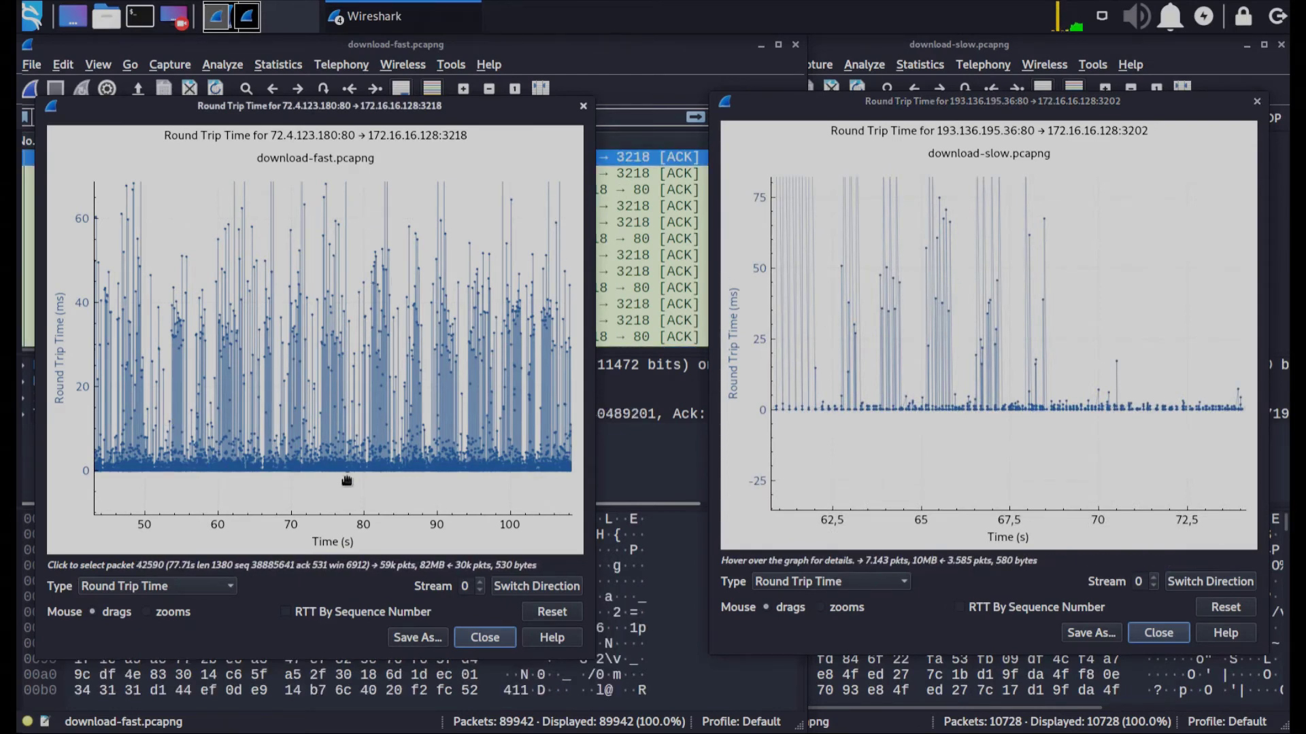
scroll(346, 481, up, 3)
scroll(384, 461, up, 1)
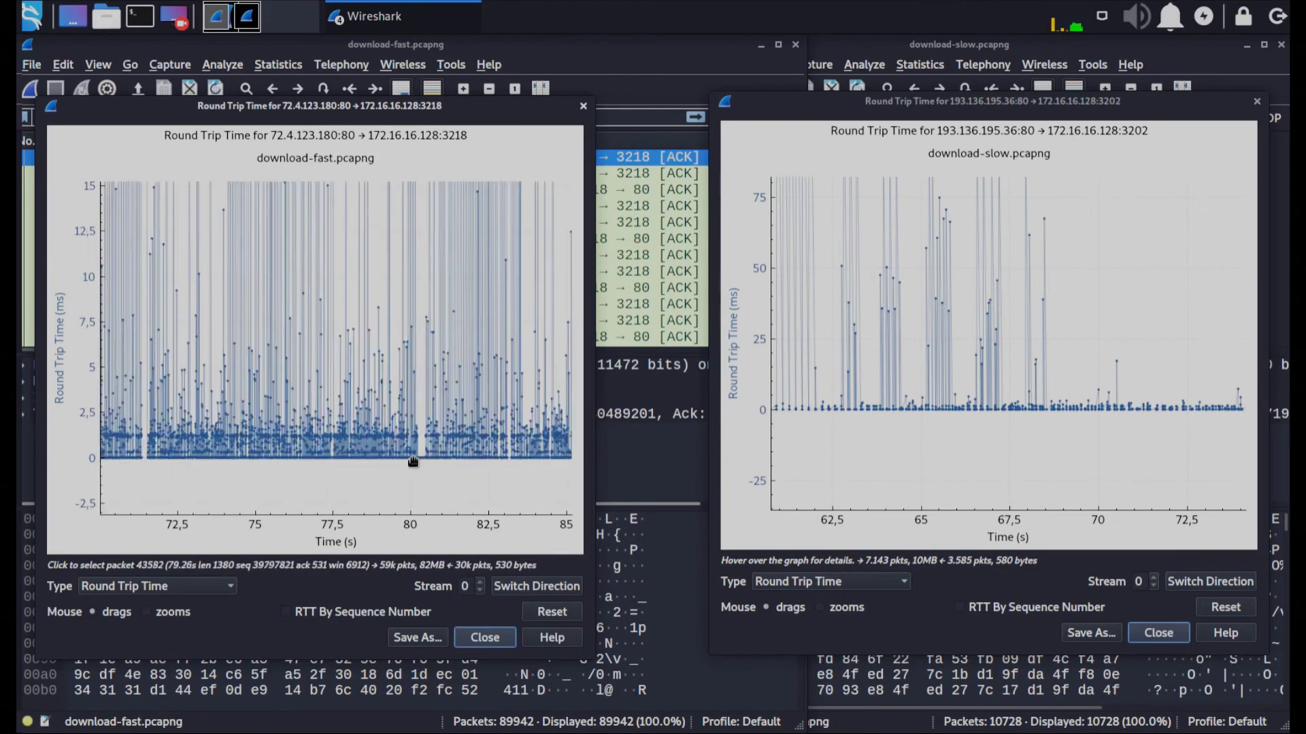
drag(492, 402, 238, 387)
drag(406, 401, 190, 399)
drag(503, 406, 265, 407)
drag(486, 412, 318, 413)
drag(427, 415, 224, 422)
drag(562, 428, 341, 437)
drag(517, 435, 384, 443)
Examine the fast download's round trip times between about 120 and 160 s at a wider scale, including the higher spikes
scroll(383, 444, down, 3)
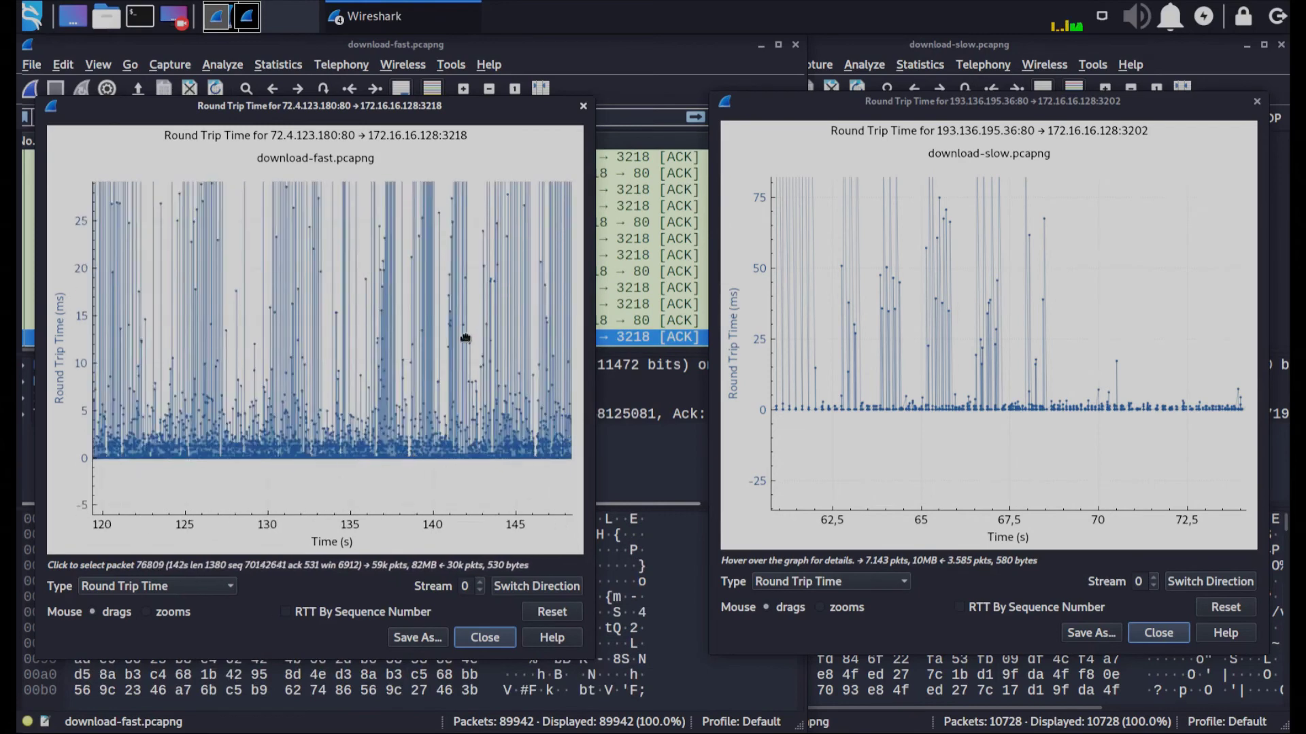
drag(465, 338, 345, 422)
drag(361, 370, 298, 264)
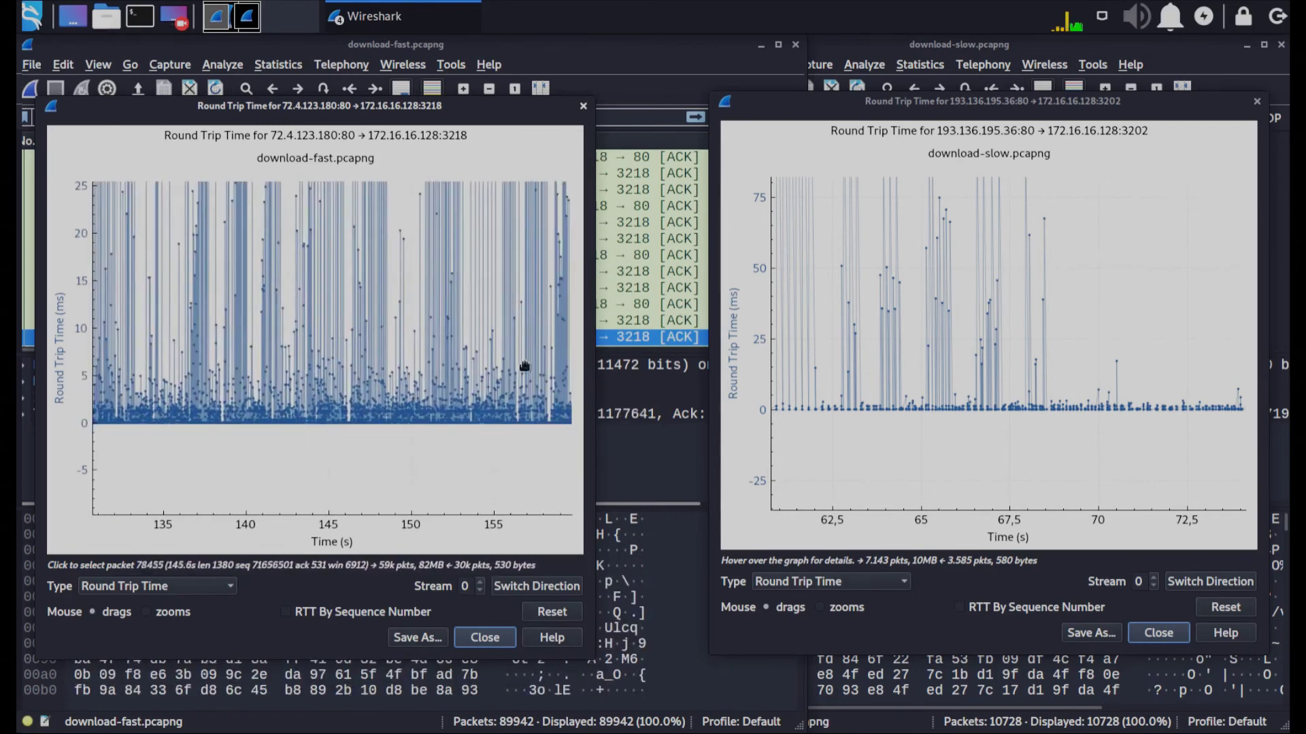
drag(524, 370, 370, 388)
drag(227, 394, 539, 399)
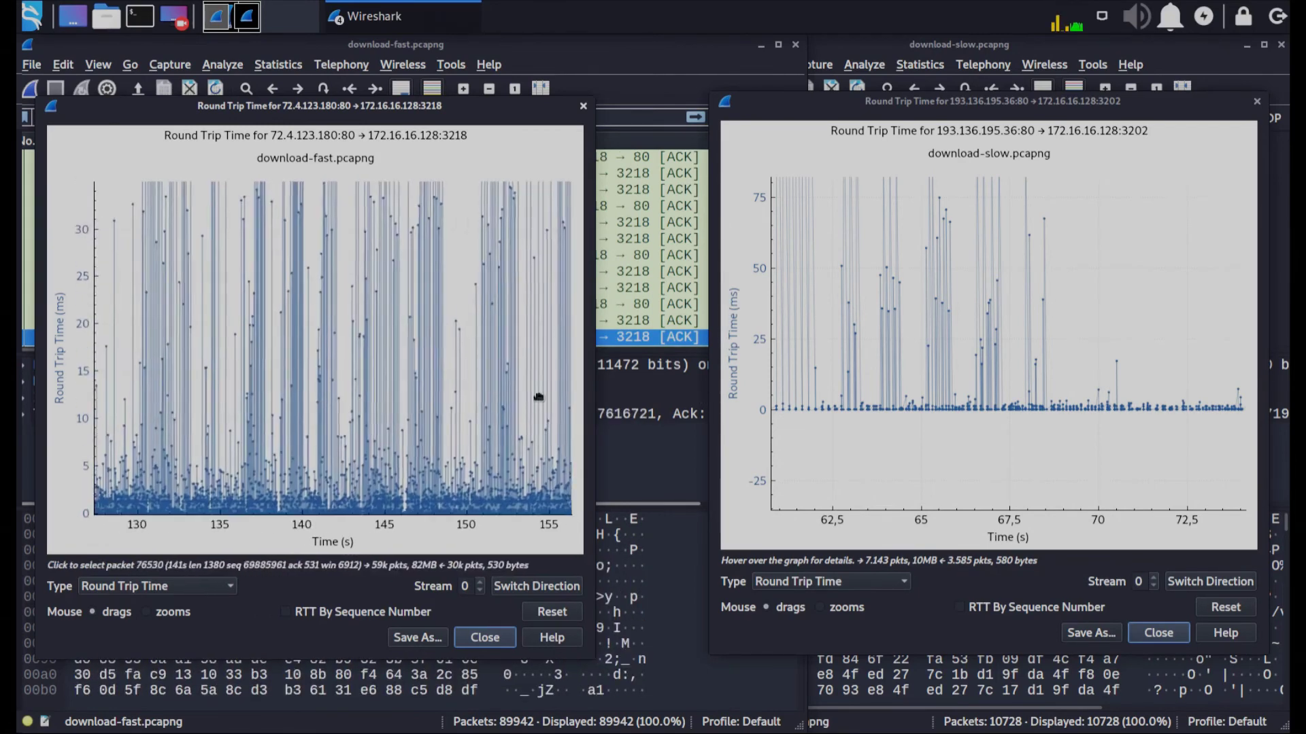
drag(291, 364, 178, 415)
scroll(378, 391, down, 3)
click(423, 408)
Examine the slow download's round trip spikes and gap between about 115 and 130 s
drag(1045, 368, 1011, 504)
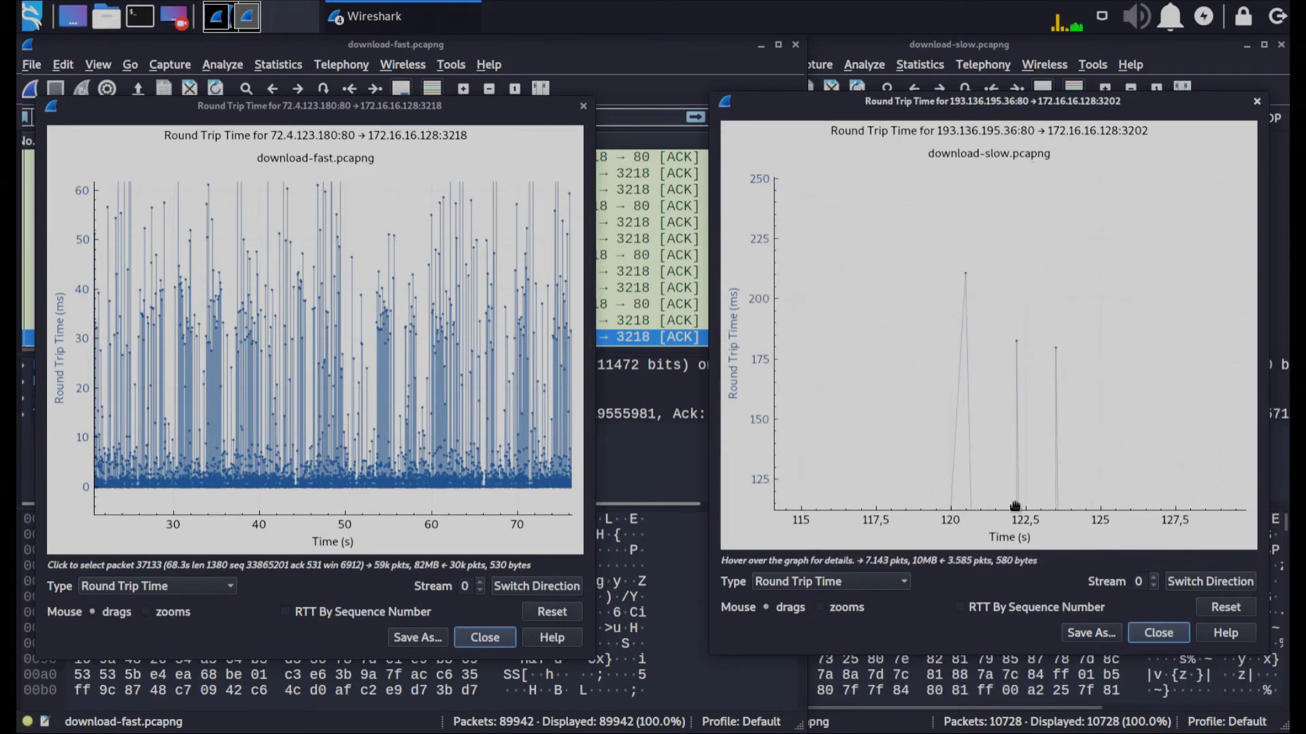
drag(982, 399, 848, 21)
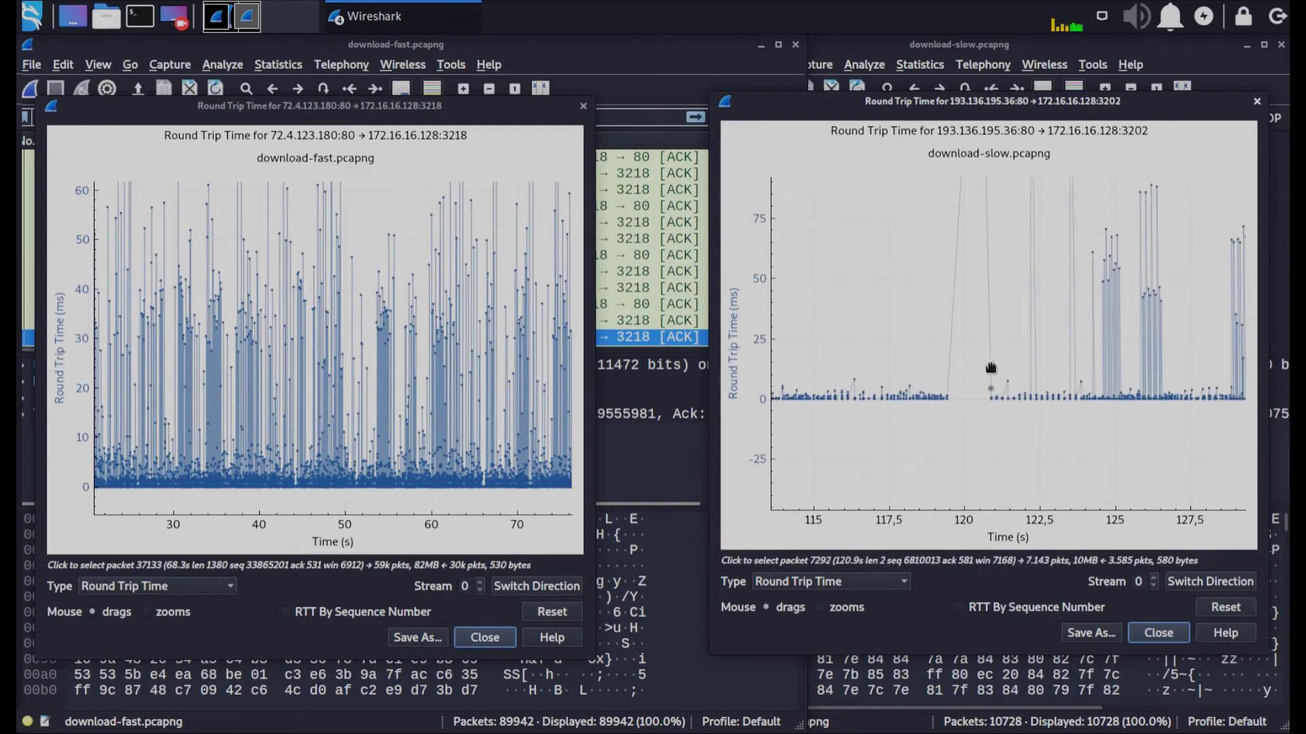
drag(993, 370, 1039, 361)
Close both round trip graphs and open the Window Scaling graph for download-fast.pcapng
click(1158, 632)
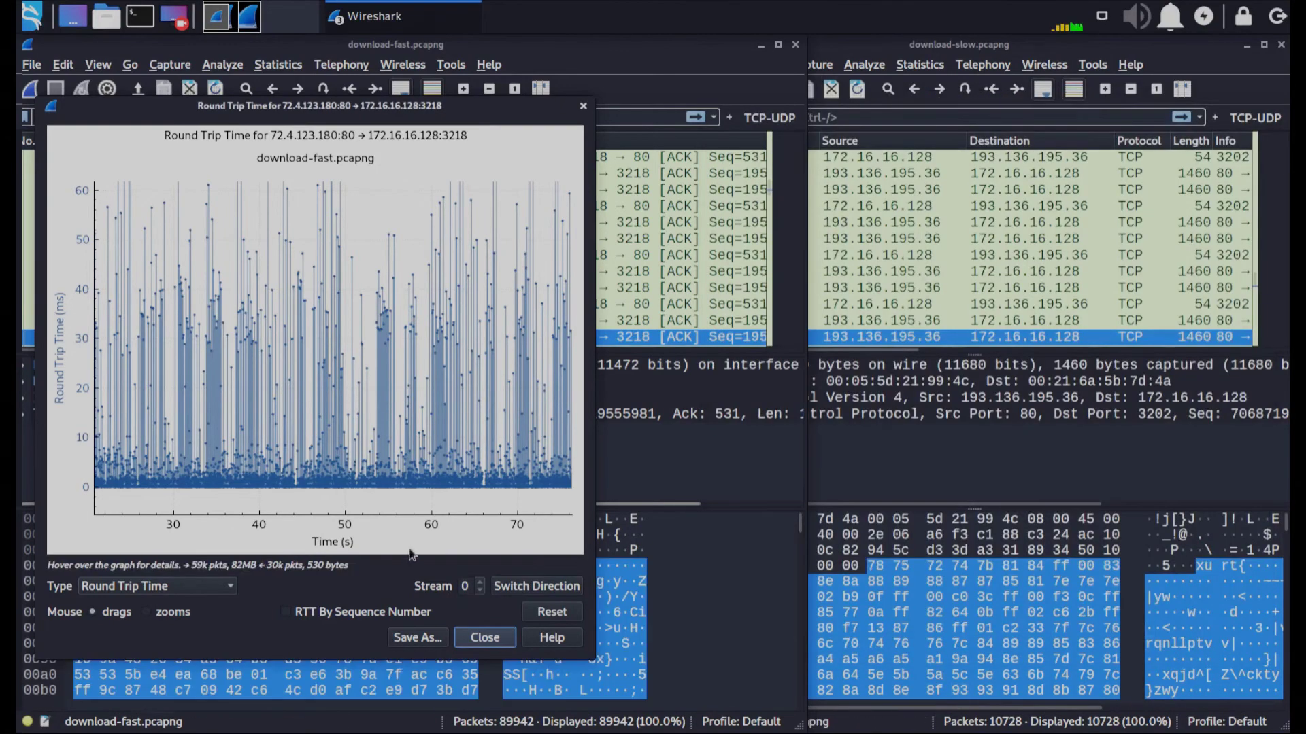
click(483, 638)
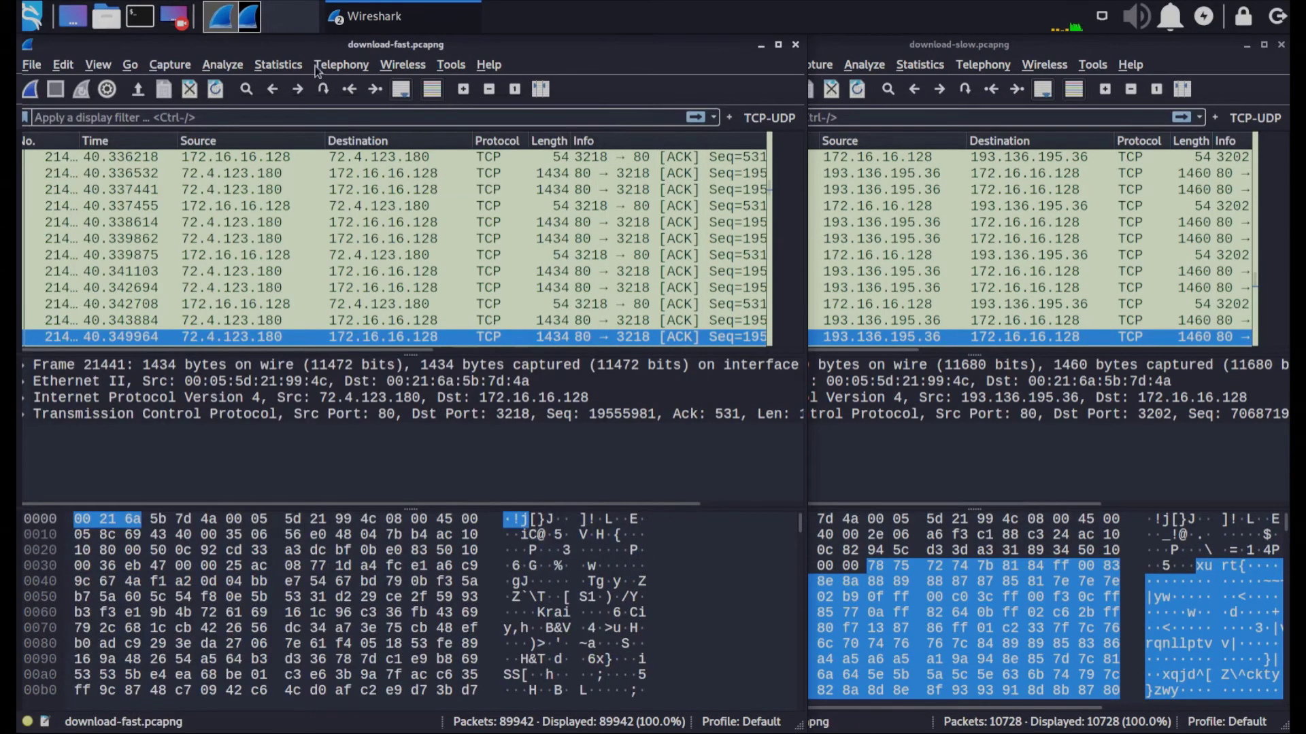
click(278, 64)
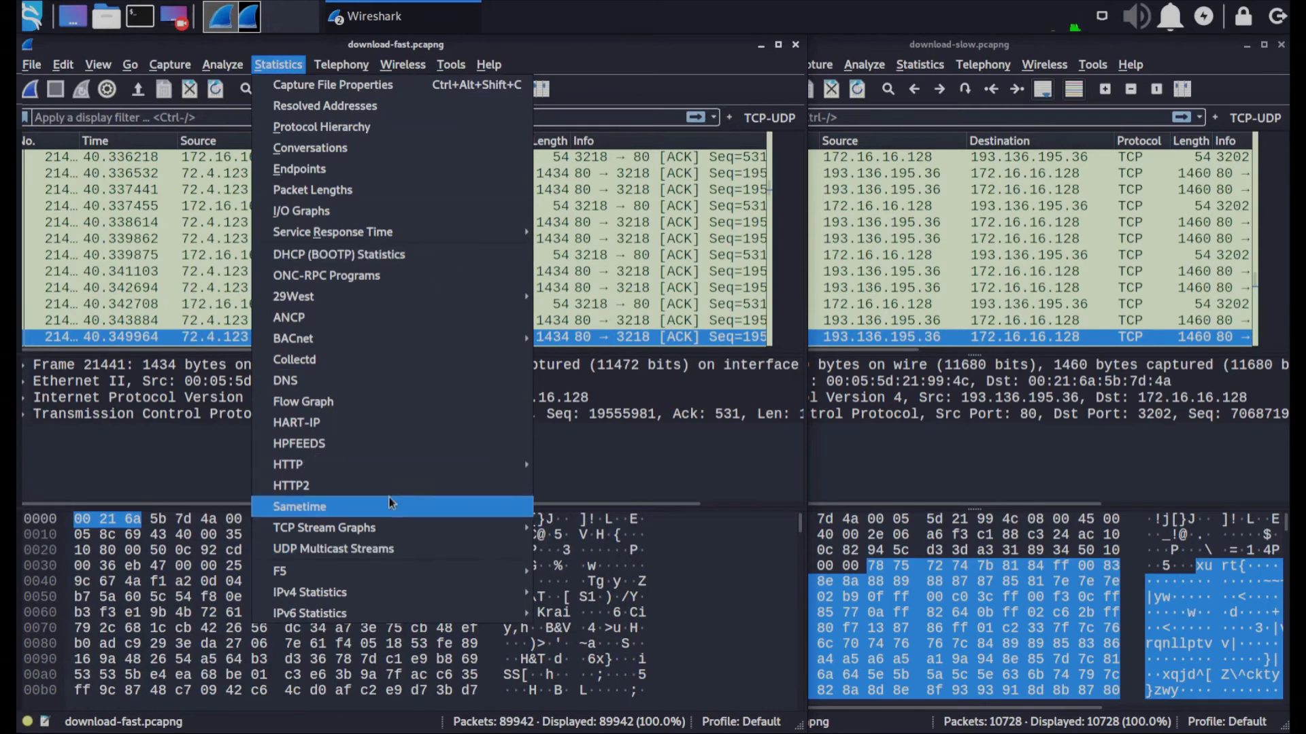
mouse_move(387, 530)
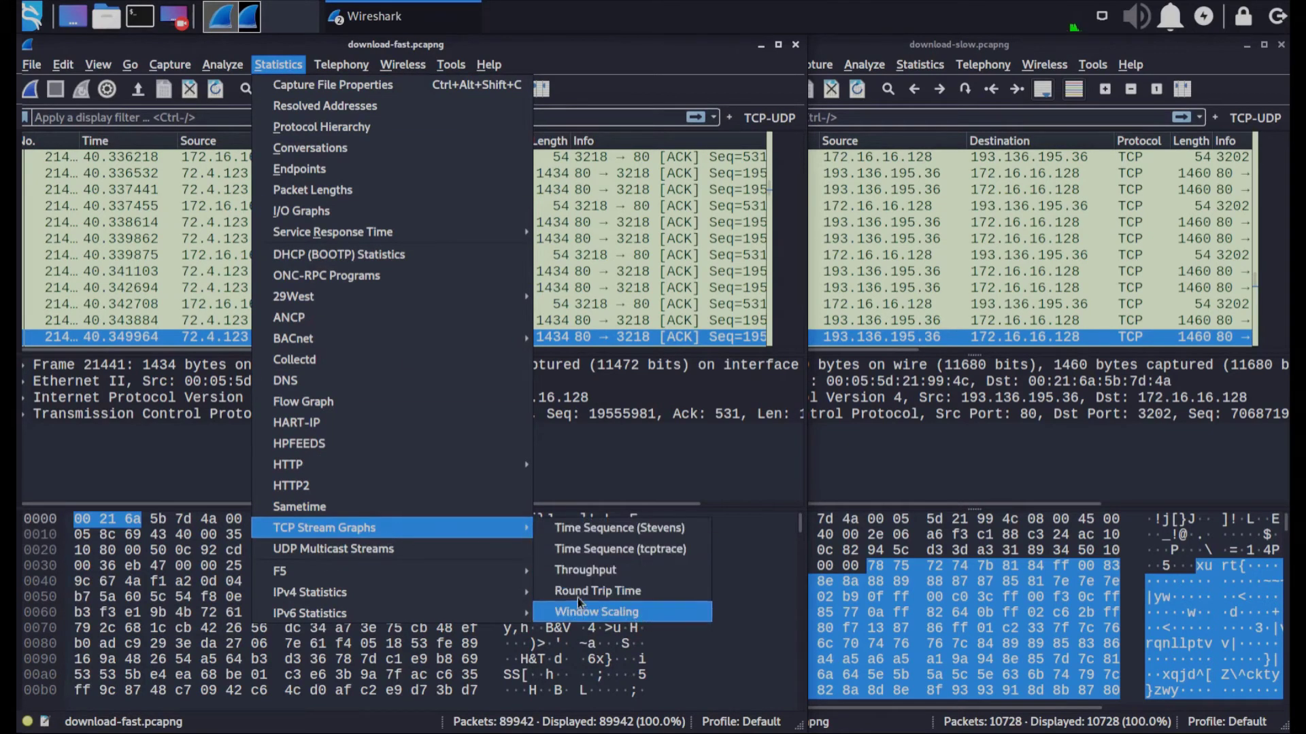
click(626, 607)
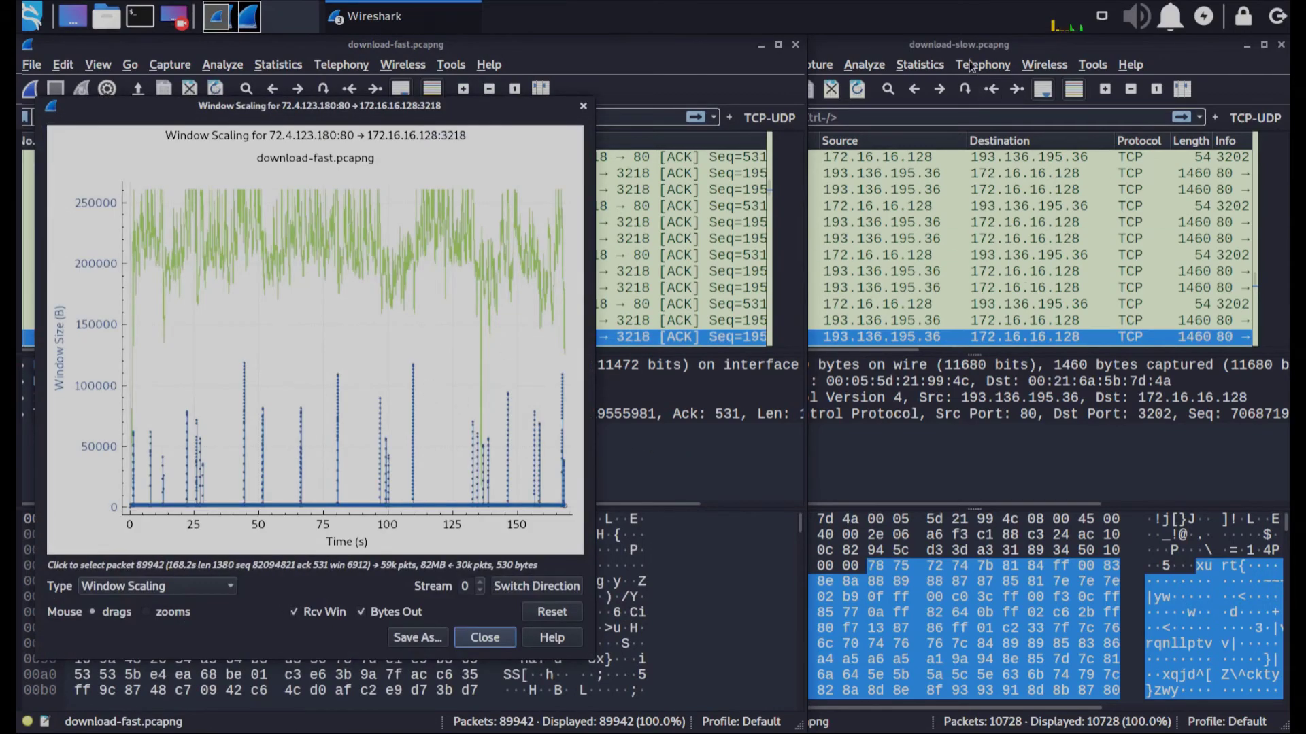
Open the Window Scaling graph for download-slow.pcapng alongside the fast download's graph
click(945, 65)
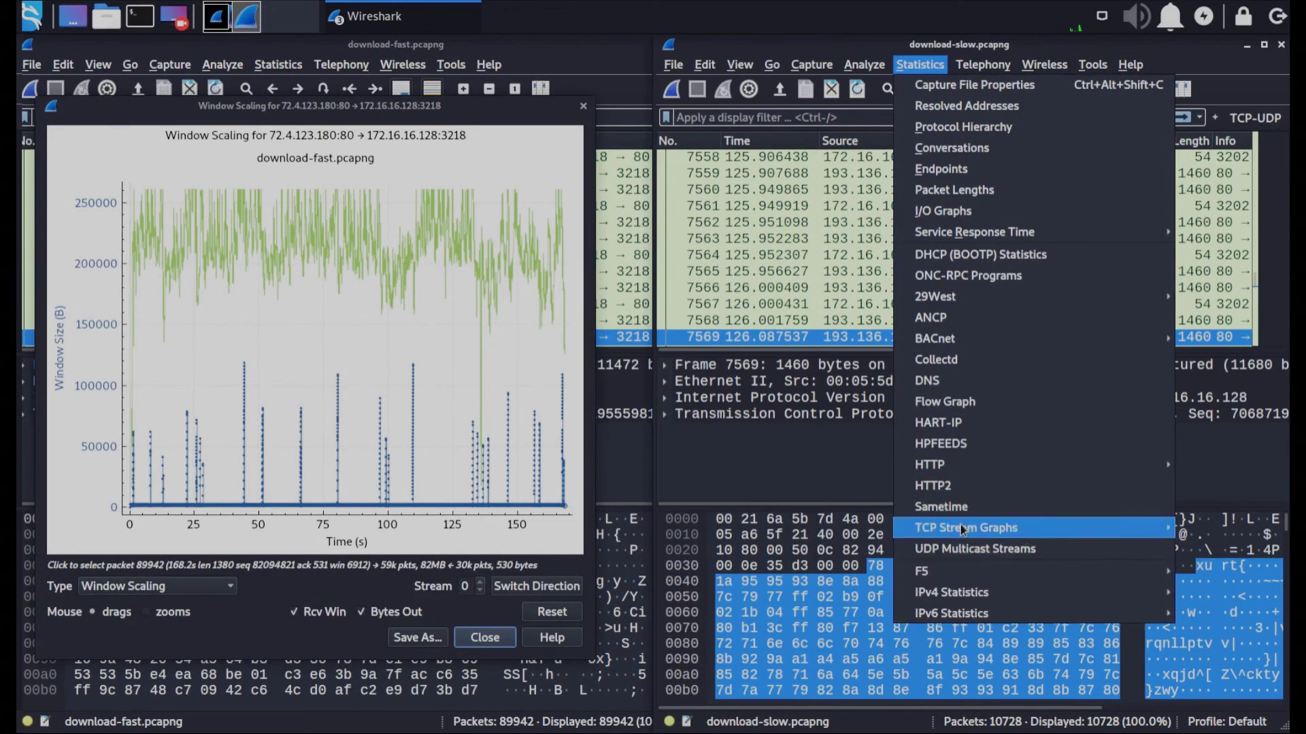
mouse_move(962, 529)
click(806, 610)
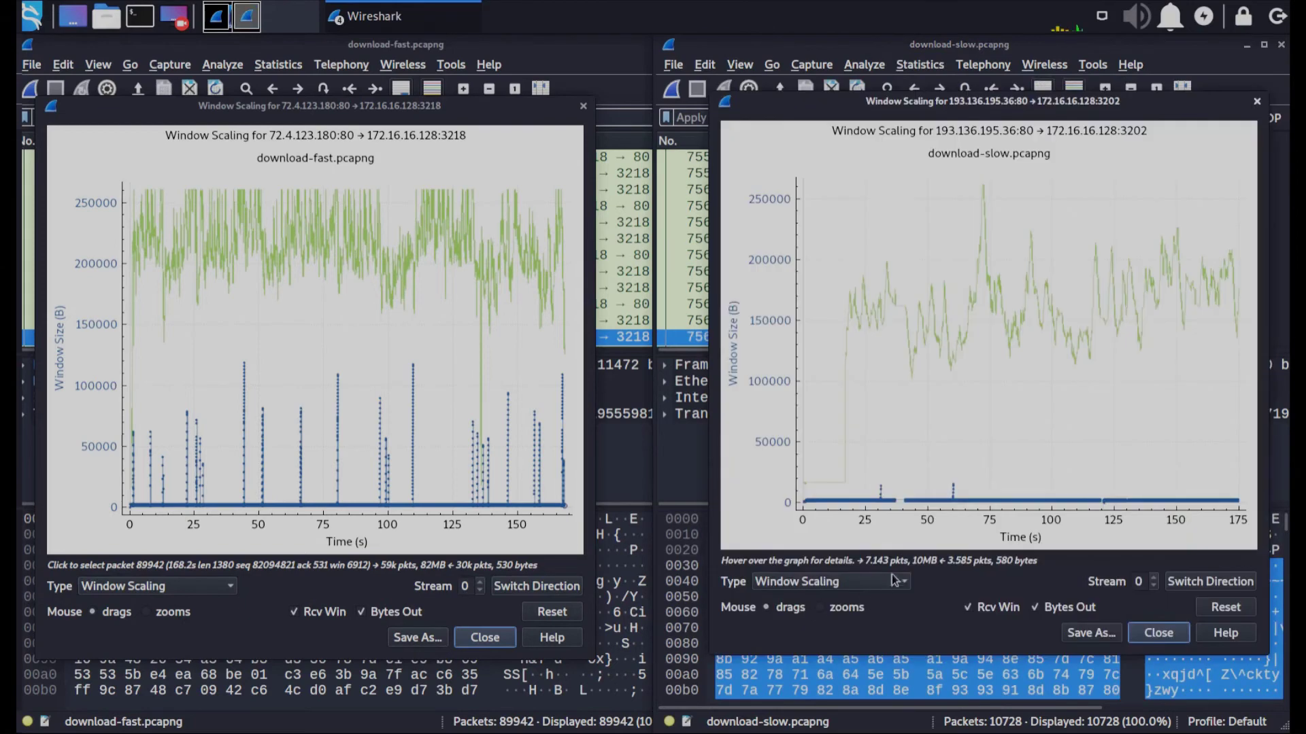
Compare the receive window curves of the fast and slow downloads over their whole timelines
drag(394, 292, 392, 430)
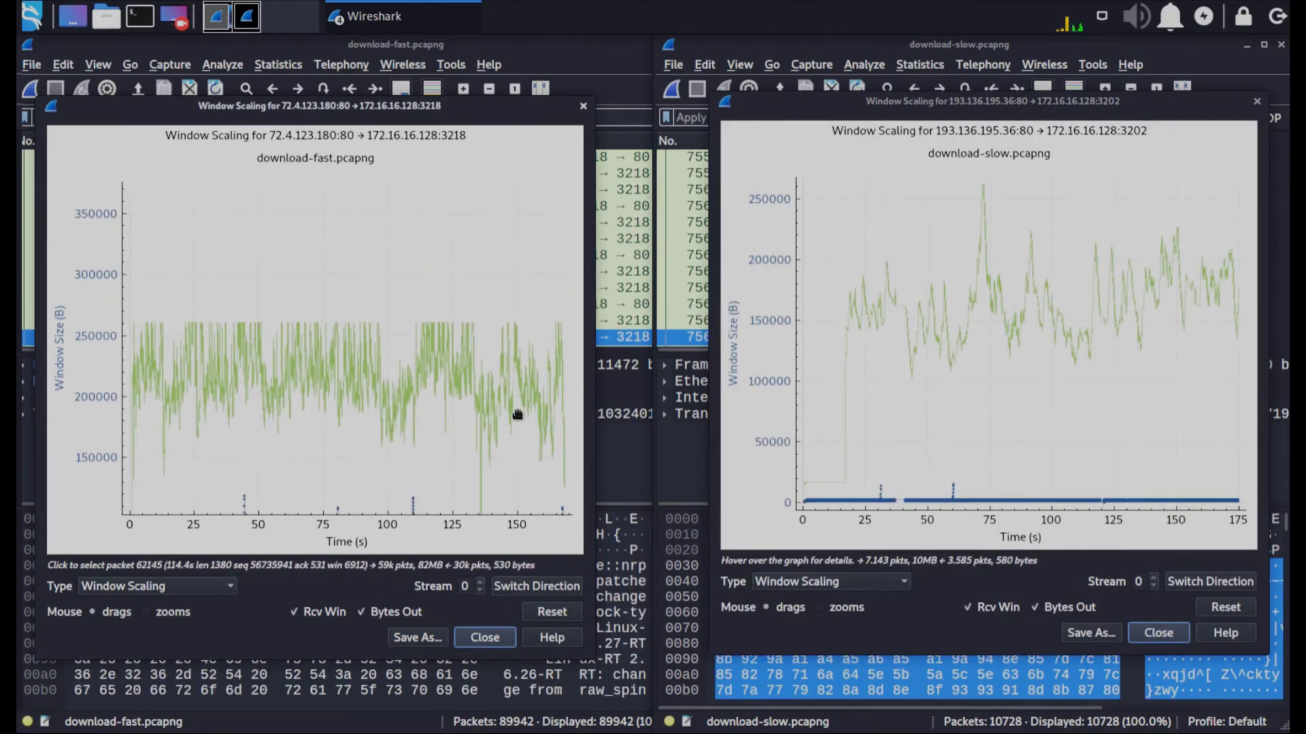
drag(1013, 323, 994, 408)
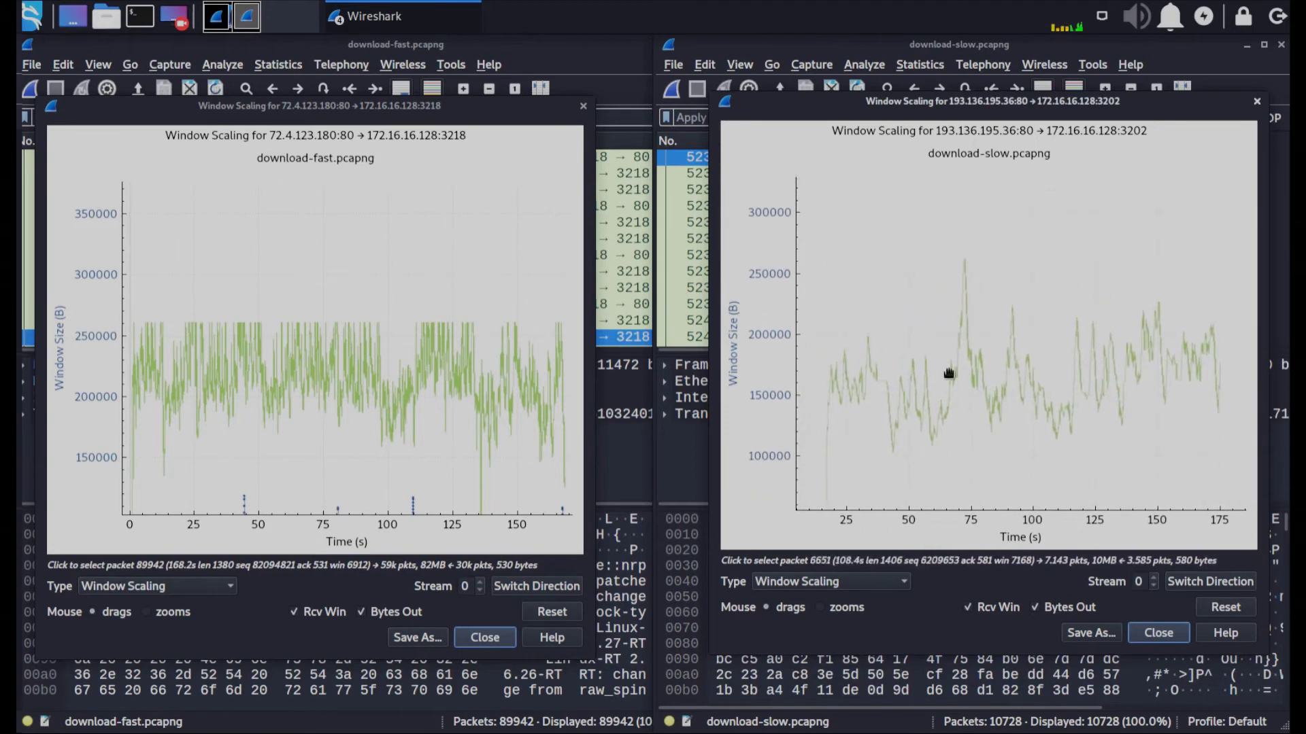
drag(223, 390, 247, 358)
click(417, 373)
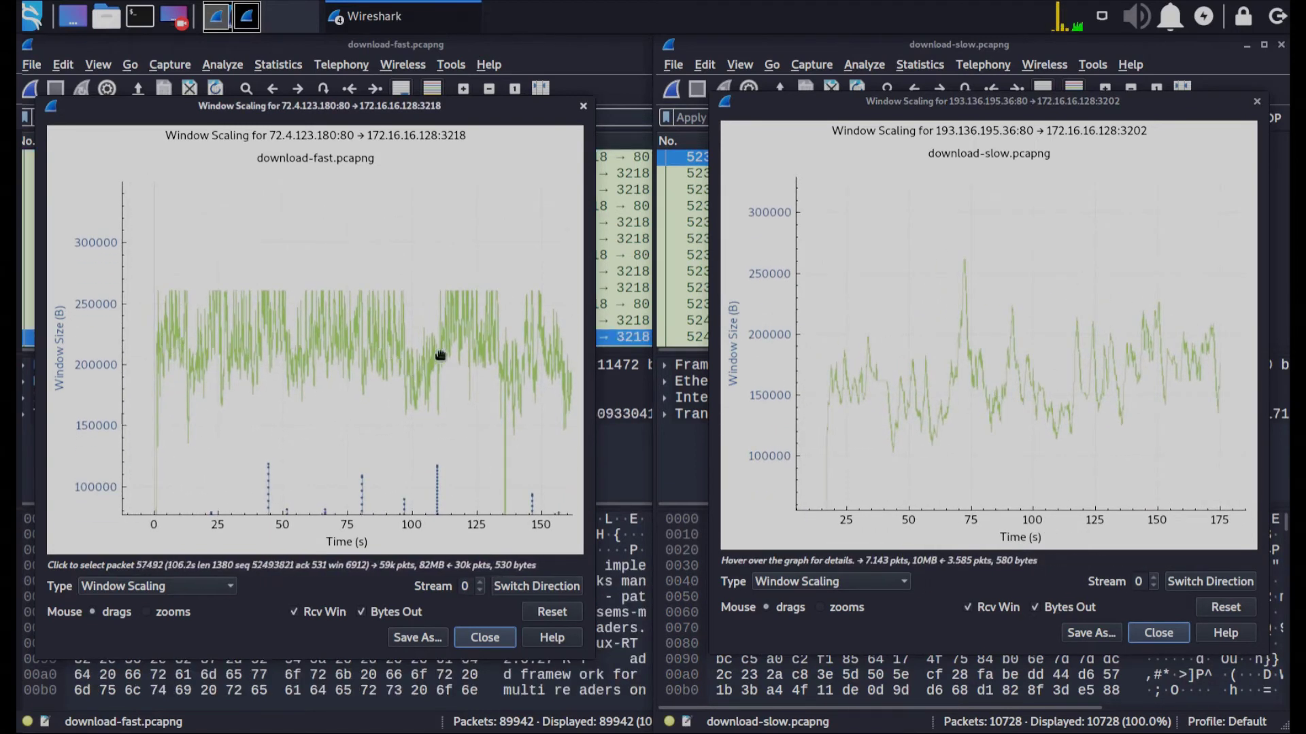
drag(563, 370, 188, 345)
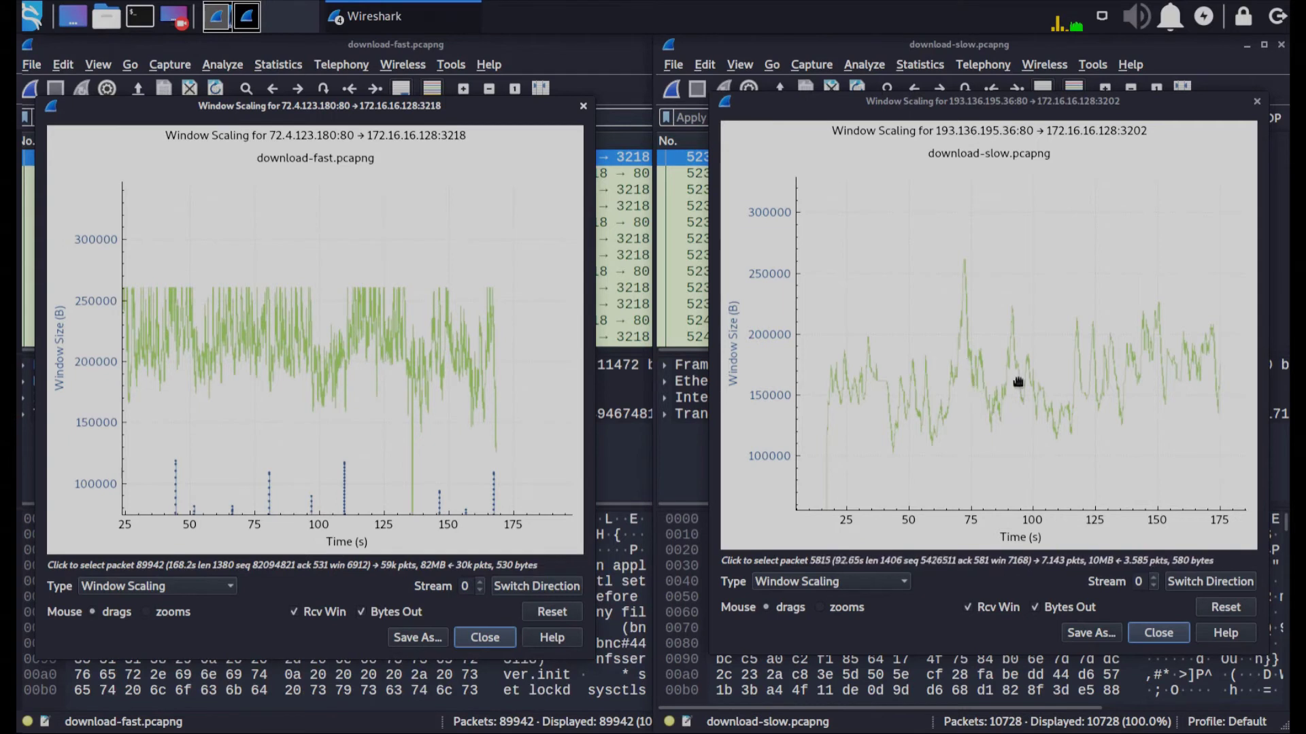
drag(1140, 346, 1054, 378)
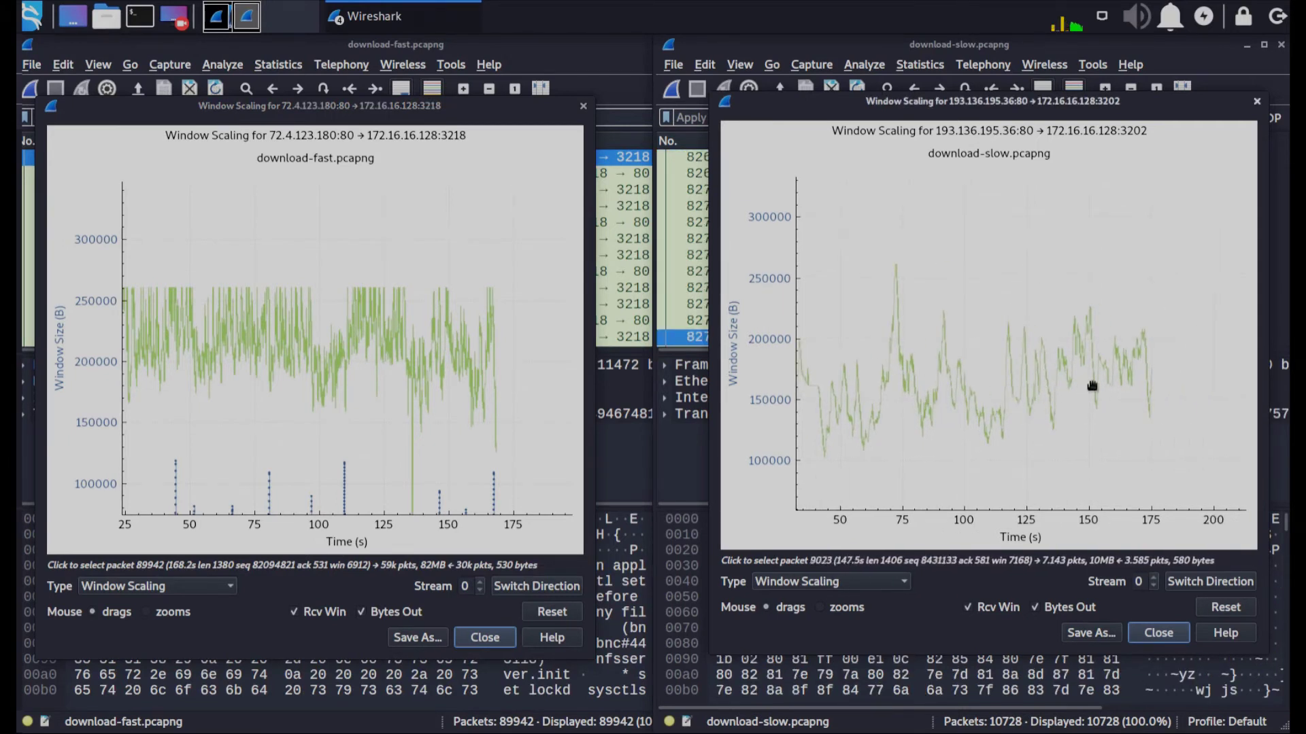
click(1088, 422)
key(r)
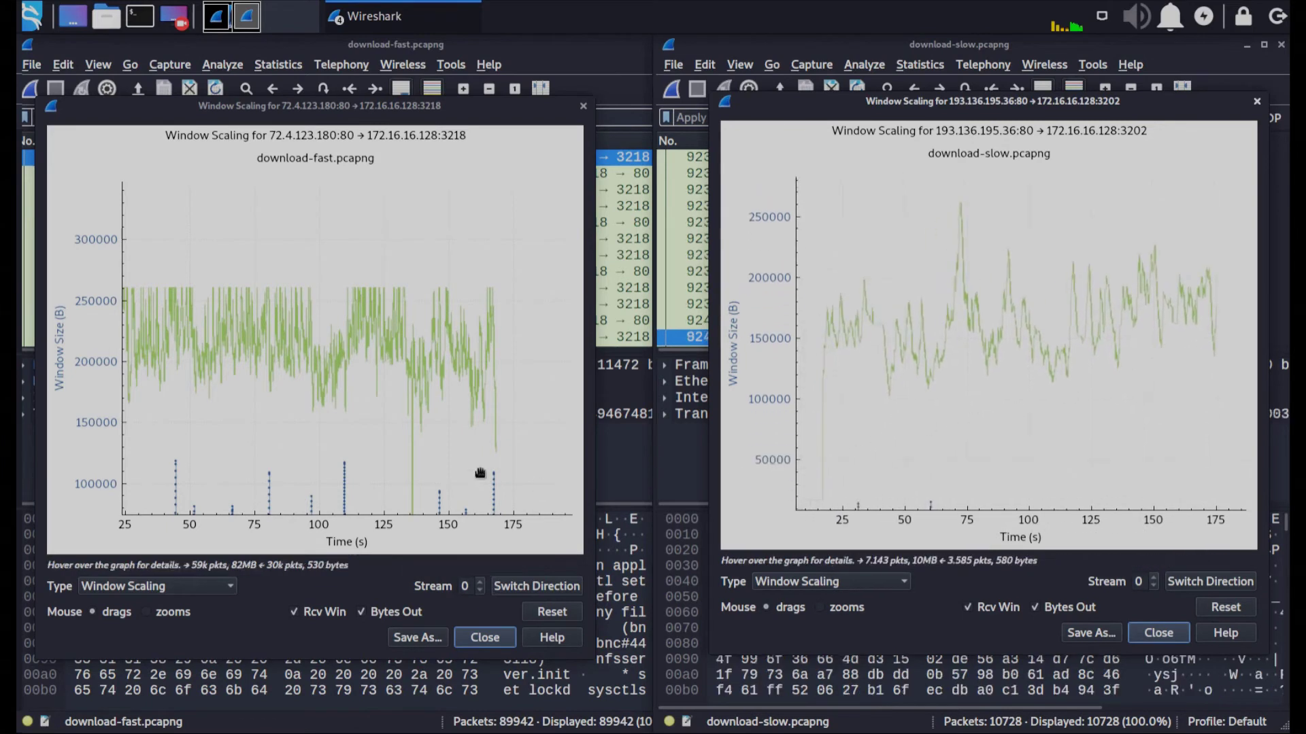
Examine the ends of both window size curves and the slow download's dips up close between about 150 and 175 s
drag(247, 388, 421, 439)
drag(286, 393, 64, 399)
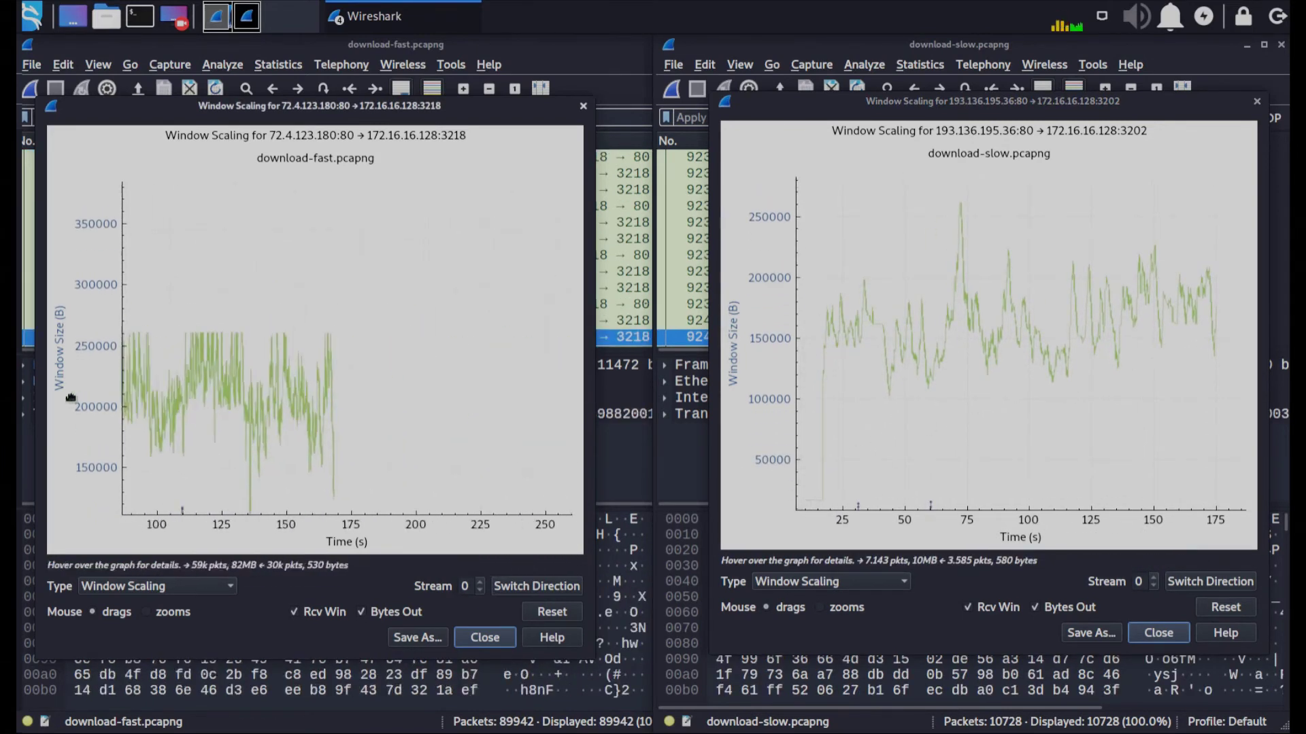
scroll(1133, 399, up, 1)
click(1143, 338)
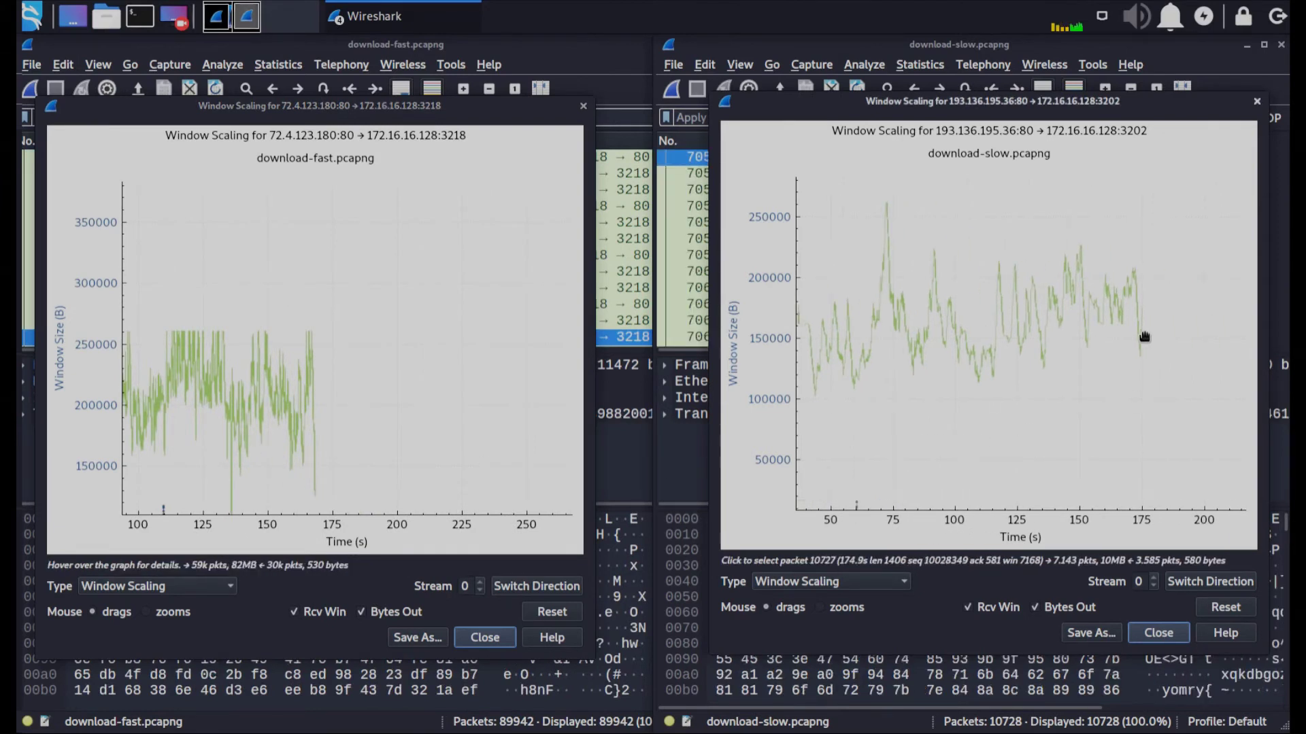
scroll(1142, 338, up, 3)
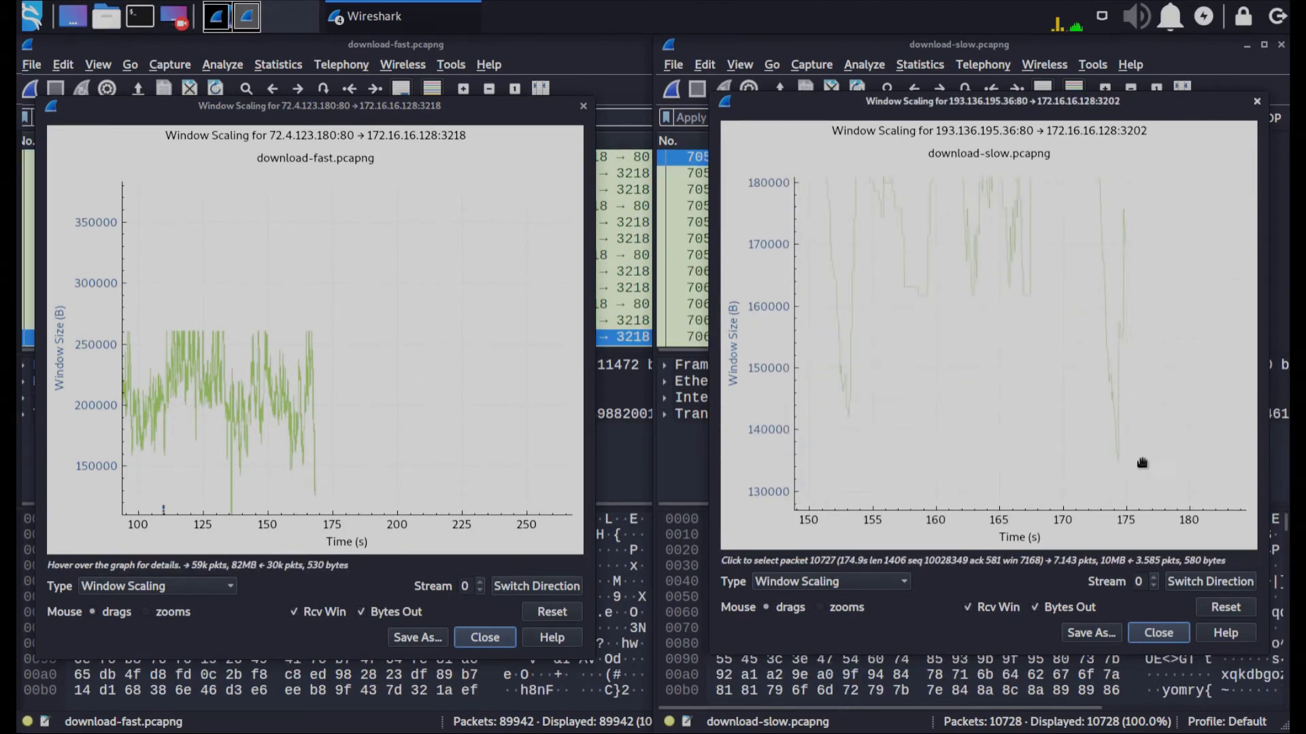
scroll(982, 382, down, 3)
drag(982, 381, 816, 372)
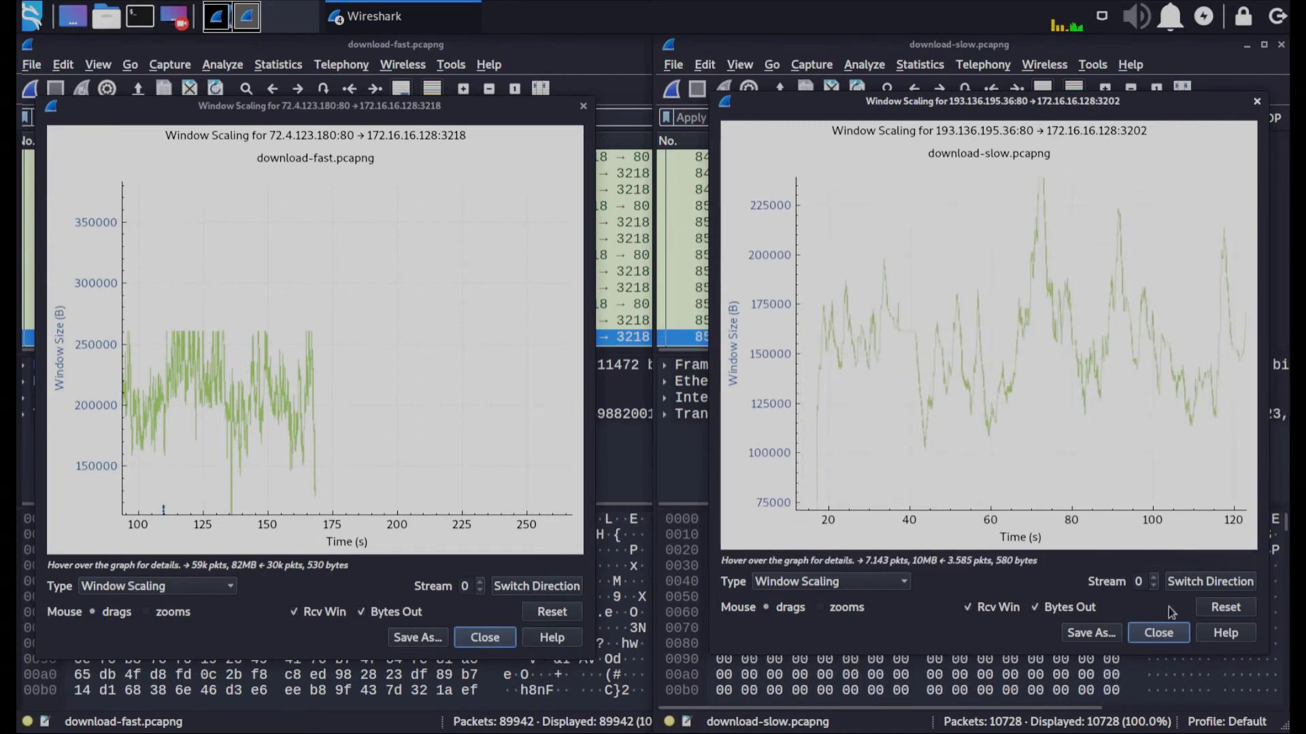
Close the Window Scaling graphs of both downloads
click(1158, 633)
click(496, 645)
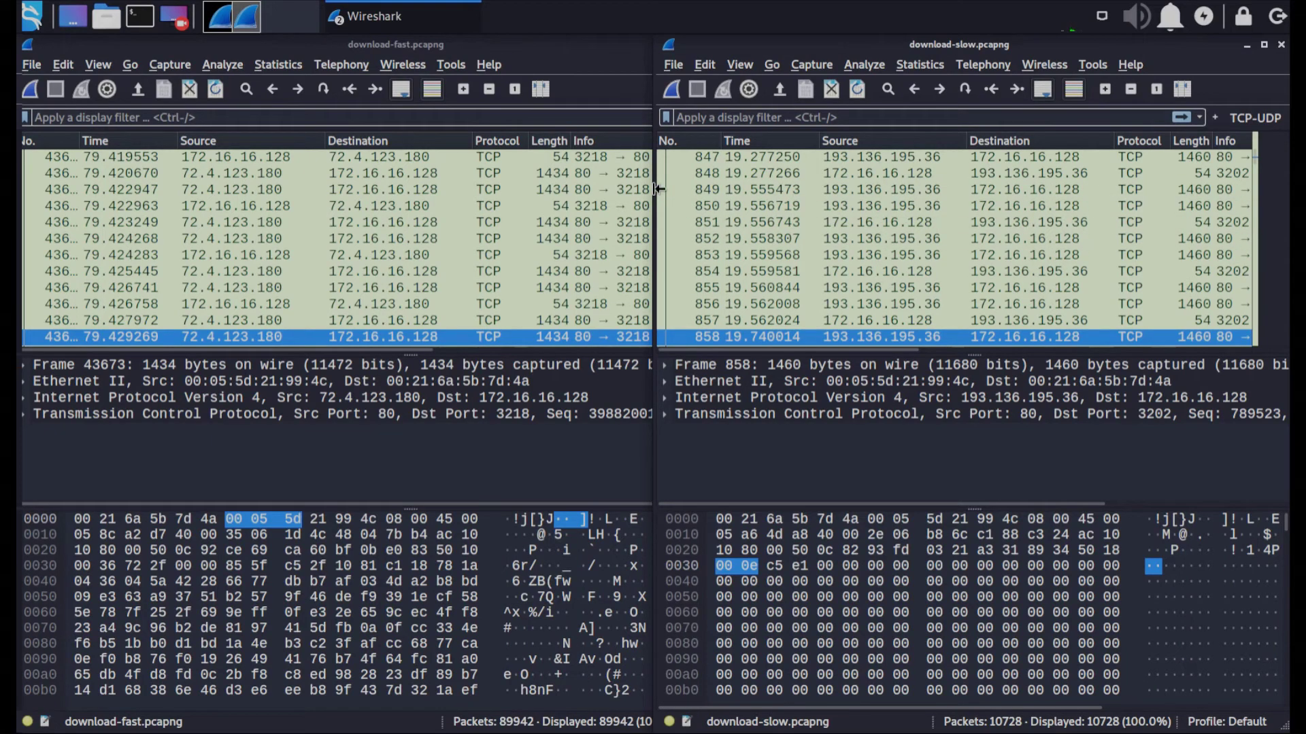
click(562, 64)
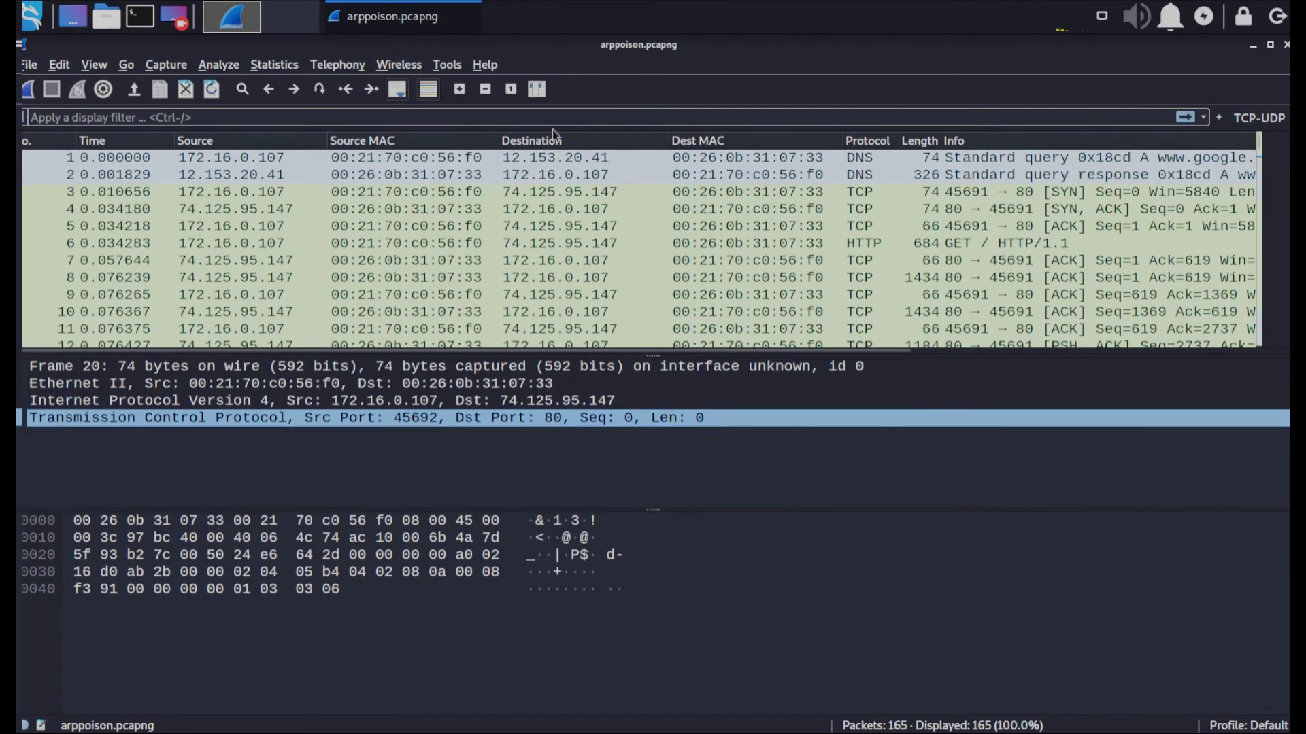
Select the DNS response packet in arppoison.pcapng and open the column settings in the preferences
click(598, 264)
click(631, 175)
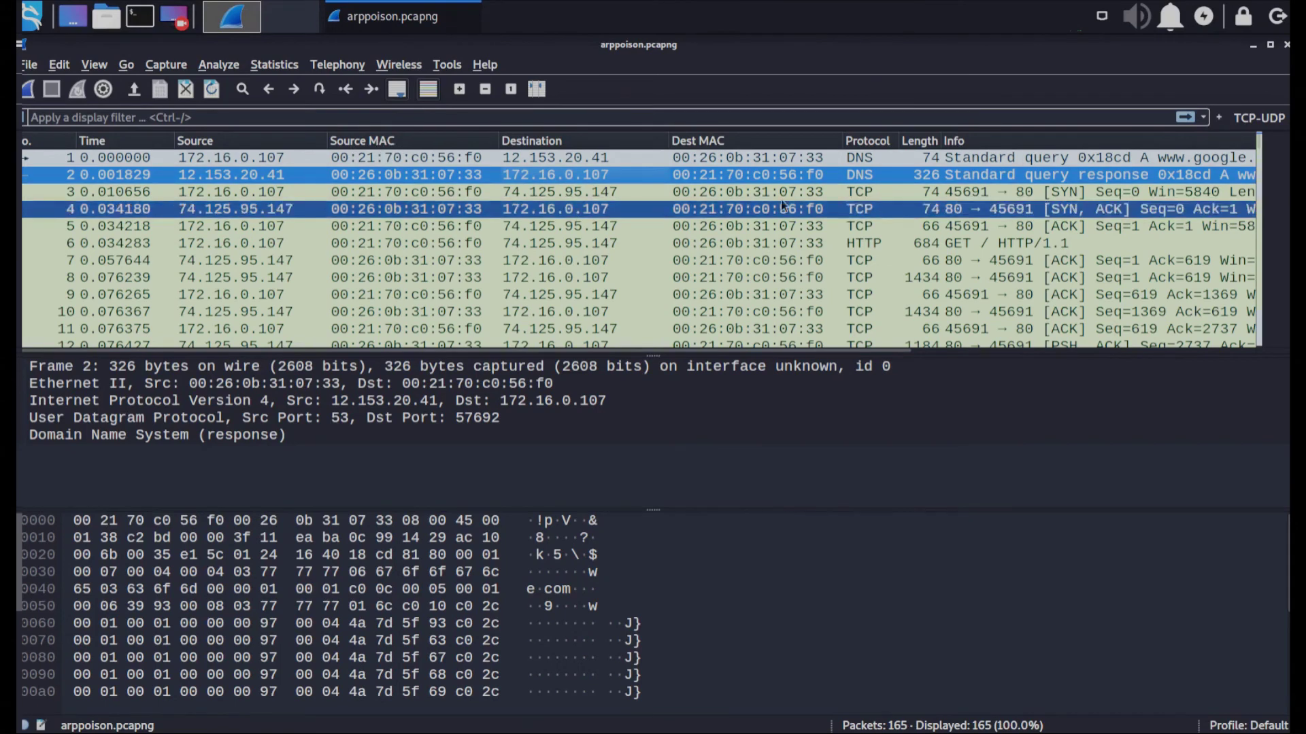
click(57, 66)
click(140, 518)
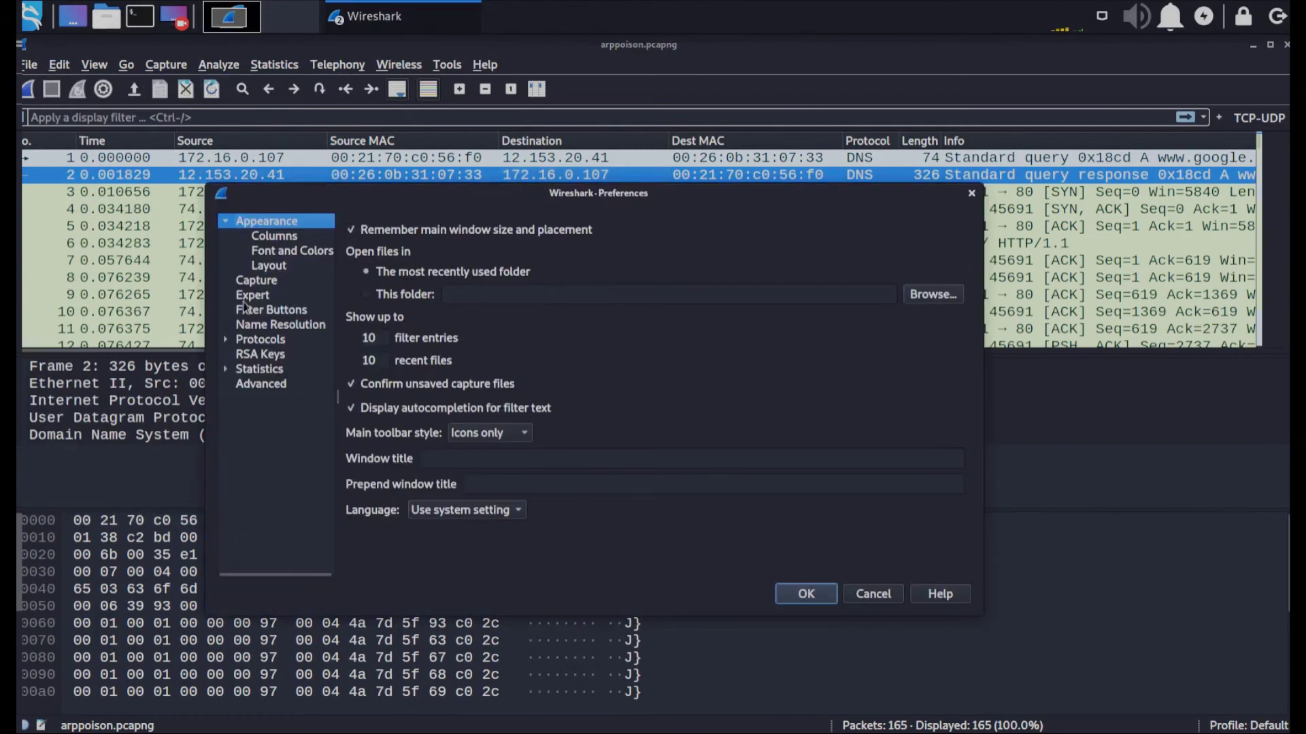
click(274, 237)
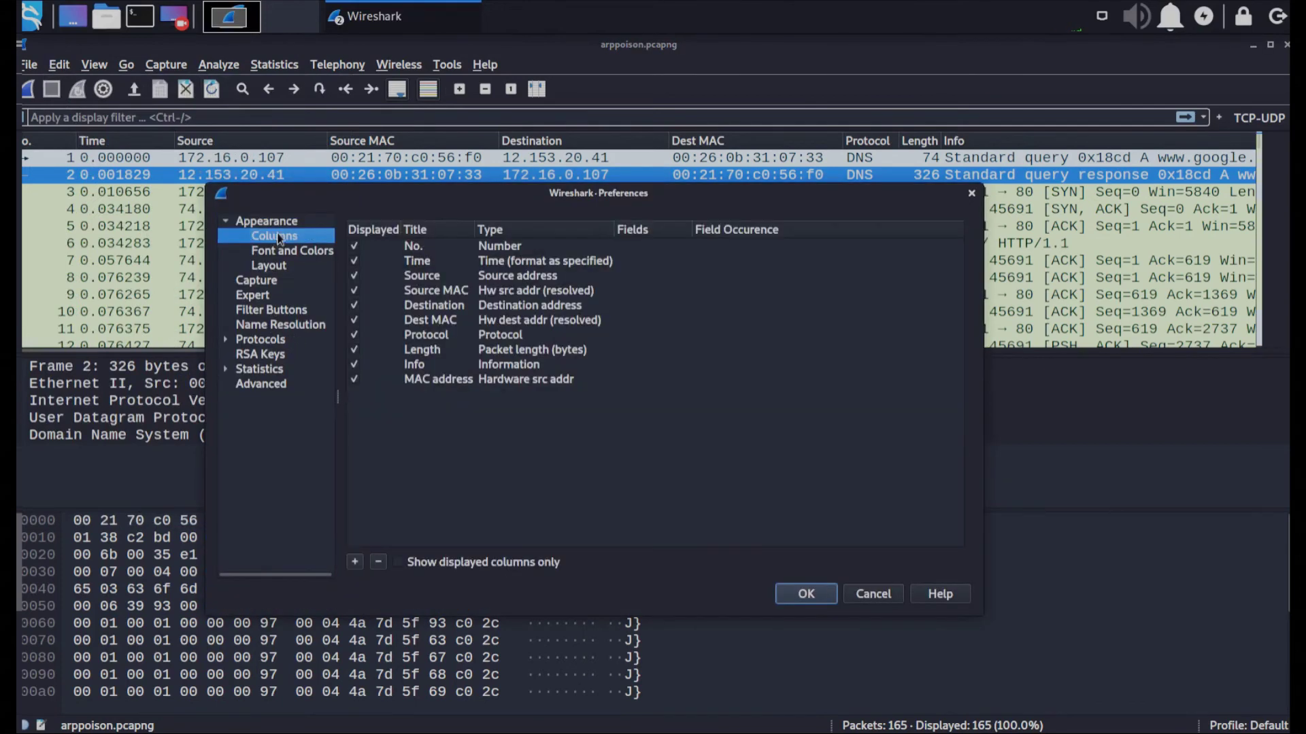
Review the Source MAC and Dest MAC column types and leave the preferences without applying changes
click(435, 282)
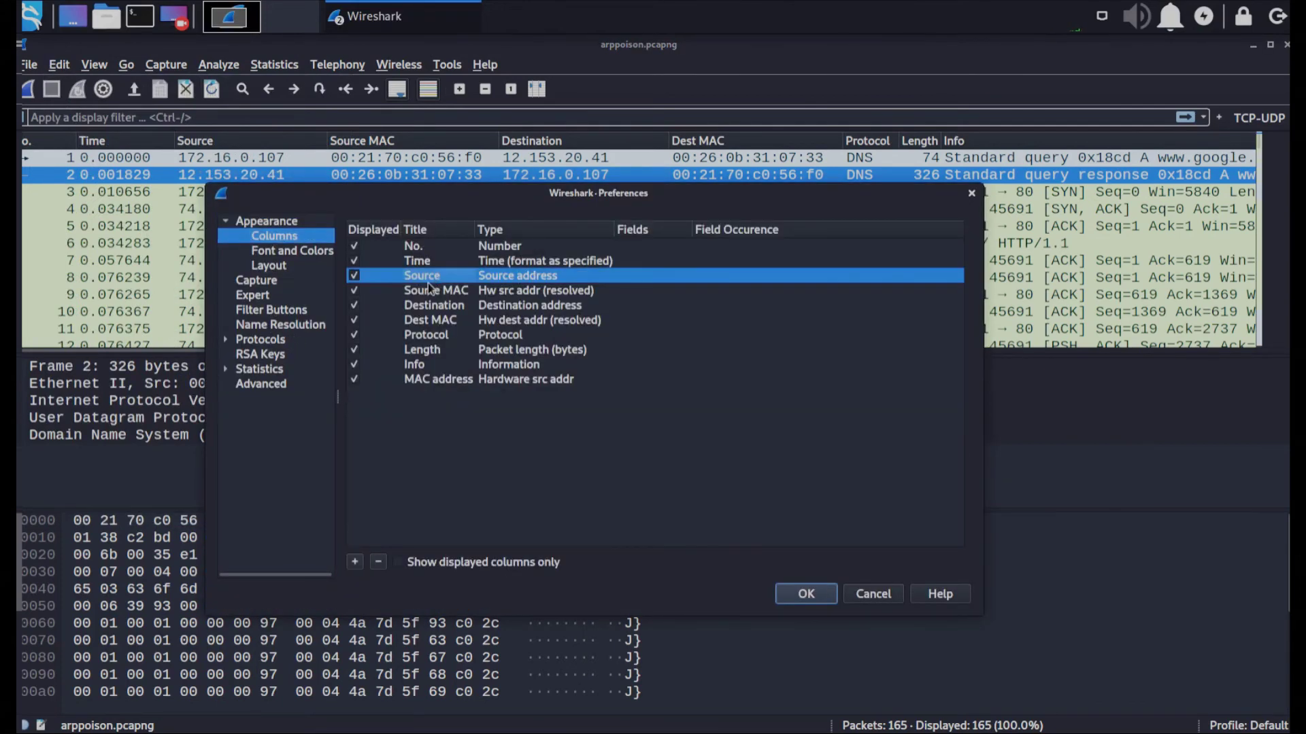
click(504, 291)
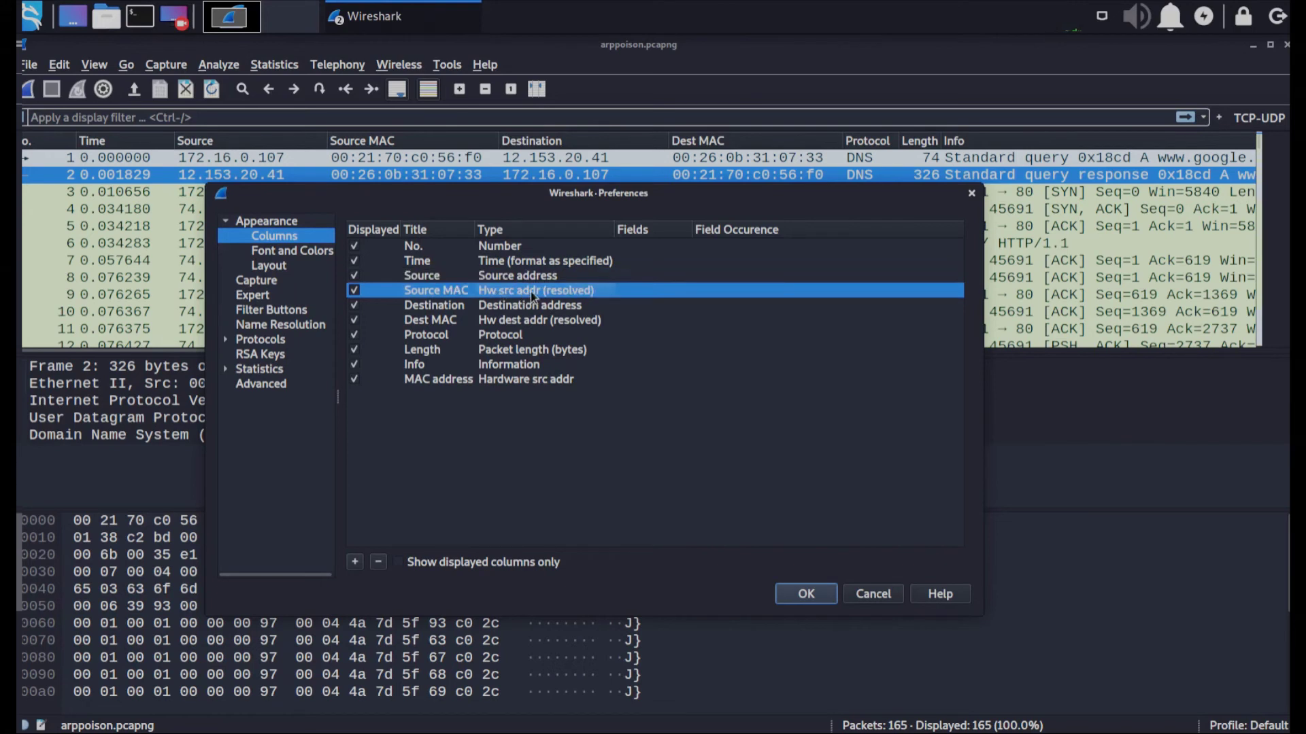
click(502, 324)
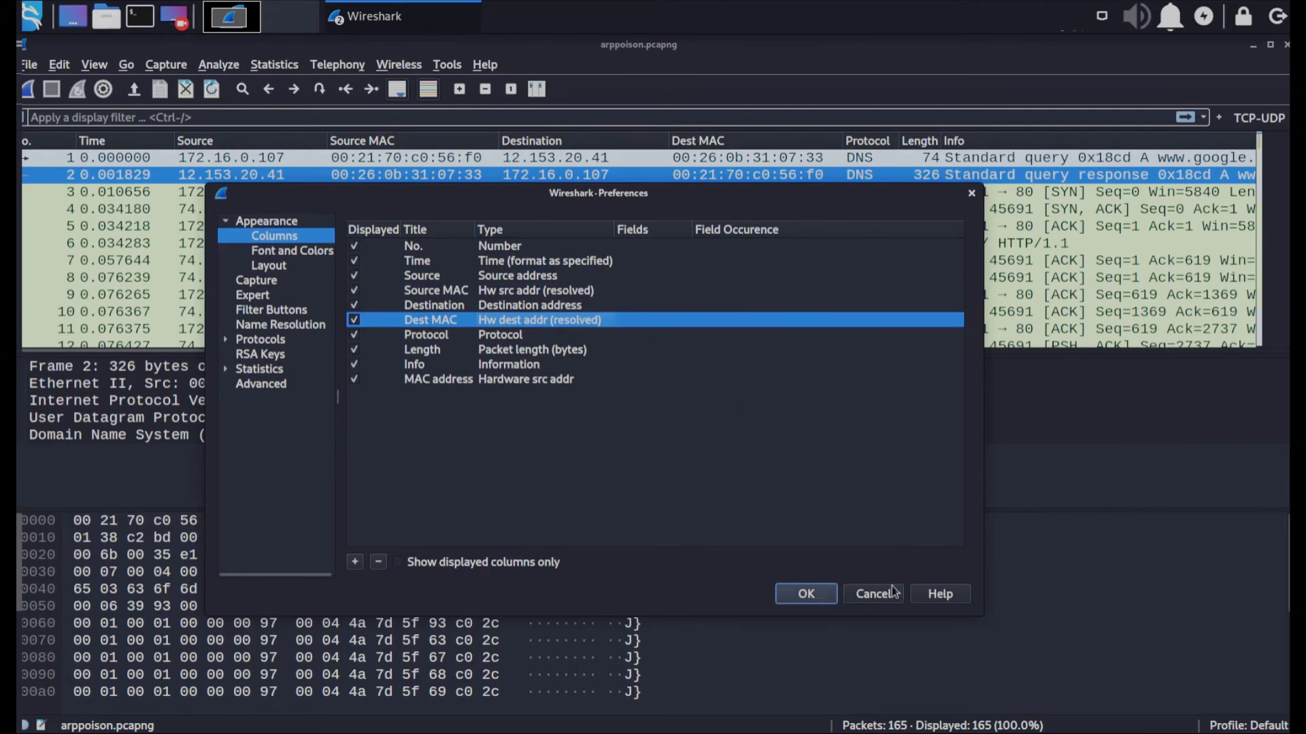
click(865, 591)
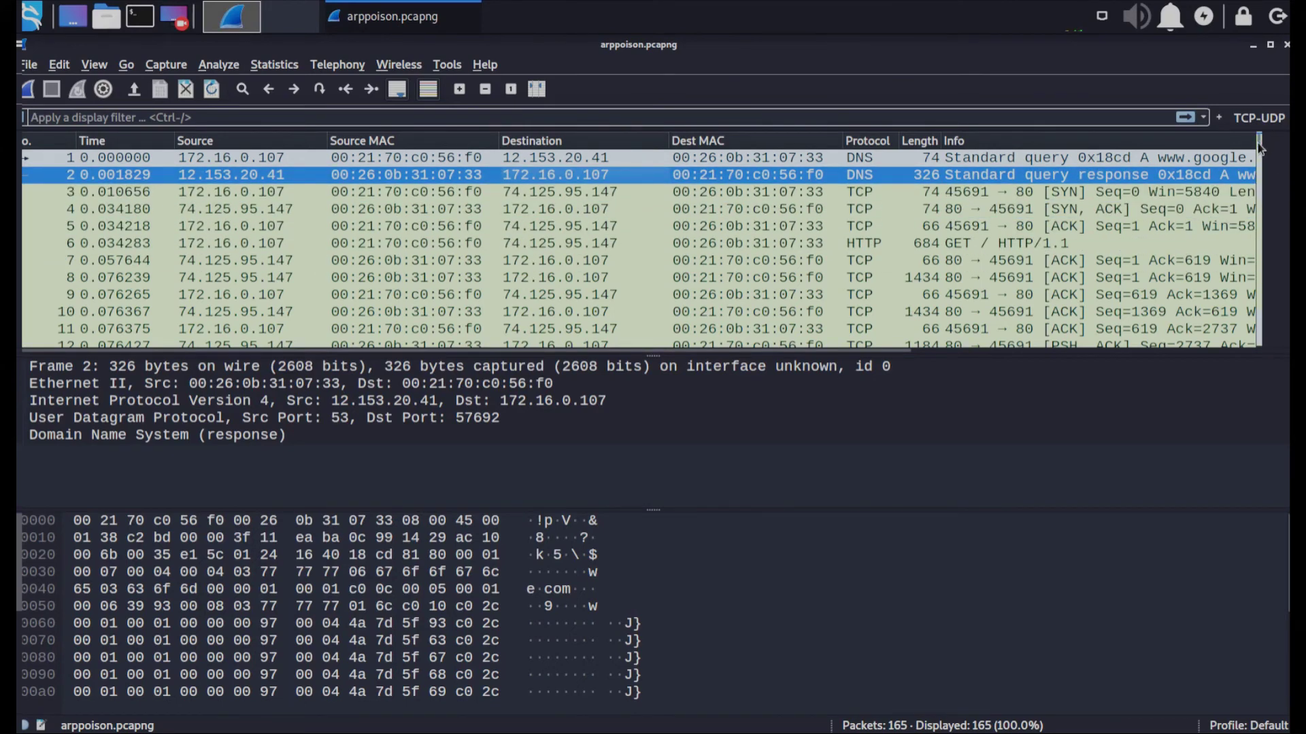
Skim the whole packet list of arppoison.pcapng, checking protocols and MAC addresses, and return to the first packets
drag(1258, 143, 1258, 154)
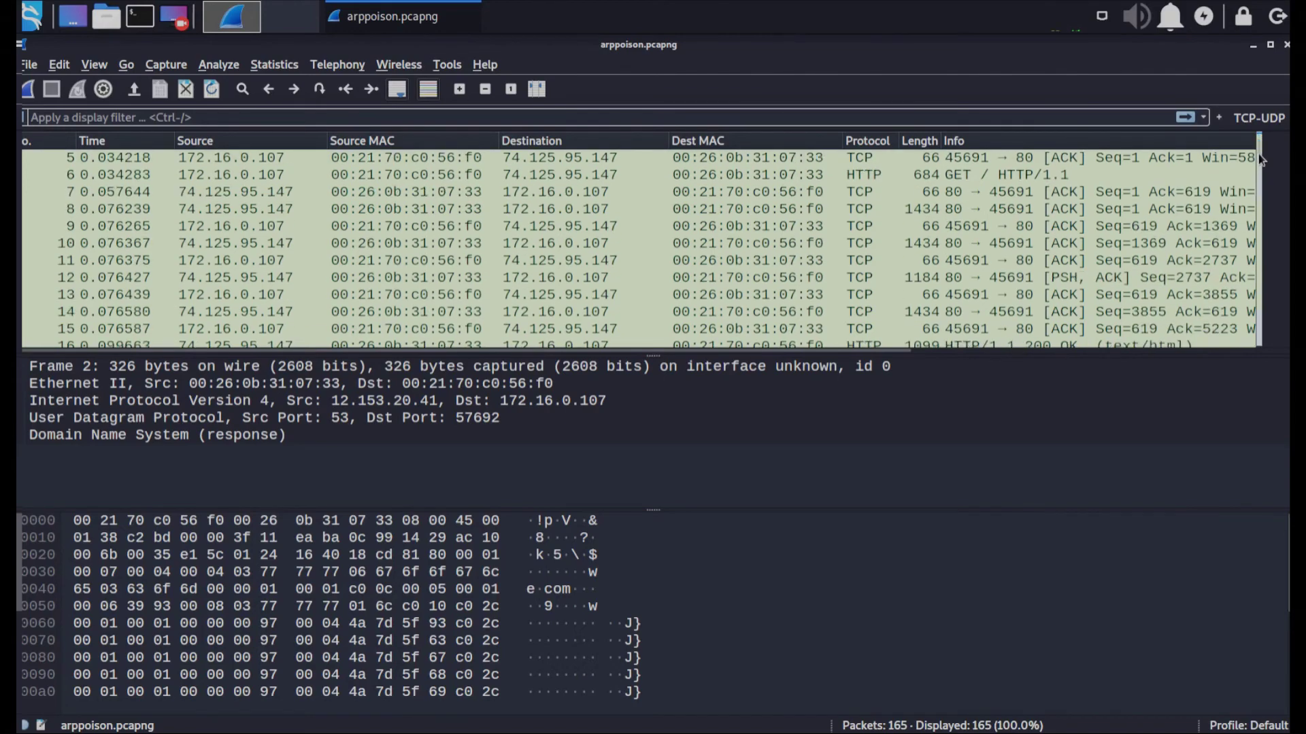
scroll(973, 279, down, 9)
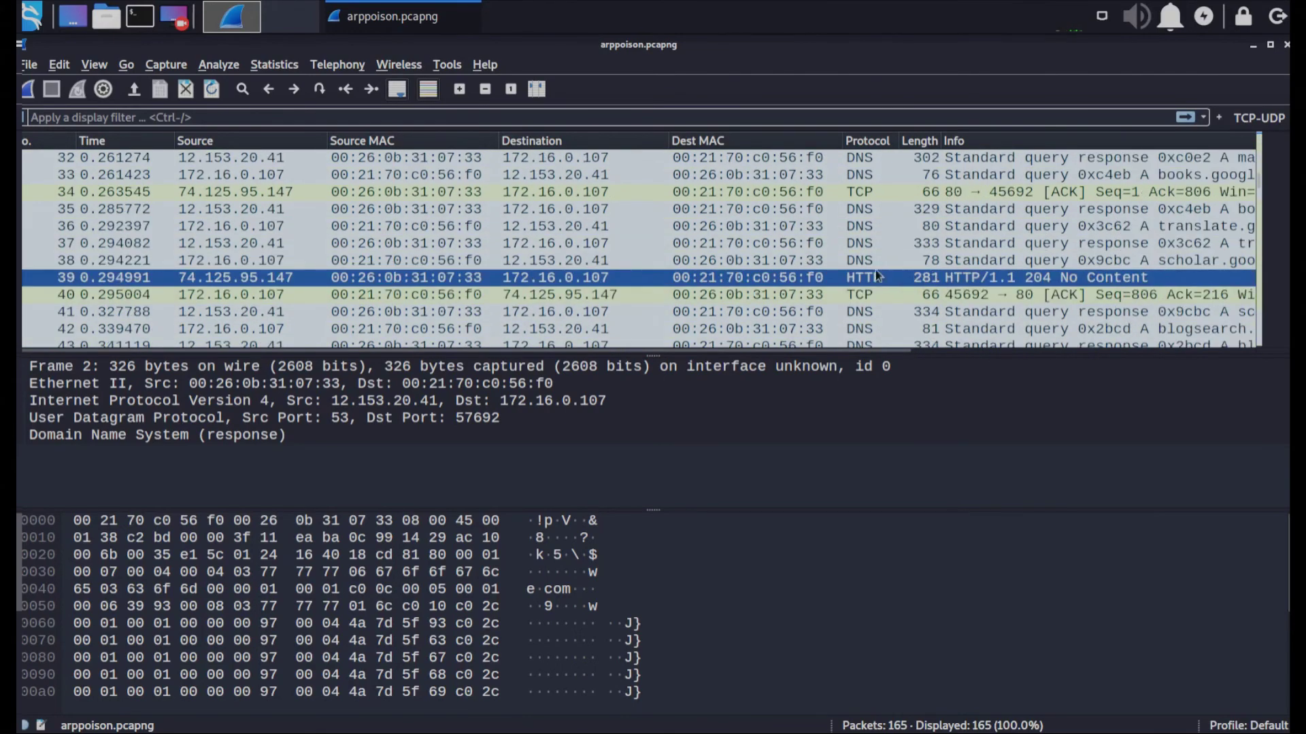
scroll(877, 258, up, 9)
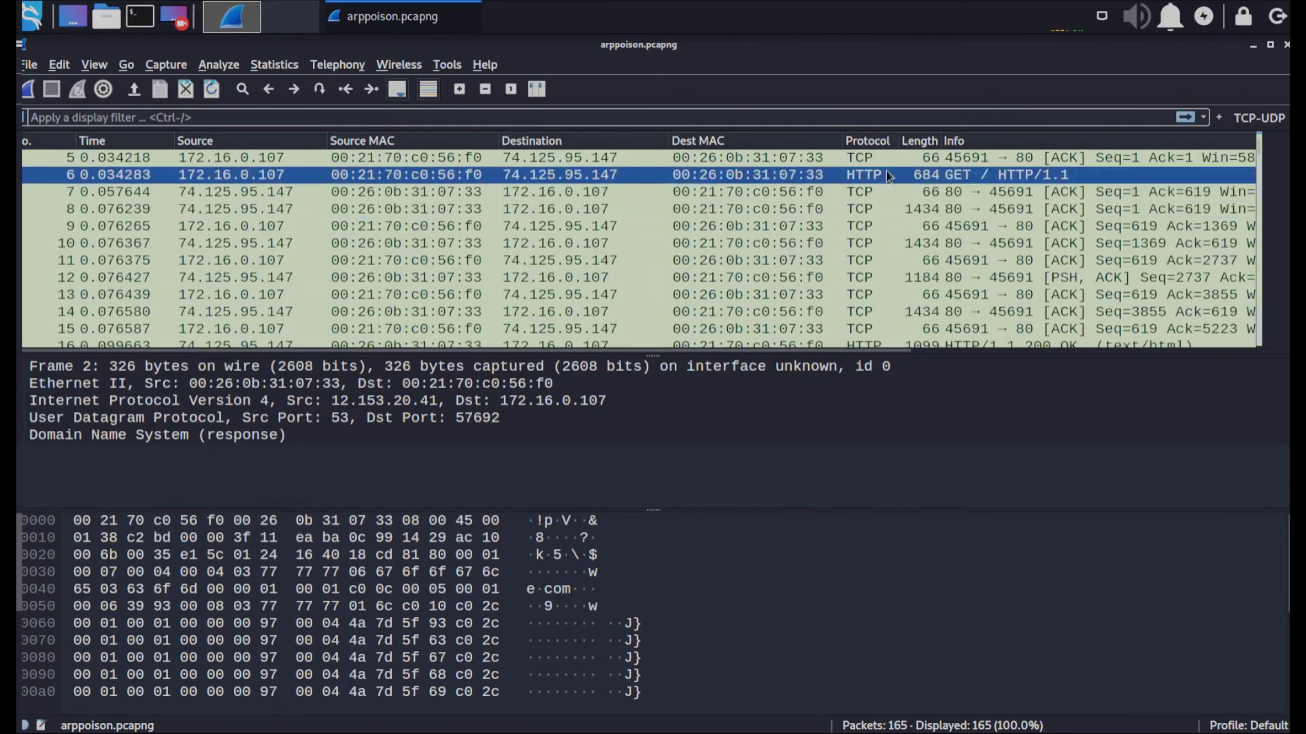
scroll(877, 272, down, 5)
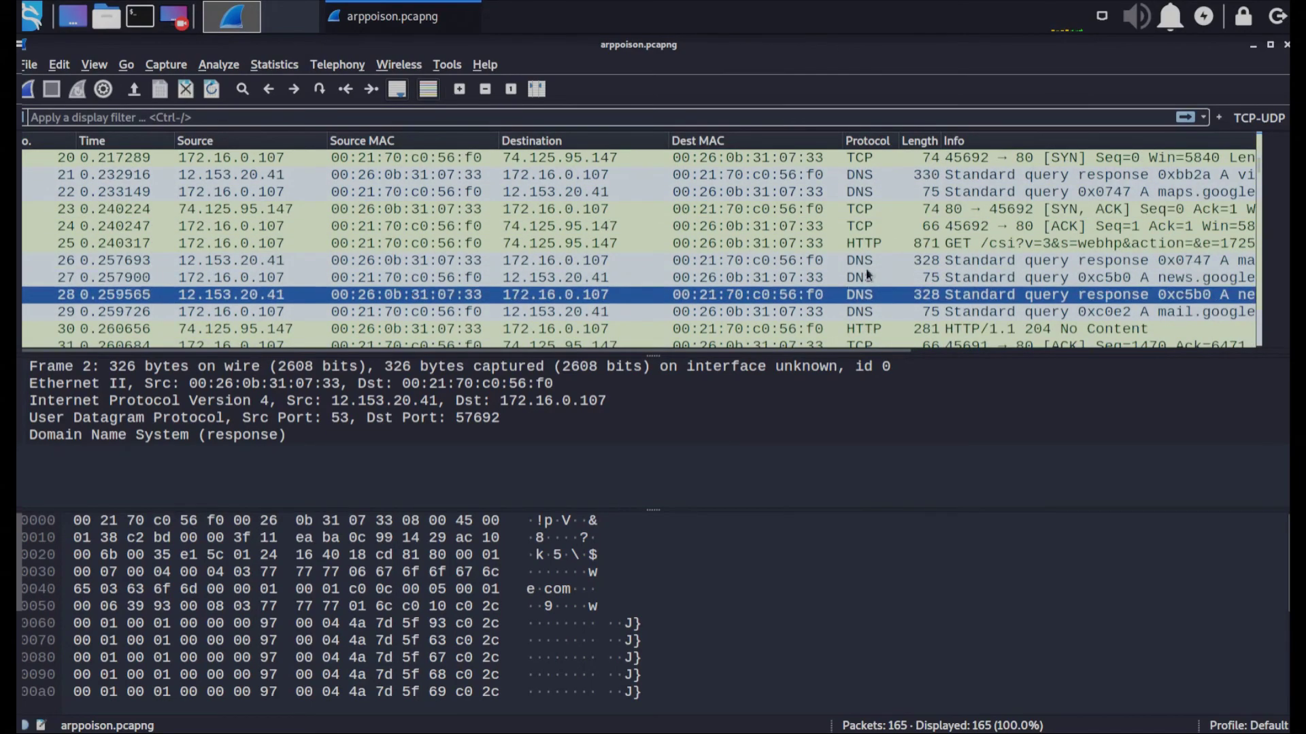
scroll(869, 279, down, 8)
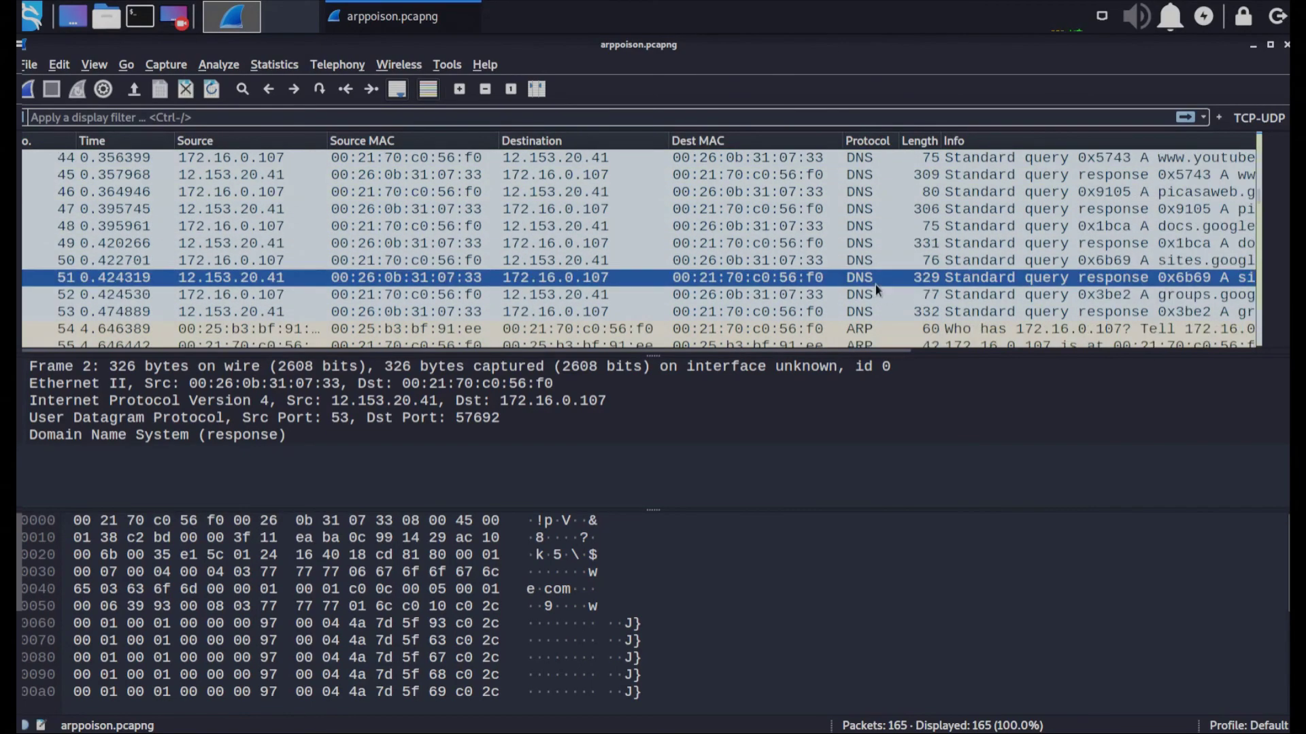
scroll(875, 284, down, 3)
scroll(870, 287, up, 2)
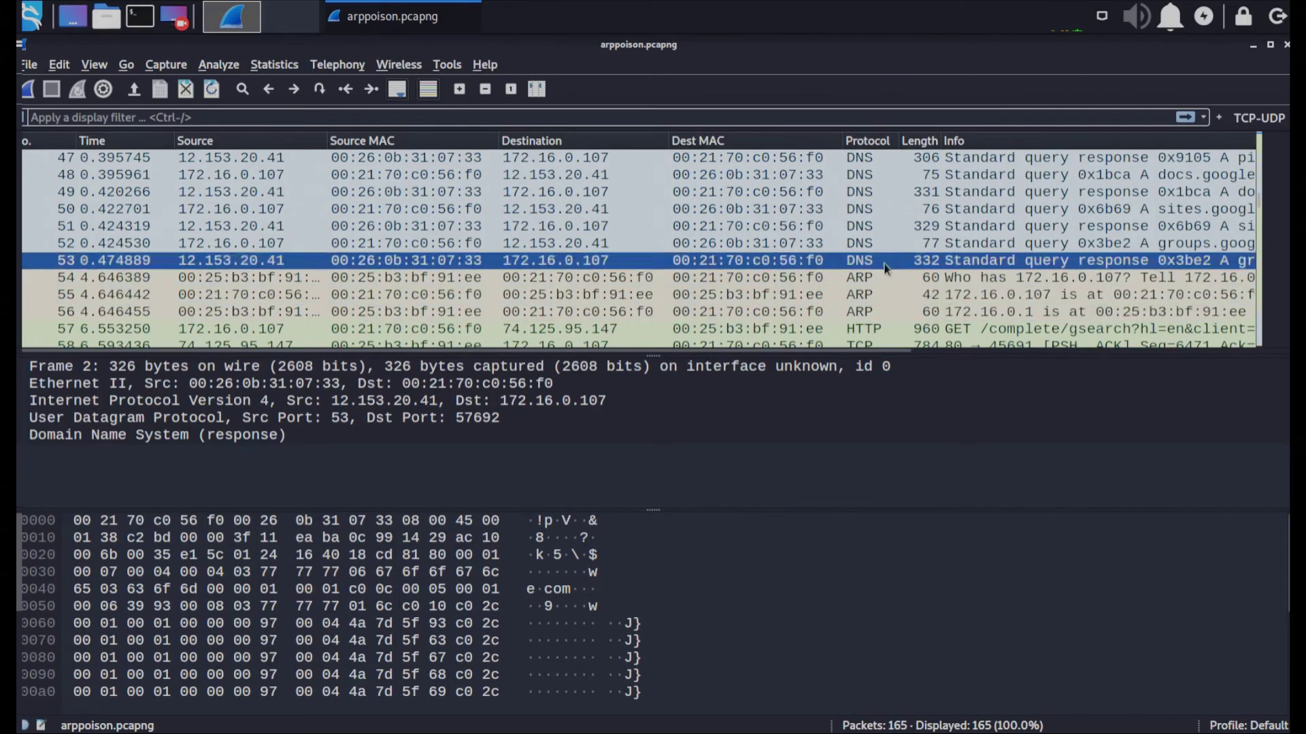
scroll(884, 285, down, 14)
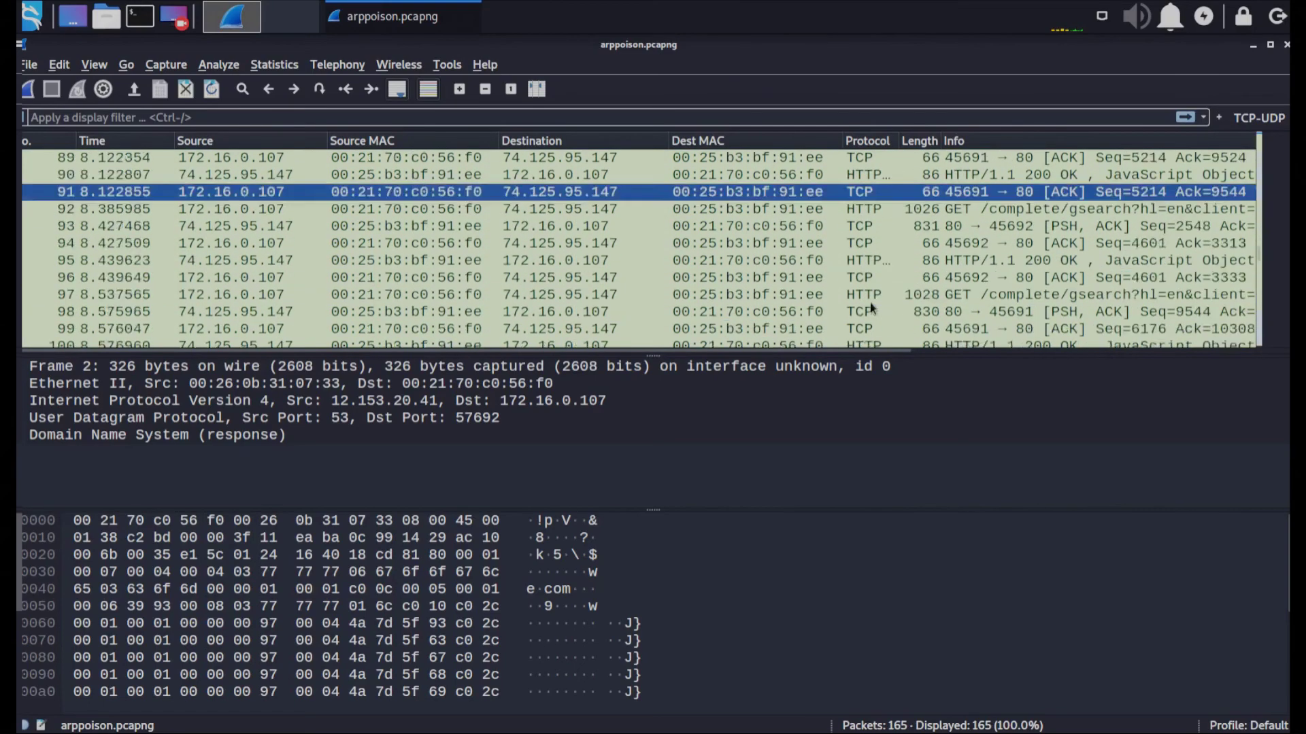
scroll(871, 303, down, 20)
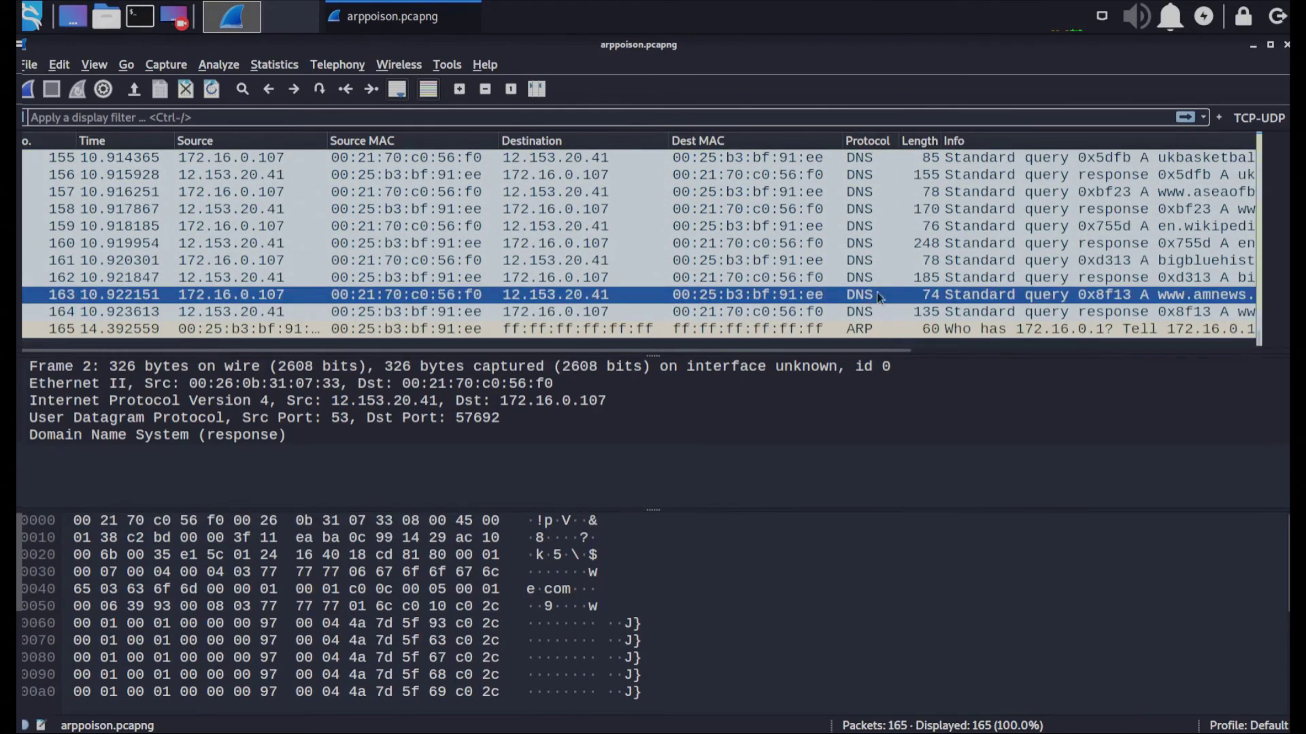
scroll(884, 291, up, 11)
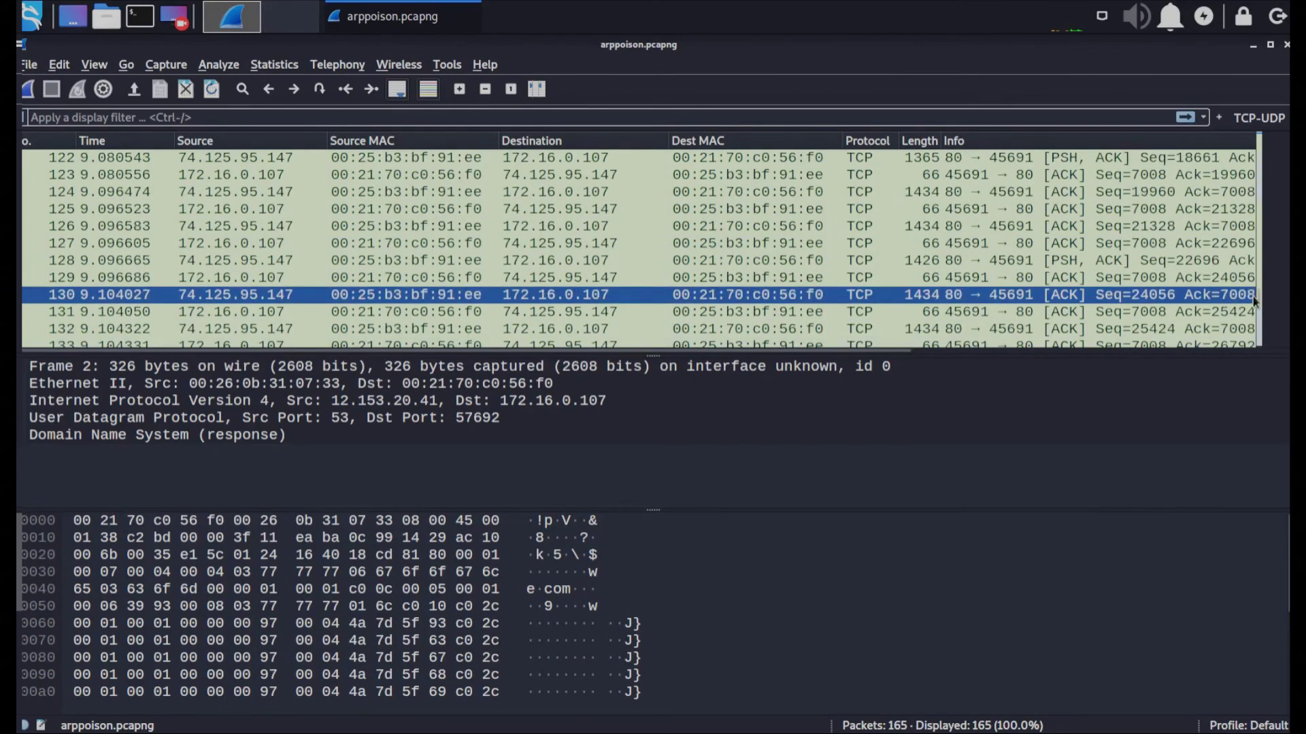
drag(1255, 302, 1242, 165)
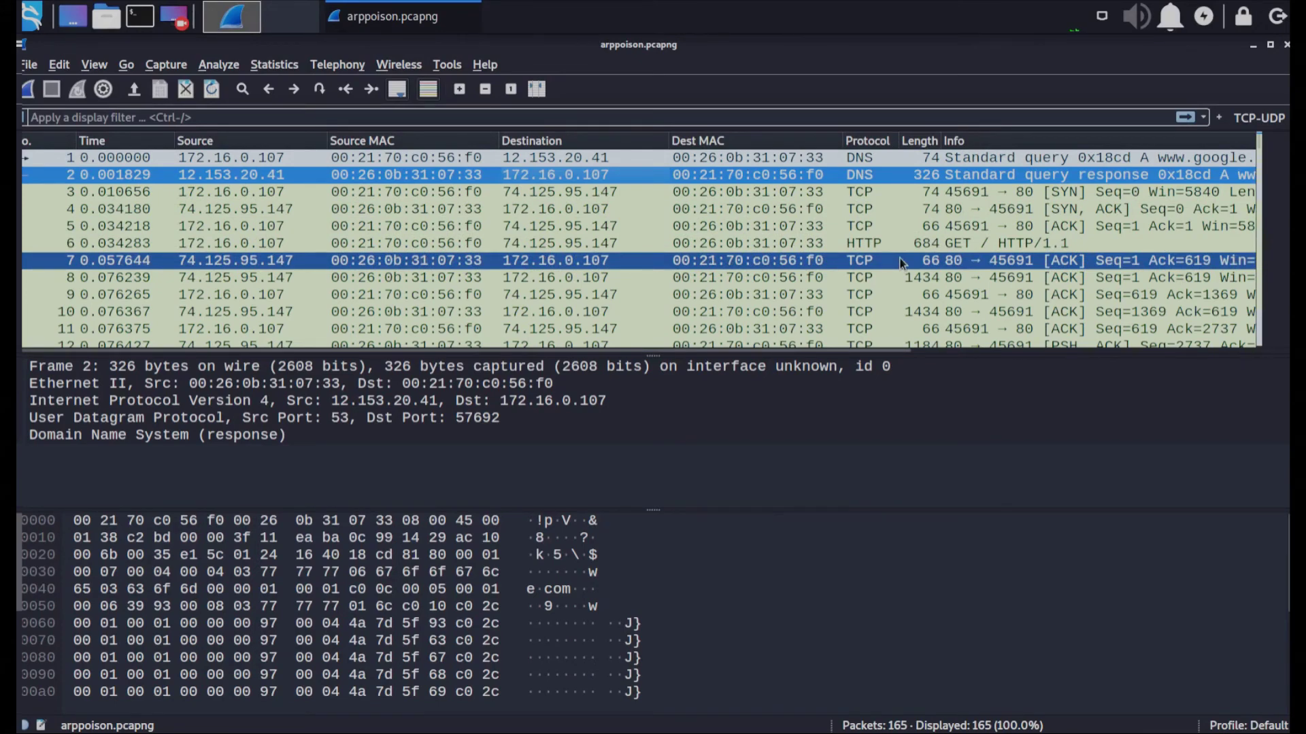
Filter the packet list to show only arp traffic
click(547, 116)
text(arp)
key(Return)
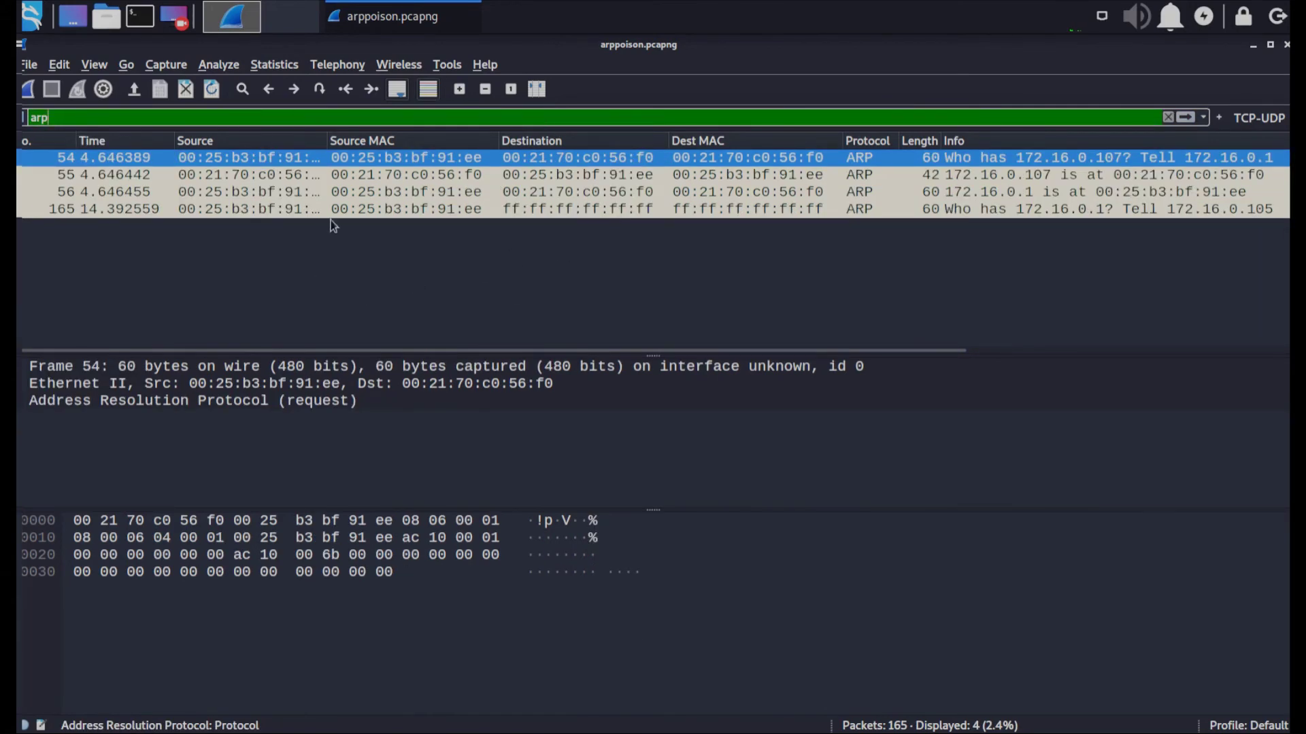
Go through the filtered ARP requests and replies one by one, comparing their source and destination MAC addresses
click(721, 177)
key(Down)
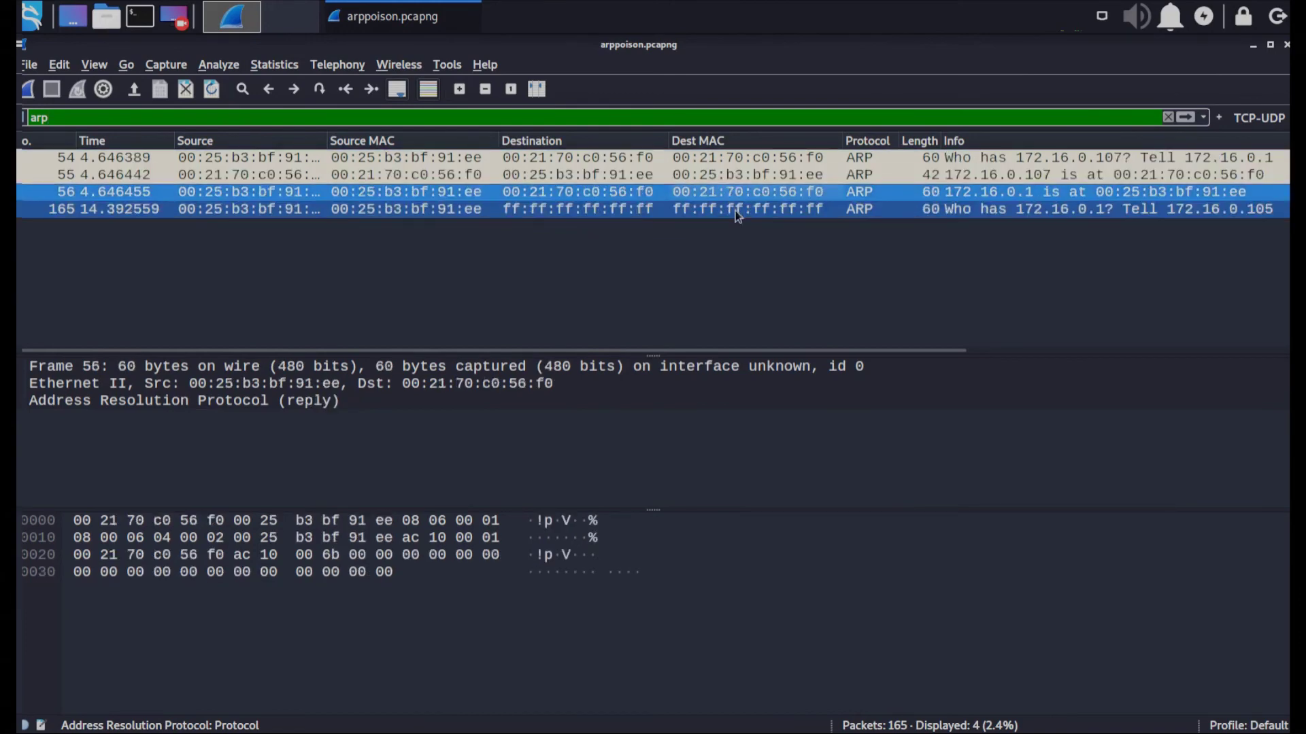
key(Down)
key(Home)
click(781, 174)
key(Down)
key(Down)
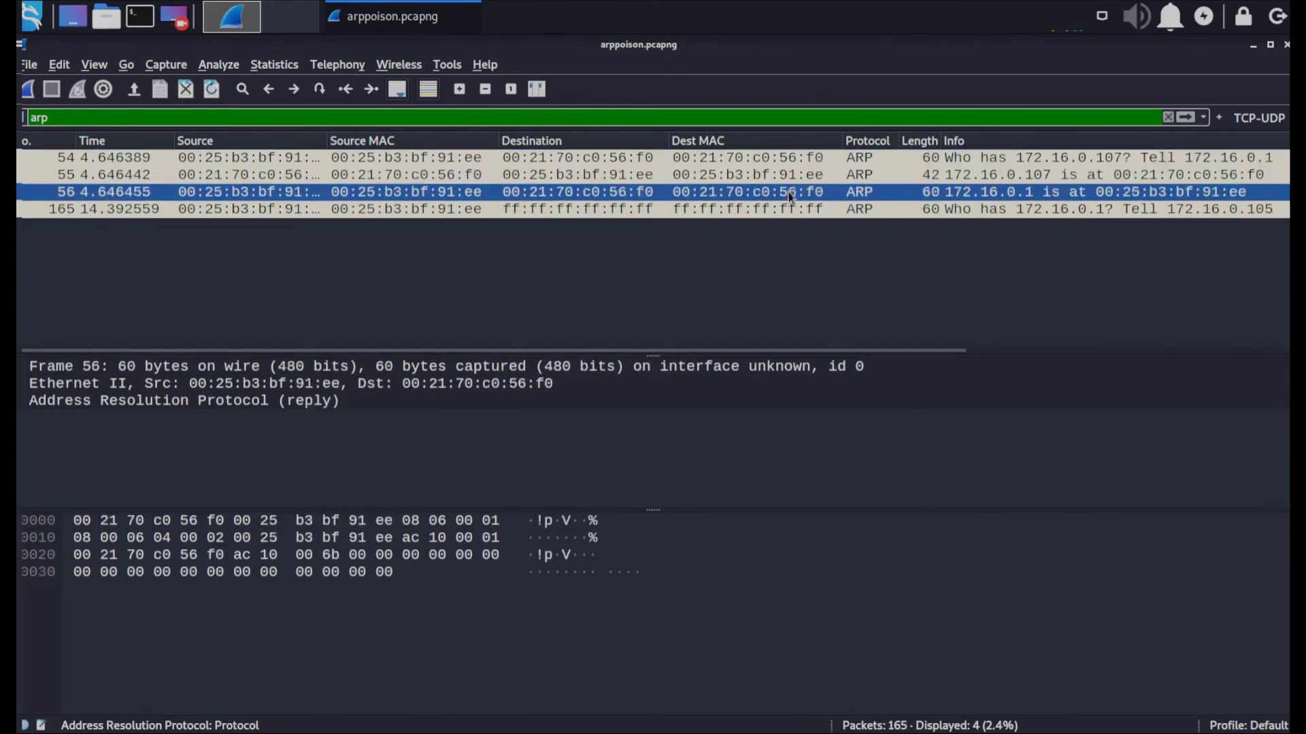
key(Home)
click(785, 176)
key(Down)
key(Down)
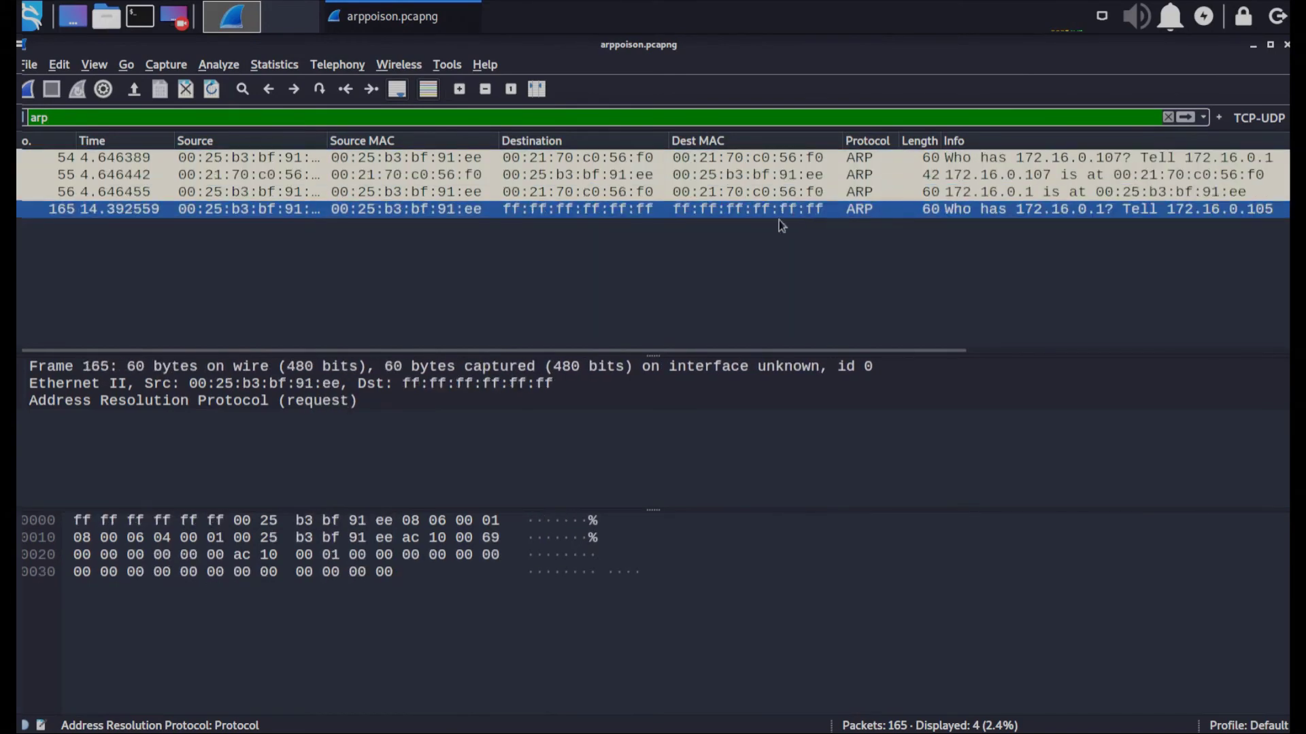
key(Home)
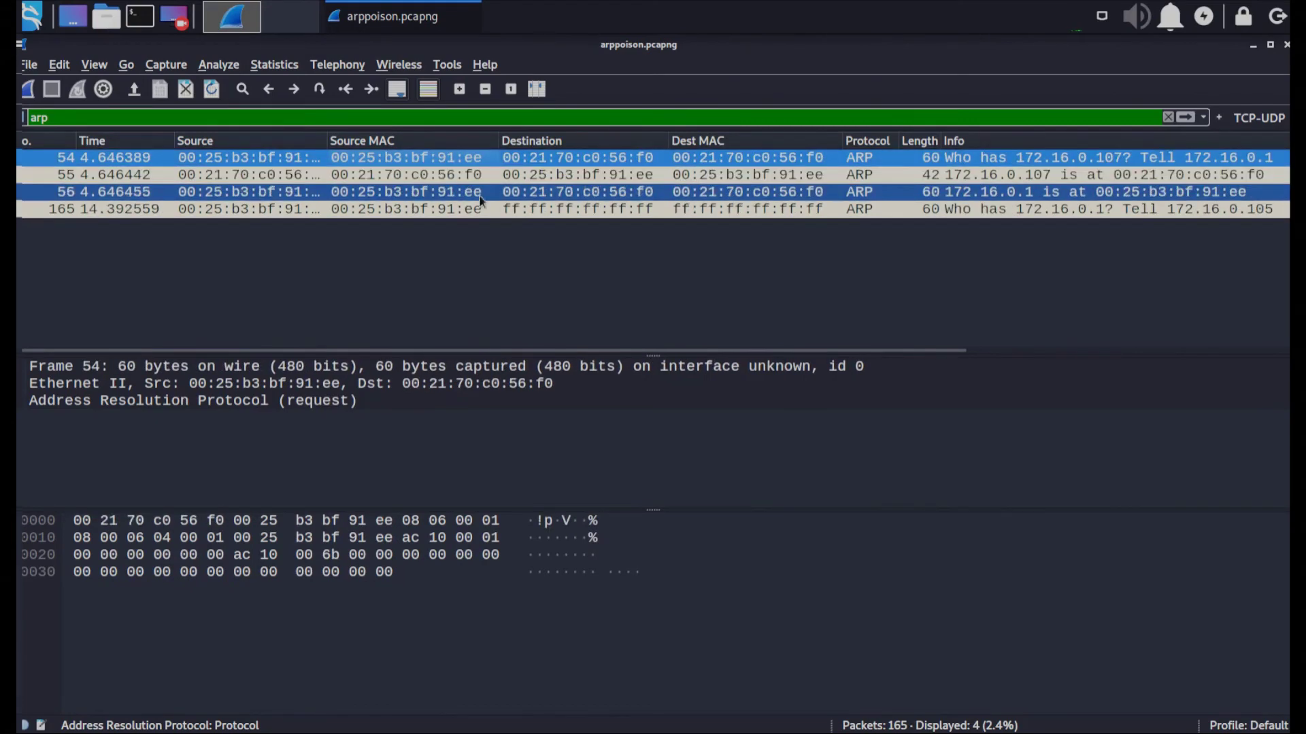
Enable MAC address resolution in the name resolution preferences and widen the Source column to fit its contents
drag(327, 138, 360, 138)
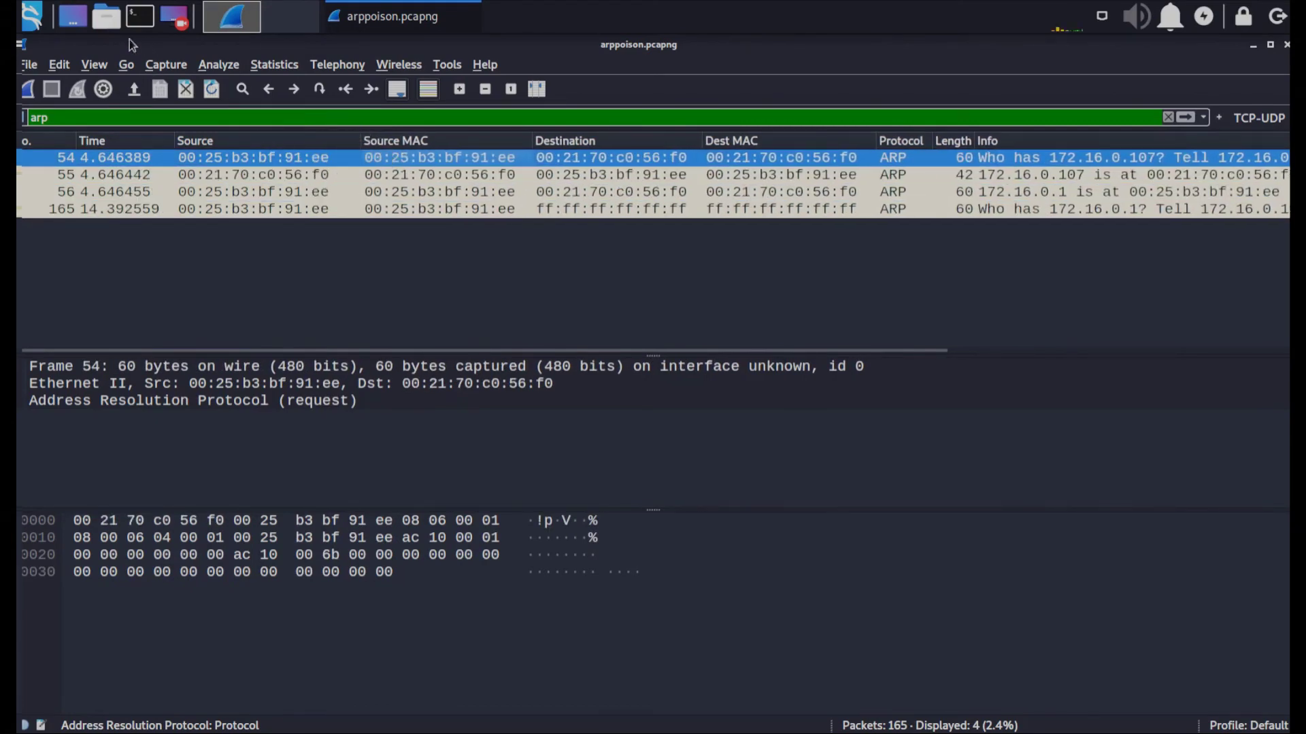
click(60, 65)
click(113, 515)
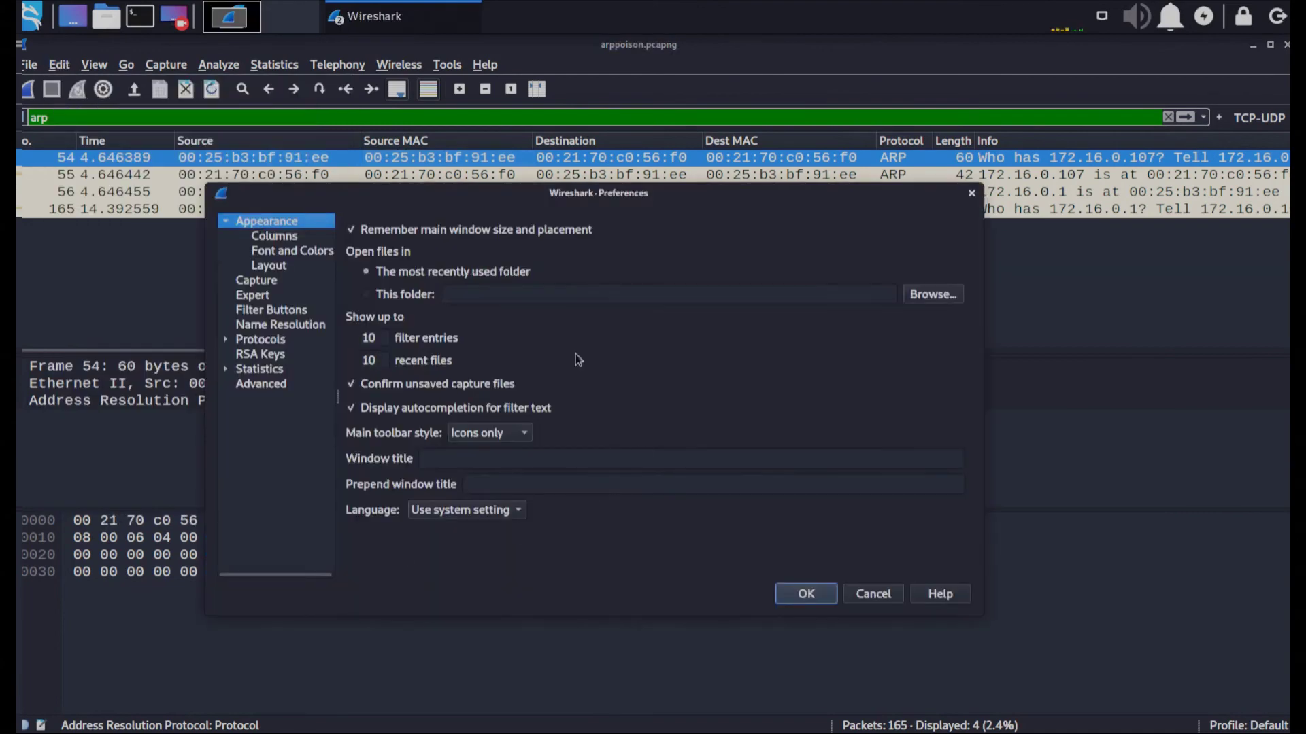
click(272, 325)
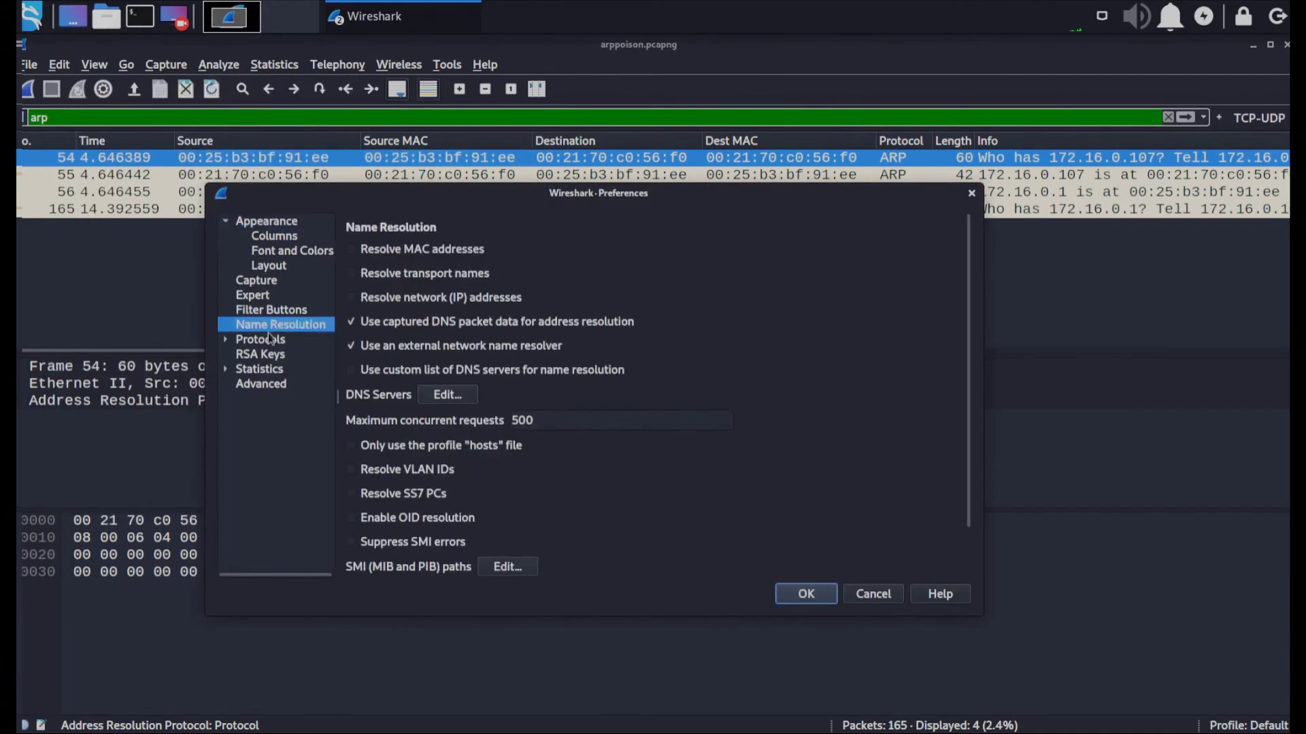
click(378, 249)
click(786, 601)
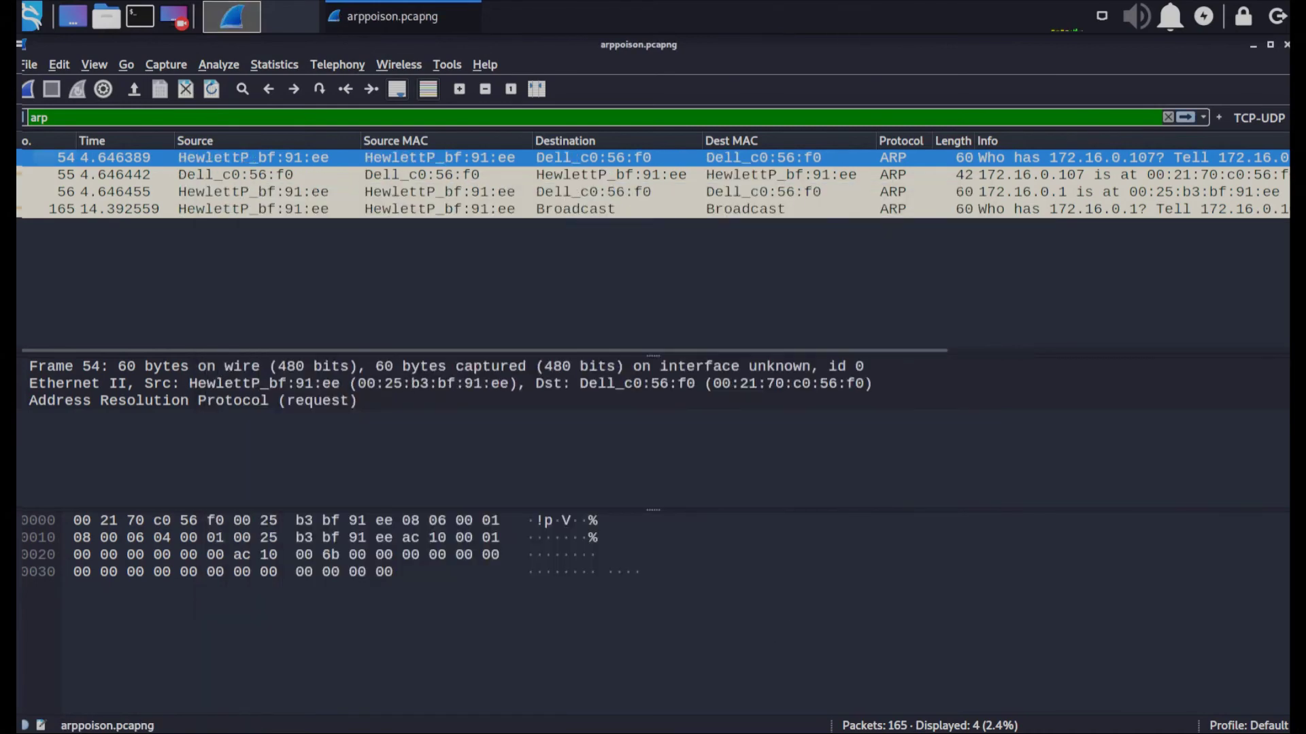
double_click(361, 142)
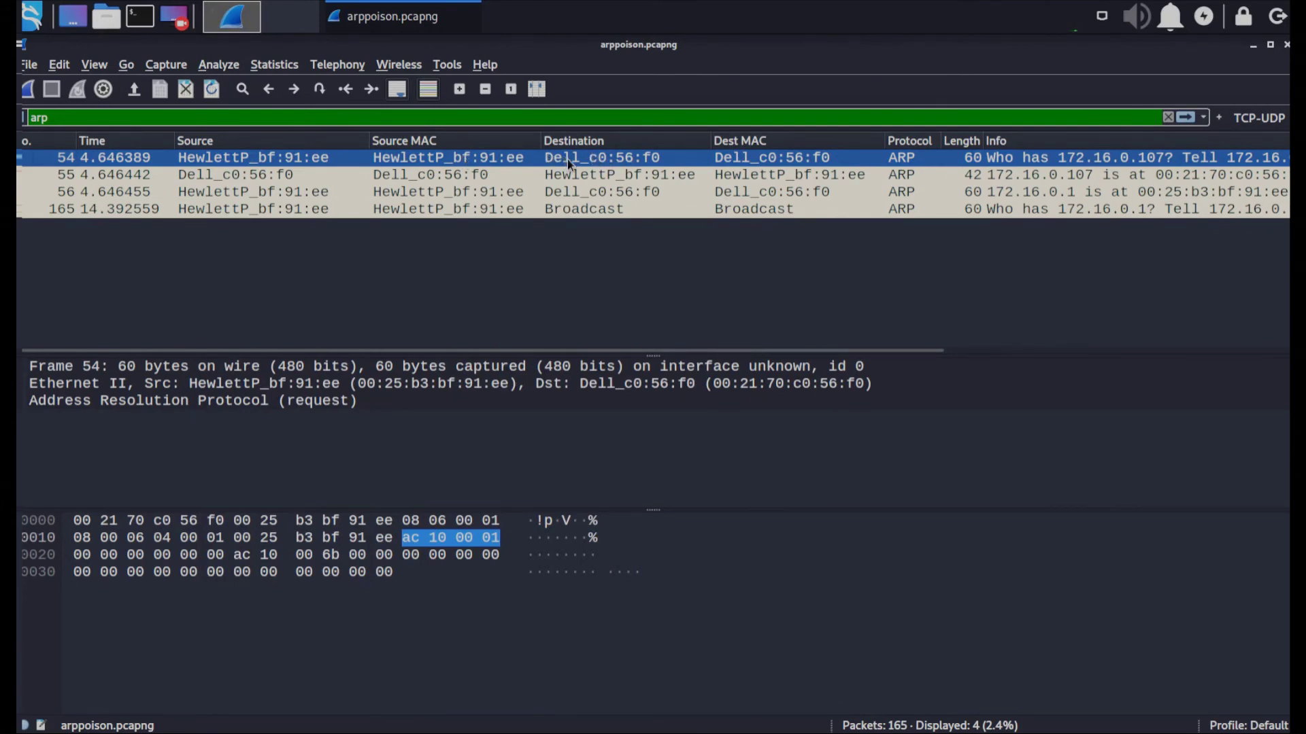
Select the ARP reply for 172.16.0.107, then remove the arp display filter to list all packets again
click(299, 174)
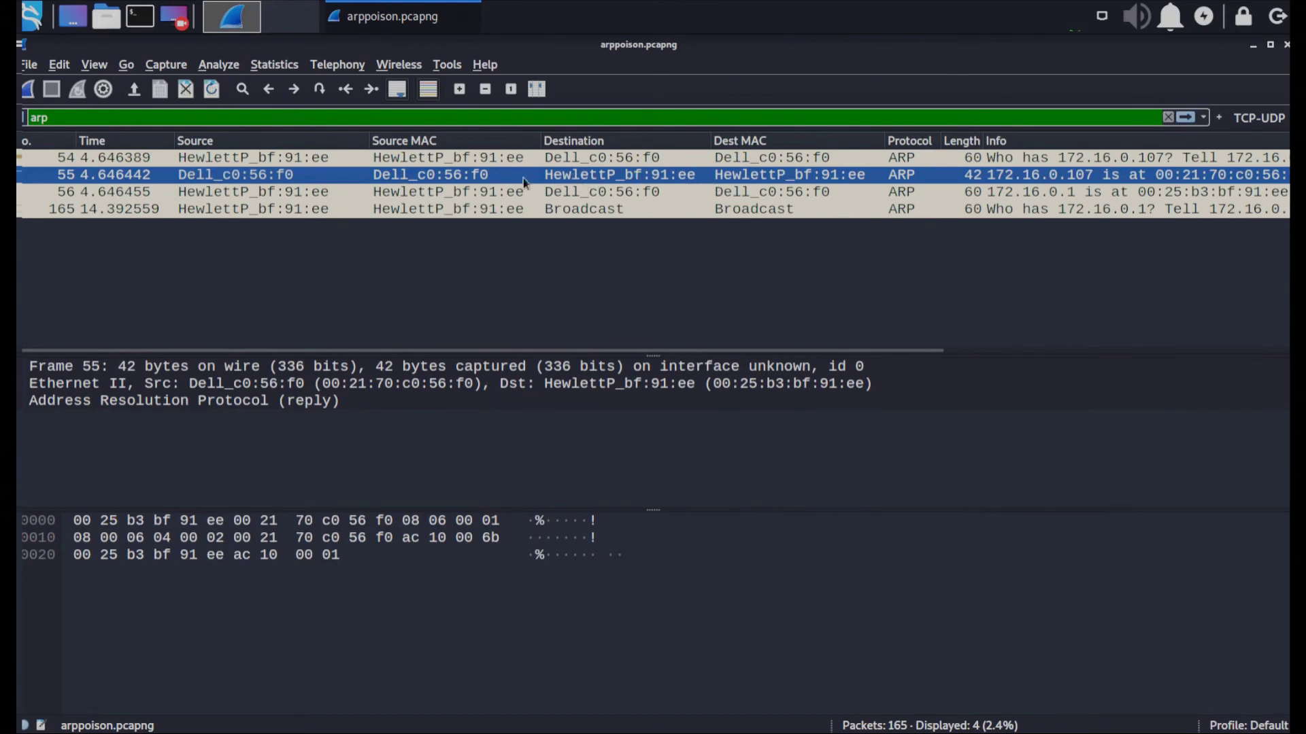
click(65, 117)
key(BackSpace)
key(BackSpace)
key(BackSpace)
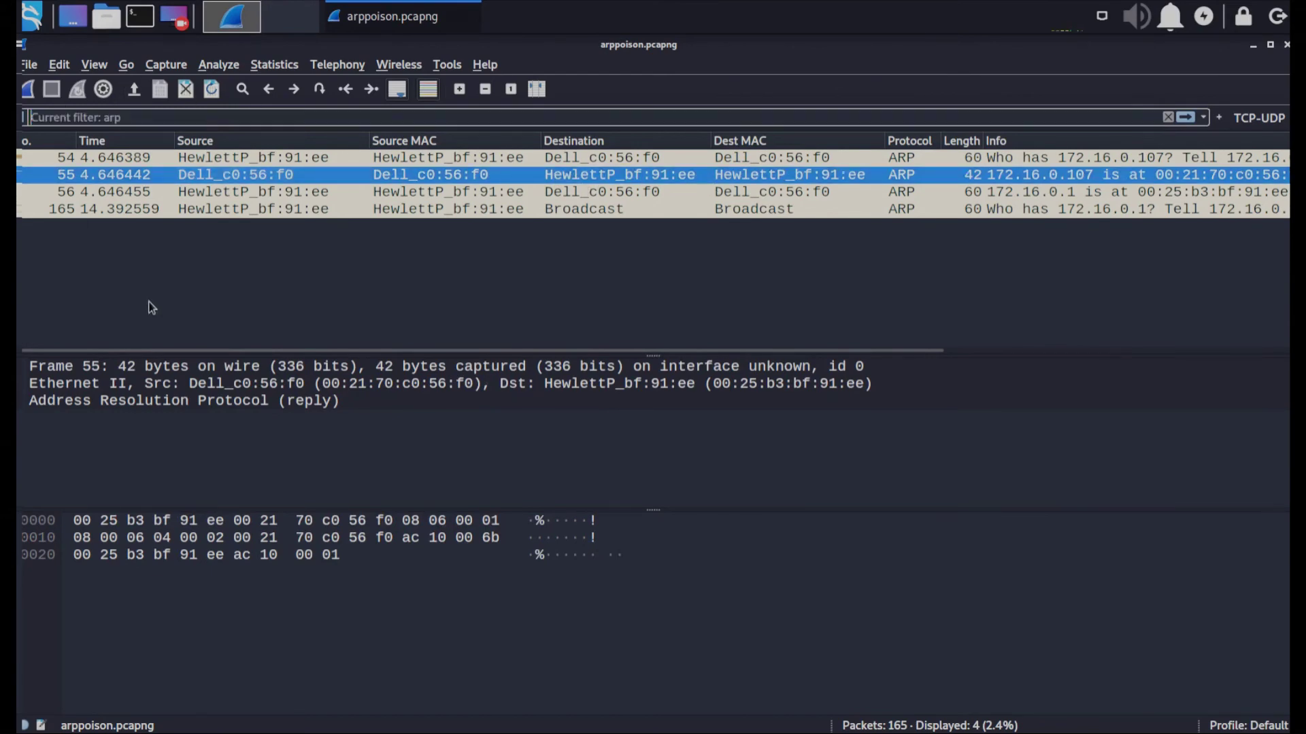
key(Return)
scroll(442, 238, up, 18)
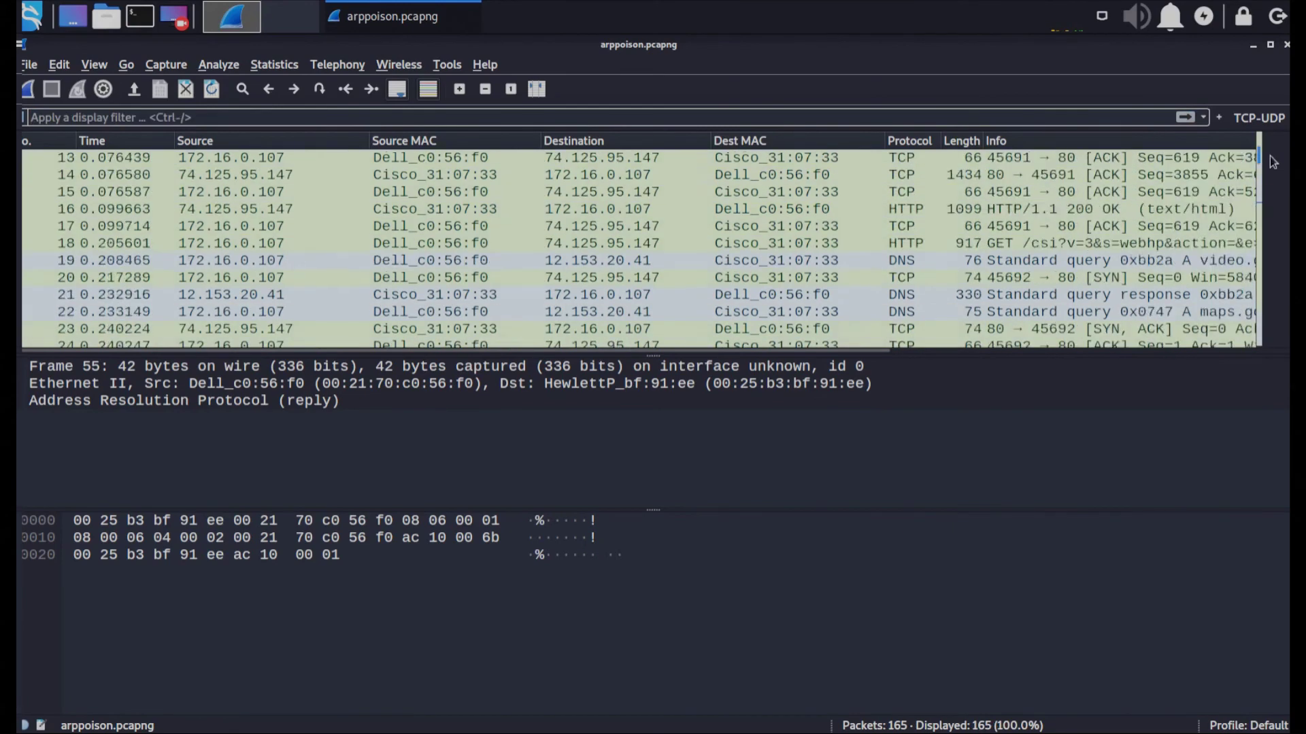
Compare the resolved source and destination MAC addresses of the first DNS and TCP packets, finishing on packet 1
click(442, 185)
click(397, 161)
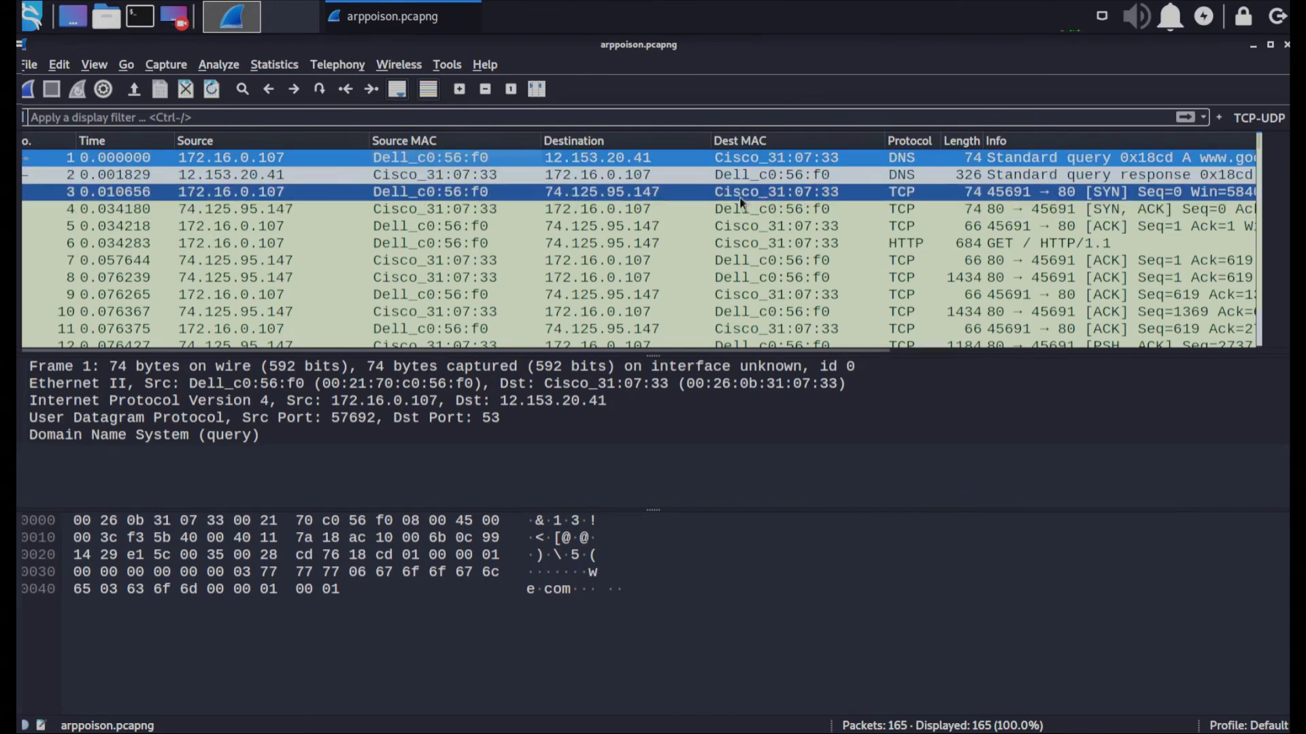
click(426, 176)
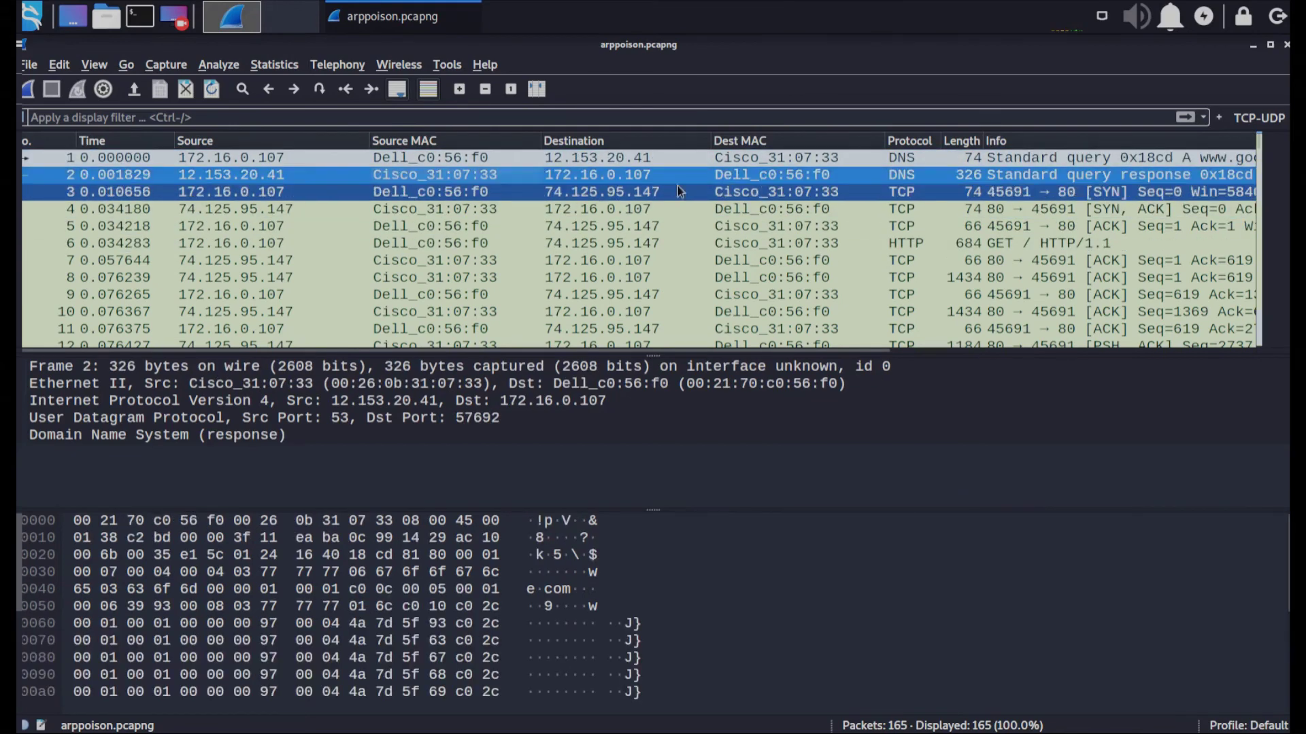
click(464, 211)
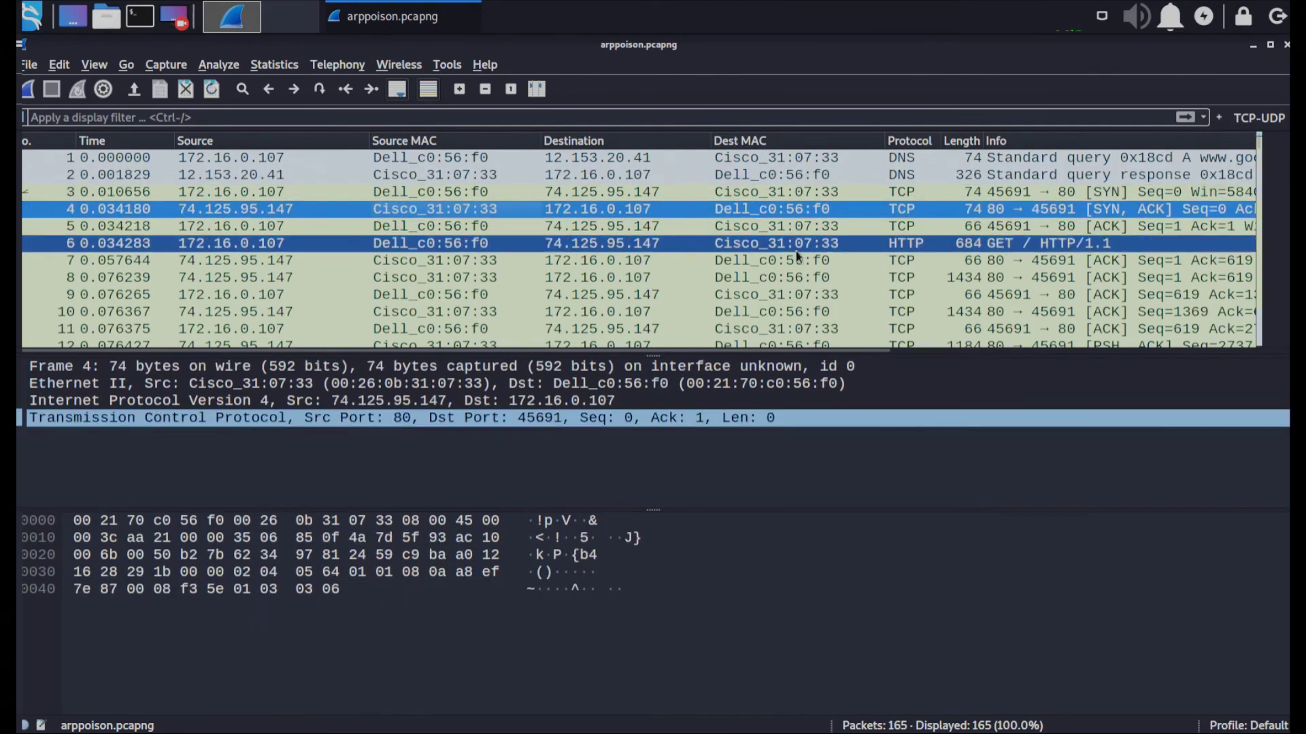
click(61, 159)
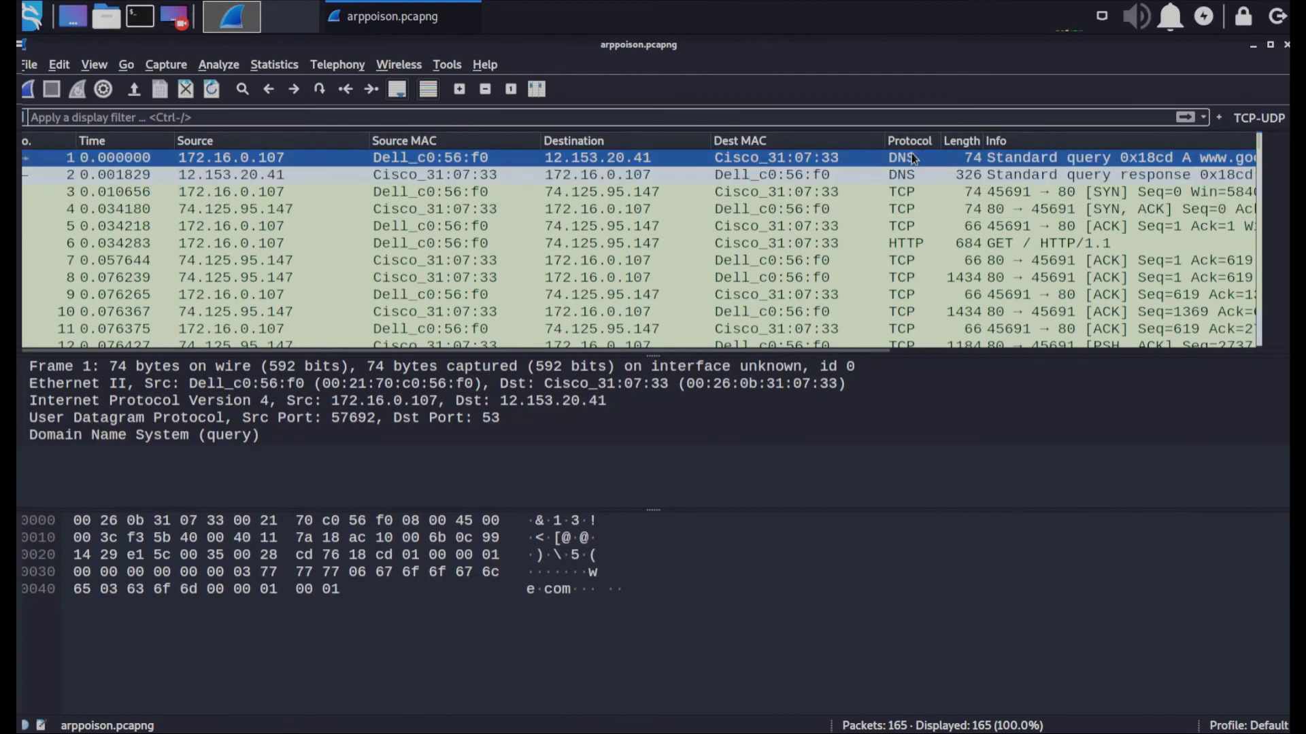
Check the source and destination MAC addresses of the DNS, TCP and HTTP packets preceding the ARP traffic, selecting packet 12 along the way
scroll(480, 225, down, 3)
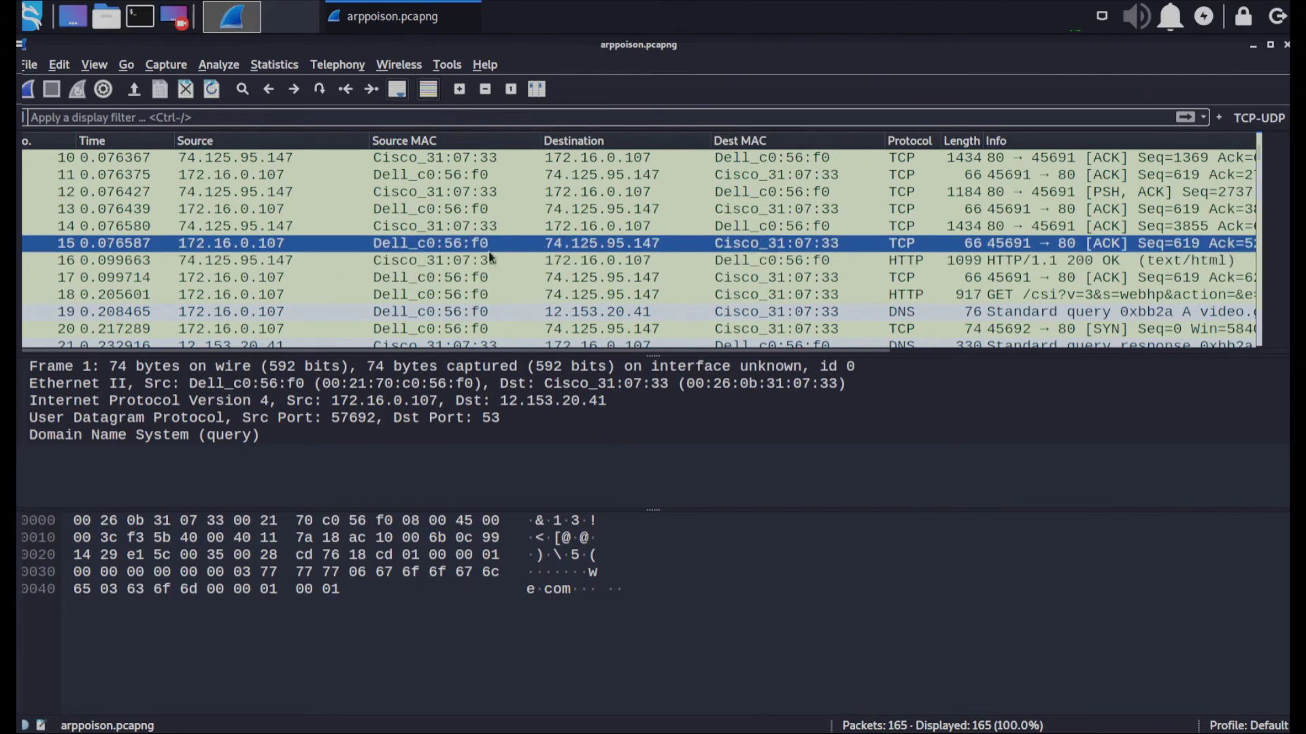
scroll(480, 253, up, 1)
click(486, 244)
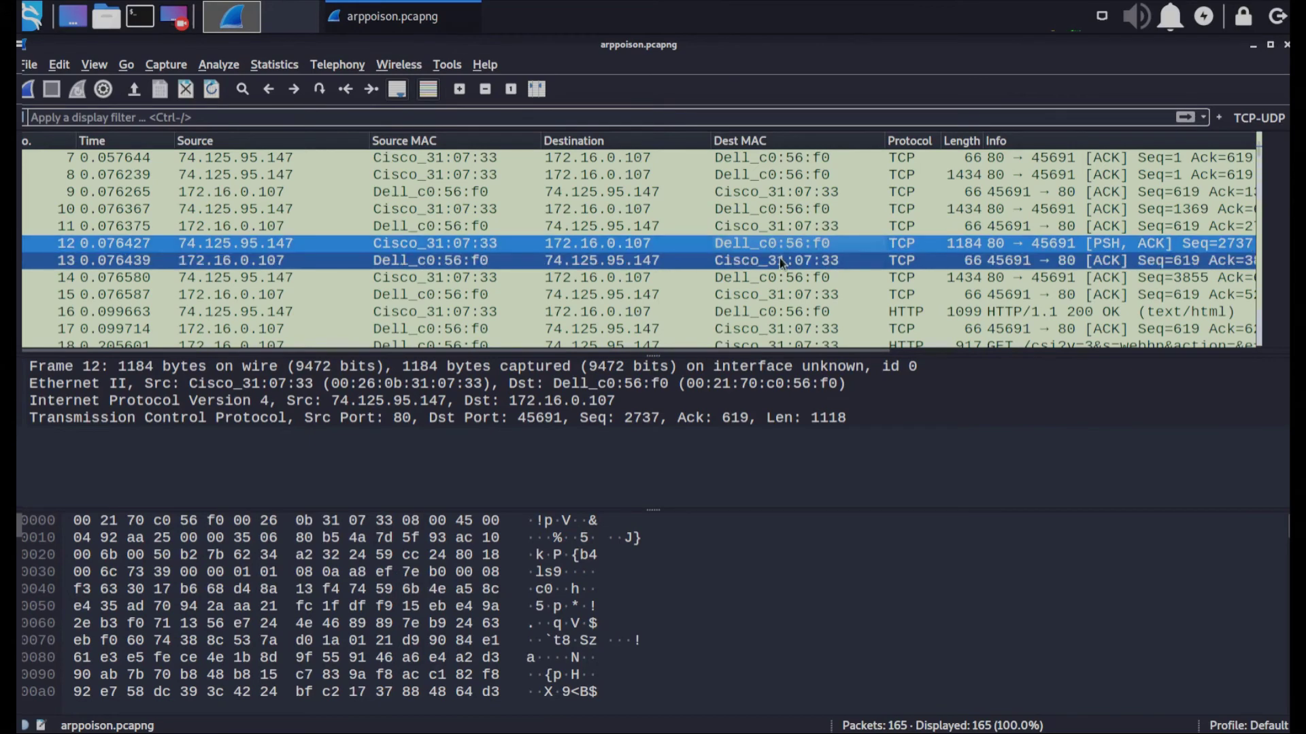
scroll(766, 252, down, 2)
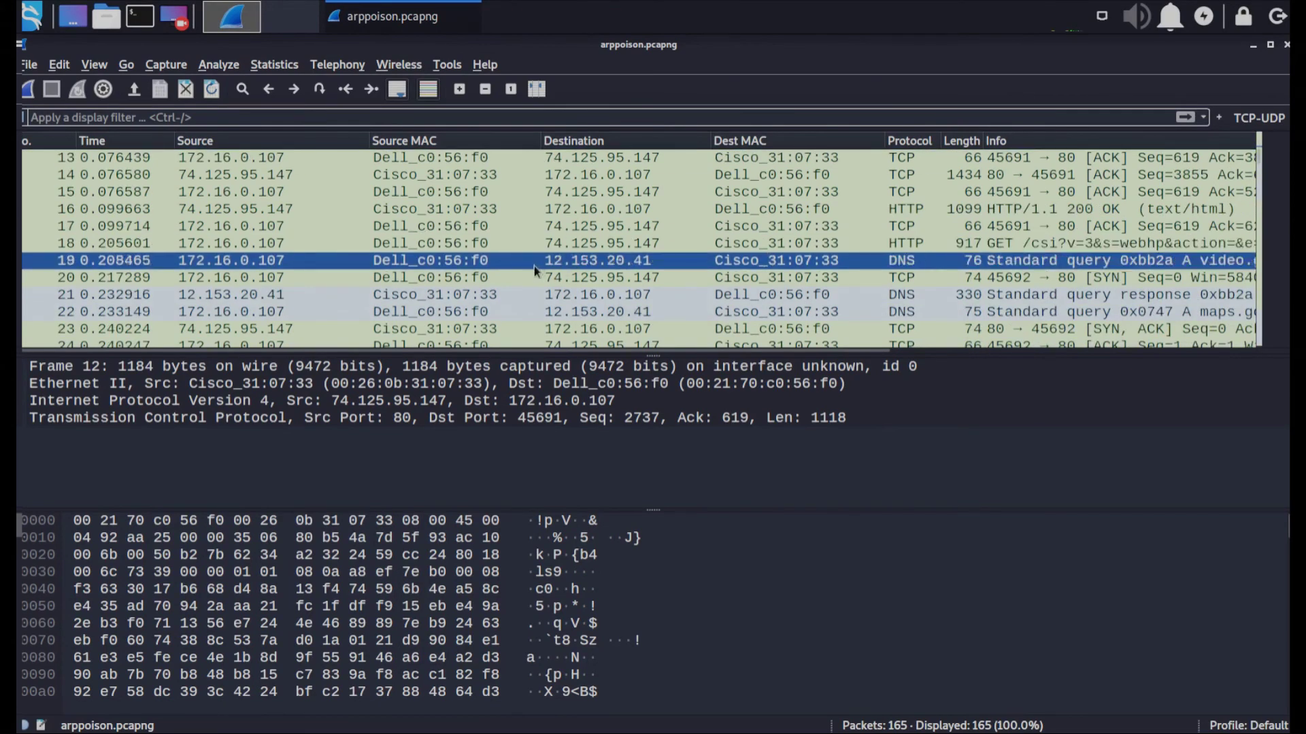
scroll(540, 283, down, 10)
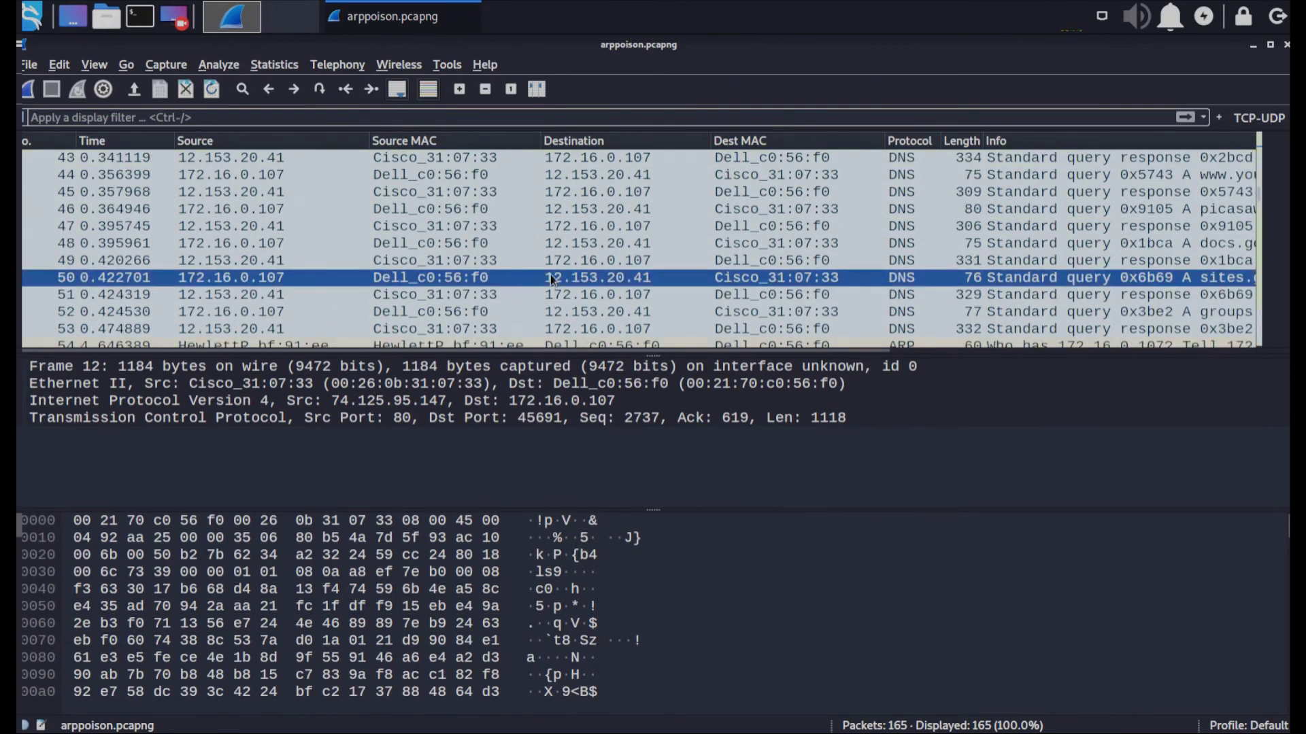
Select the ARP request for 172.16.0.107 in packet 54 and examine its MAC addresses and full Info text
scroll(549, 274, down, 1)
click(225, 300)
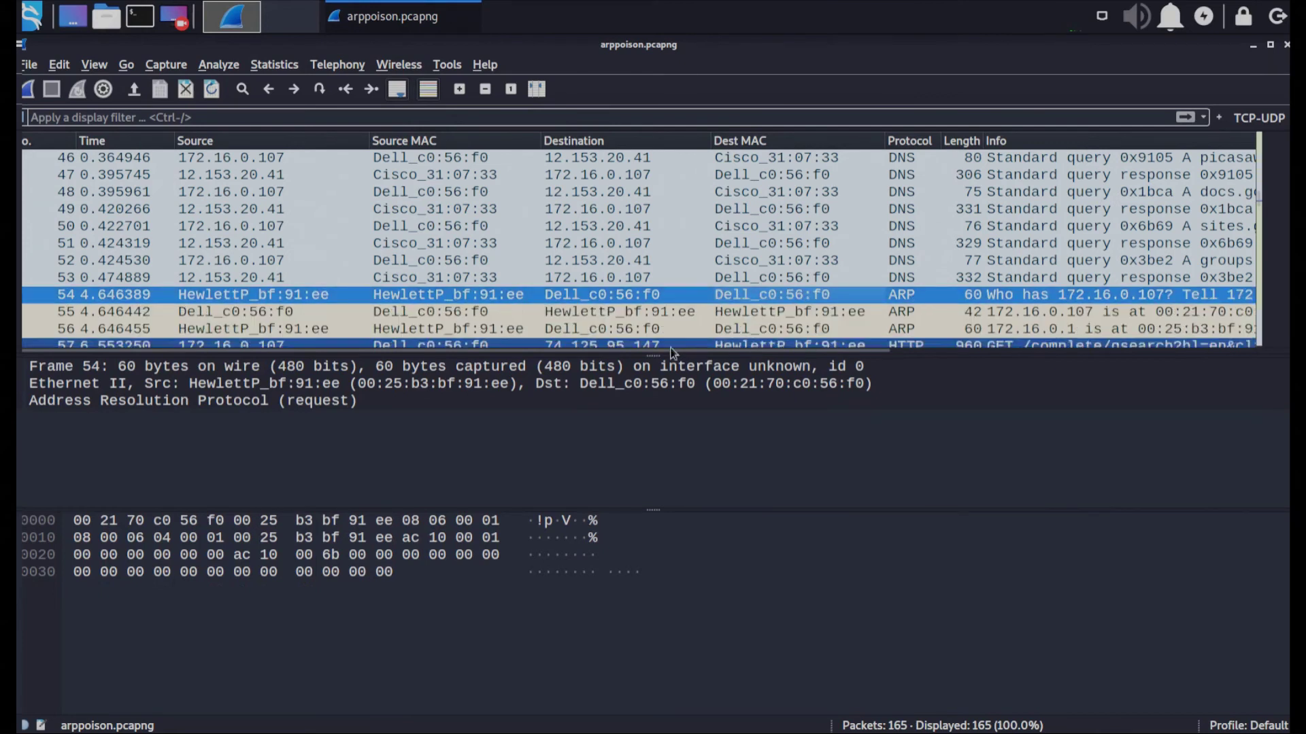
drag(299, 353, 441, 354)
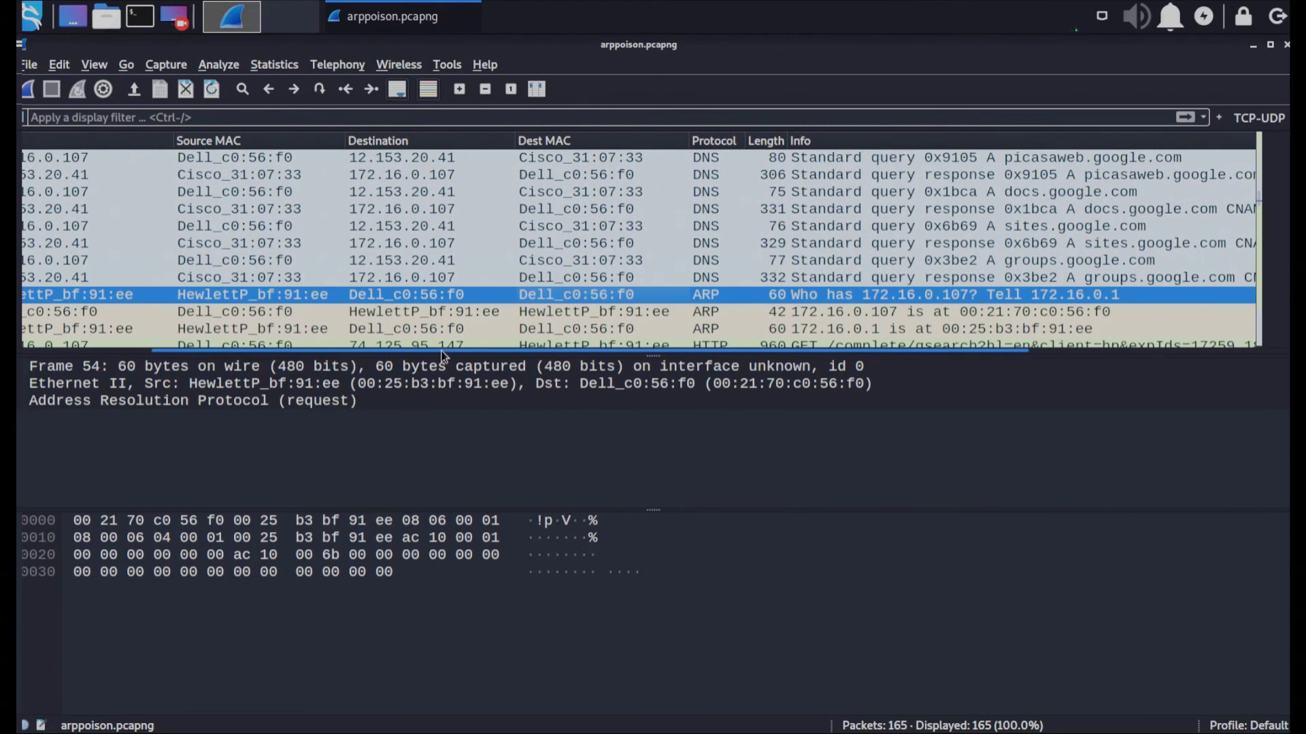
drag(443, 355, 397, 345)
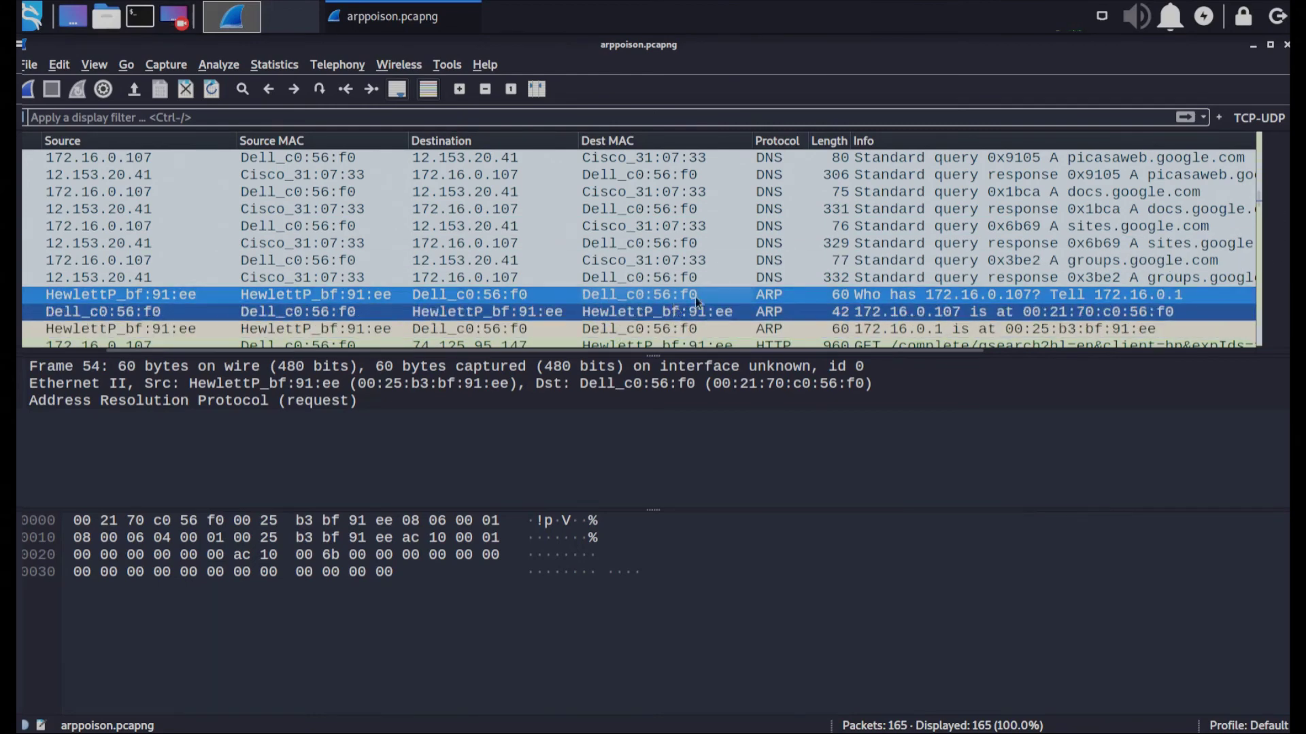
click(912, 298)
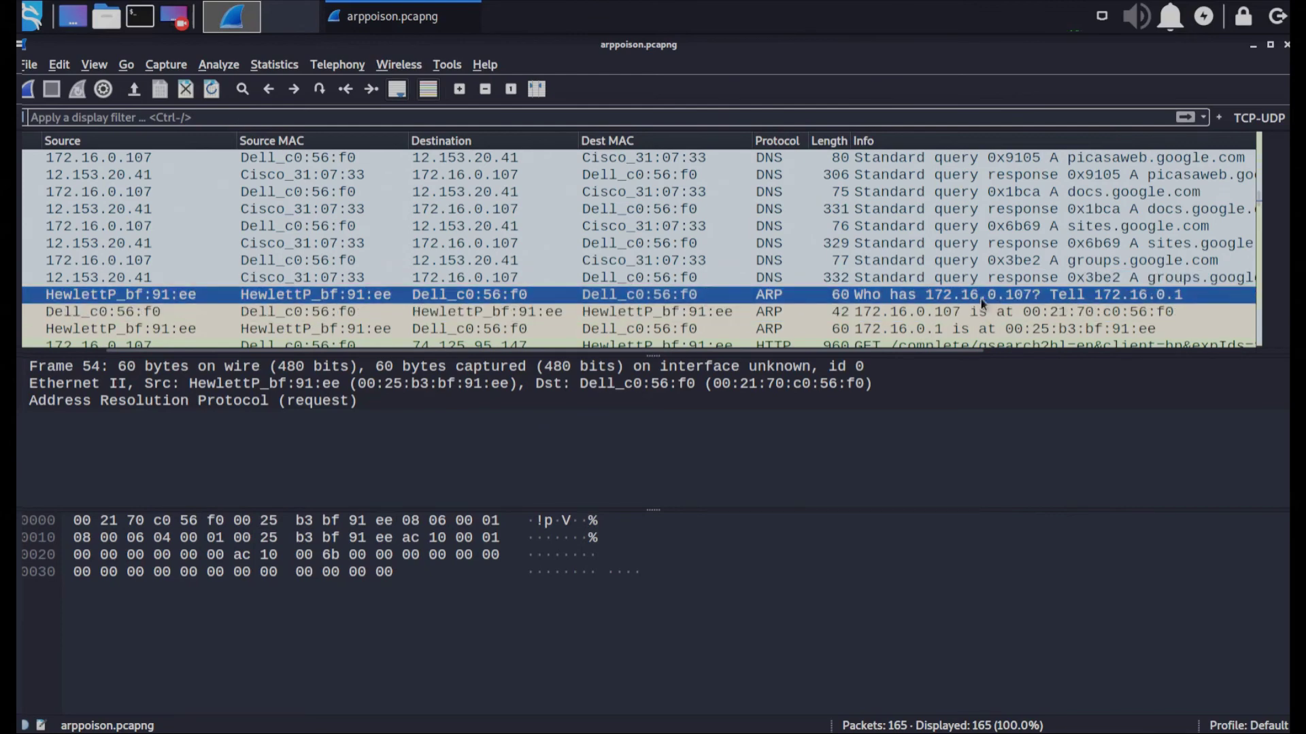
shift+click(1008, 307)
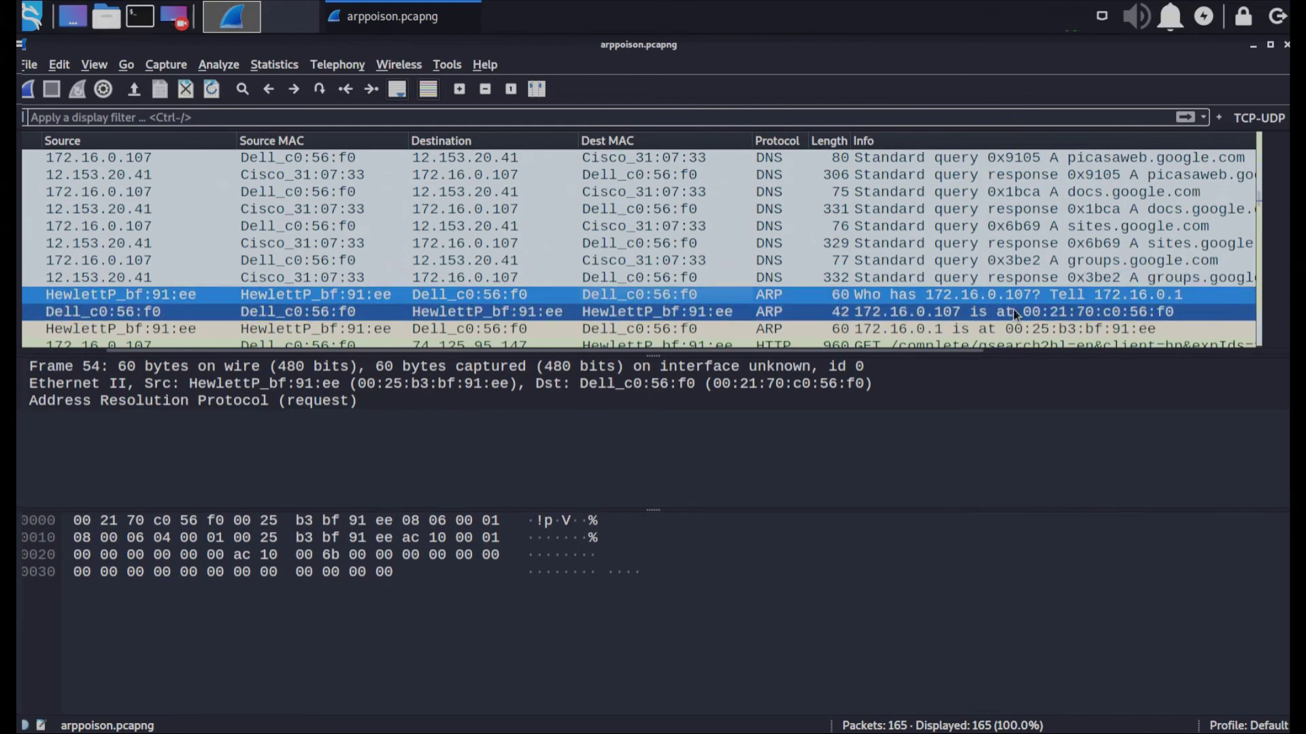
click(1020, 298)
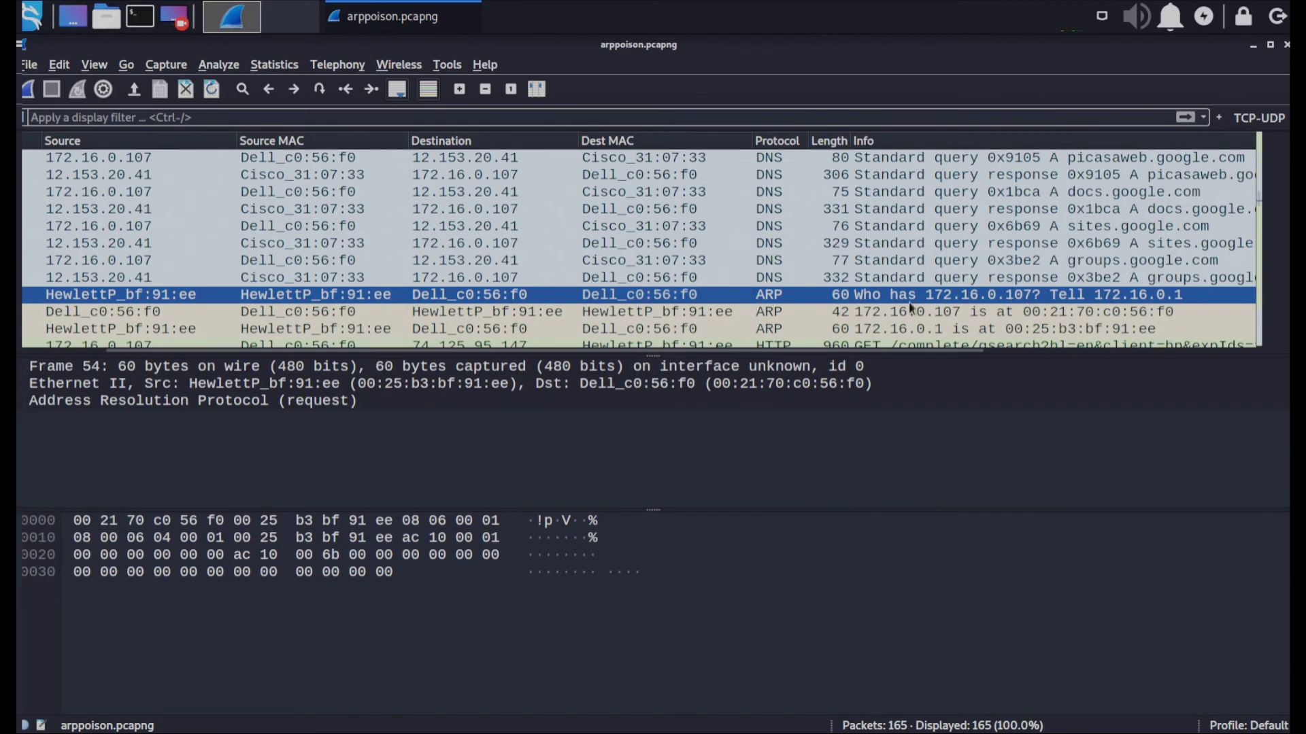
Examine the ARP reply for 172.16.0.107 in packet 55, finishing on the 172.16.0.1 reply in packet 56
shift+click(407, 307)
click(369, 310)
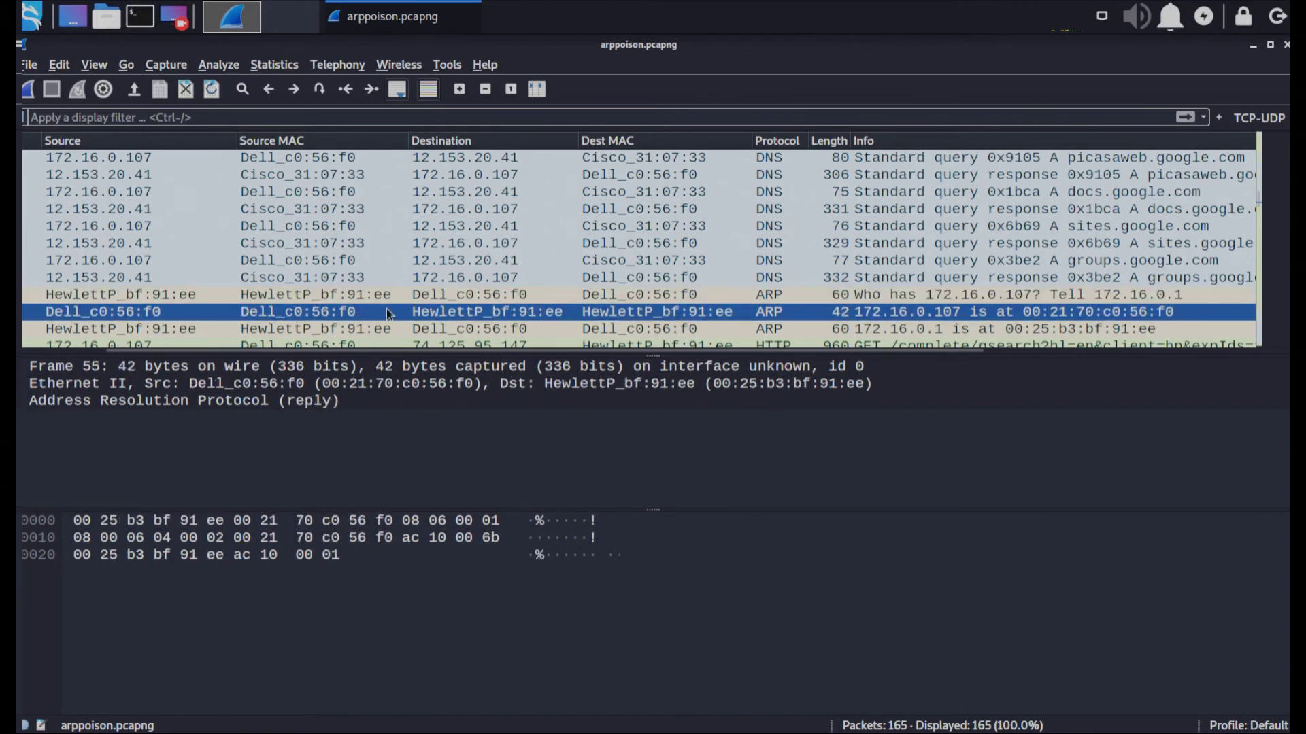
shift+click(1067, 325)
click(1127, 317)
click(348, 329)
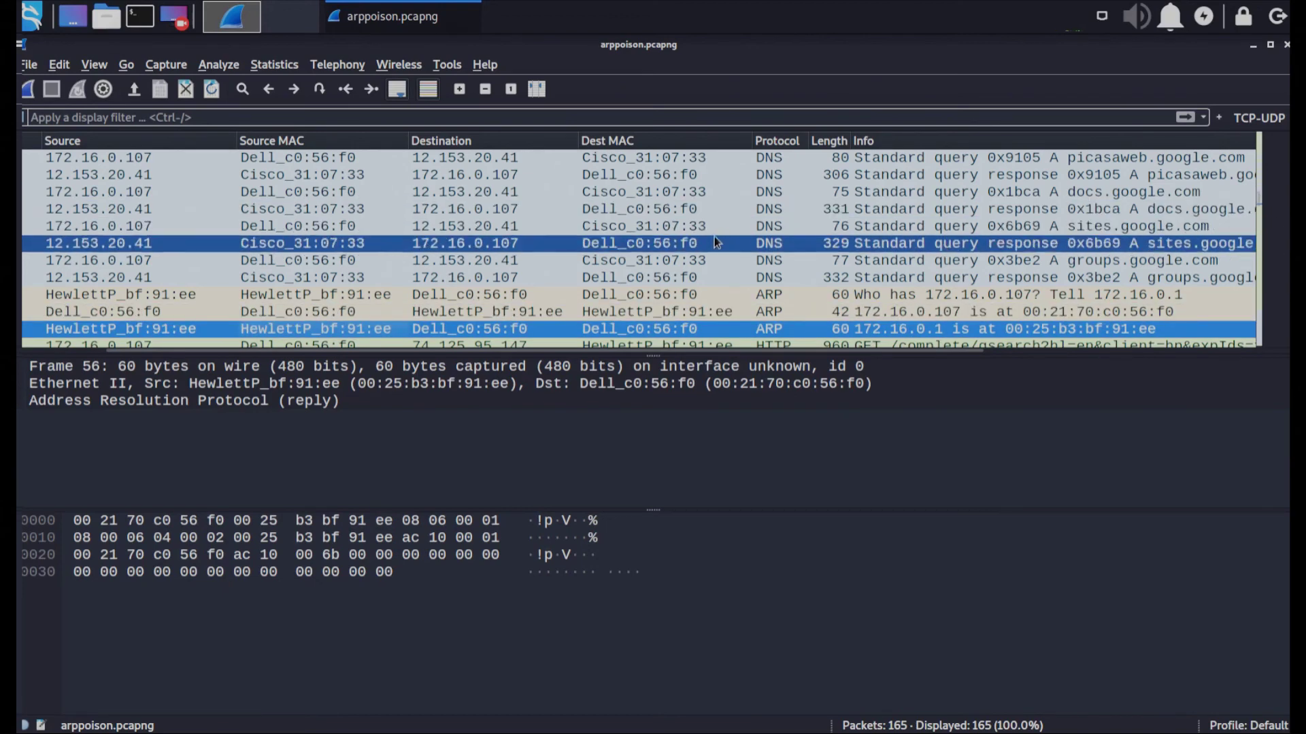
Compare the MAC address claimed for 172.16.0.1 in packet 56 with the destination MAC of the earlier DNS queries
click(656, 227)
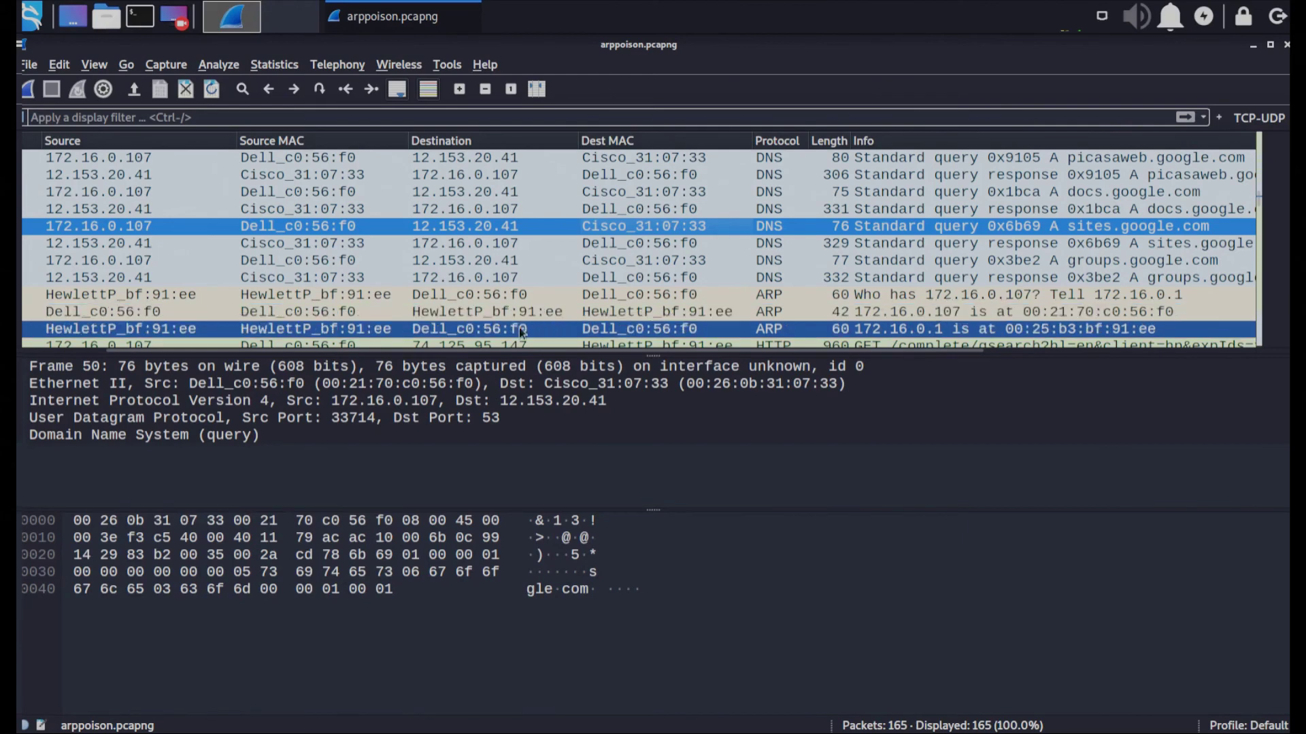
click(439, 333)
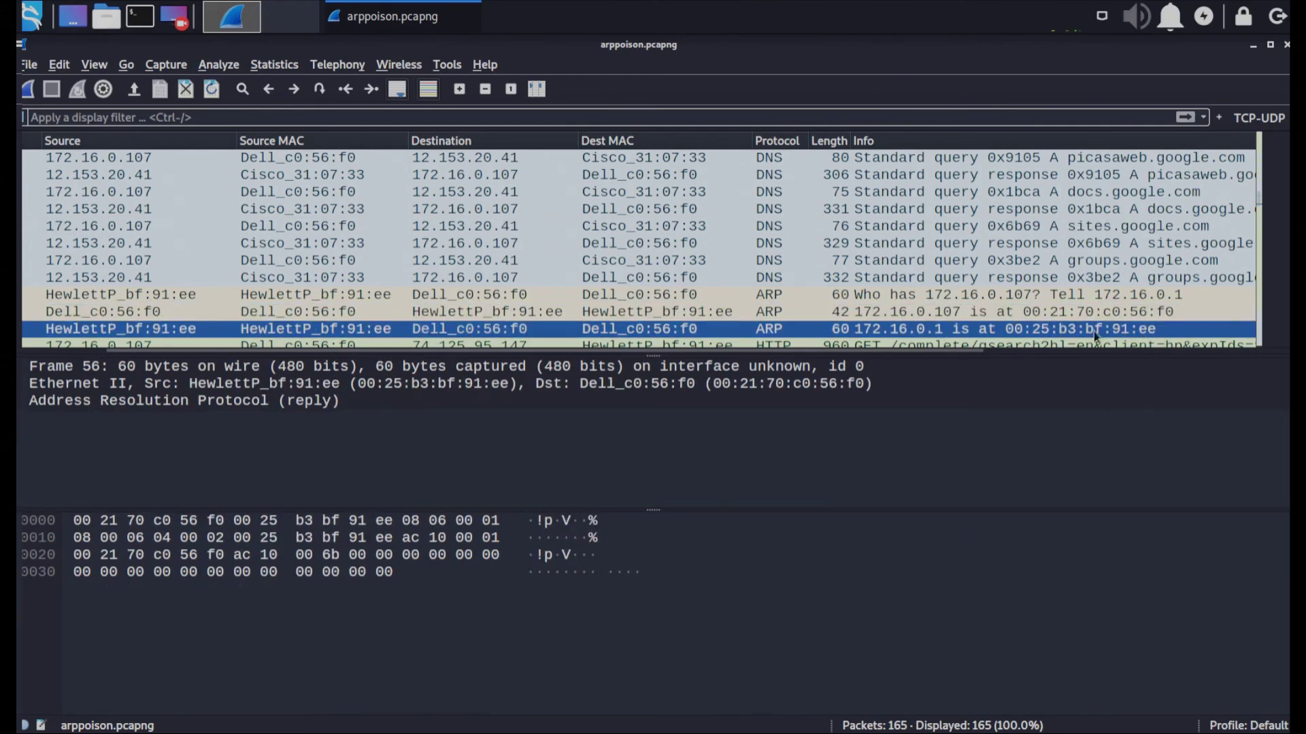
click(715, 258)
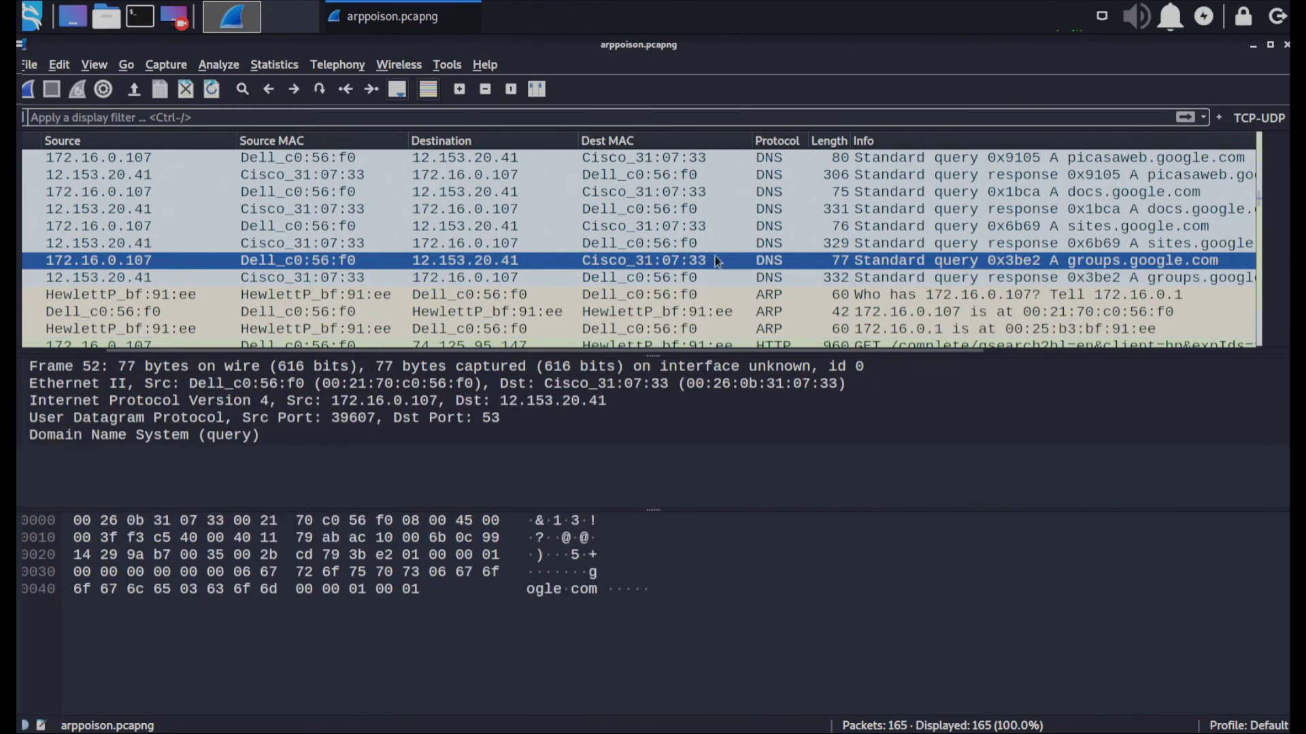
click(1003, 329)
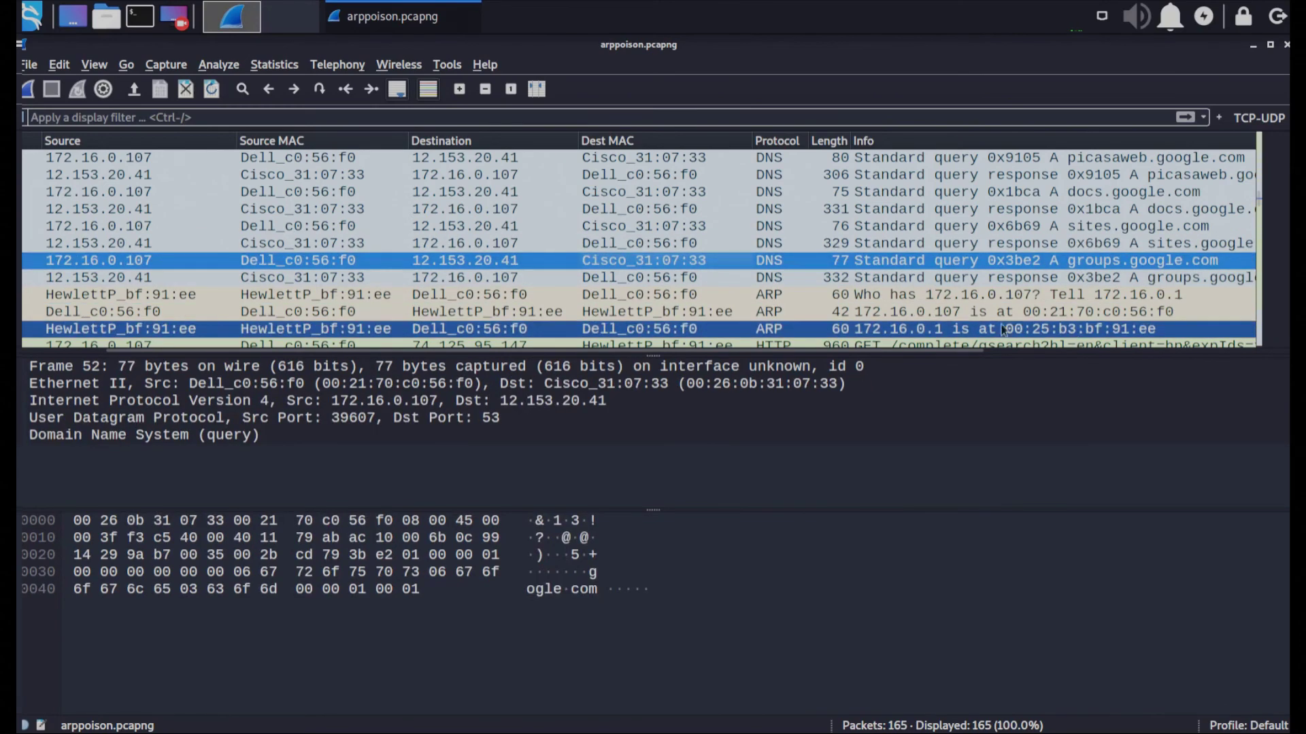
click(887, 295)
click(1024, 328)
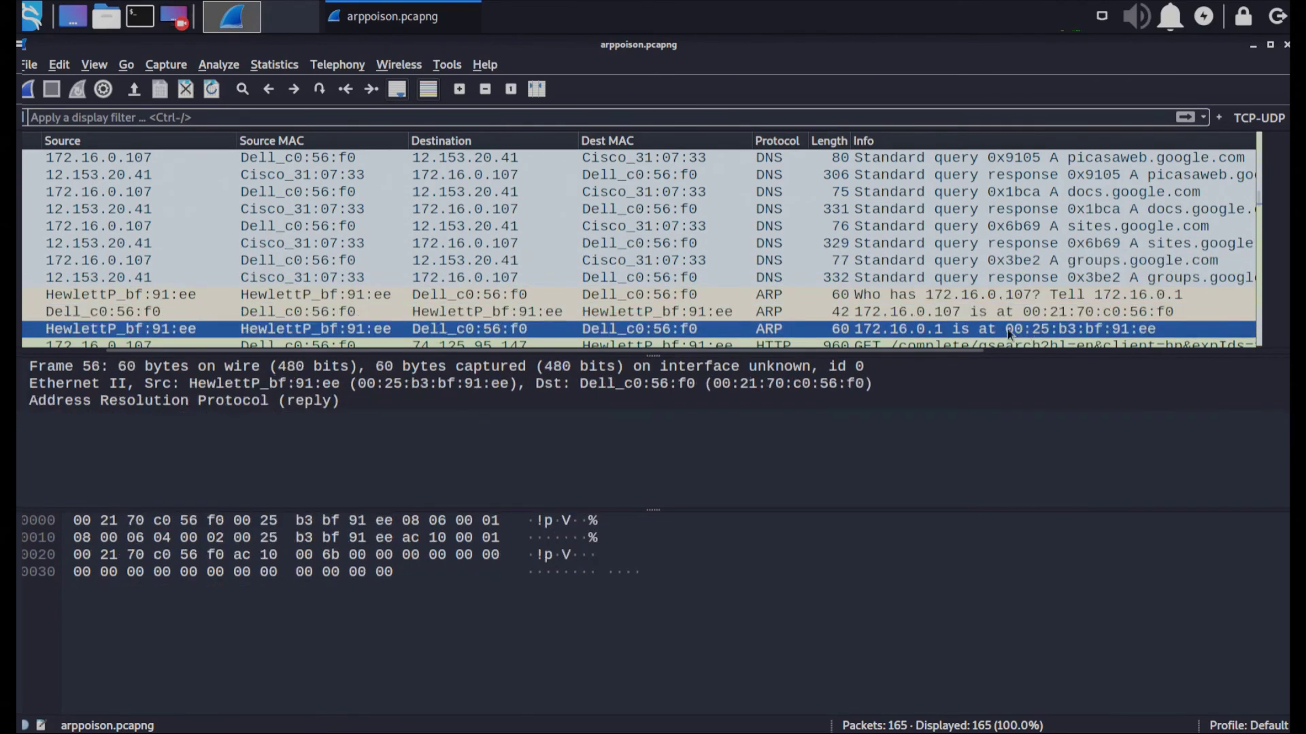
Review the capture's Expert Information for anything related to ARP, and close it
click(219, 65)
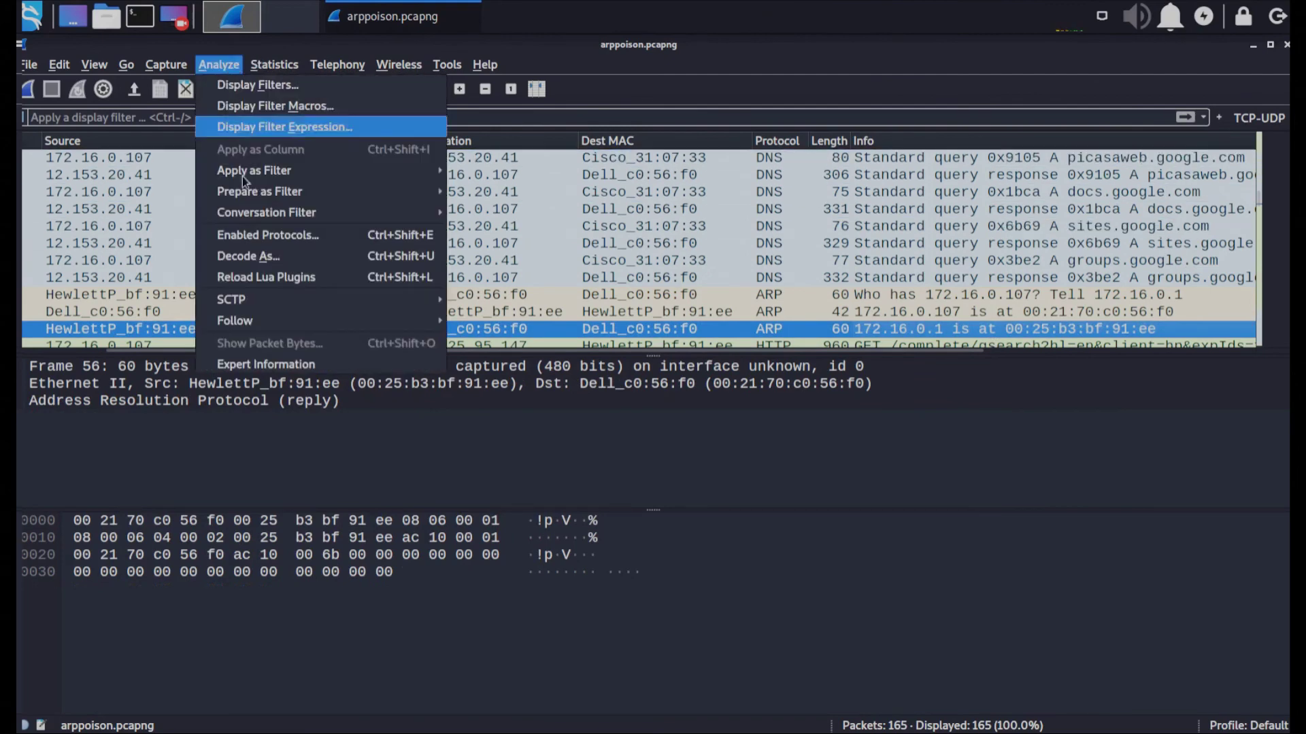
click(279, 363)
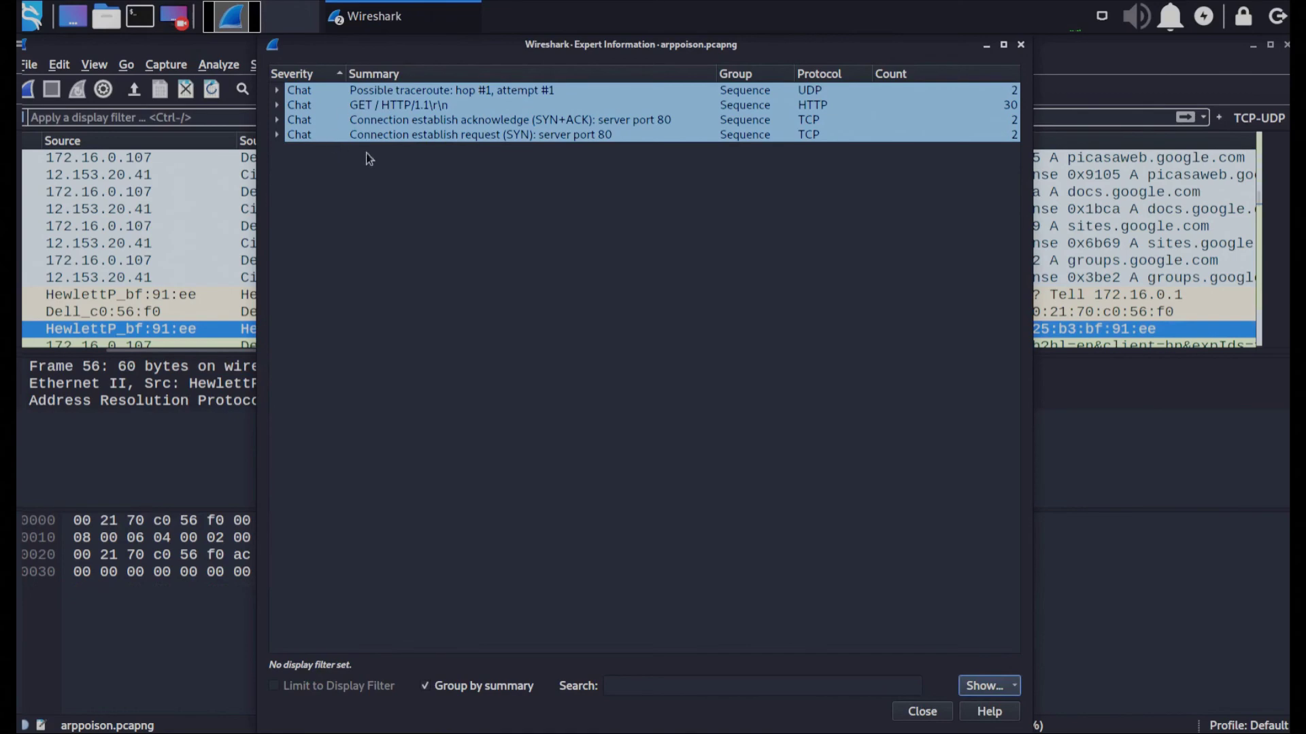
click(924, 712)
Compare the MAC addresses in ARP packets 54 to 56 with those of the following HTTP GET request, finishing on packet 57
click(983, 311)
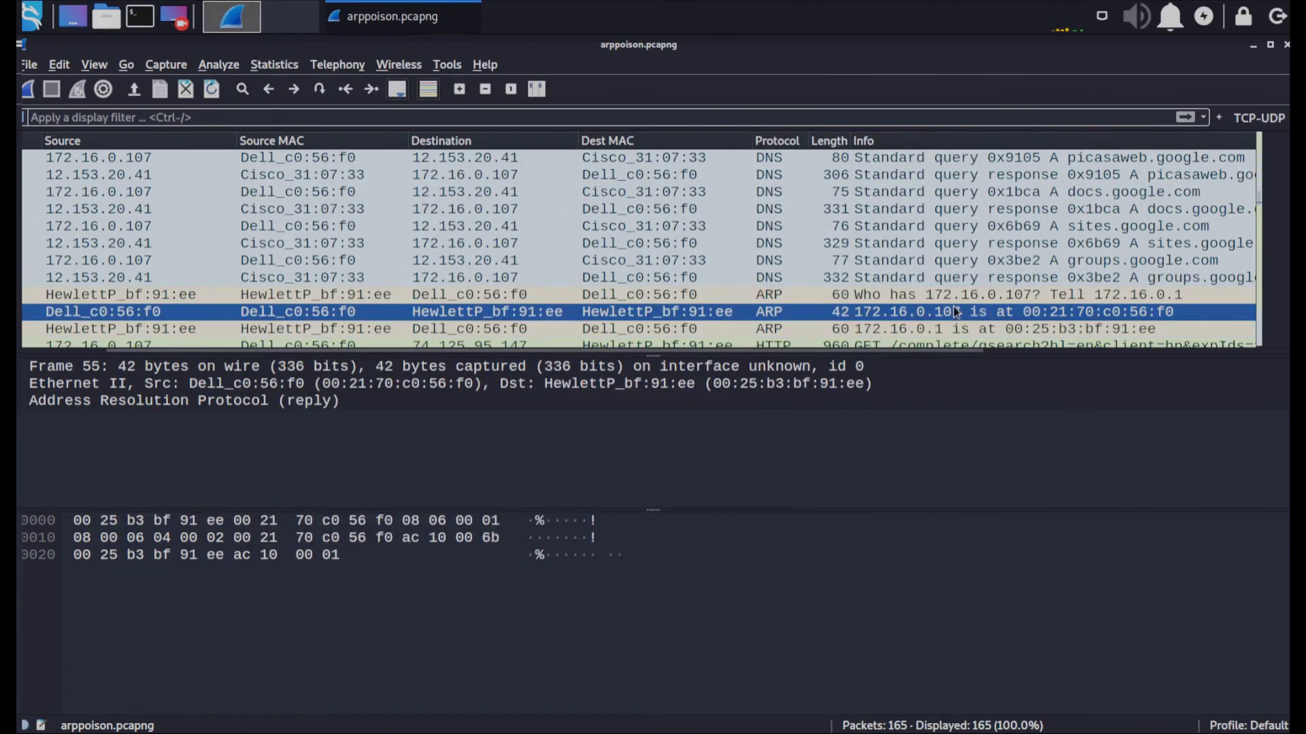
scroll(952, 299, down, 1)
click(887, 279)
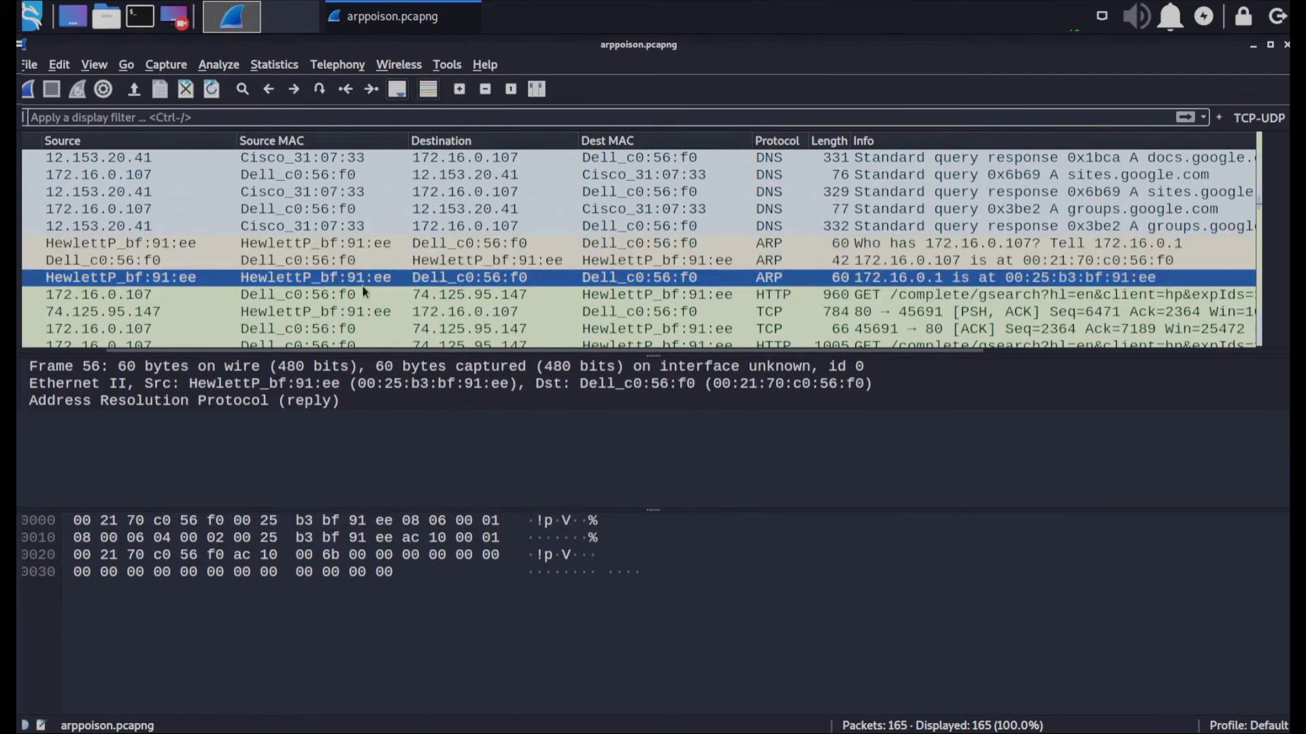
click(272, 296)
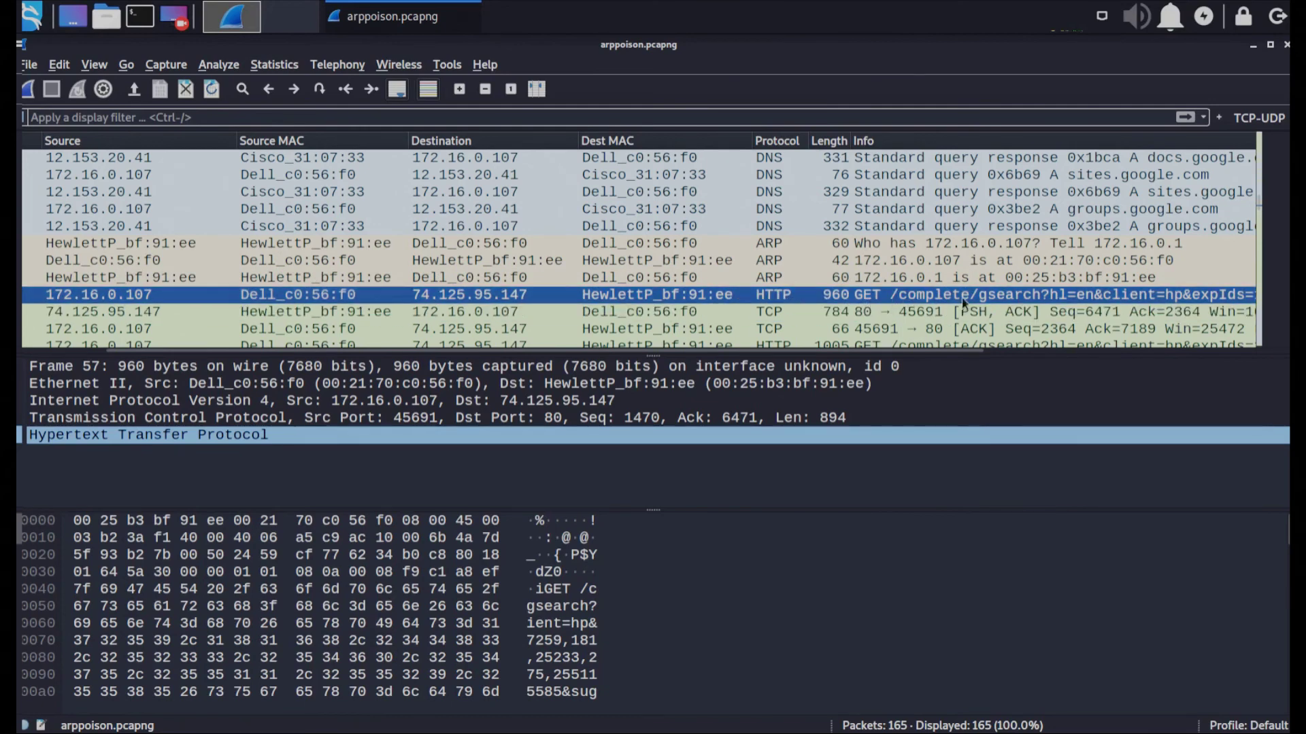
click(545, 260)
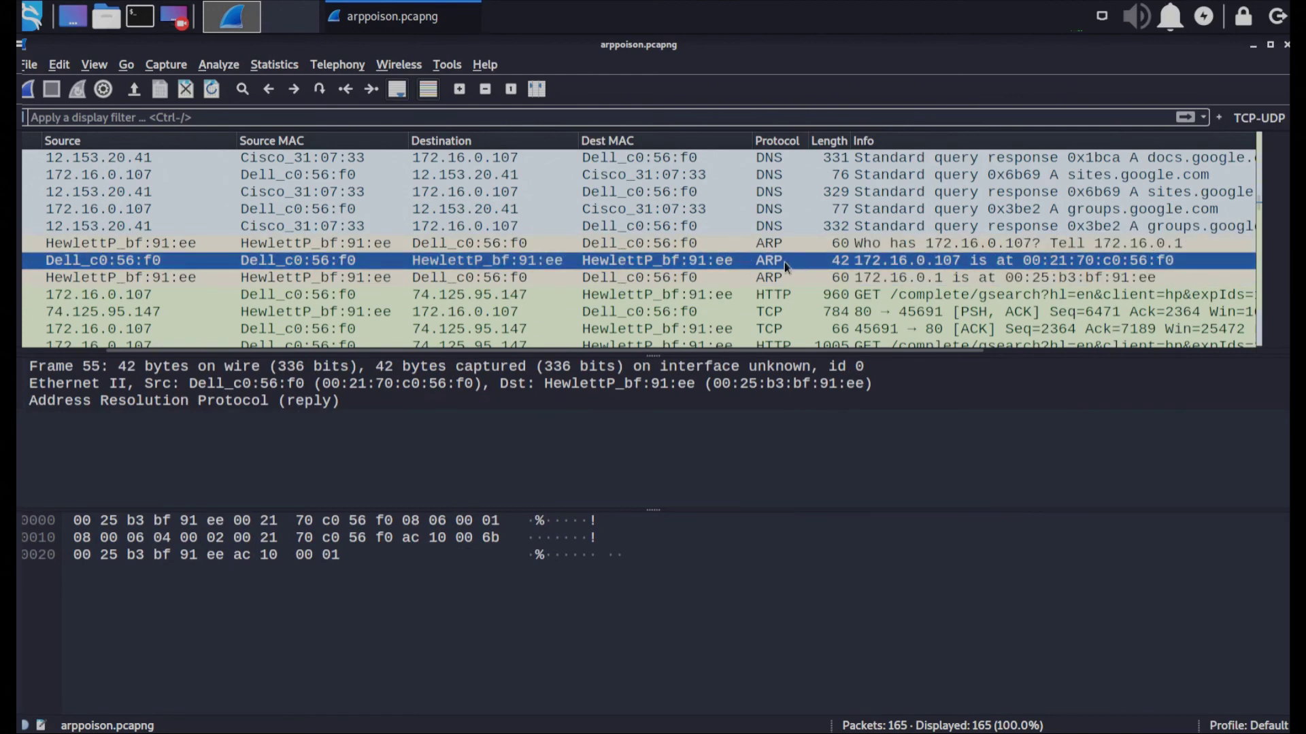
click(642, 275)
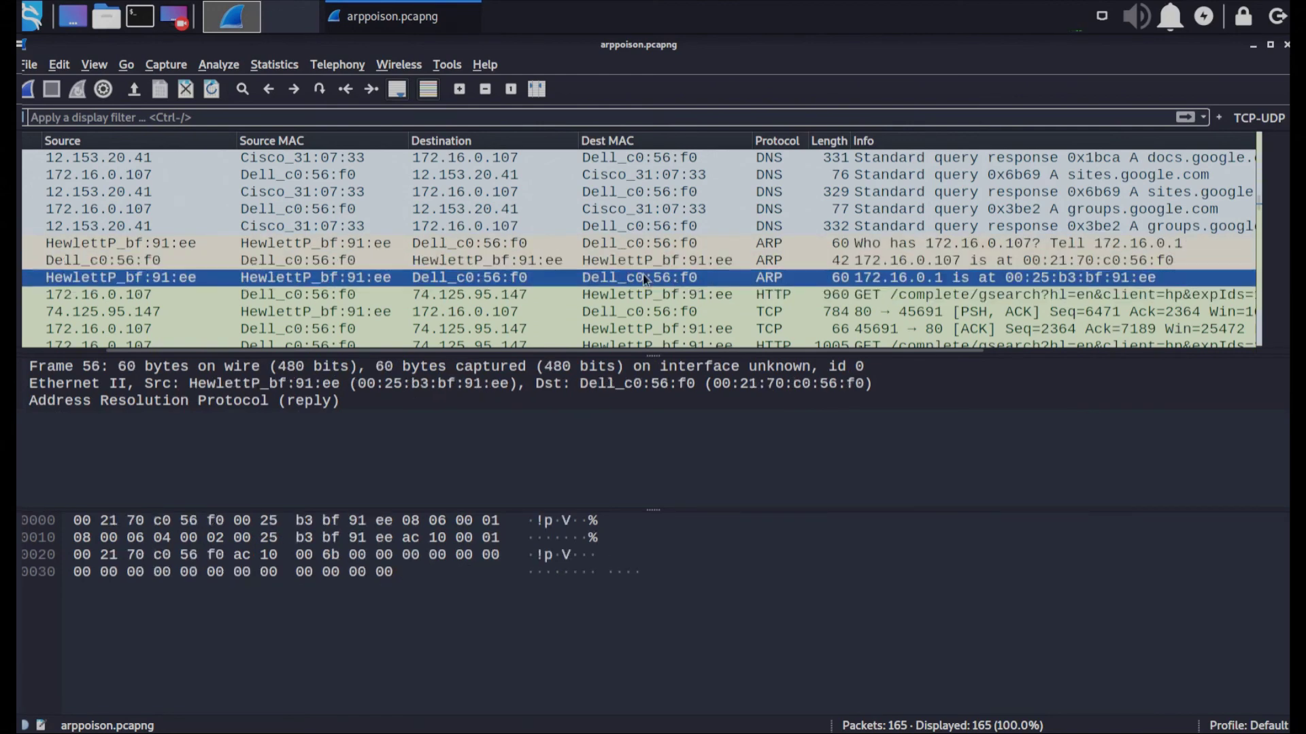
click(726, 243)
click(729, 294)
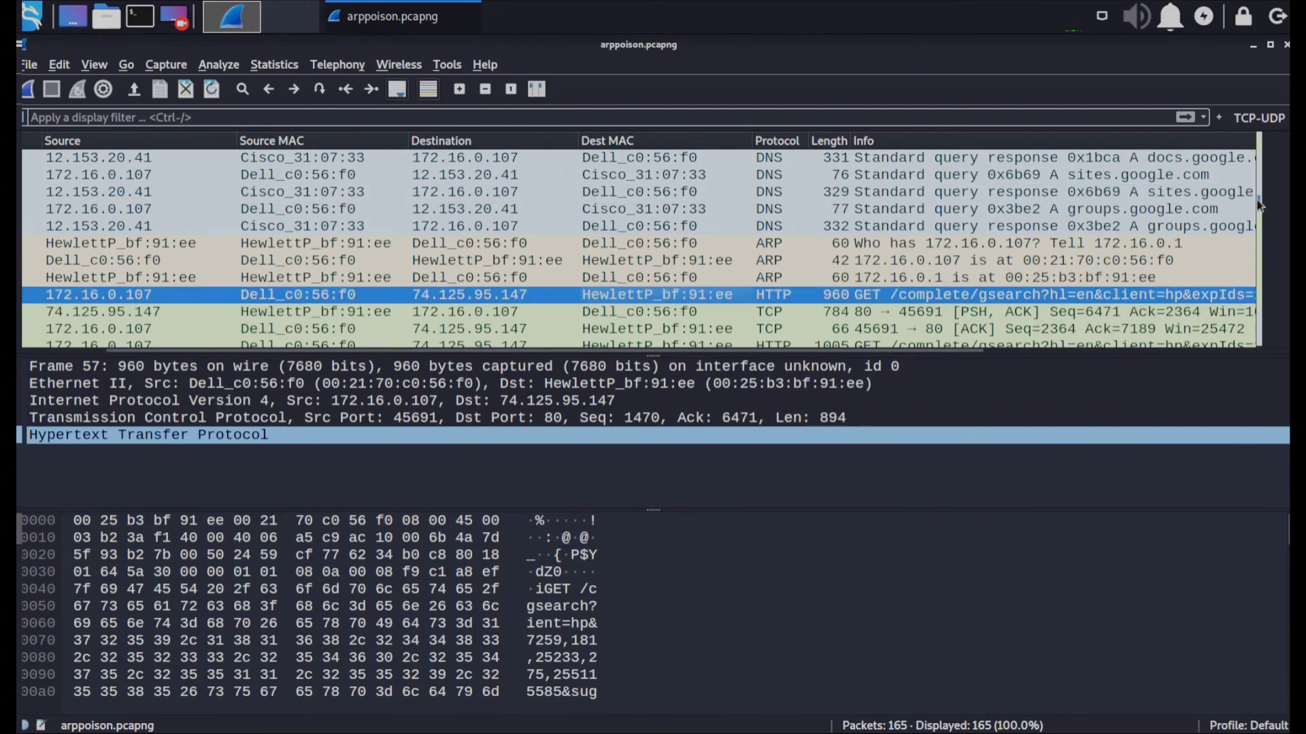
Filter the capture by destination MAC address with eth.dst == 00:25:b3:bf:91:ee
scroll(1258, 204, up, 2)
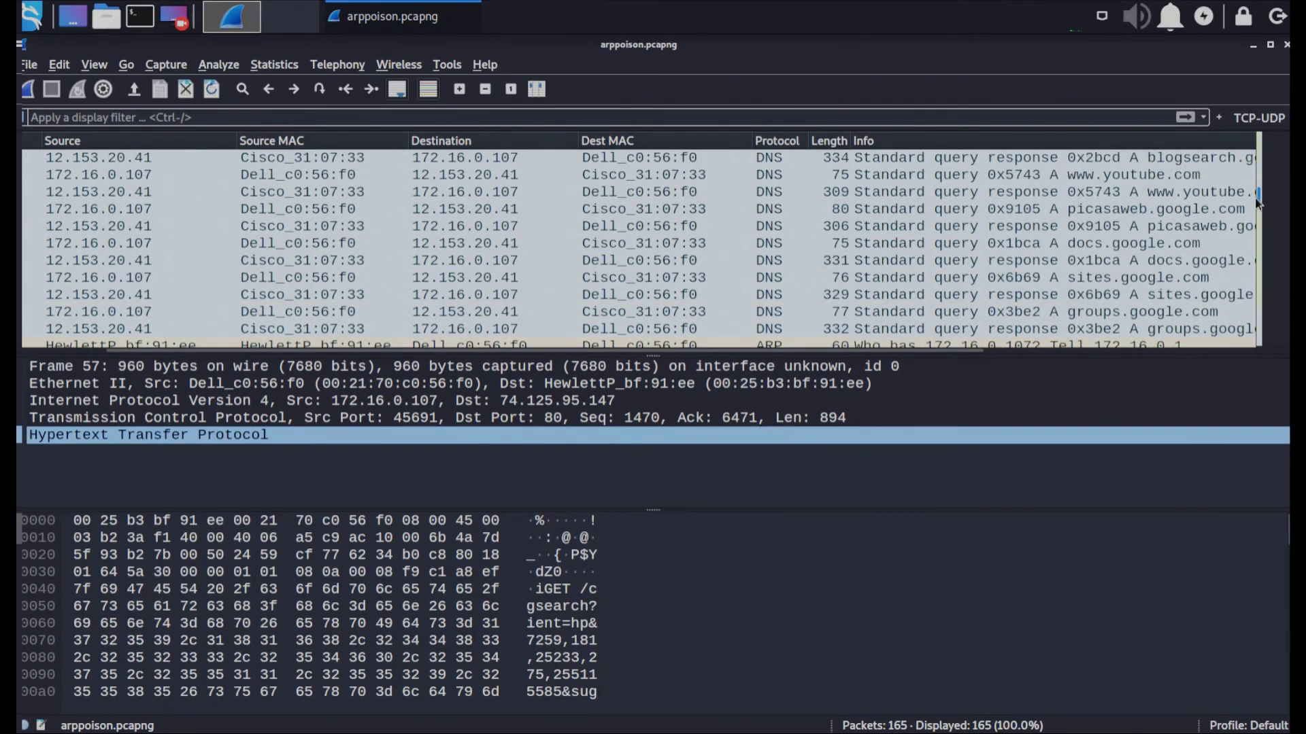
scroll(1256, 202, down, 3)
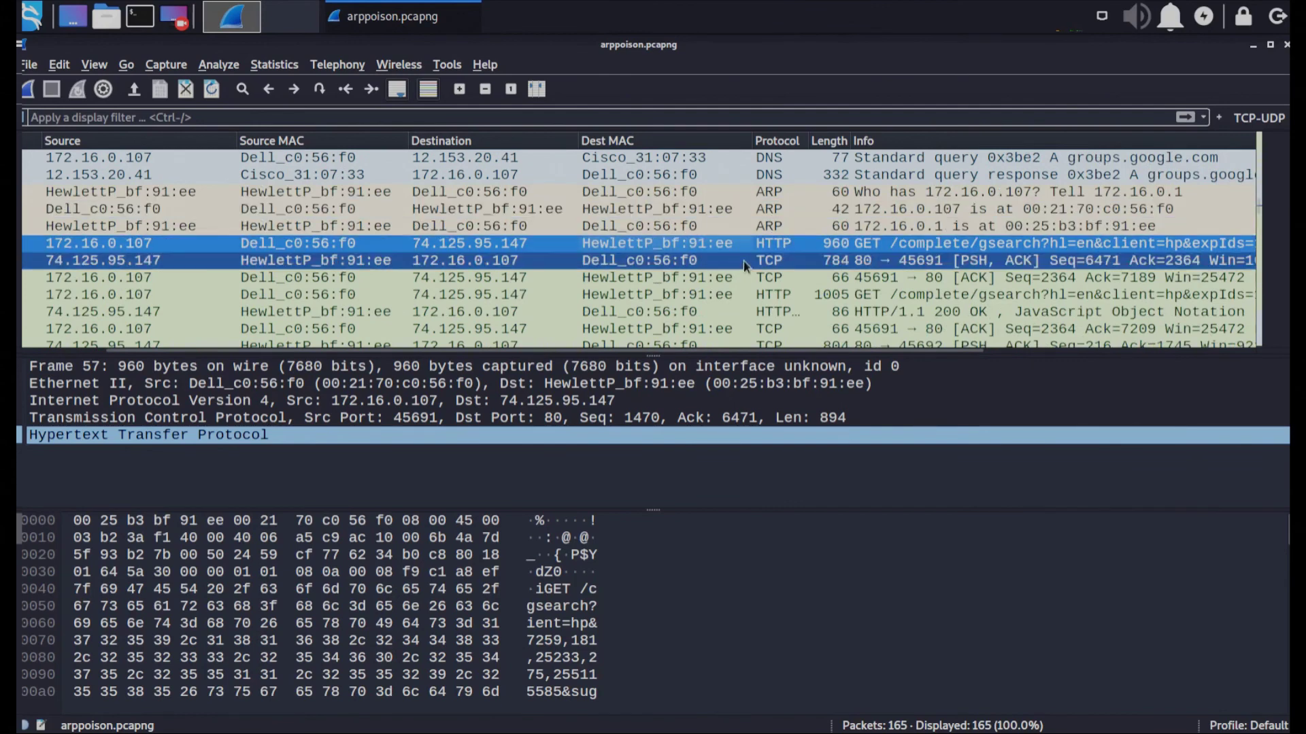
click(667, 260)
click(666, 250)
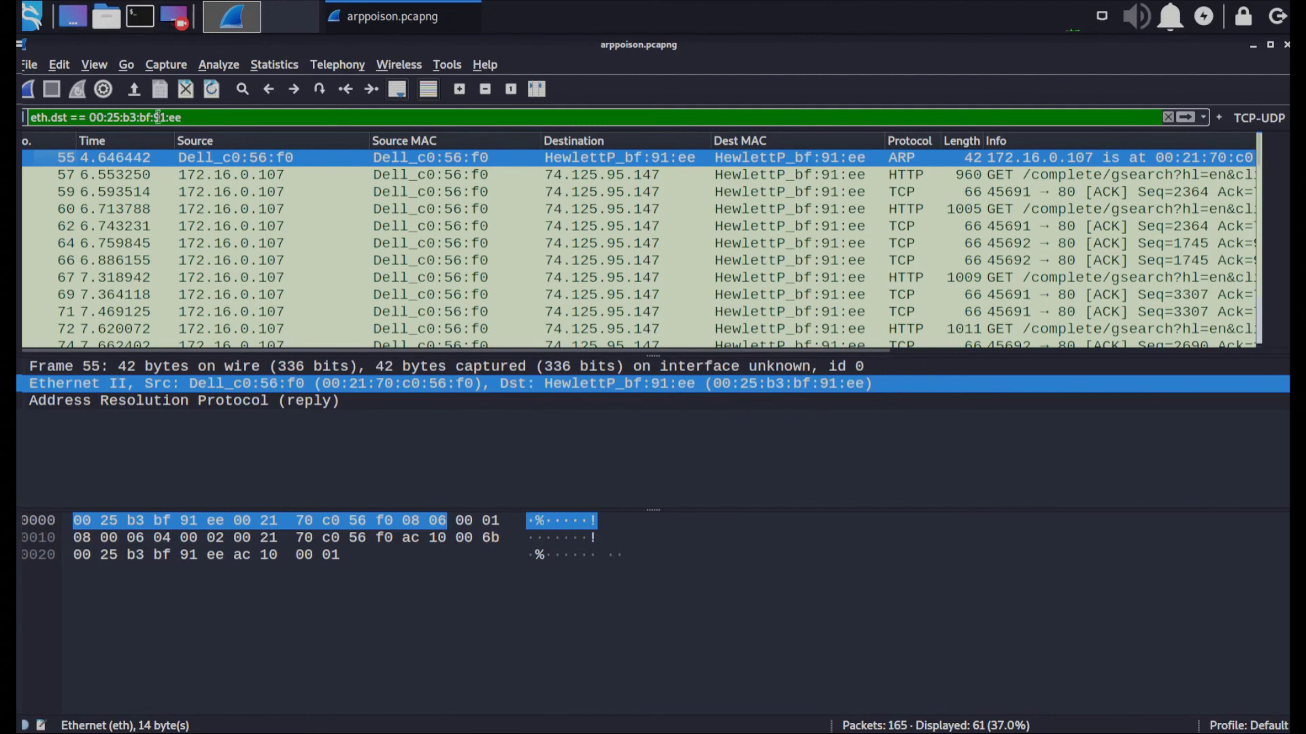
Review the filtered packets sent to the HewlettP MAC address, from the ARP reply through the HTTP and TCP traffic
drag(192, 117, 90, 117)
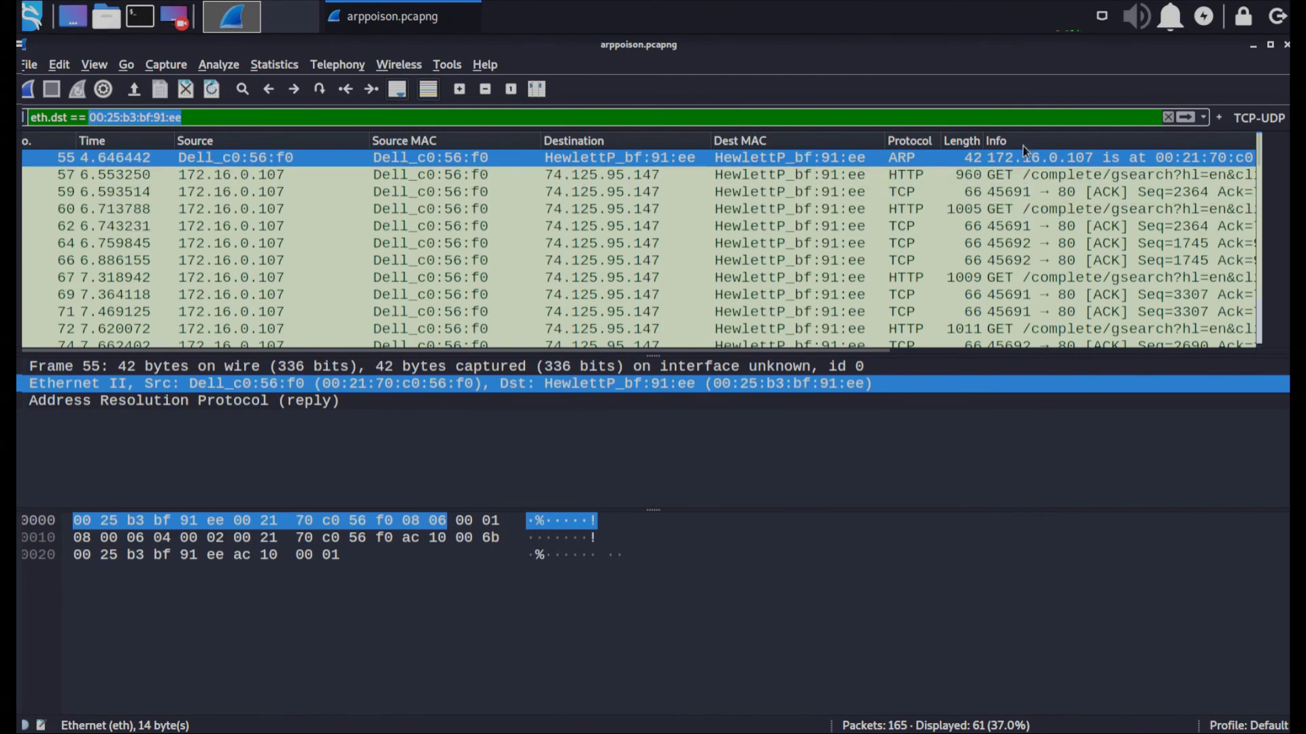
click(928, 161)
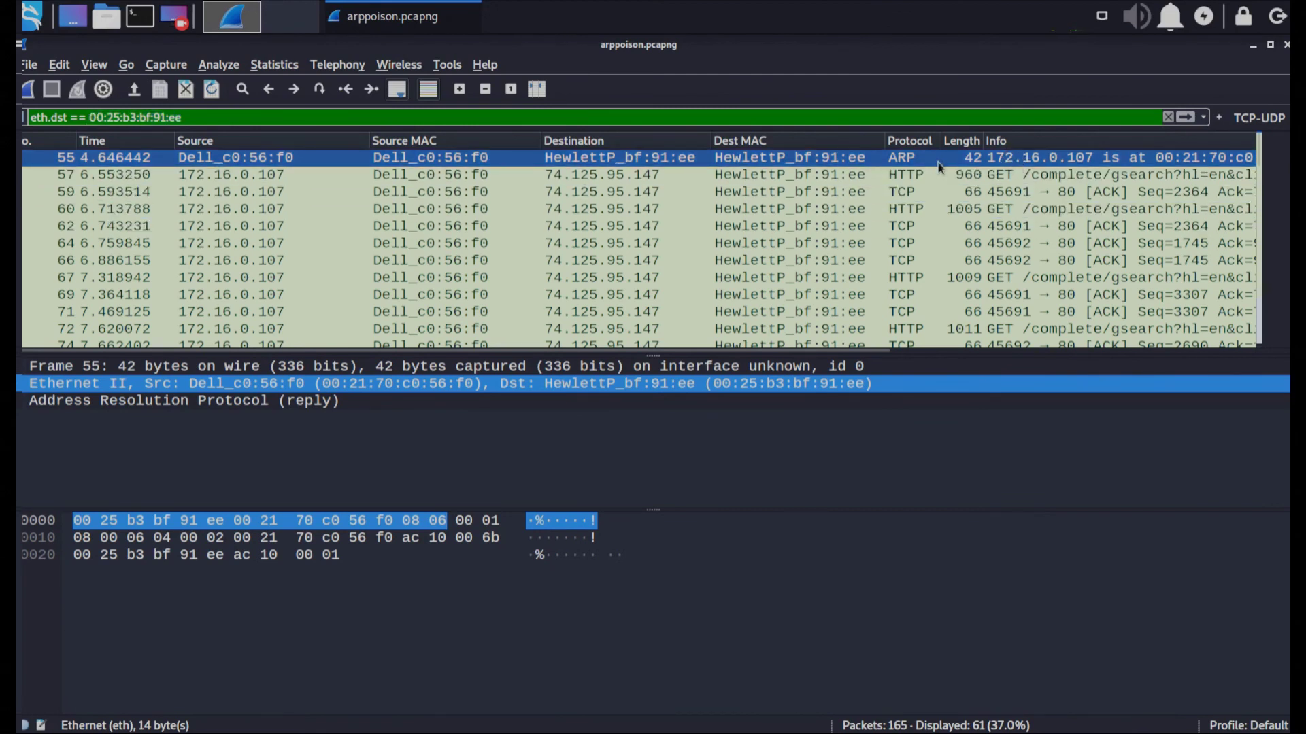
click(956, 175)
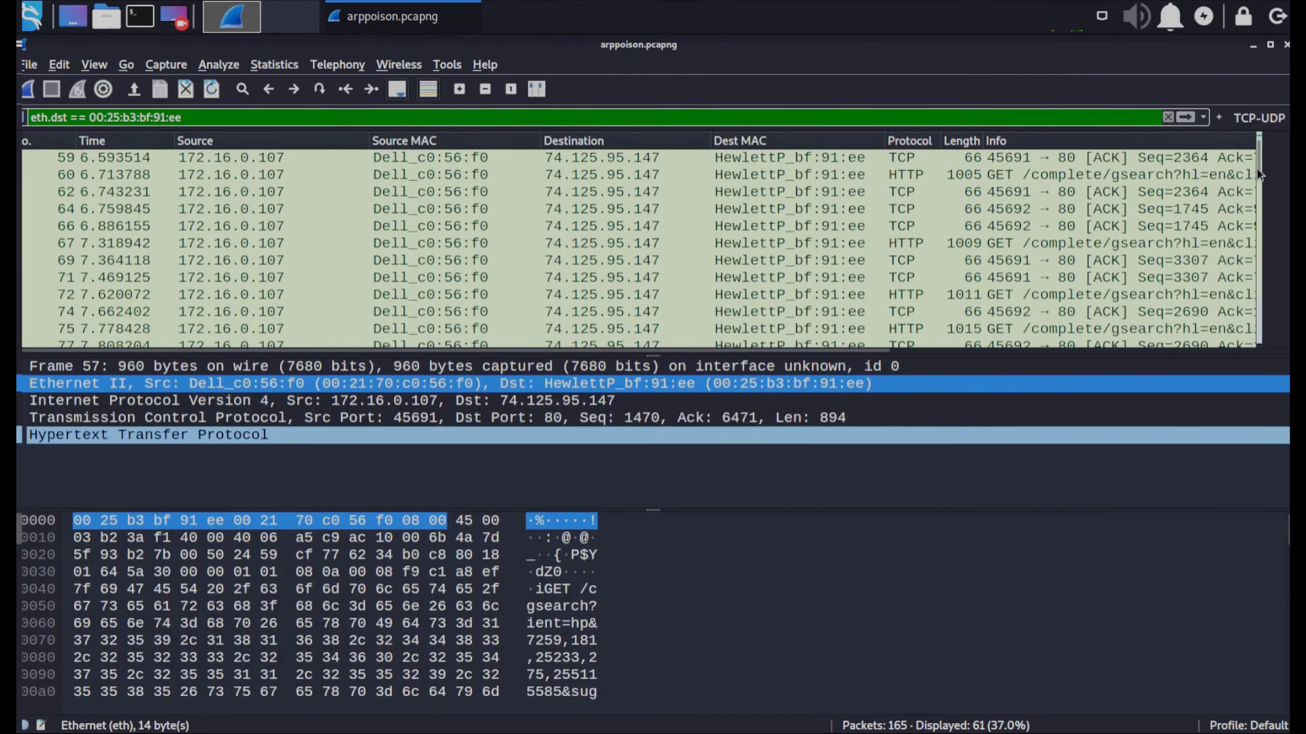
scroll(1258, 164, down, 1)
mouse_move(1258, 164)
mouse_down()
mouse_move(1268, 340)
mouse_move(1277, 160)
mouse_up()
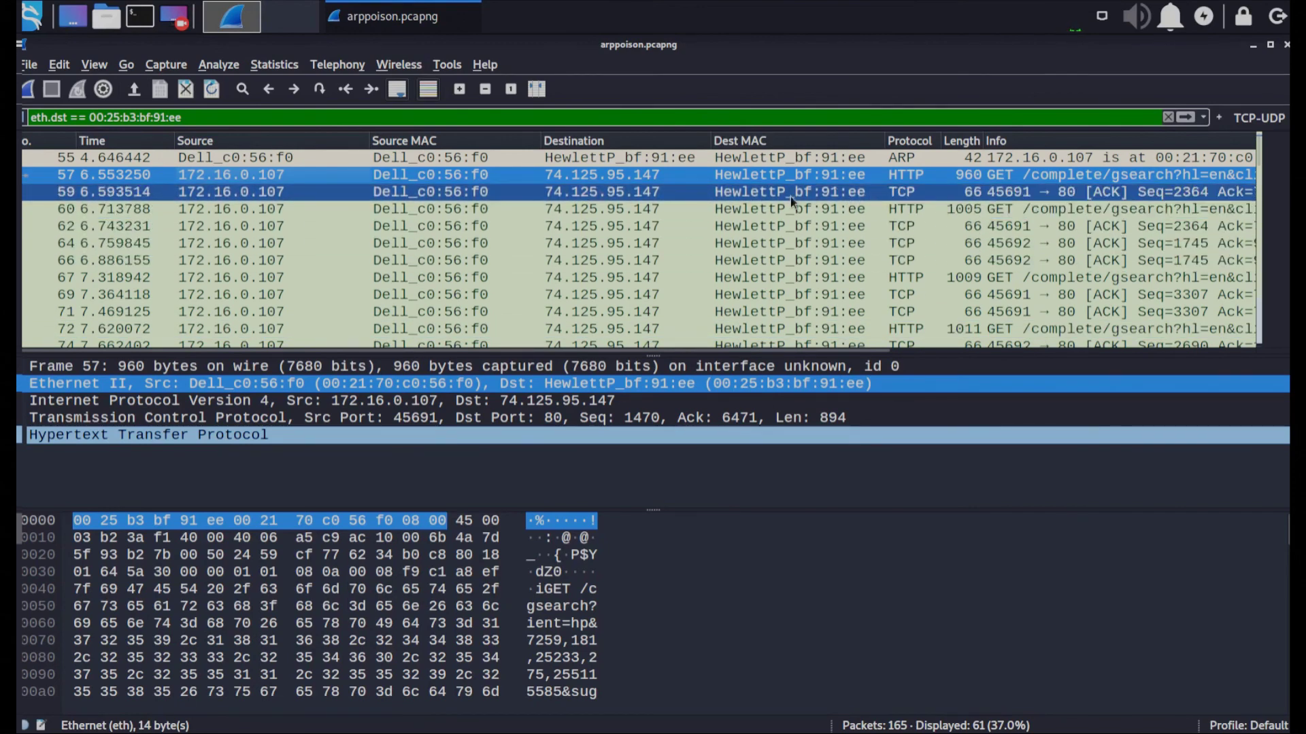
Select ARP reply packet 55 again and compare its destination MAC with the display filter expression
click(663, 161)
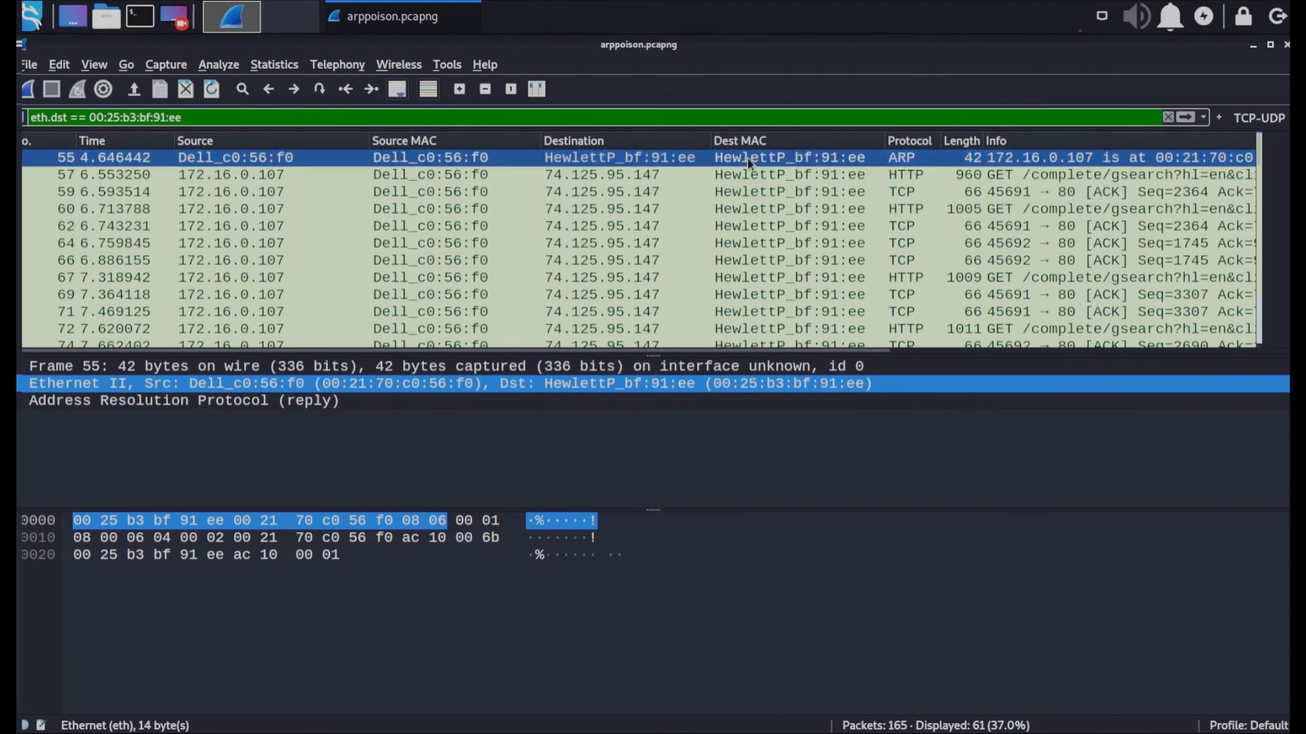
drag(209, 112, 29, 117)
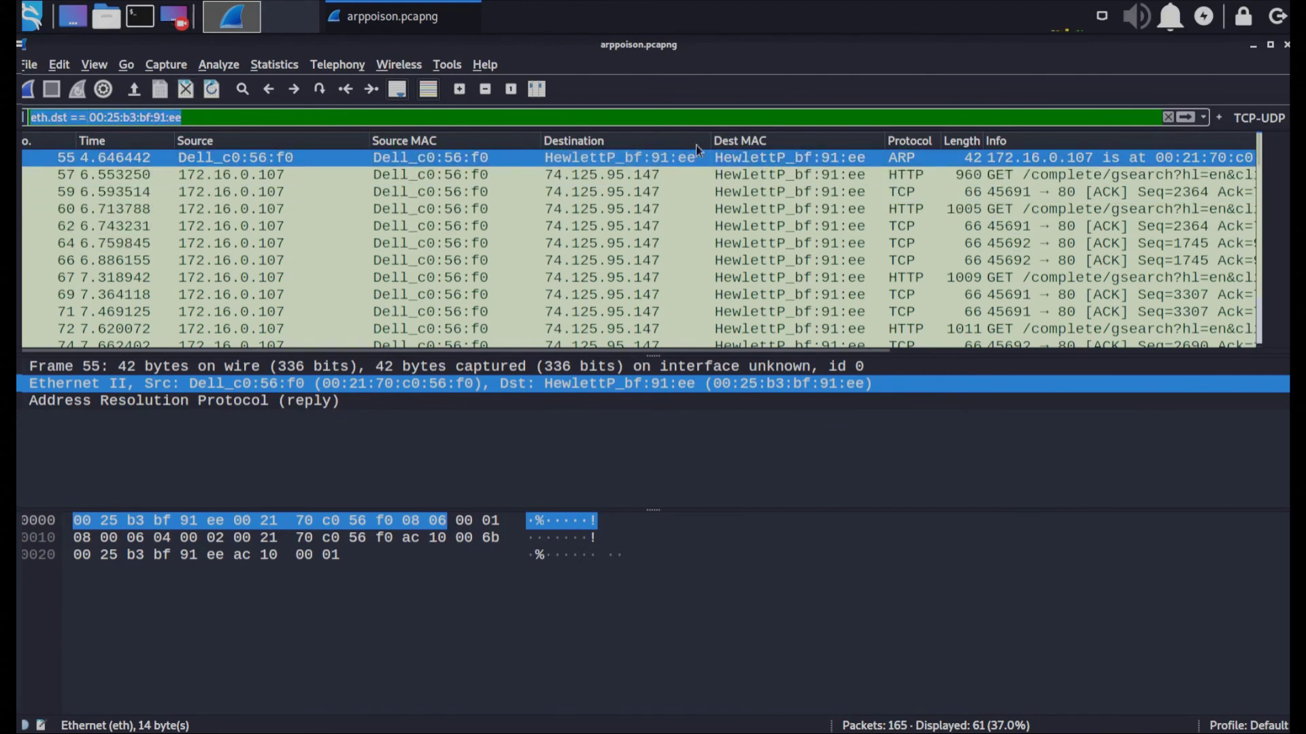
click(747, 162)
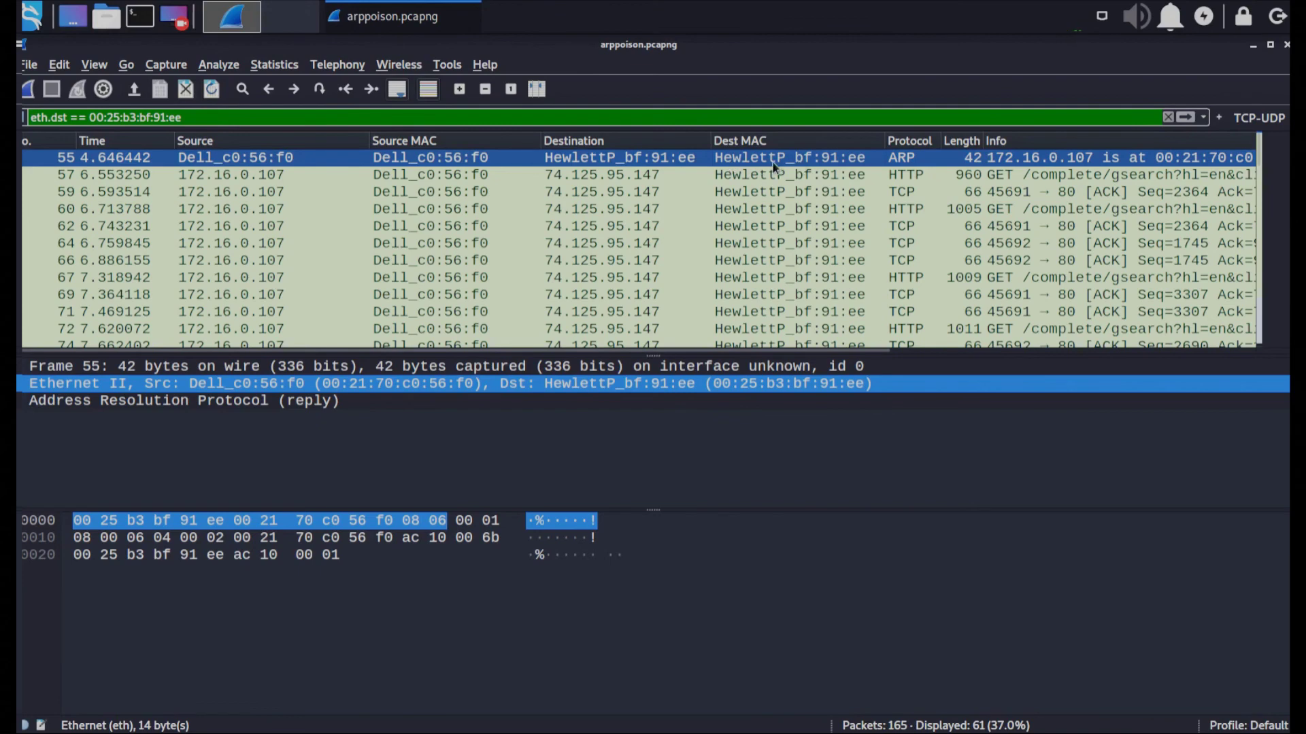
Reapply the destination MAC address of ARP reply packet 55 as the display filter, eth.dst == 00:25:b3:bf:91:ee
right_click(774, 167)
mouse_move(845, 303)
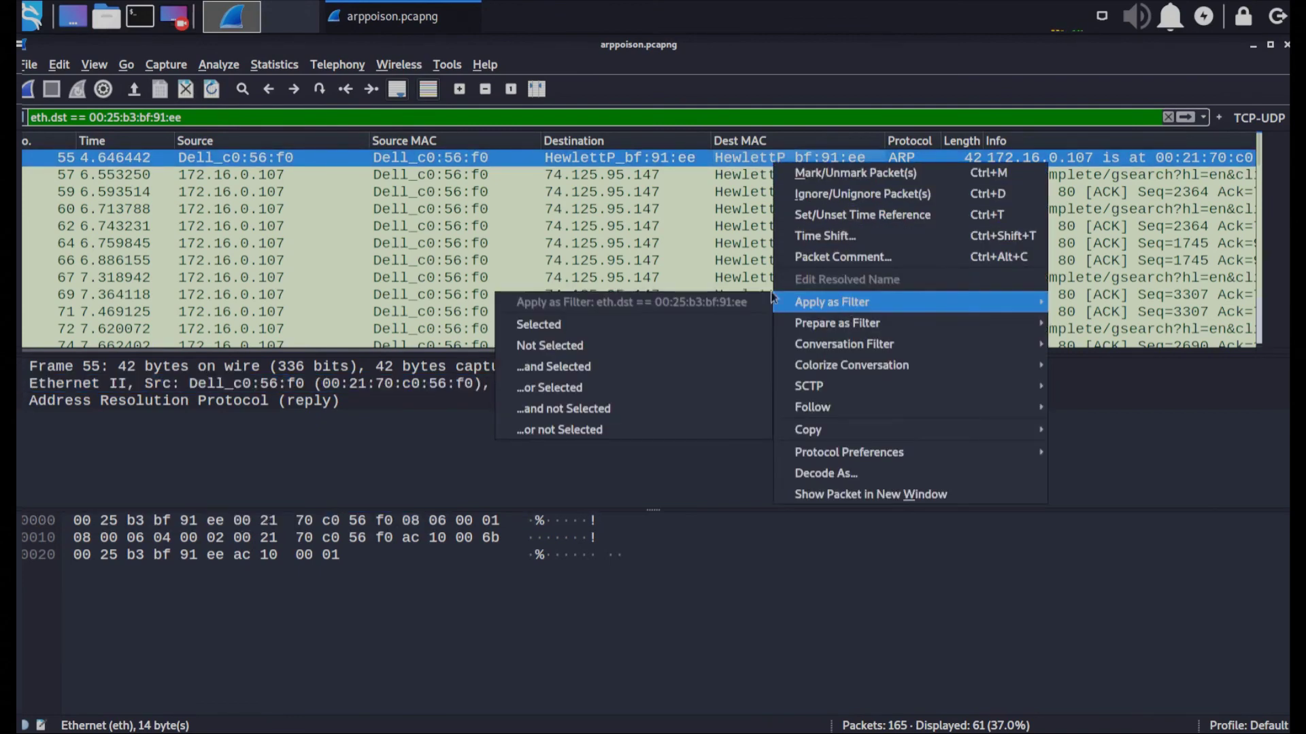
click(570, 323)
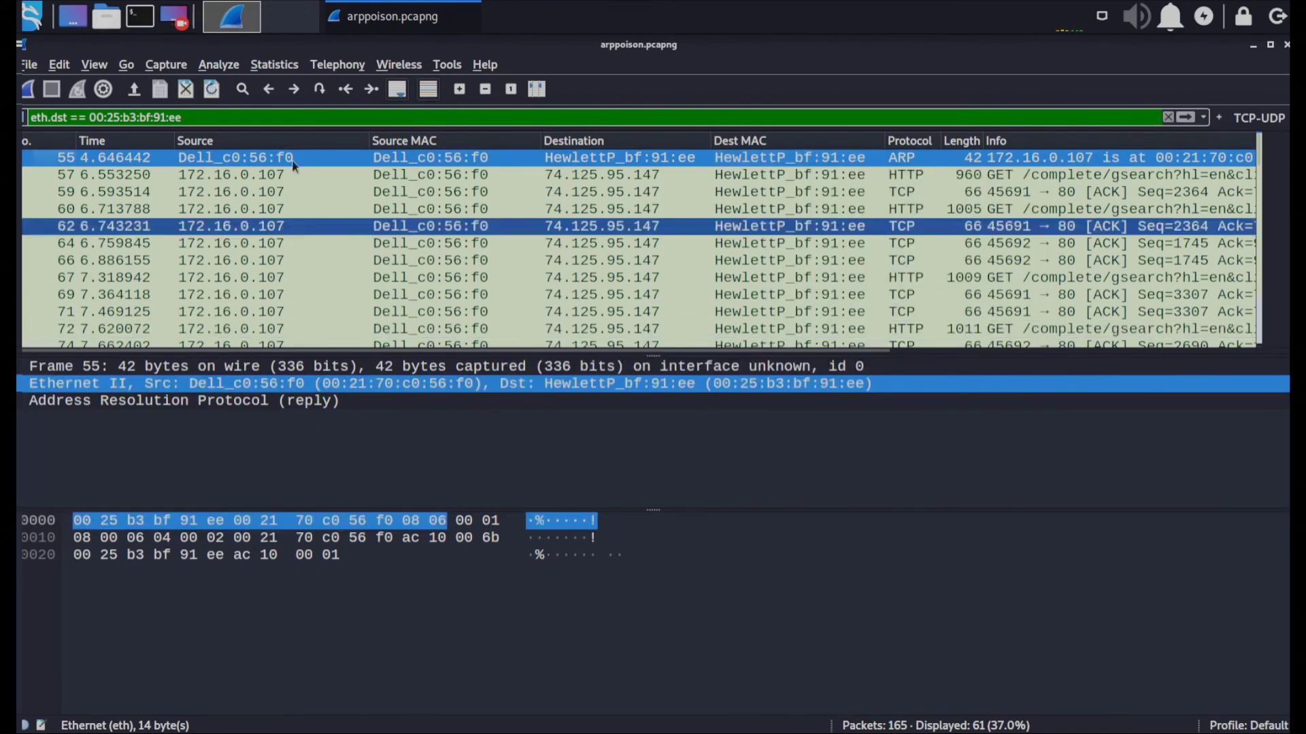
Filter the capture by the source MAC address of HTTP packet 57 with eth.src == 00:21:70:c0:56:f0
click(474, 191)
click(423, 174)
right_click(423, 174)
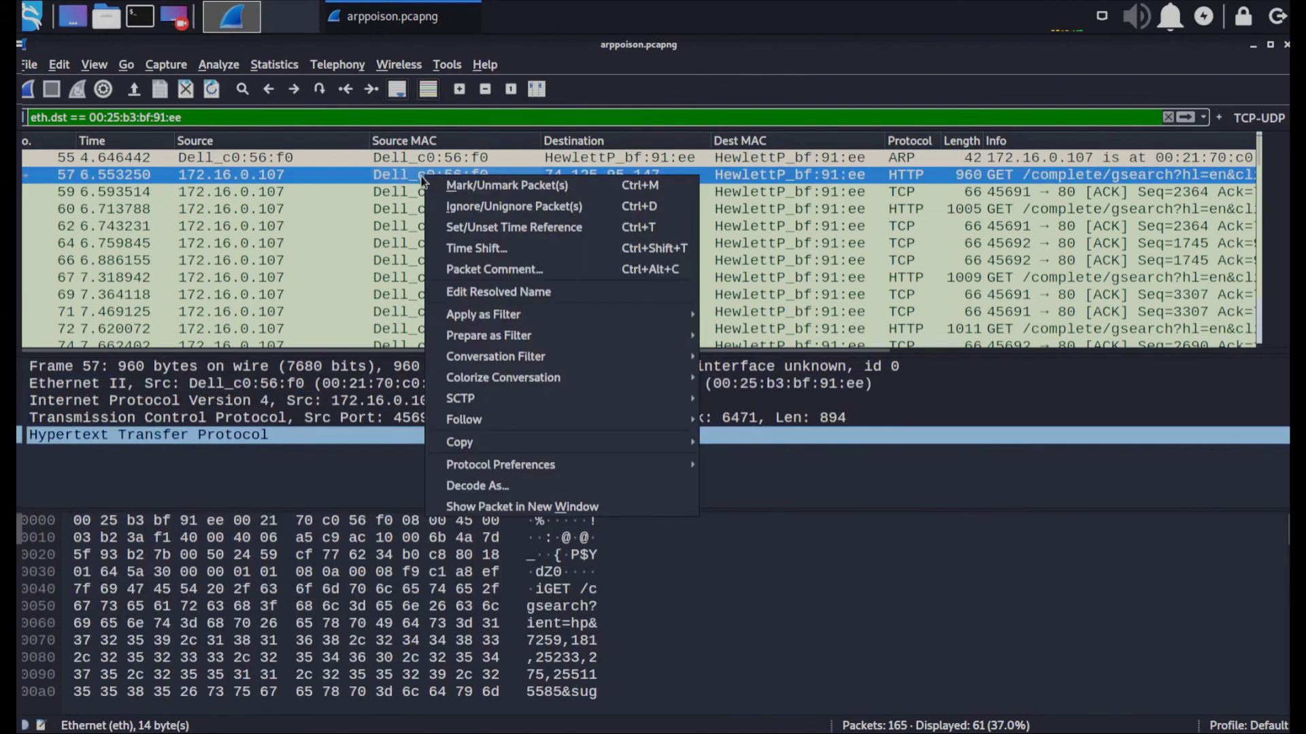
mouse_move(660, 315)
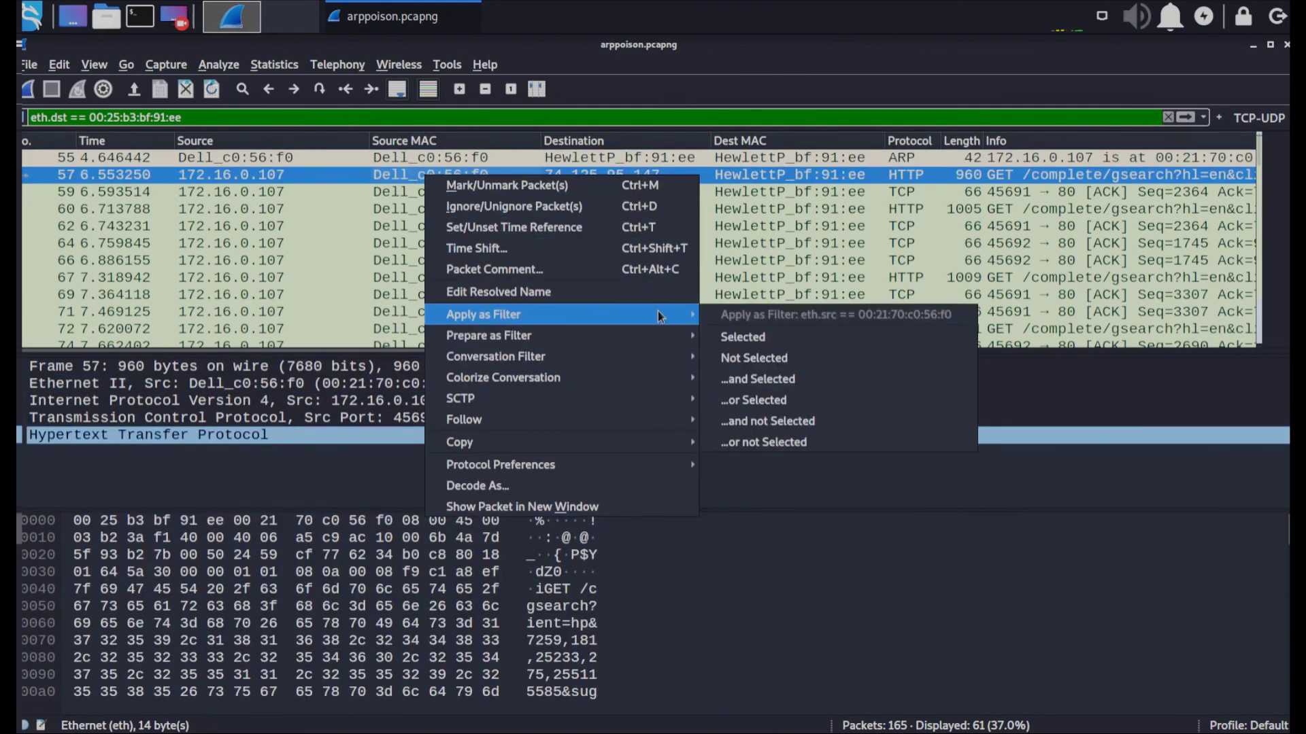
click(744, 337)
Review the destination MACs of packets sent from the Dell MAC address, inspecting TCP packet 5 and the traffic after it
drag(182, 117, 88, 117)
click(485, 195)
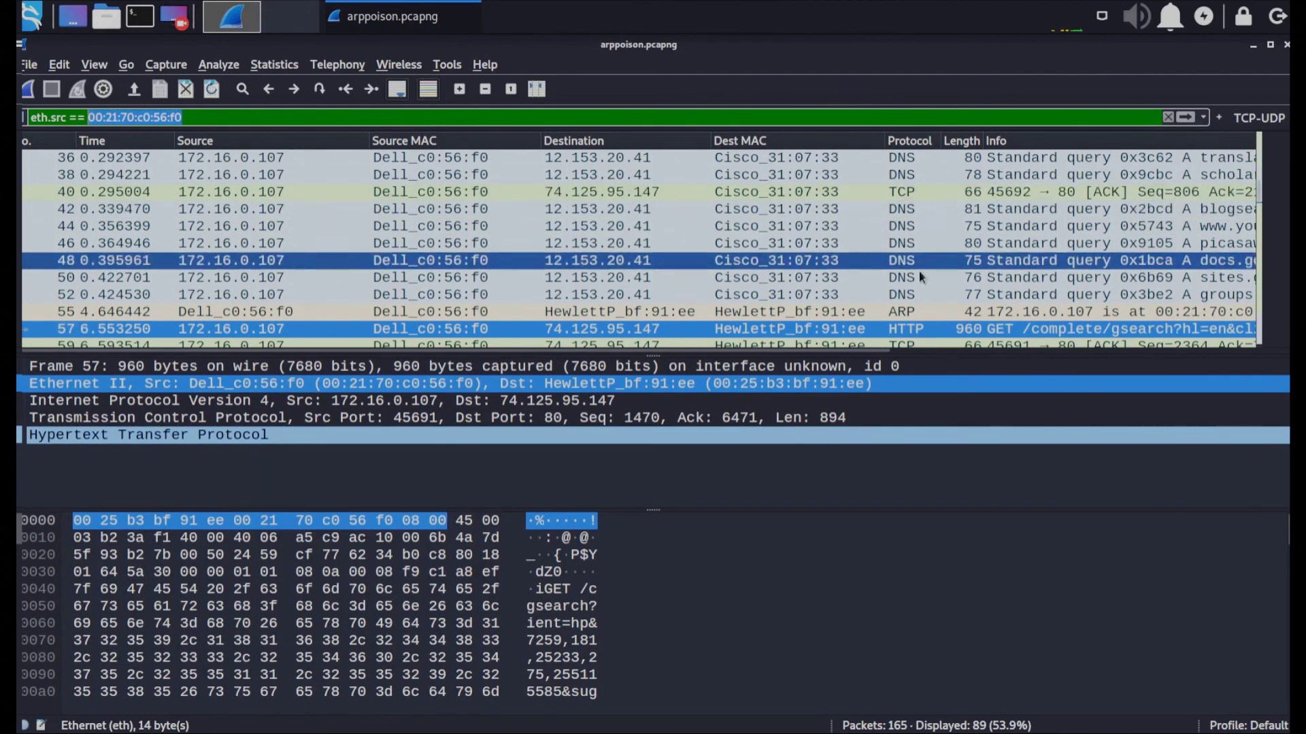
scroll(919, 271, up, 6)
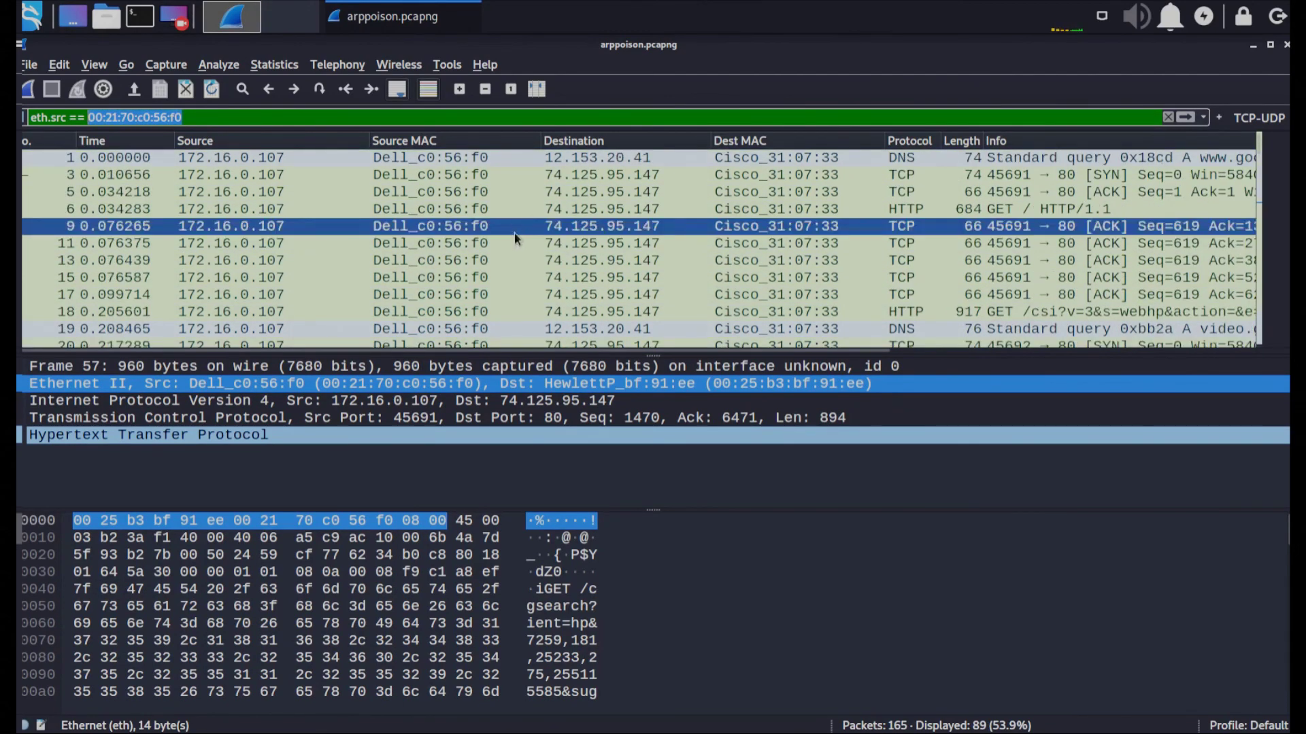
click(410, 193)
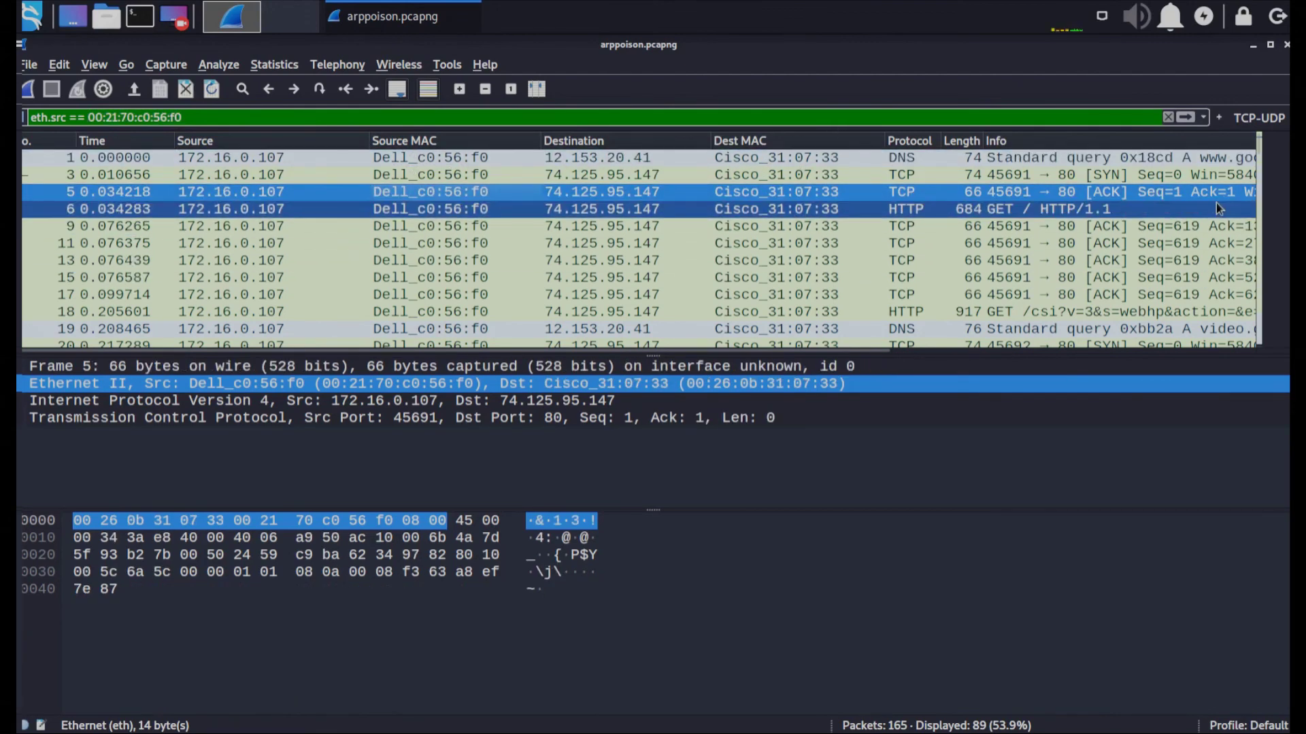
drag(1258, 154, 1255, 357)
scroll(927, 298, up, 20)
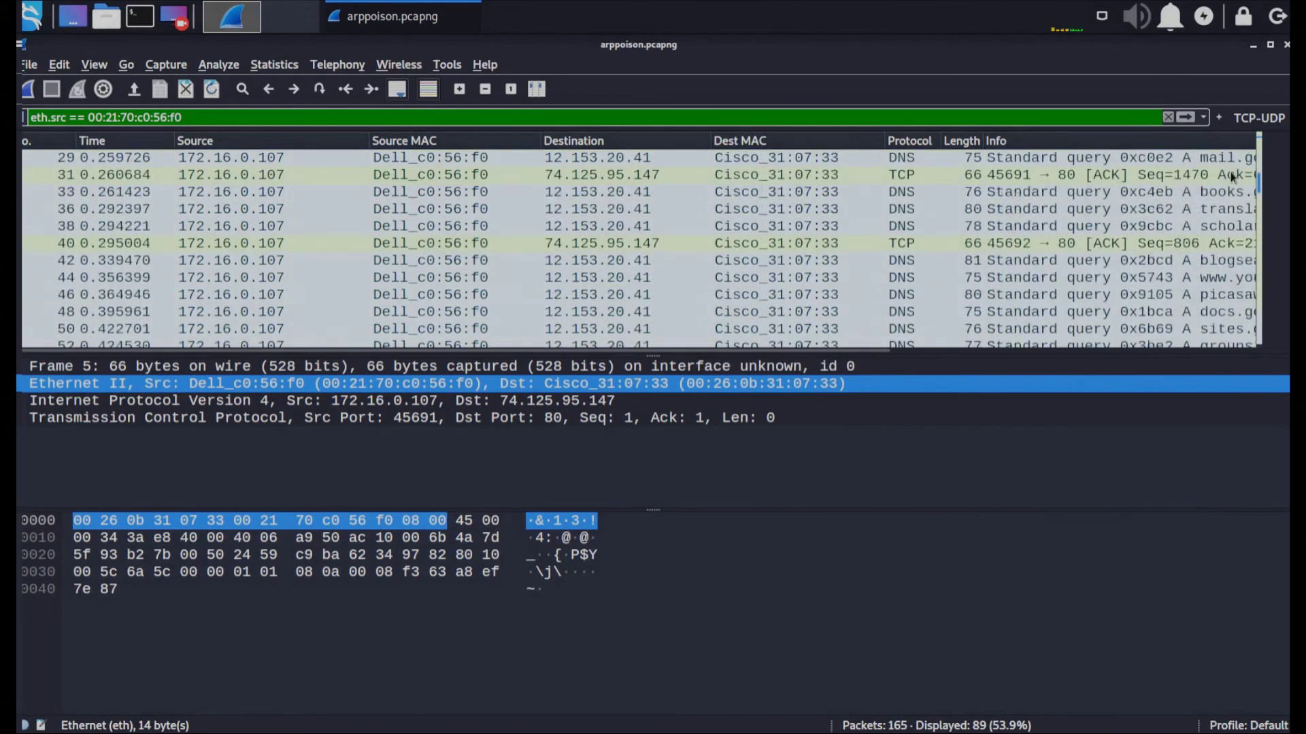